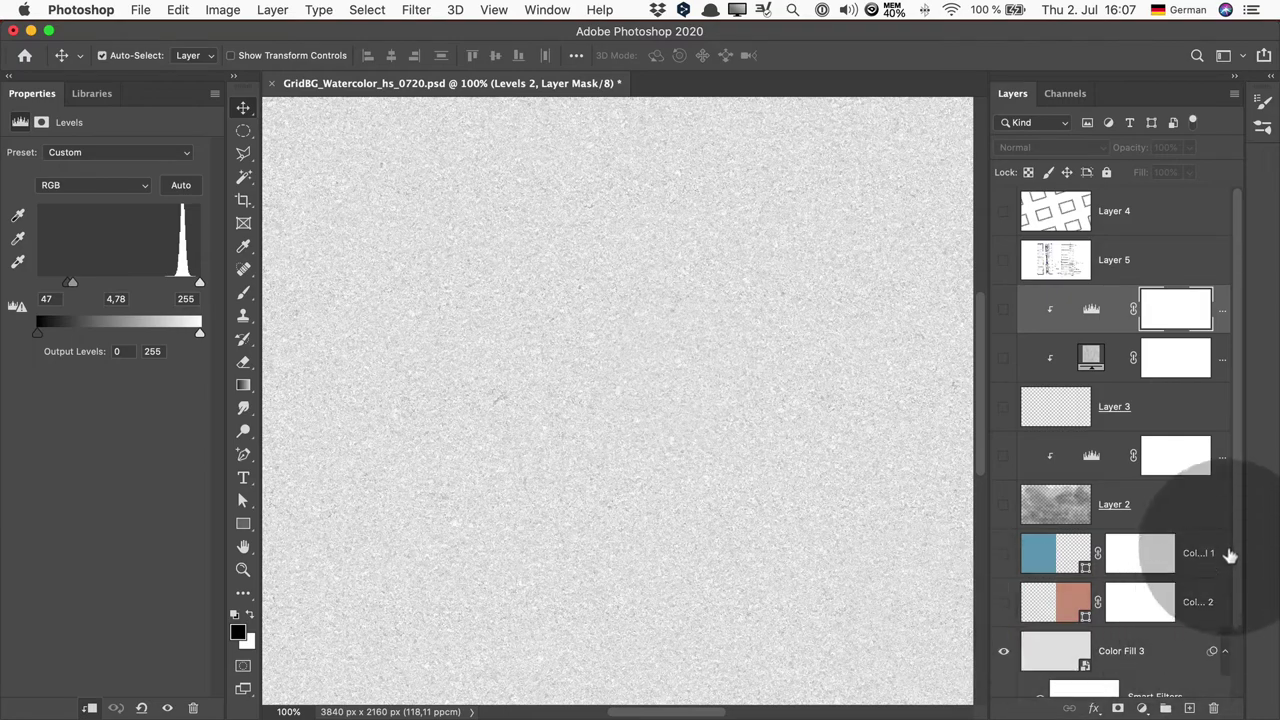
Step: Hide the Color Fill 3 paper texture; show Layer 2's watercolor texture and both color fills
{"action": "scroll", "coordinate": [1229, 580], "scroll_direction": "down", "scroll_amount": 1}
{"action": "scroll", "coordinate": [1100, 582], "scroll_direction": "down", "scroll_amount": 1}
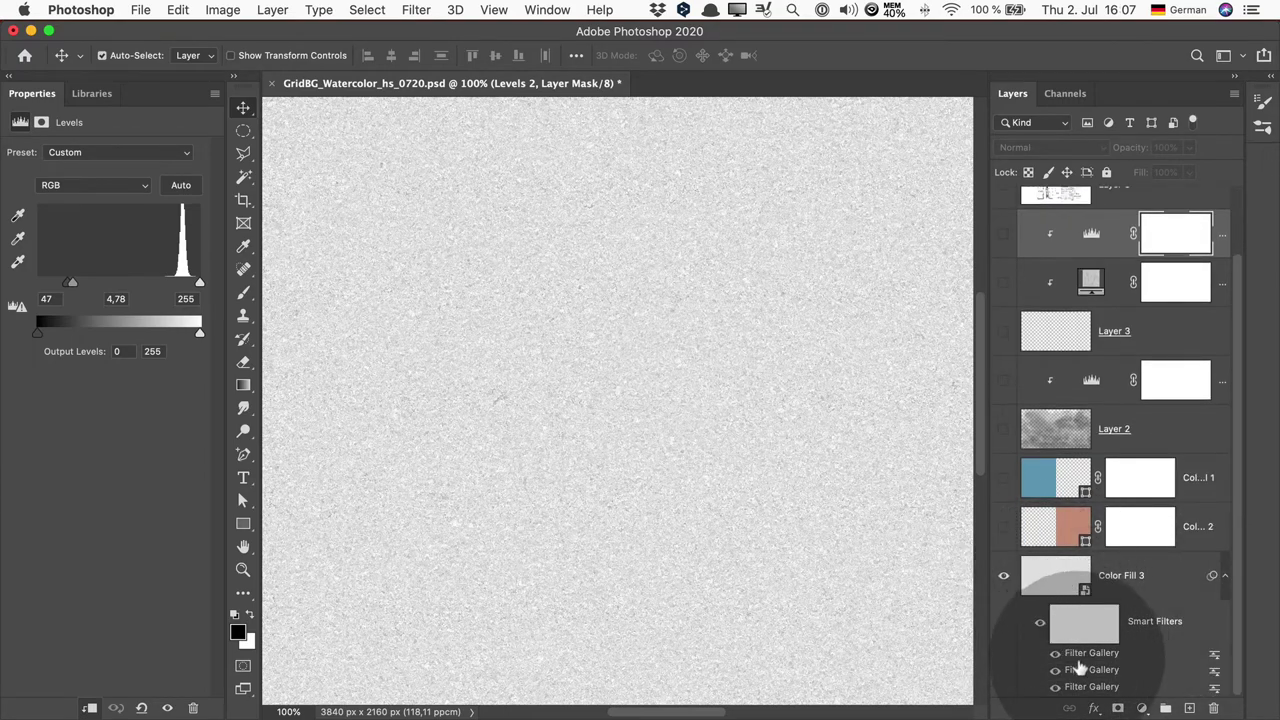
{"action": "left_click", "coordinate": [1003, 428]}
{"action": "left_click", "coordinate": [1003, 575]}
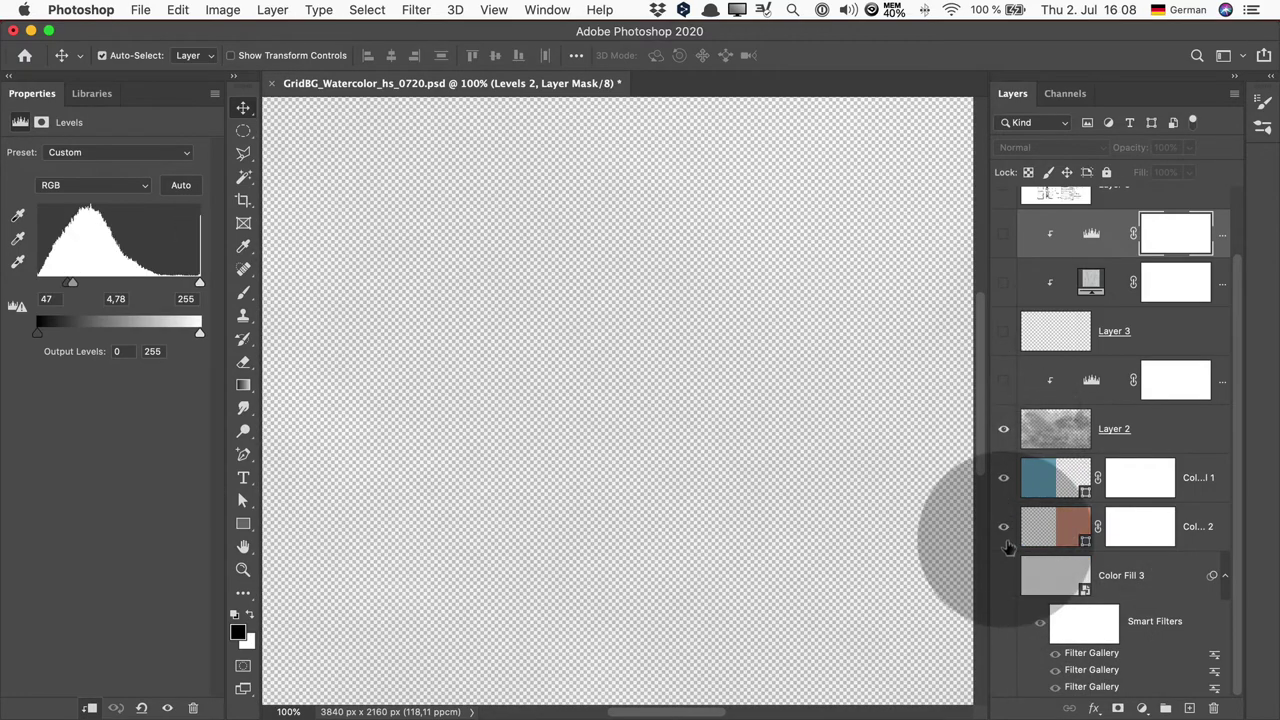
{"action": "left_click_drag", "start_coordinate": [1006, 496], "coordinate": [1006, 548]}
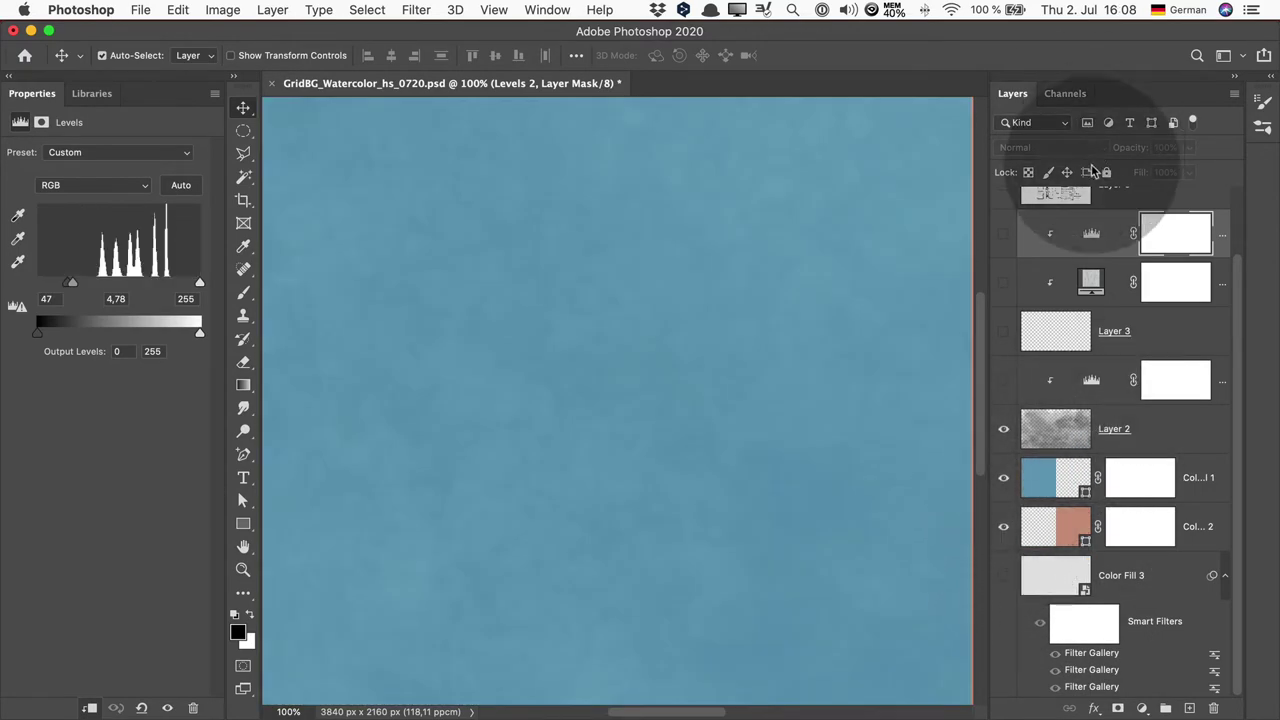
Step: Raise Layer 2's watercolor texture opacity to 100%
{"action": "left_click", "coordinate": [1153, 437]}
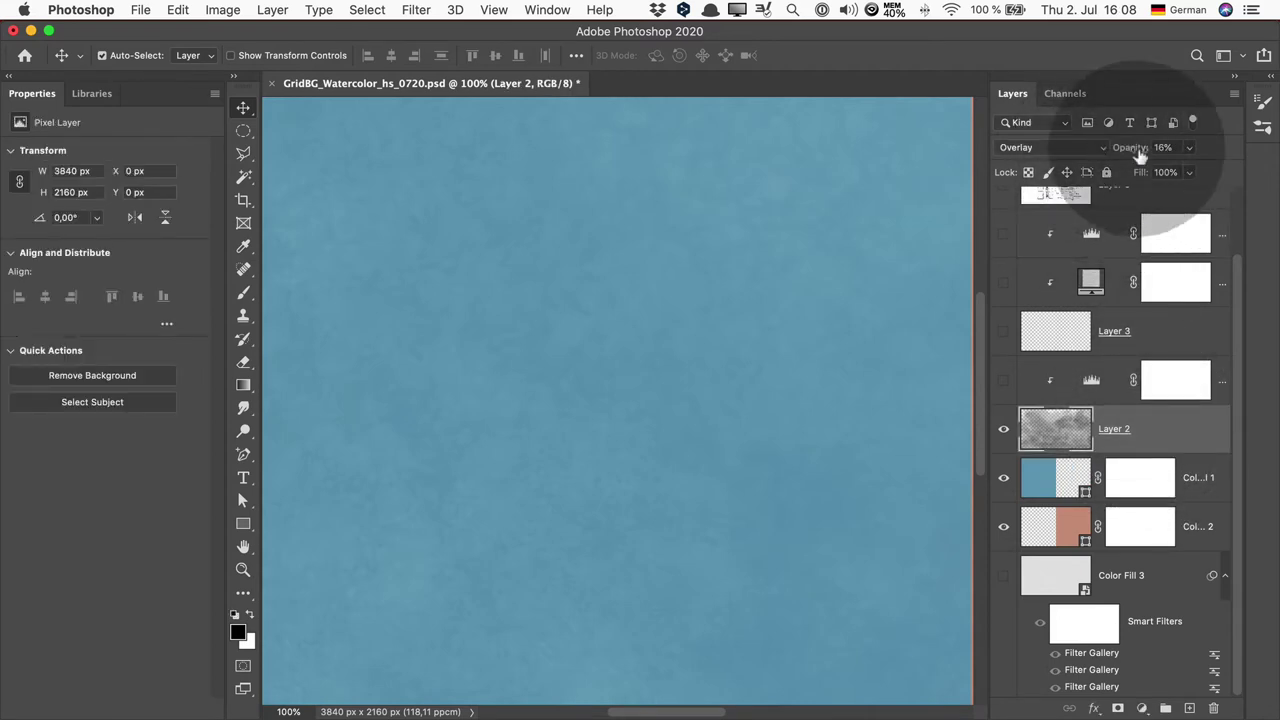
{"action": "left_click_drag", "start_coordinate": [1130, 147], "coordinate": [1220, 150]}
{"action": "scroll", "coordinate": [731, 380], "scroll_direction": "right", "scroll_amount": 2}
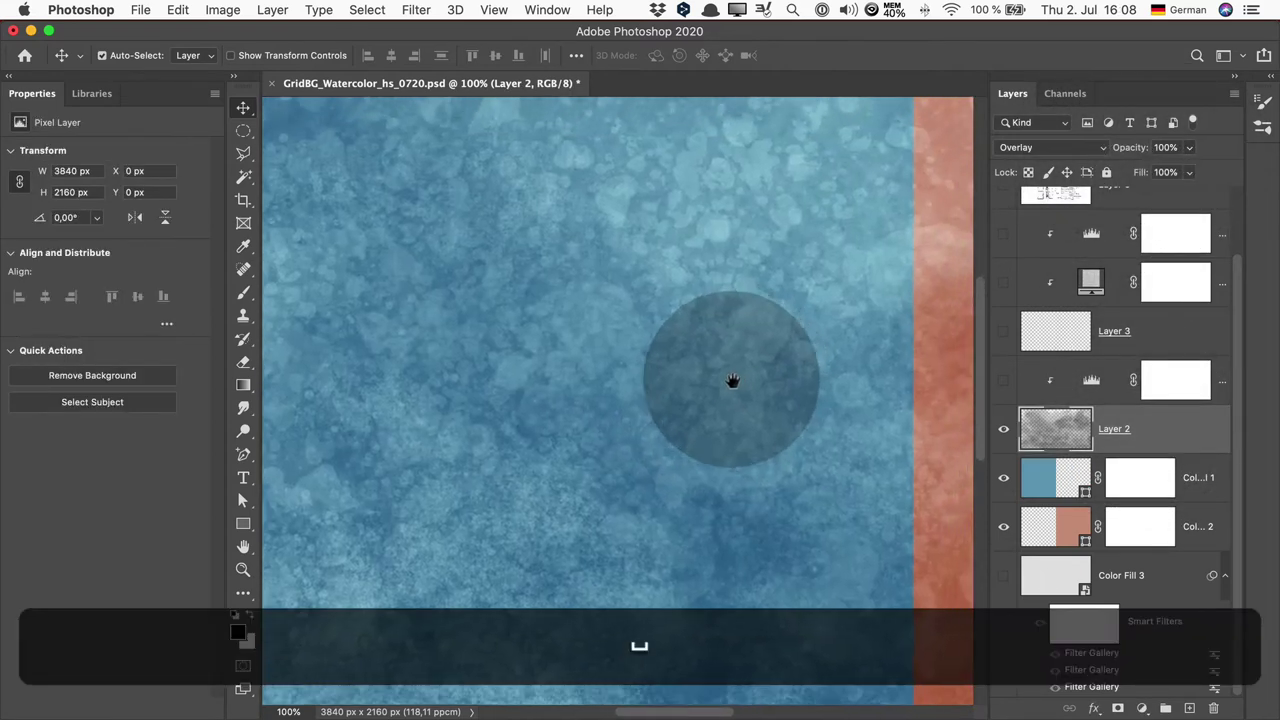
{"action": "scroll", "coordinate": [760, 420], "scroll_direction": "right", "scroll_amount": 5}
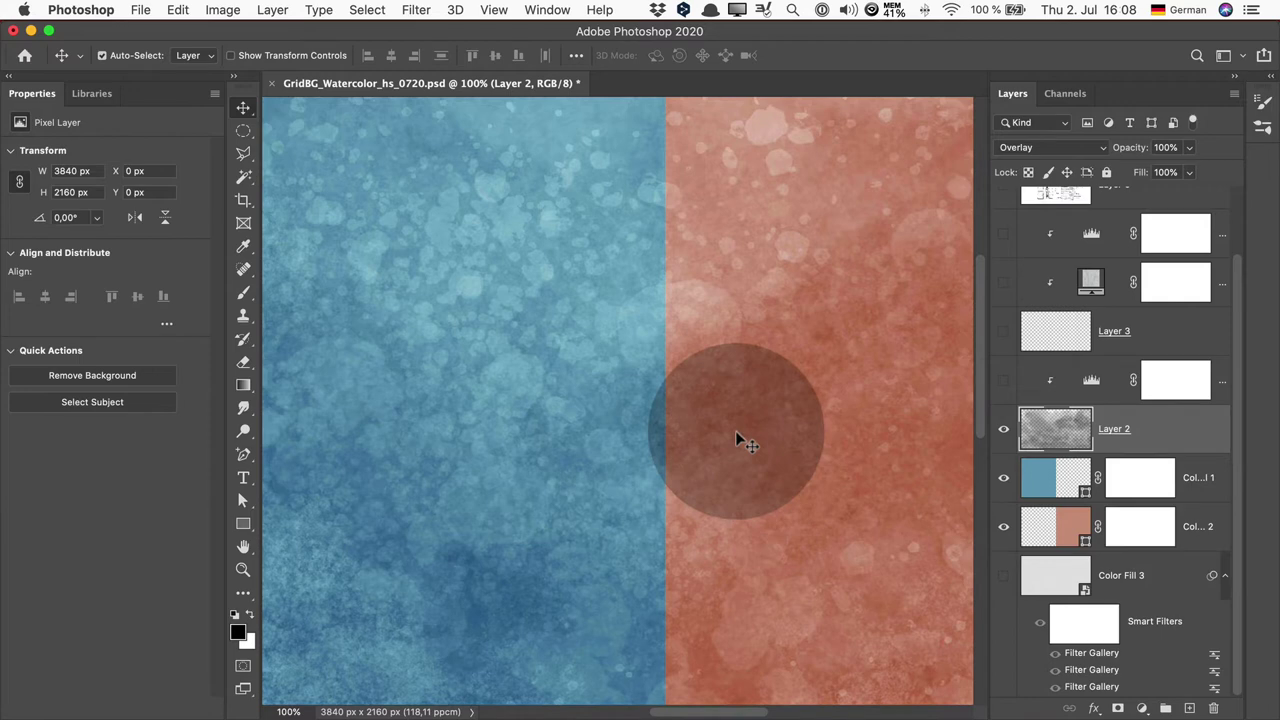
Step: Hide Layer 2 and show the Layer 3 grid with its lightening adjustment
{"action": "left_click", "coordinate": [1003, 429]}
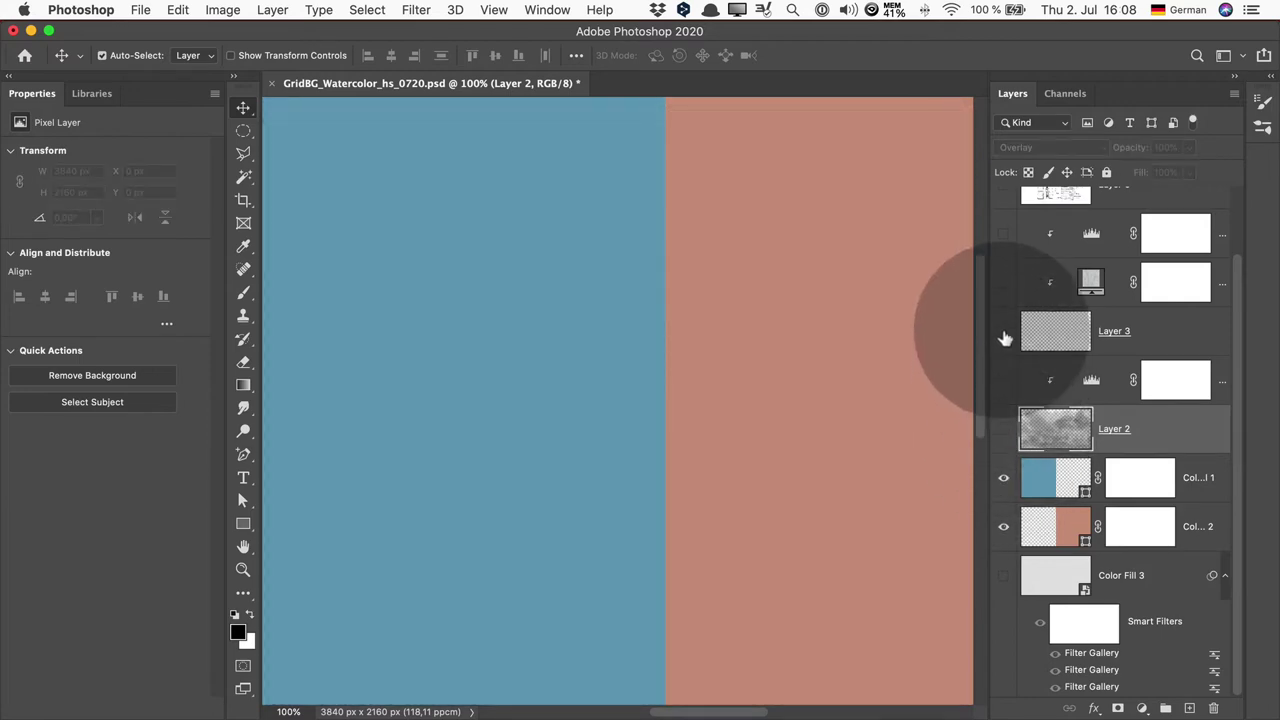
{"action": "left_click", "coordinate": [1003, 331]}
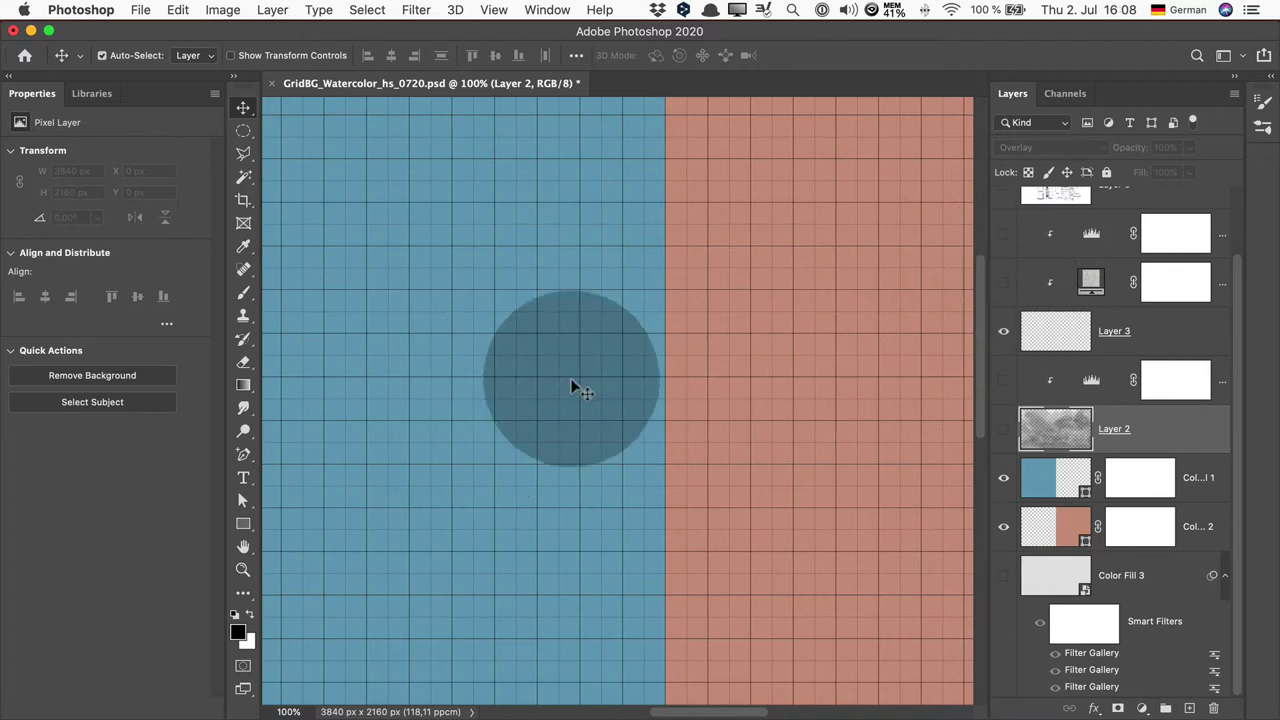
{"action": "left_click", "coordinate": [1003, 282]}
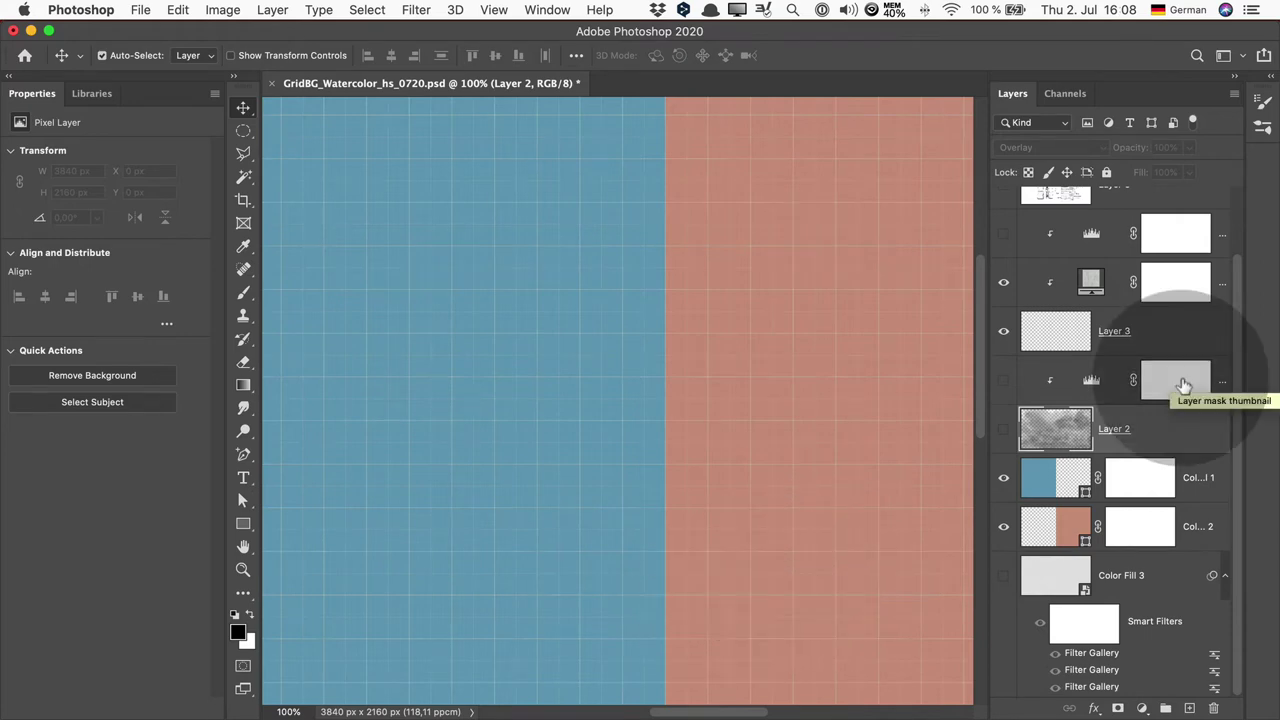
Step: Create a new document from the recent 3840×2160 preset
{"action": "left_click", "coordinate": [138, 10]}
{"action": "left_click", "coordinate": [156, 31]}
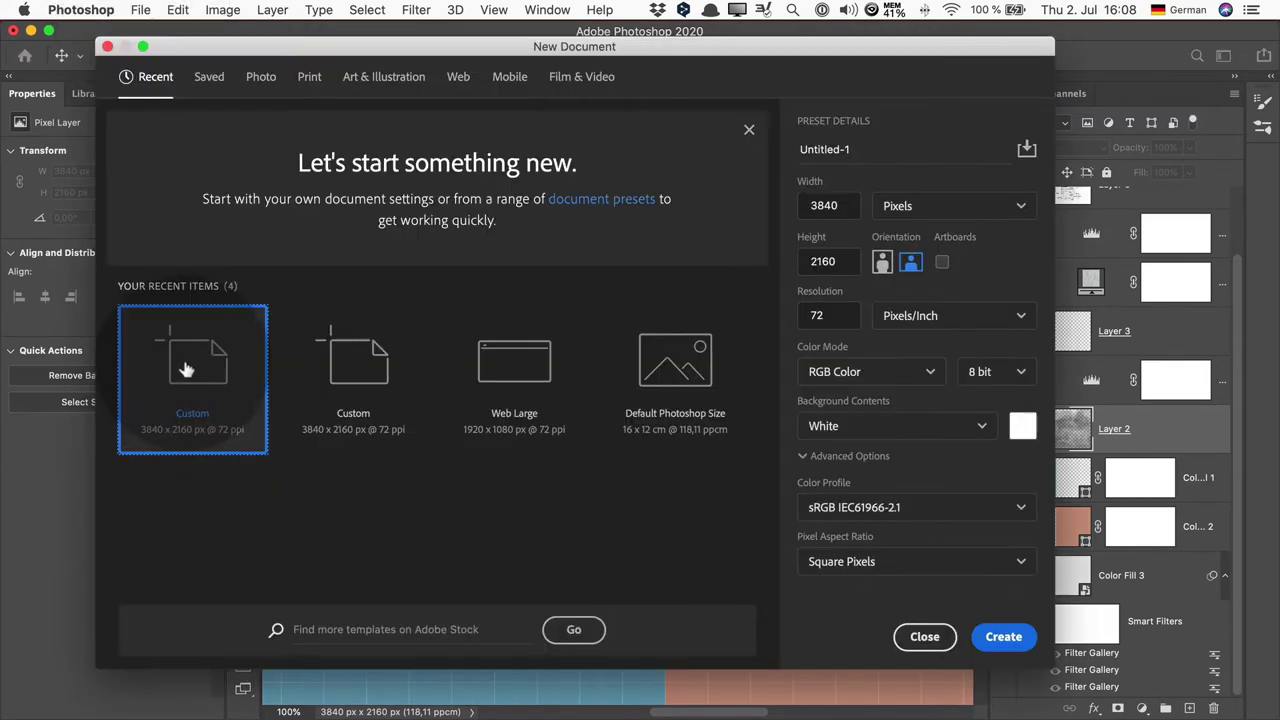
{"action": "double_click", "coordinate": [186, 370]}
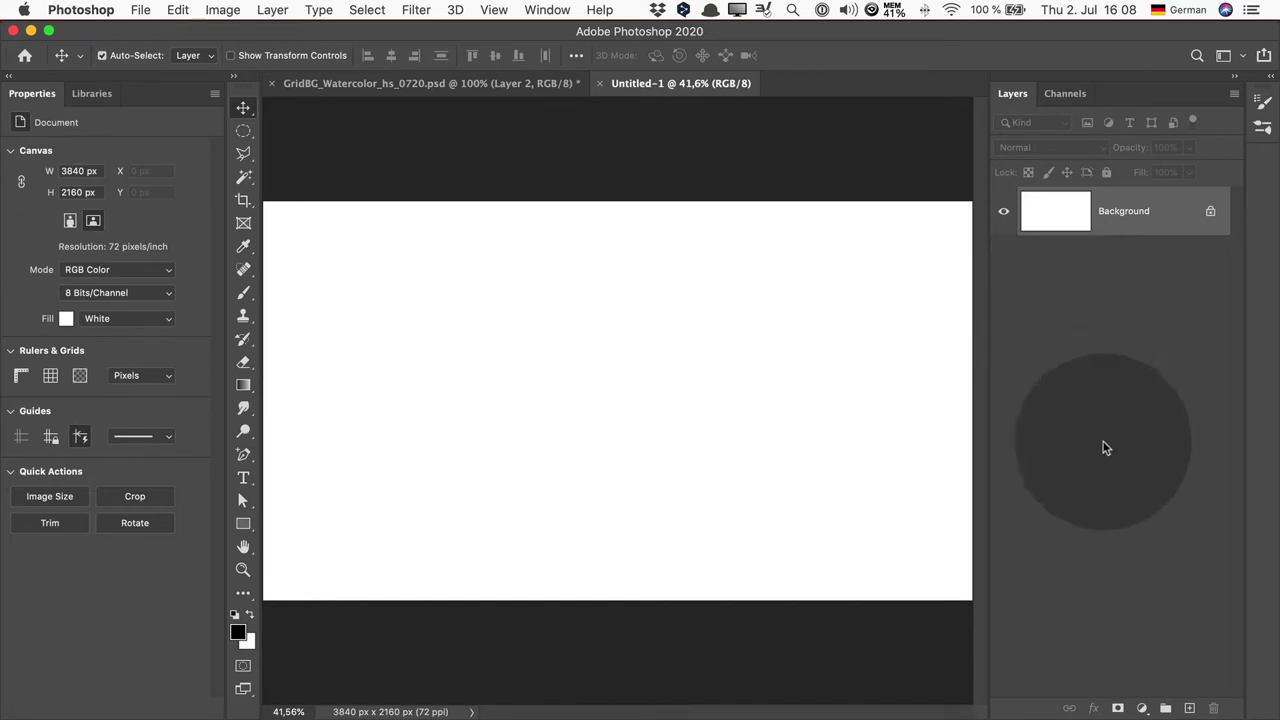
Step: Add a Solid Color fill layer in light grey with brightness 90 (e5e5e5)
{"action": "left_click", "coordinate": [1143, 708]}
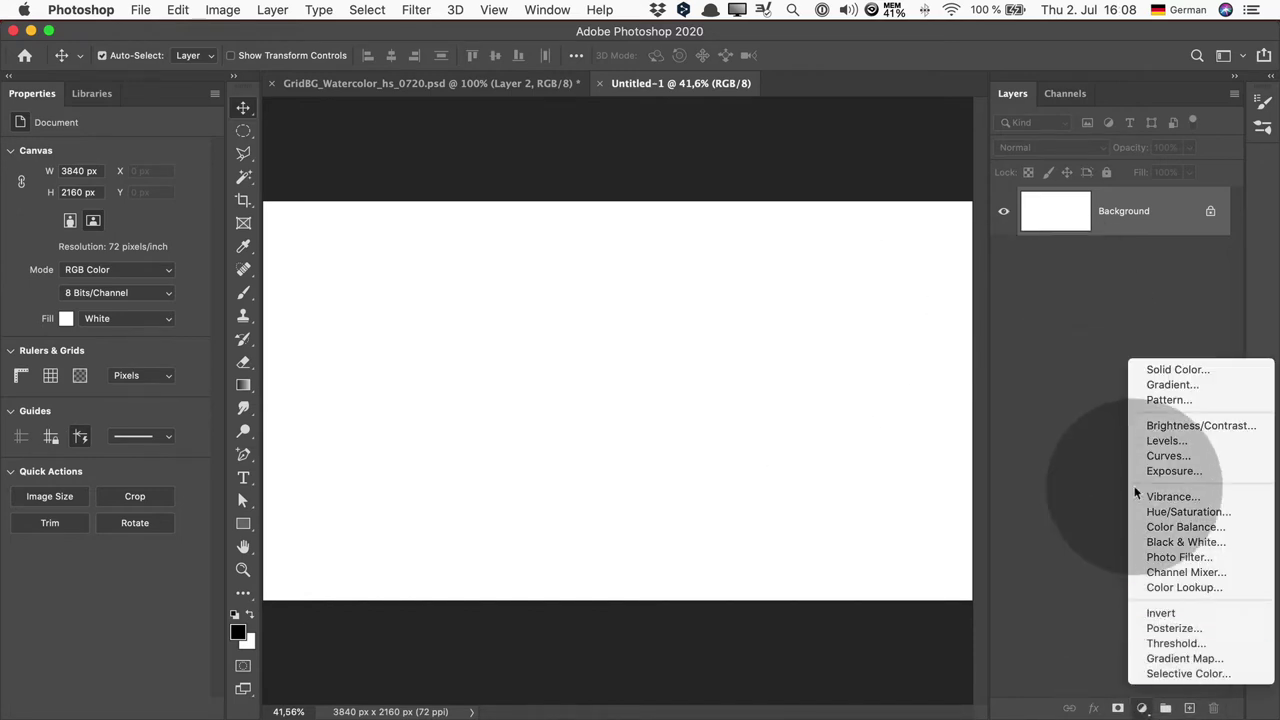
{"action": "left_click", "coordinate": [1160, 366]}
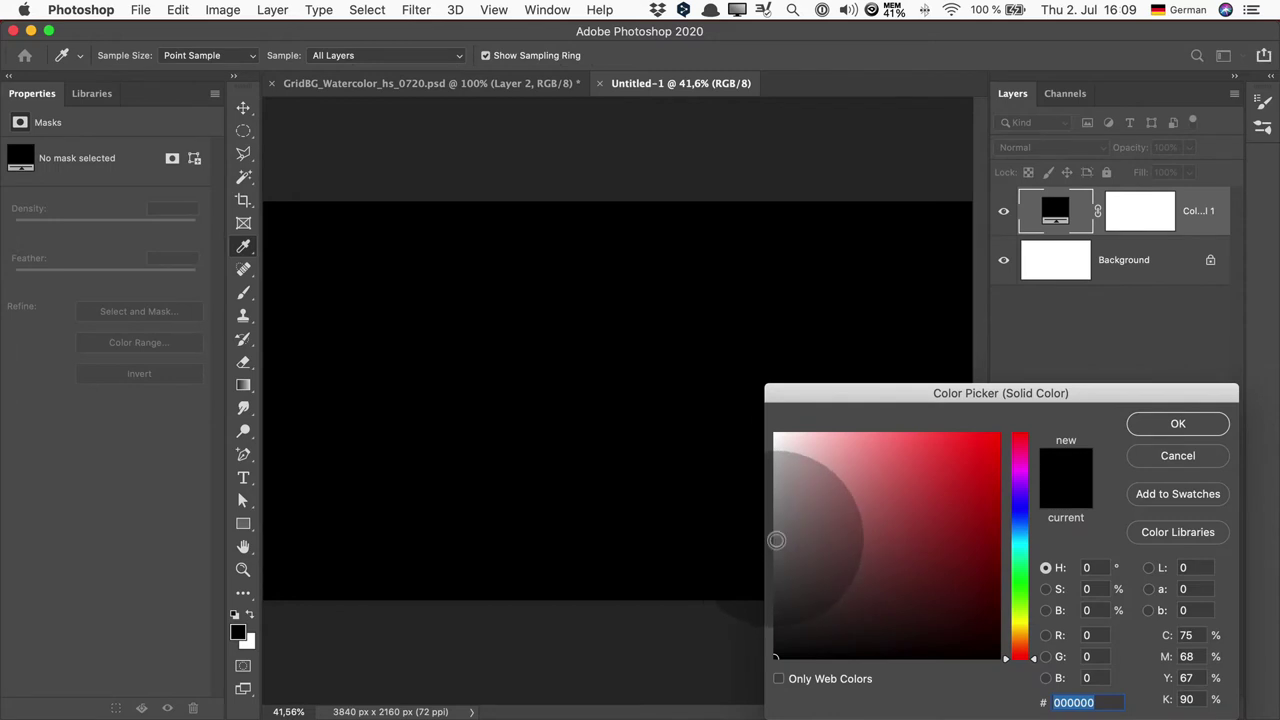
{"action": "left_click", "coordinate": [774, 457]}
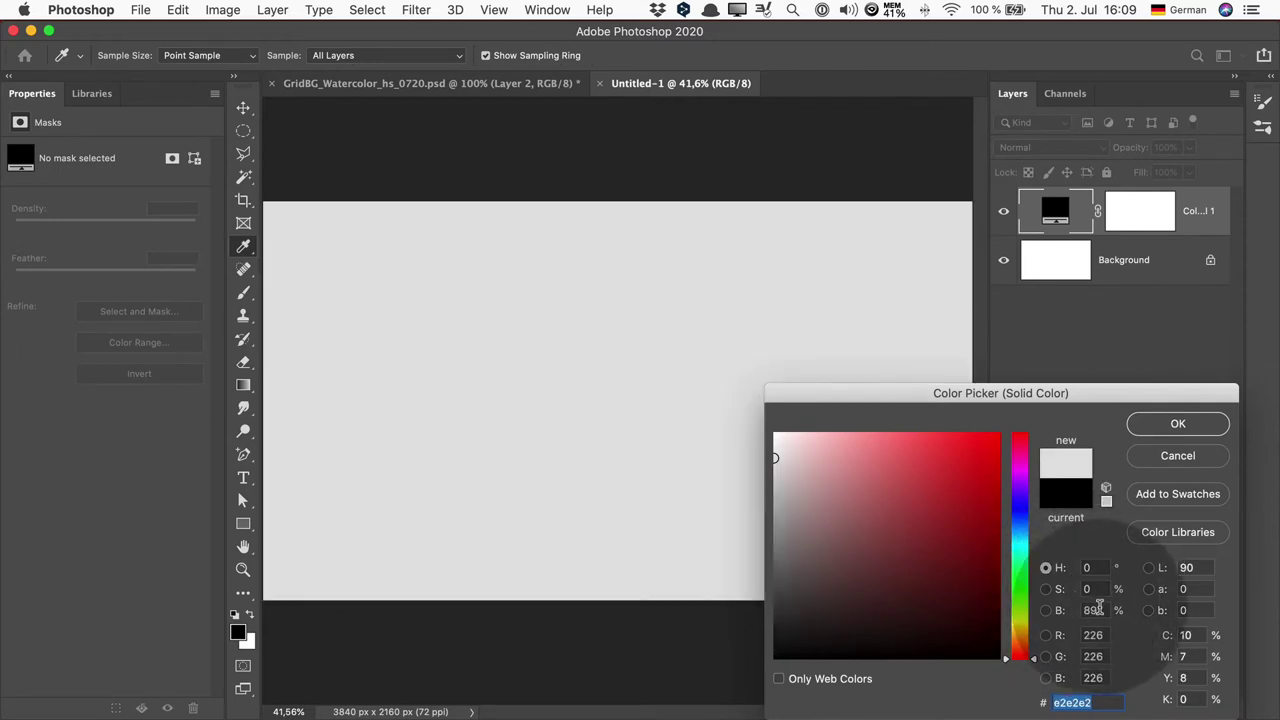
{"action": "double_click", "coordinate": [1093, 610]}
{"action": "type", "text": "90"}
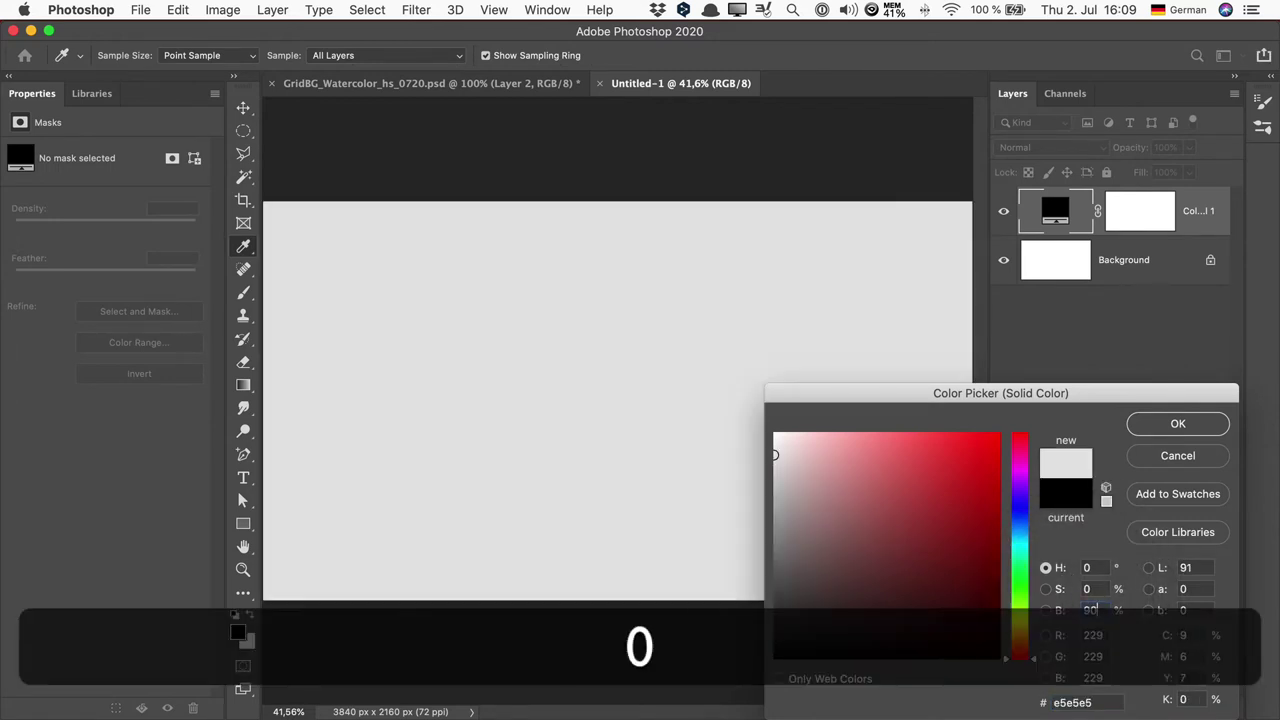
{"action": "key", "text": "Return"}
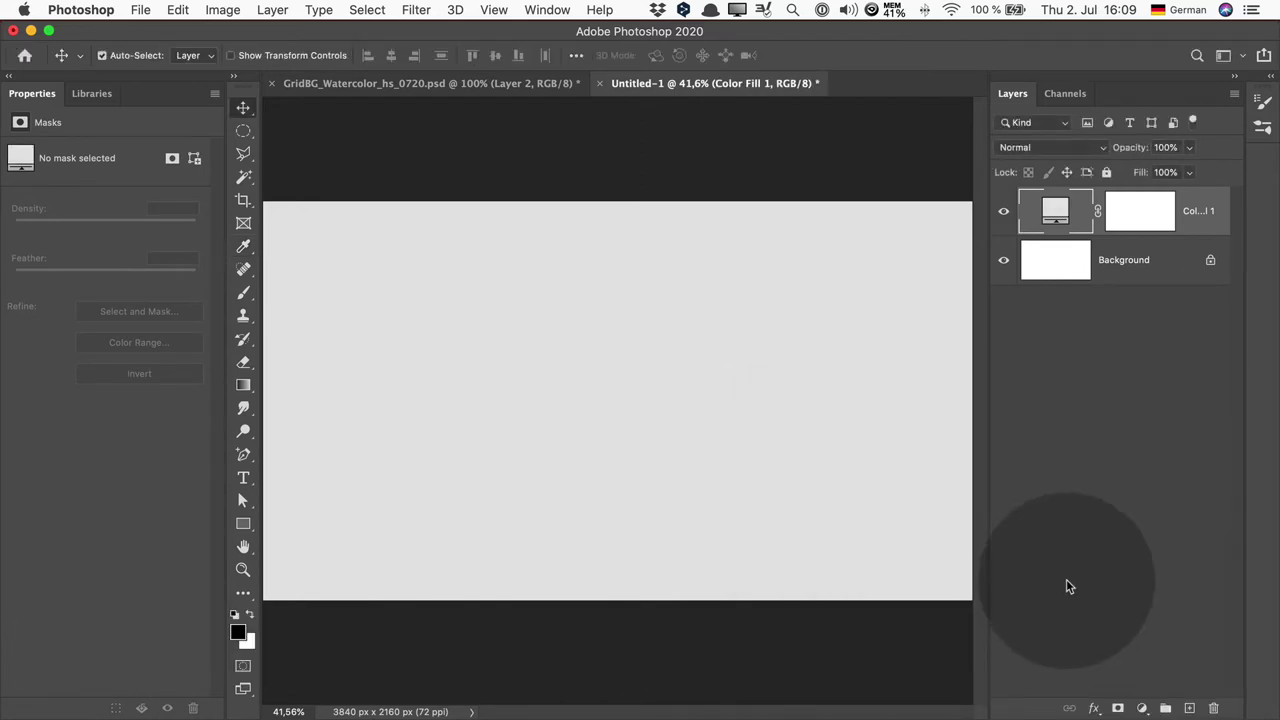
Step: Convert the Color Fill 1 layer into a smart object
{"action": "right_click", "coordinate": [1191, 208]}
{"action": "left_click", "coordinate": [1079, 442]}
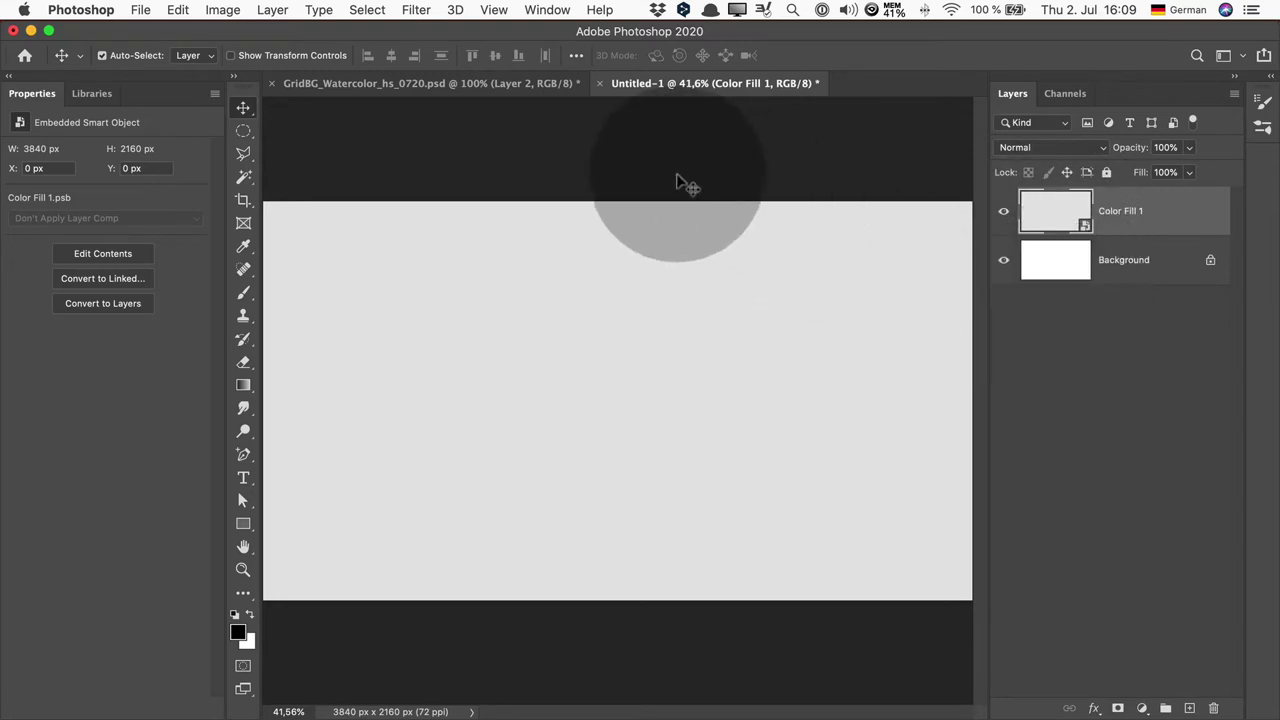
{"action": "left_click", "coordinate": [416, 10]}
Step: In the Filter Gallery, choose Texturizer with Sandstone texture at 200% scaling
{"action": "left_click", "coordinate": [443, 88]}
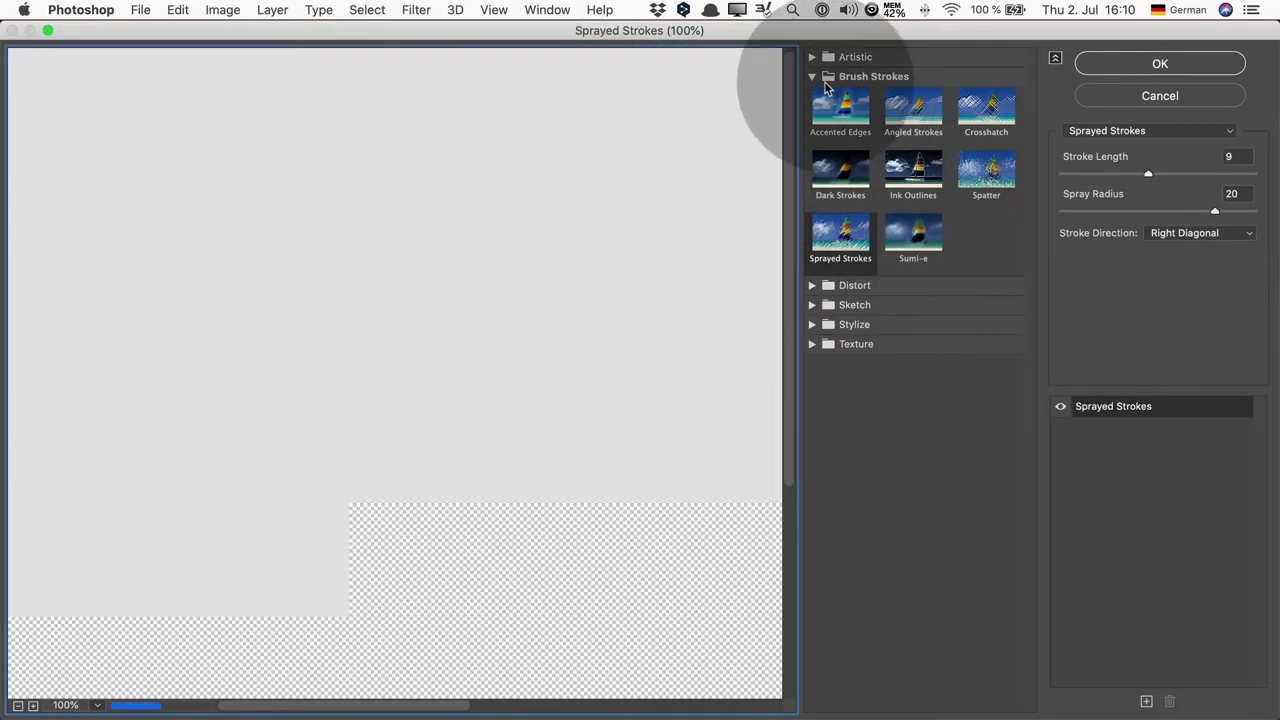
{"action": "left_click", "coordinate": [813, 77]}
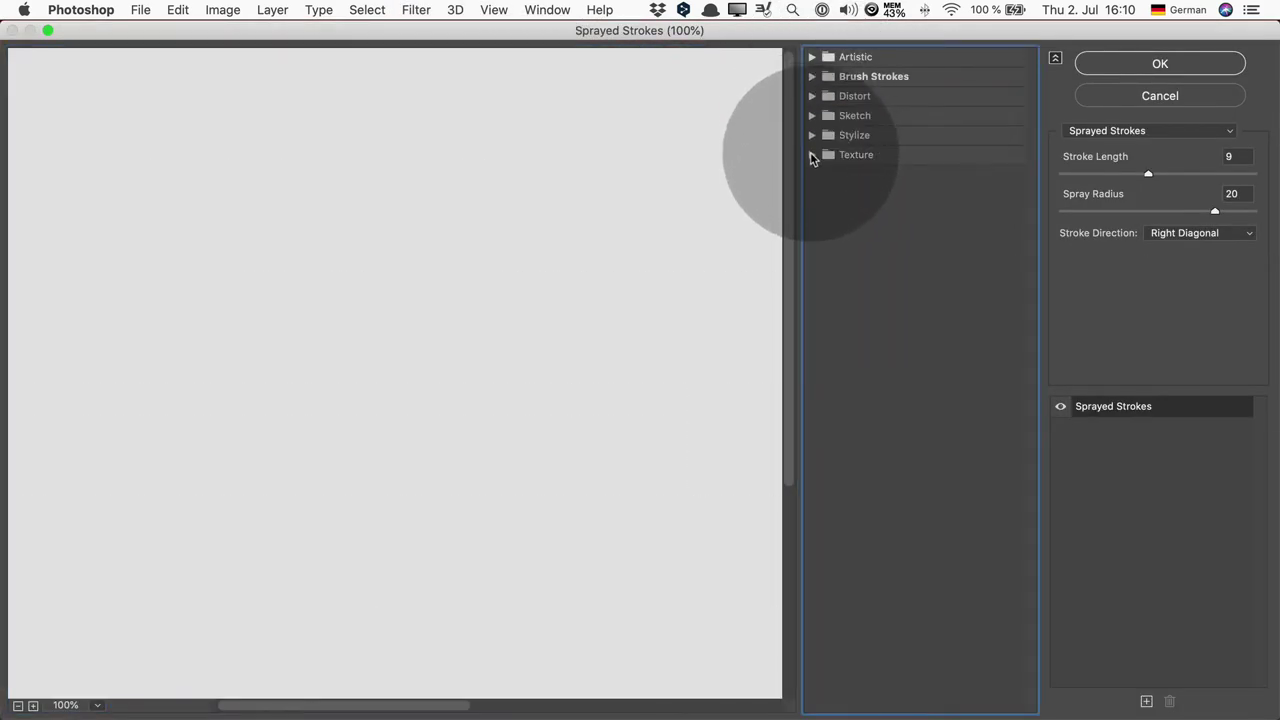
{"action": "left_click", "coordinate": [812, 155]}
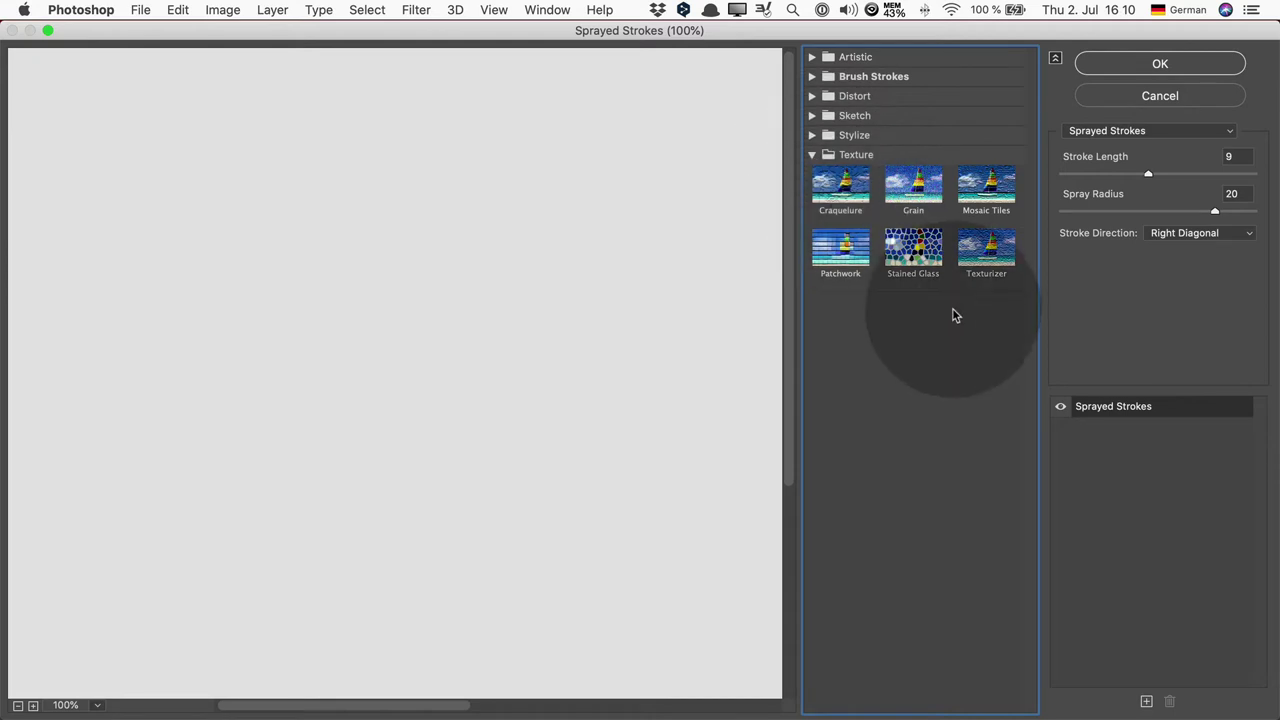
{"action": "left_click", "coordinate": [984, 256]}
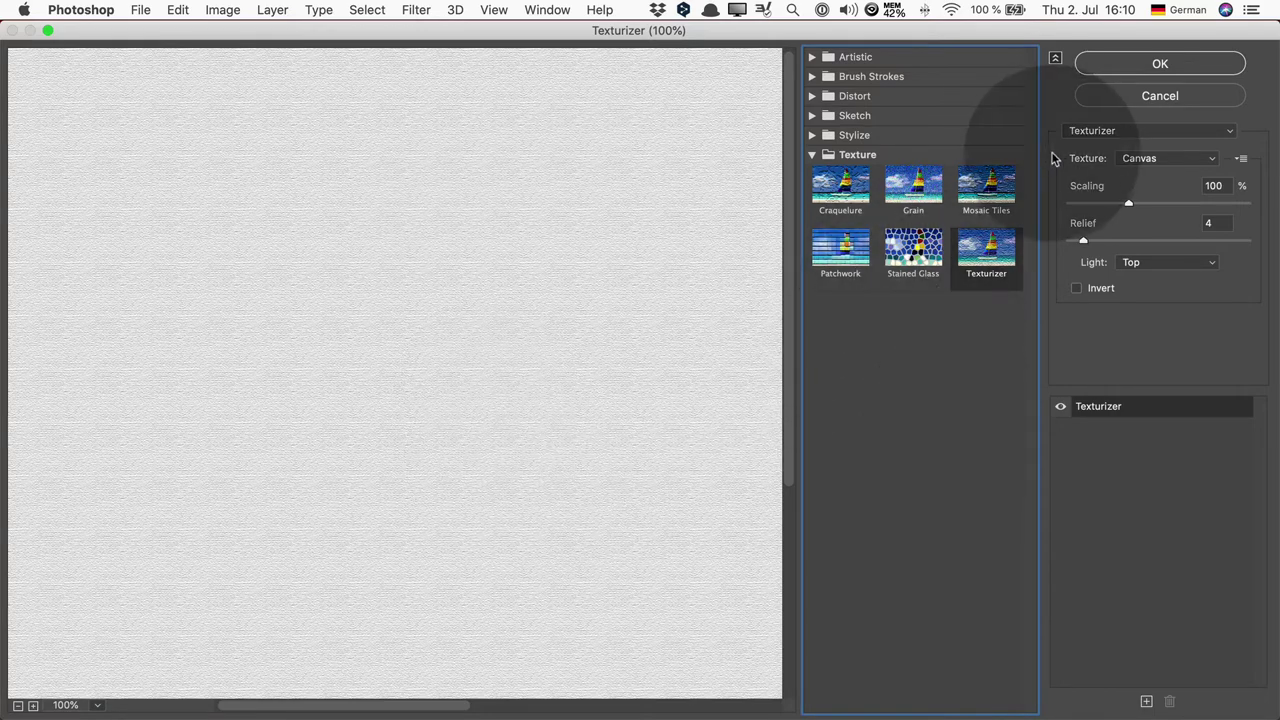
{"action": "left_click", "coordinate": [1145, 160]}
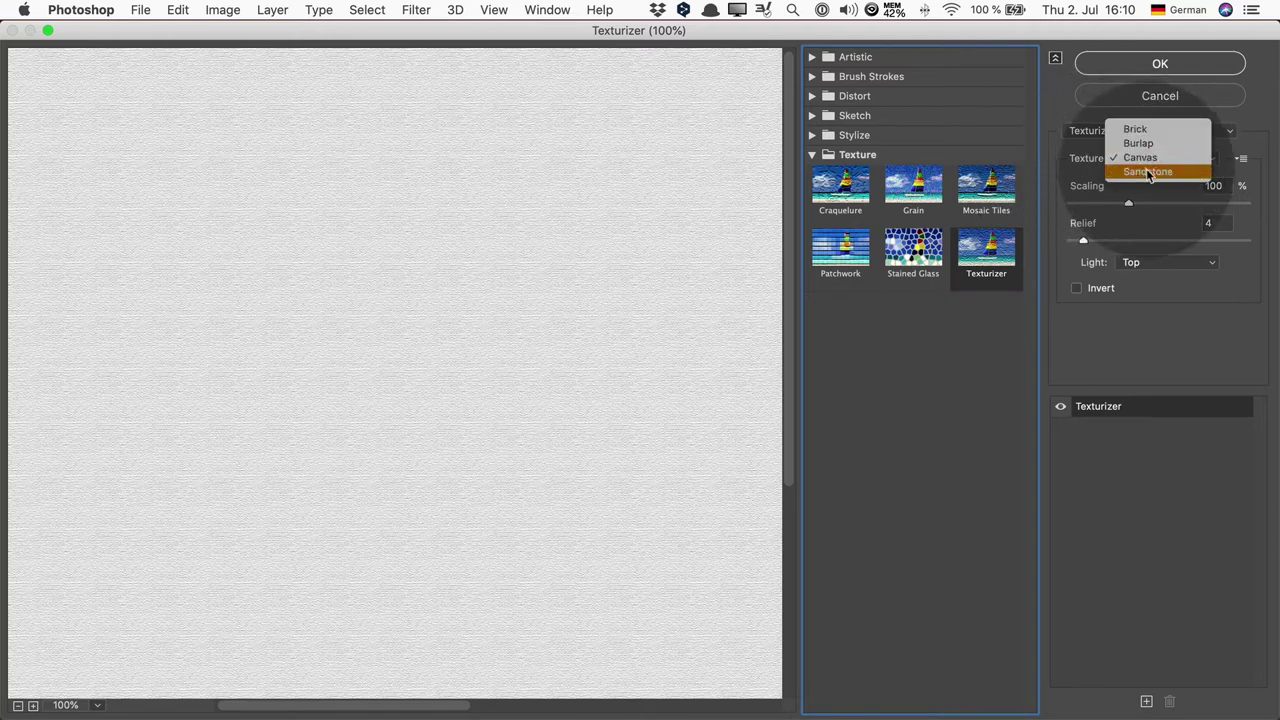
{"action": "left_click", "coordinate": [1148, 172]}
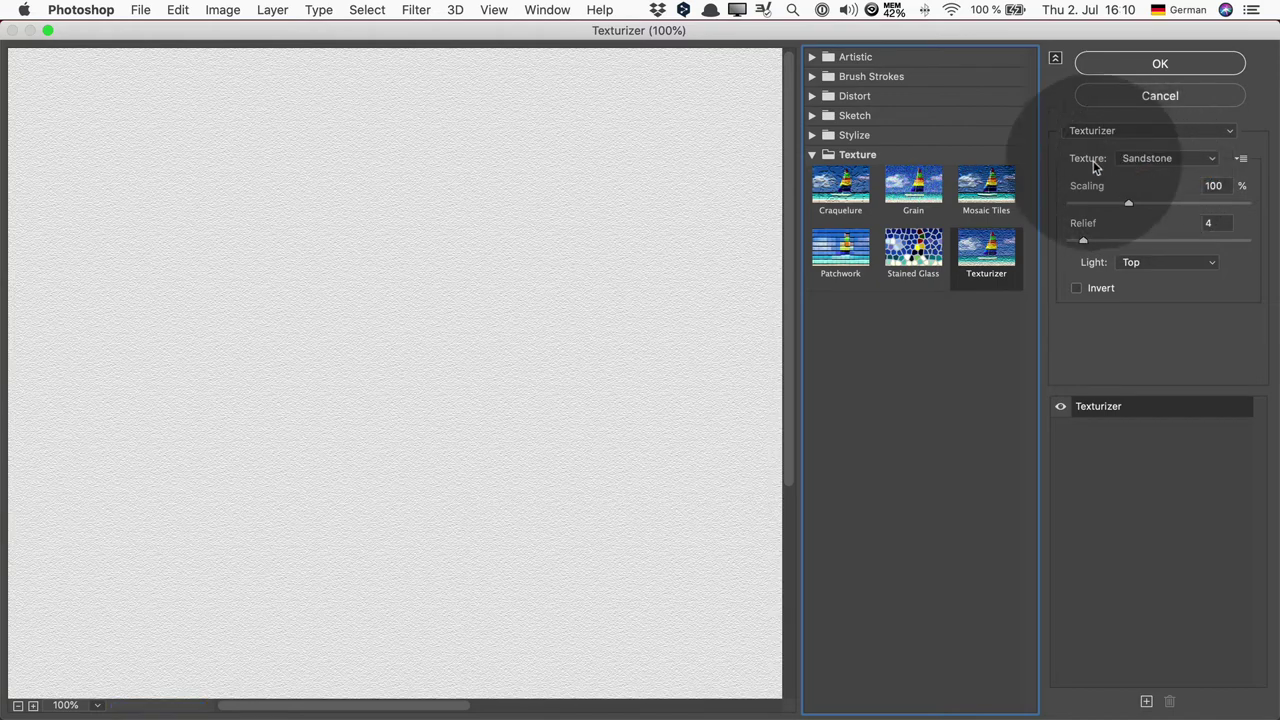
{"action": "left_click_drag", "start_coordinate": [1098, 190], "coordinate": [1211, 183]}
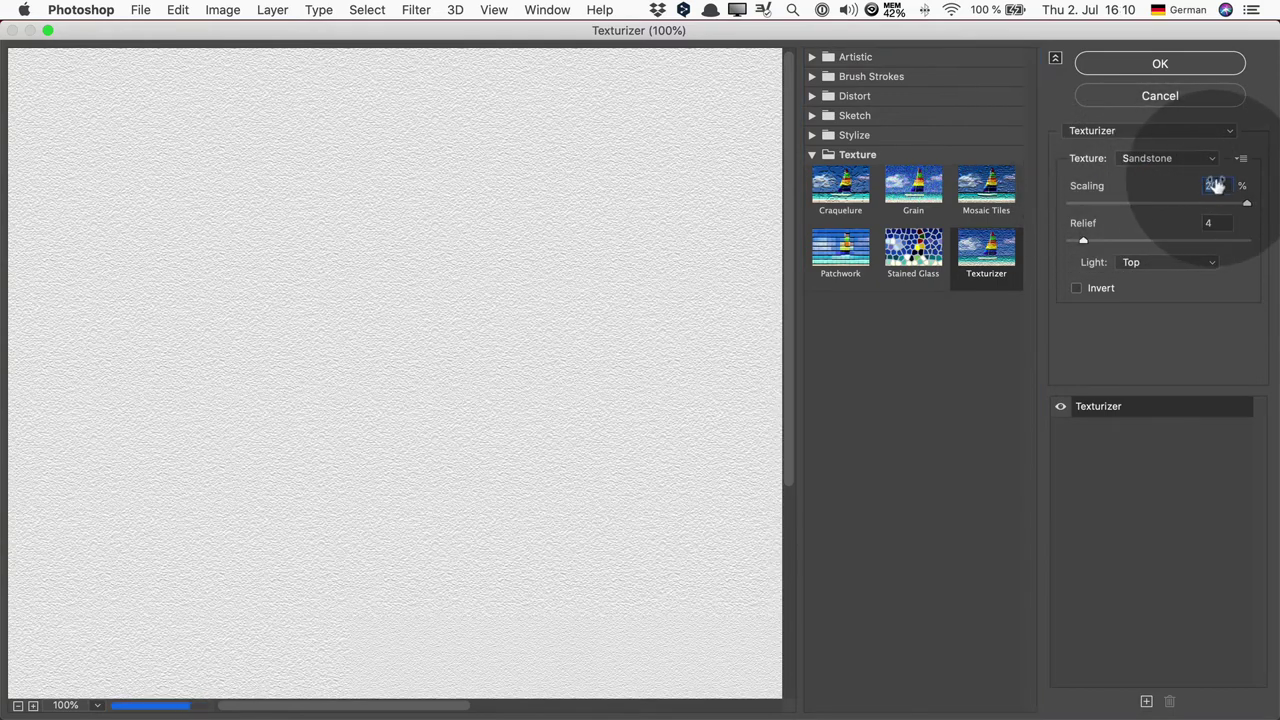
{"action": "left_click_drag", "start_coordinate": [476, 440], "coordinate": [471, 439]}
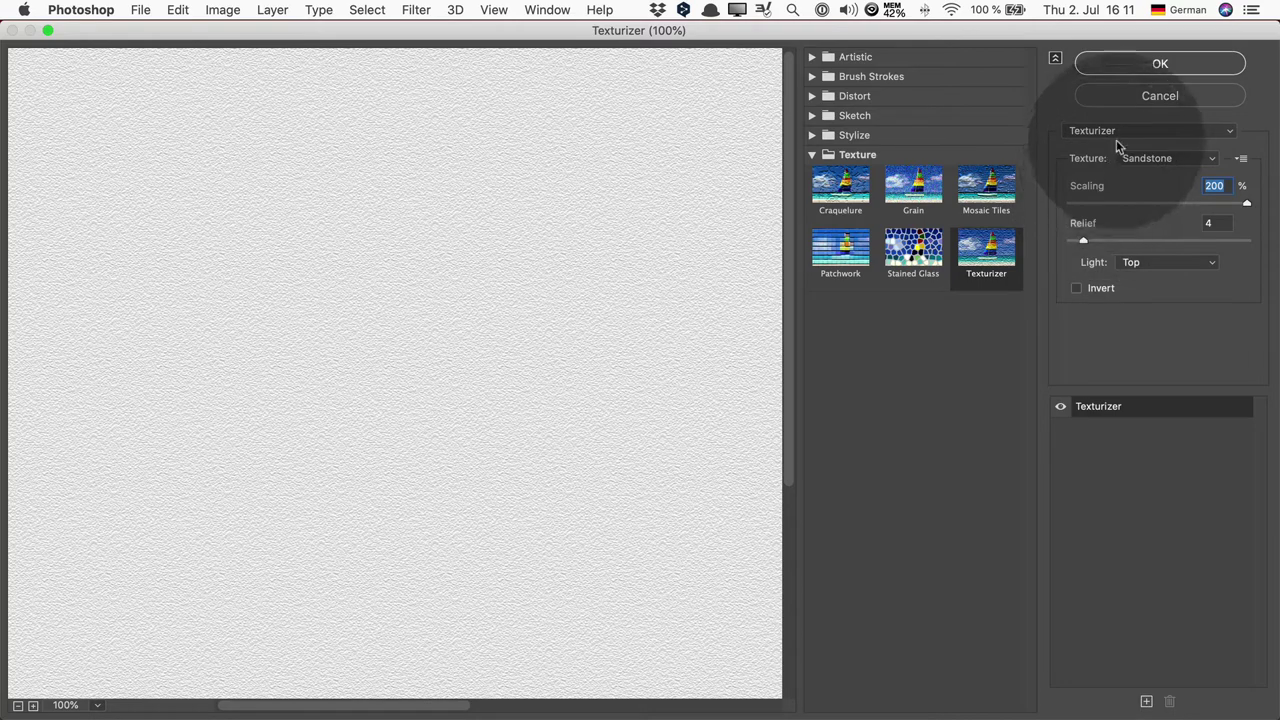
Step: Apply the Texturizer, zoom to 100%, and toggle the smart filter to compare
{"action": "left_click", "coordinate": [1158, 66]}
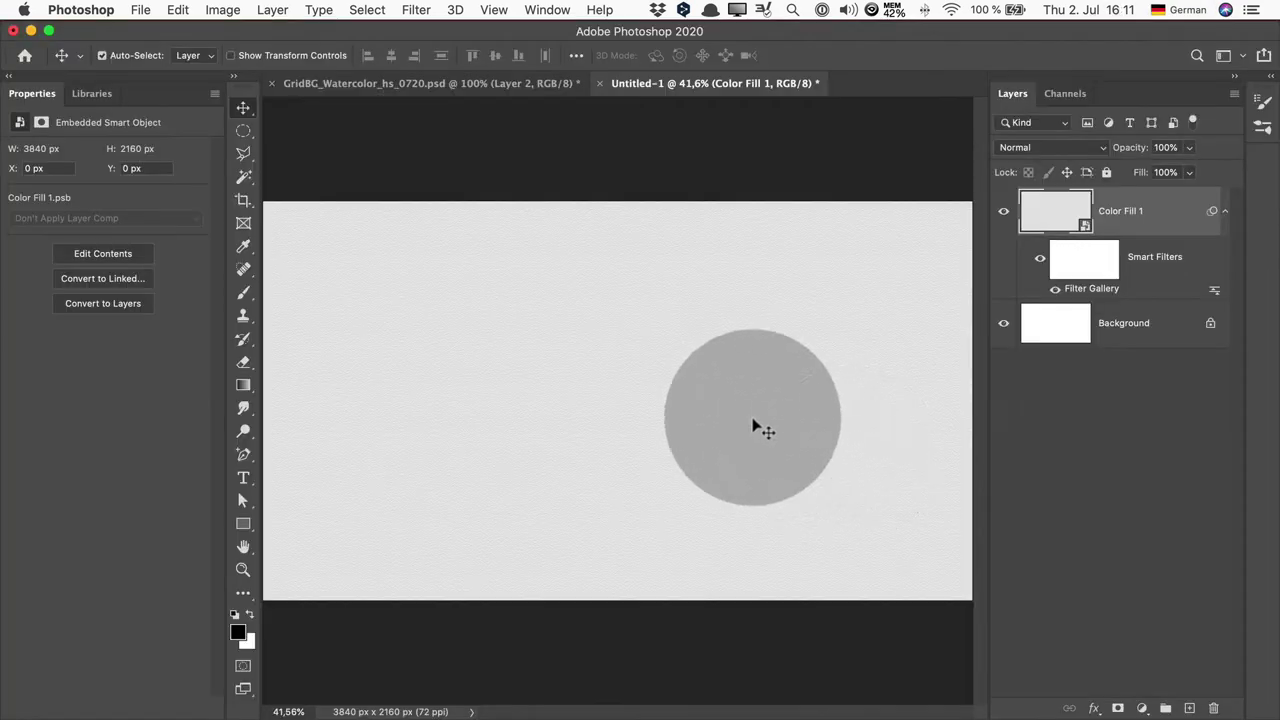
{"action": "key", "text": "super+1"}
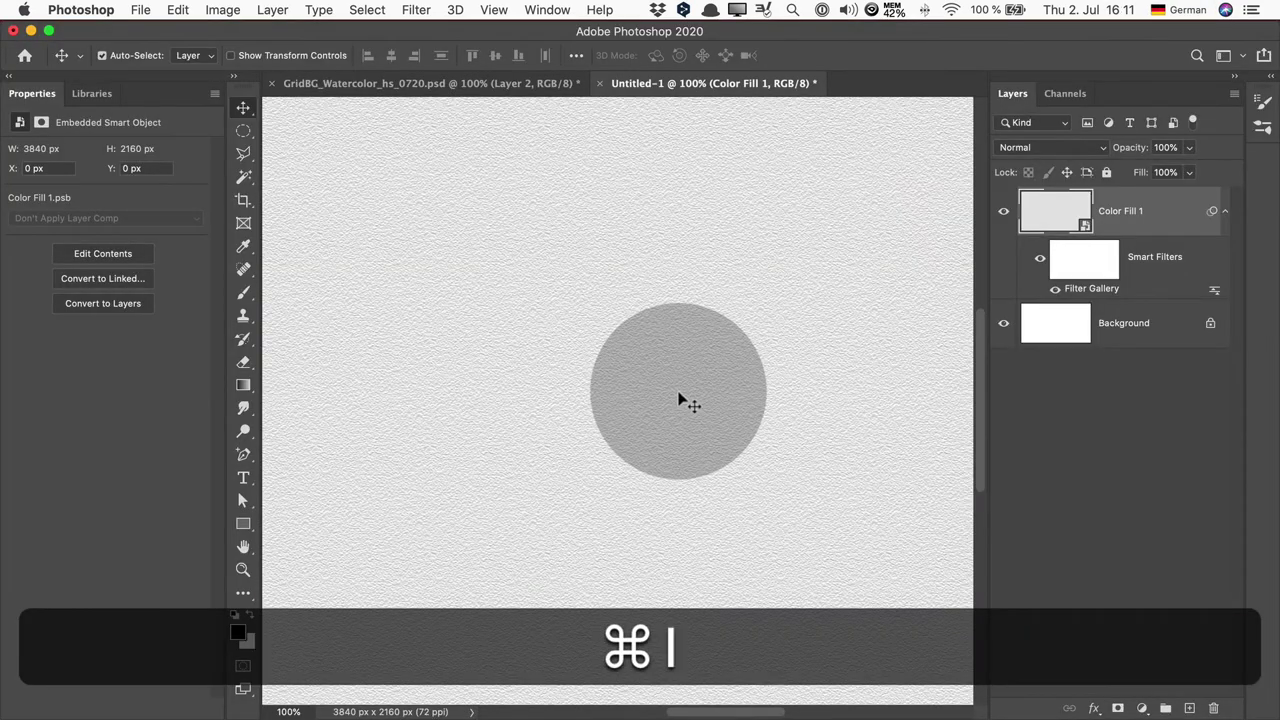
{"action": "left_click", "coordinate": [494, 10]}
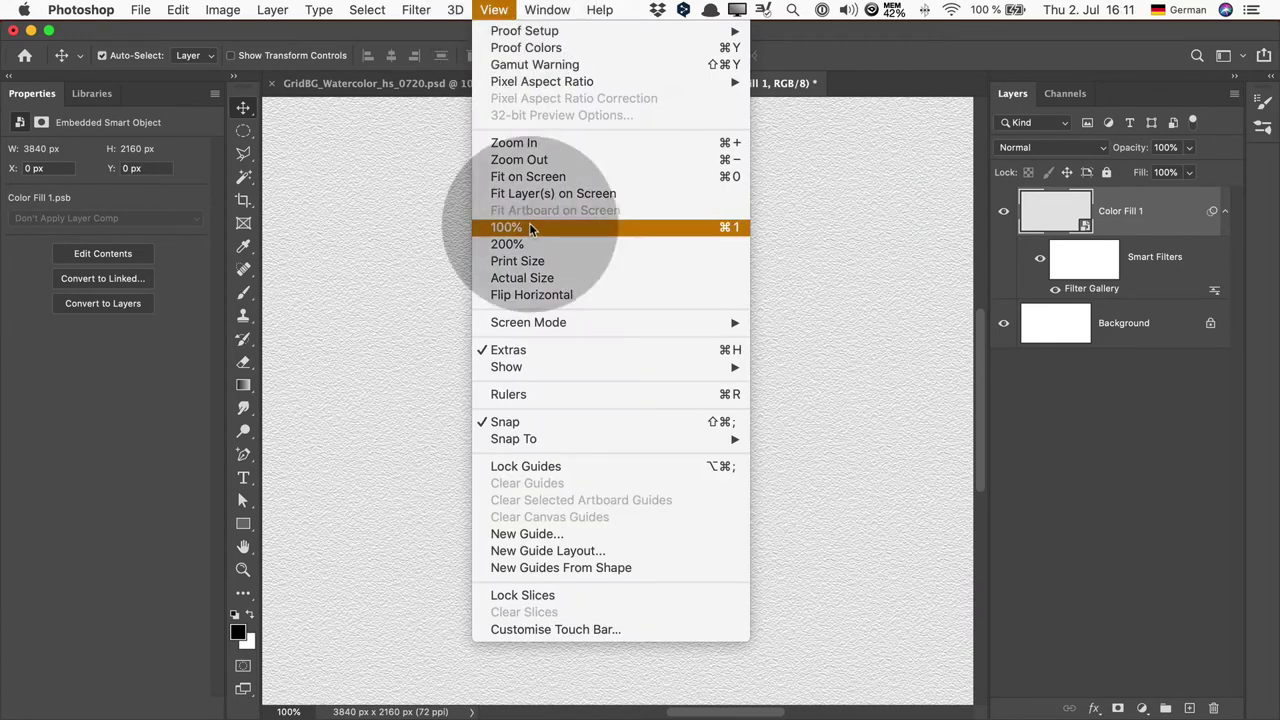
{"action": "left_click", "coordinate": [723, 228]}
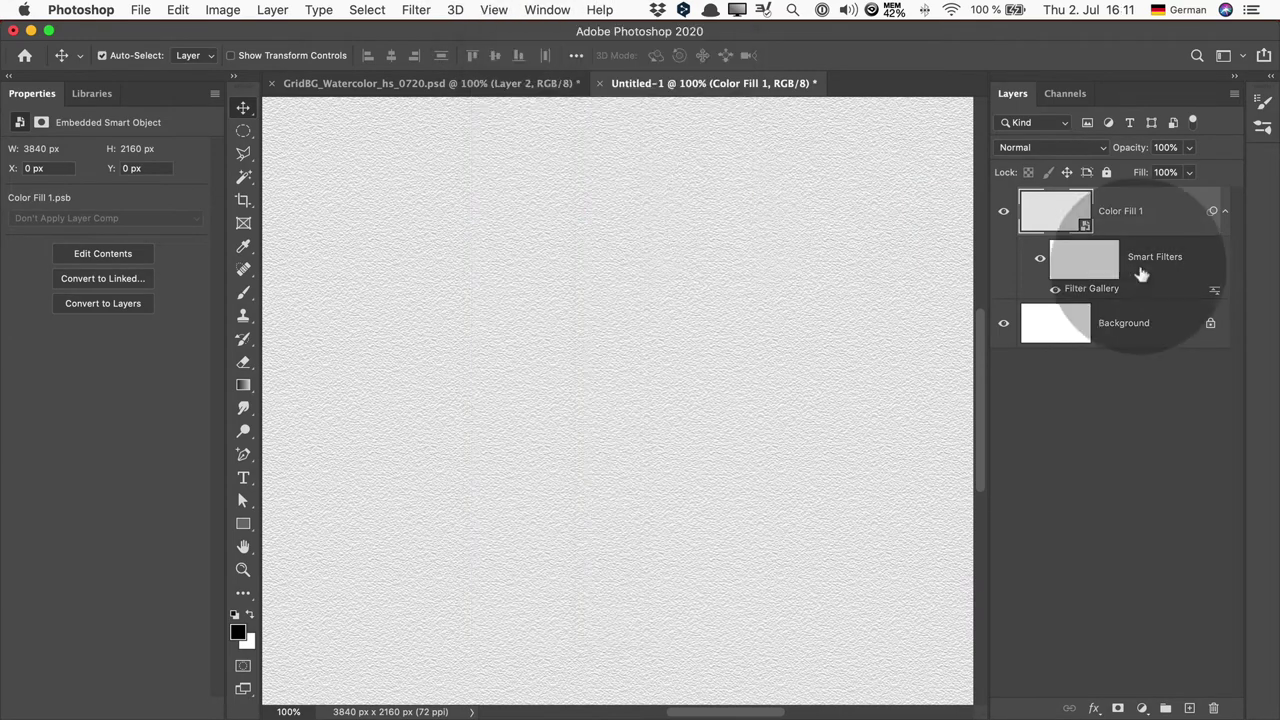
{"action": "left_click", "coordinate": [1055, 289]}
{"action": "left_click", "coordinate": [1056, 289]}
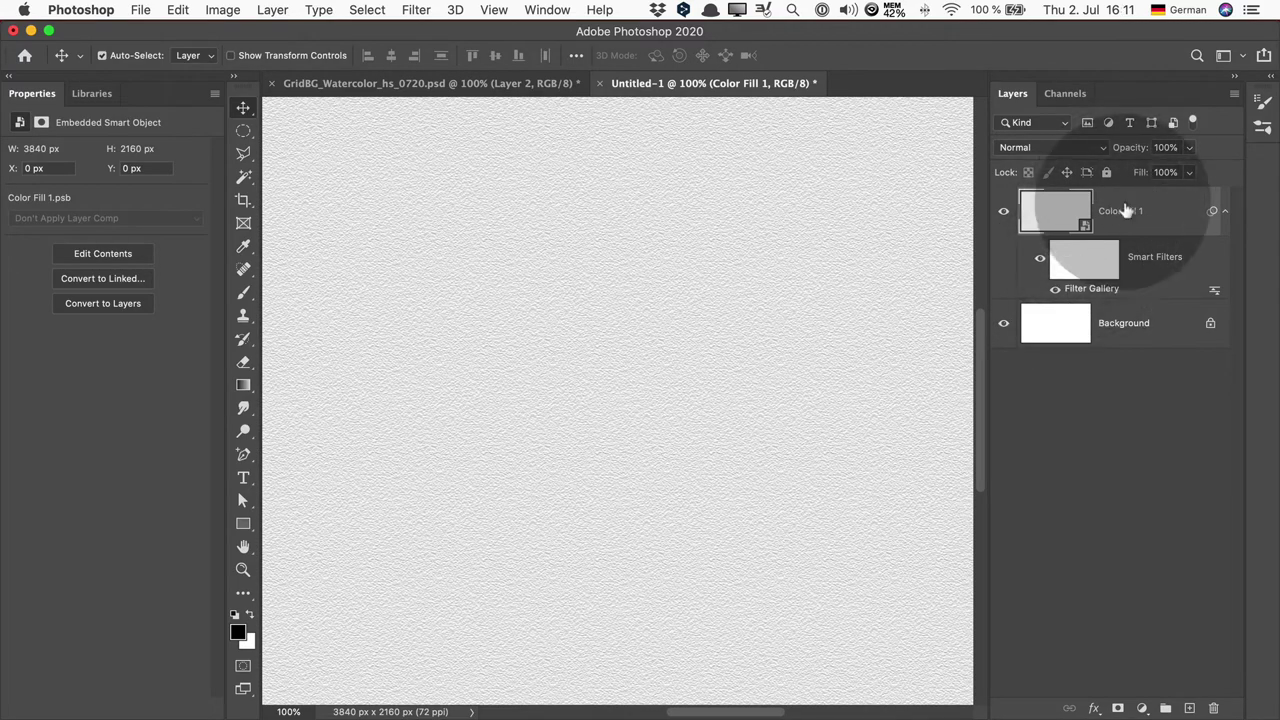
Step: Apply a second Filter Gallery Spatter filter with Spray Radius raised to 11
{"action": "left_click", "coordinate": [416, 10]}
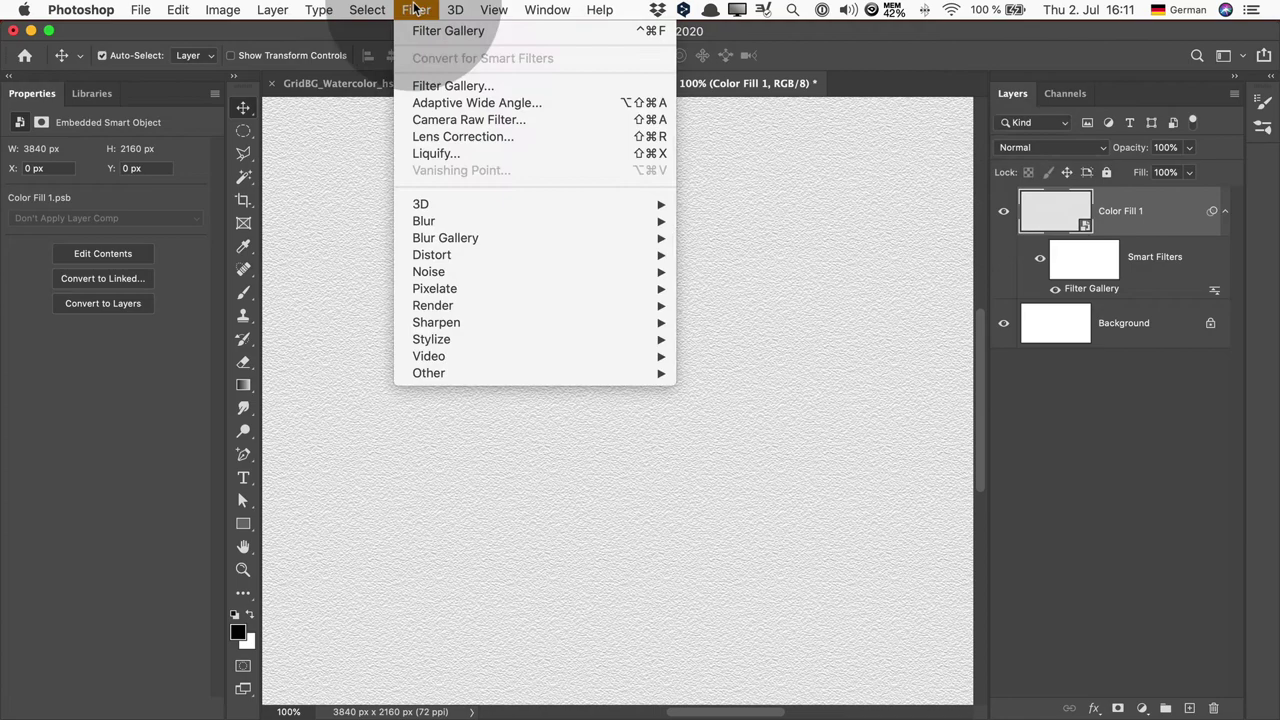
{"action": "left_click", "coordinate": [436, 88]}
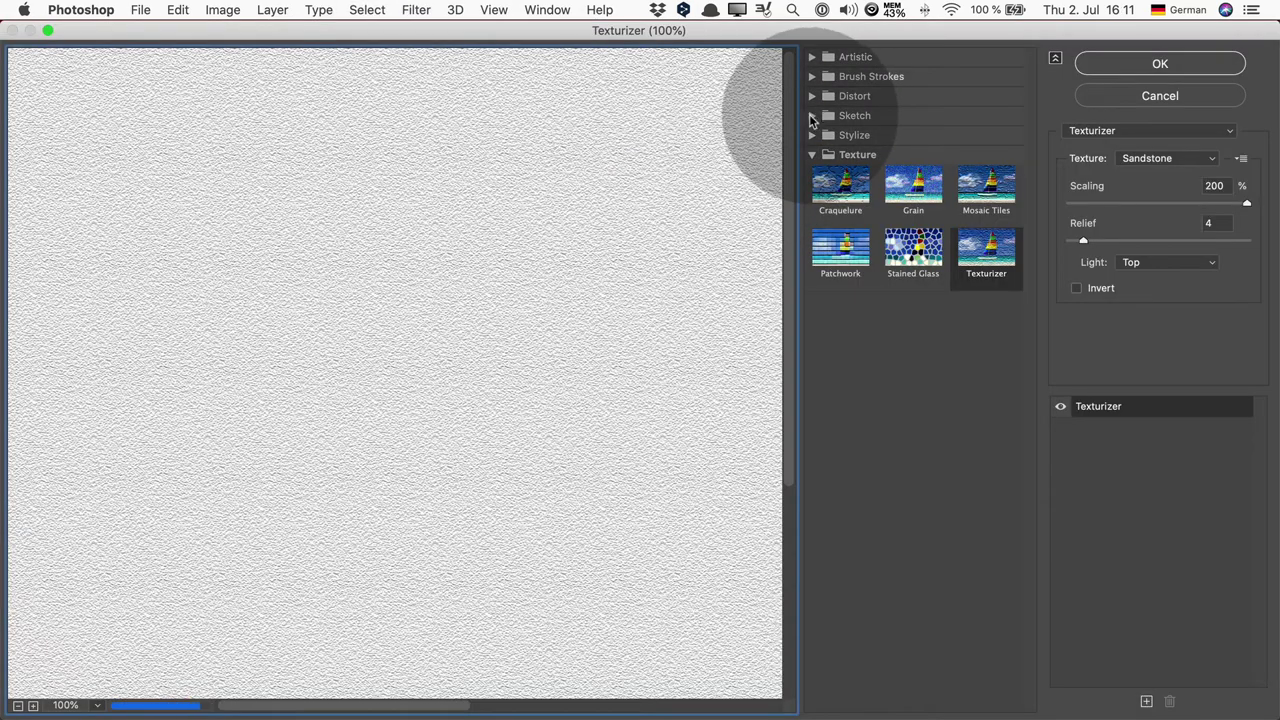
{"action": "left_click", "coordinate": [828, 76]}
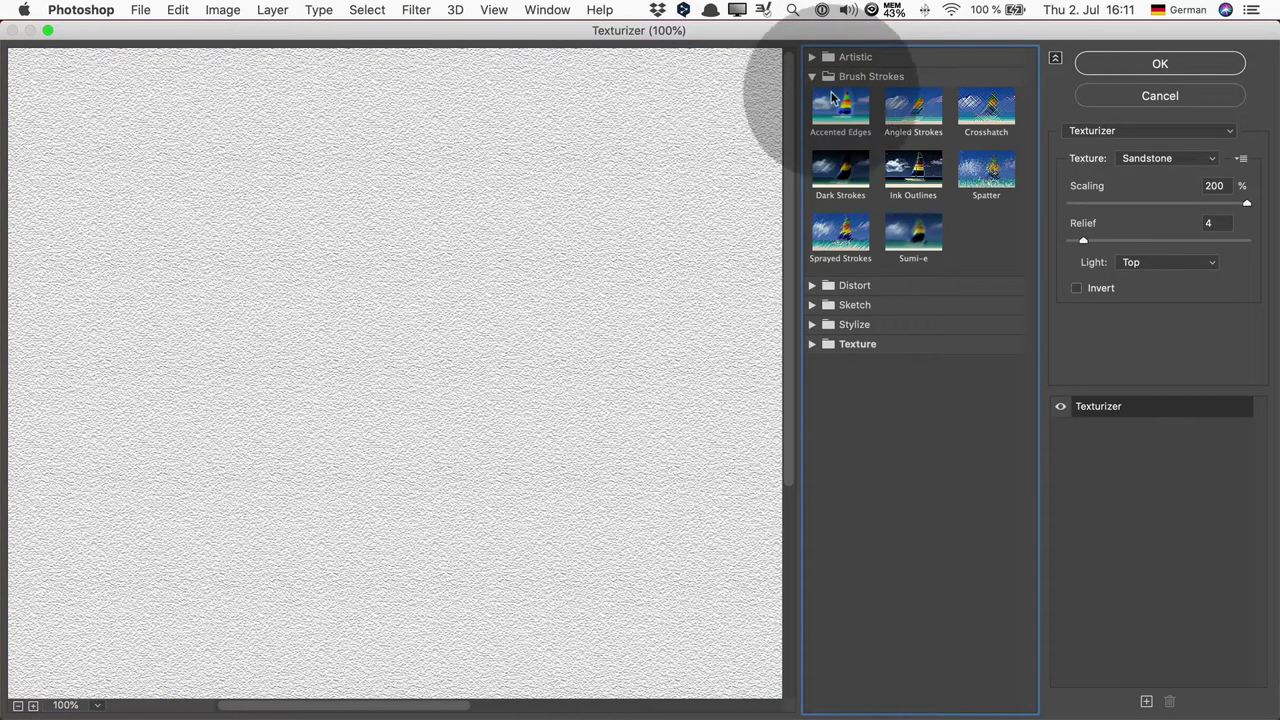
{"action": "left_click", "coordinate": [990, 178]}
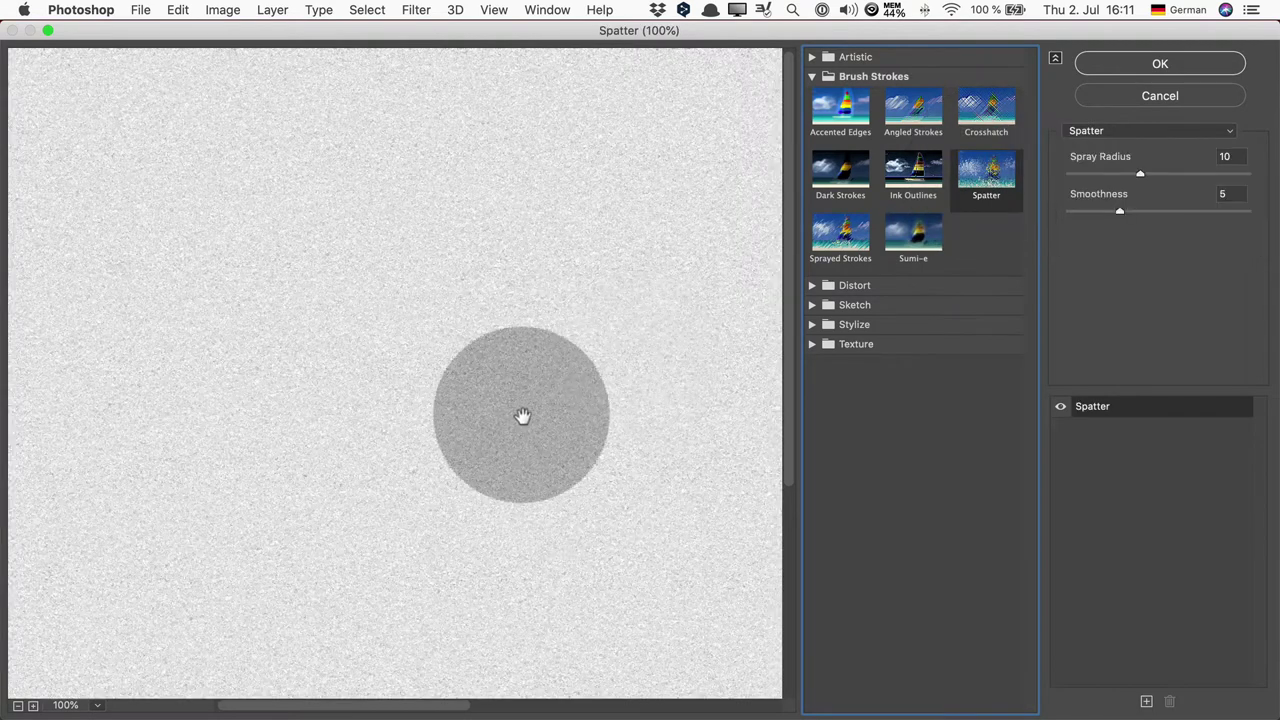
{"action": "left_click_drag", "start_coordinate": [562, 417], "coordinate": [548, 440]}
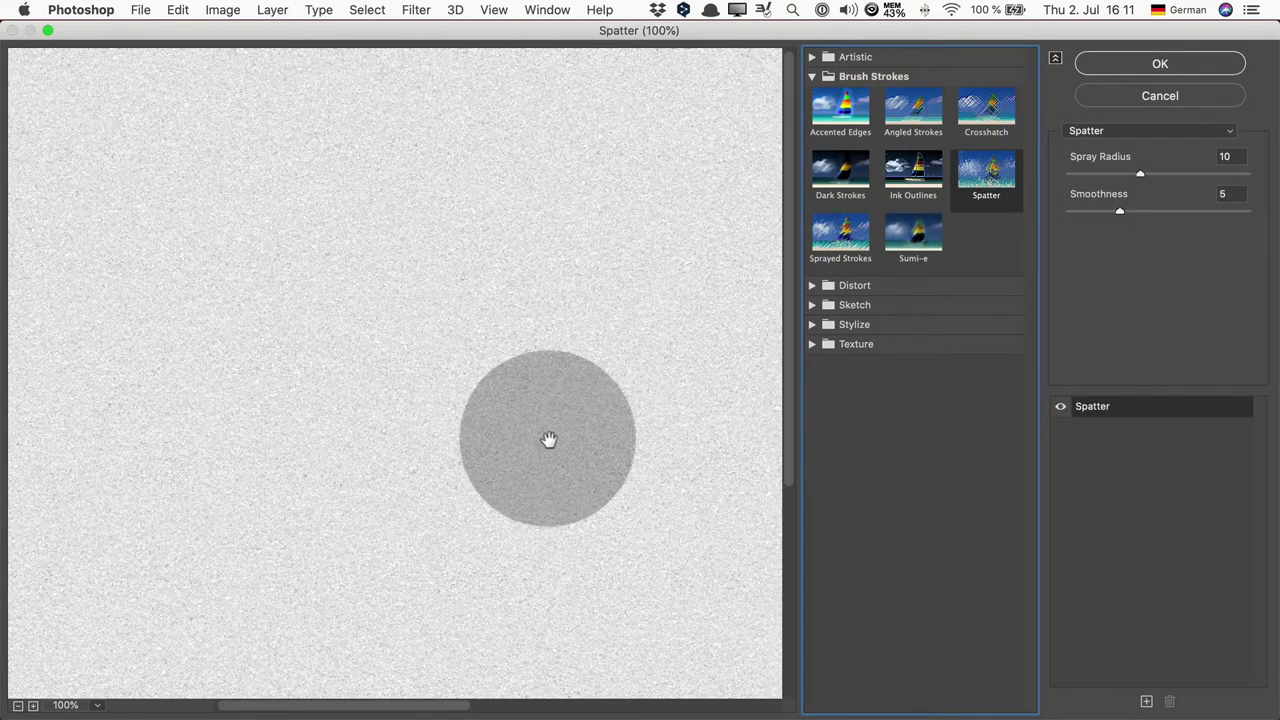
{"action": "mouse_move", "coordinate": [549, 440]}
{"action": "left_mouse_down"}
{"action": "mouse_move", "coordinate": [526, 374]}
{"action": "mouse_move", "coordinate": [491, 391]}
{"action": "mouse_move", "coordinate": [705, 225]}
{"action": "left_mouse_up"}
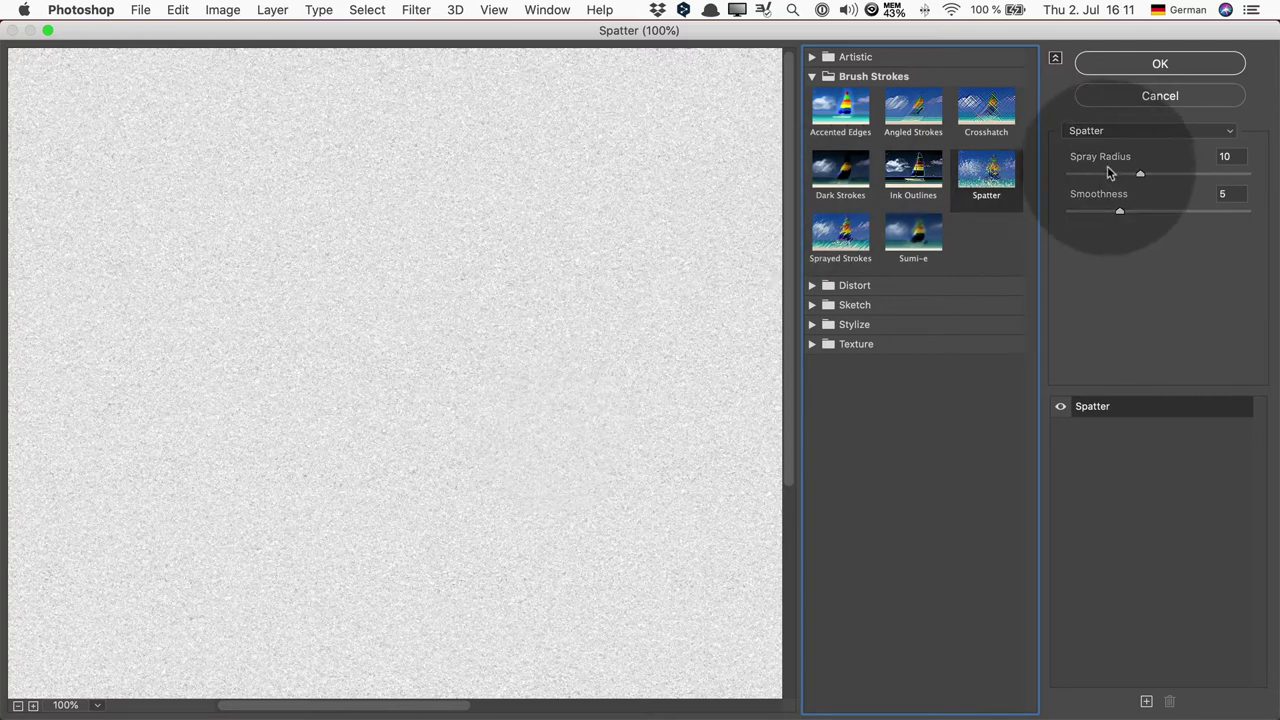
{"action": "left_click_drag", "start_coordinate": [1106, 160], "coordinate": [1106, 163]}
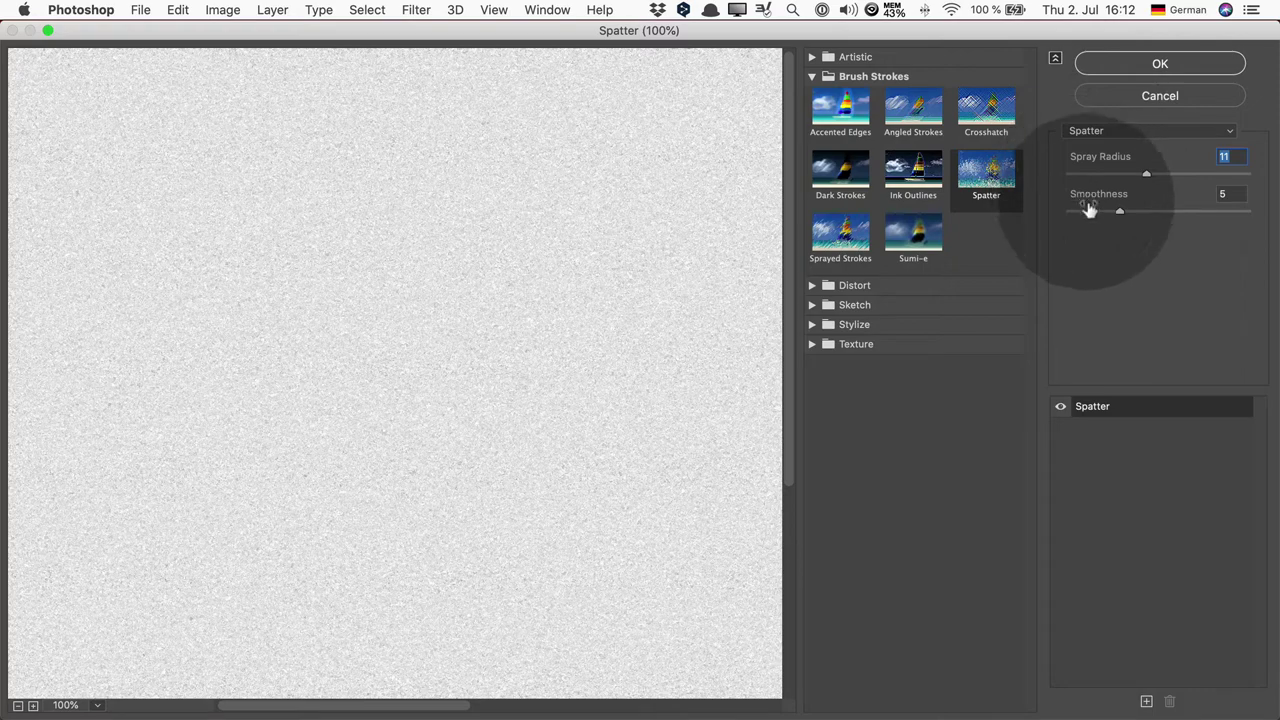
{"action": "left_click", "coordinate": [1150, 66]}
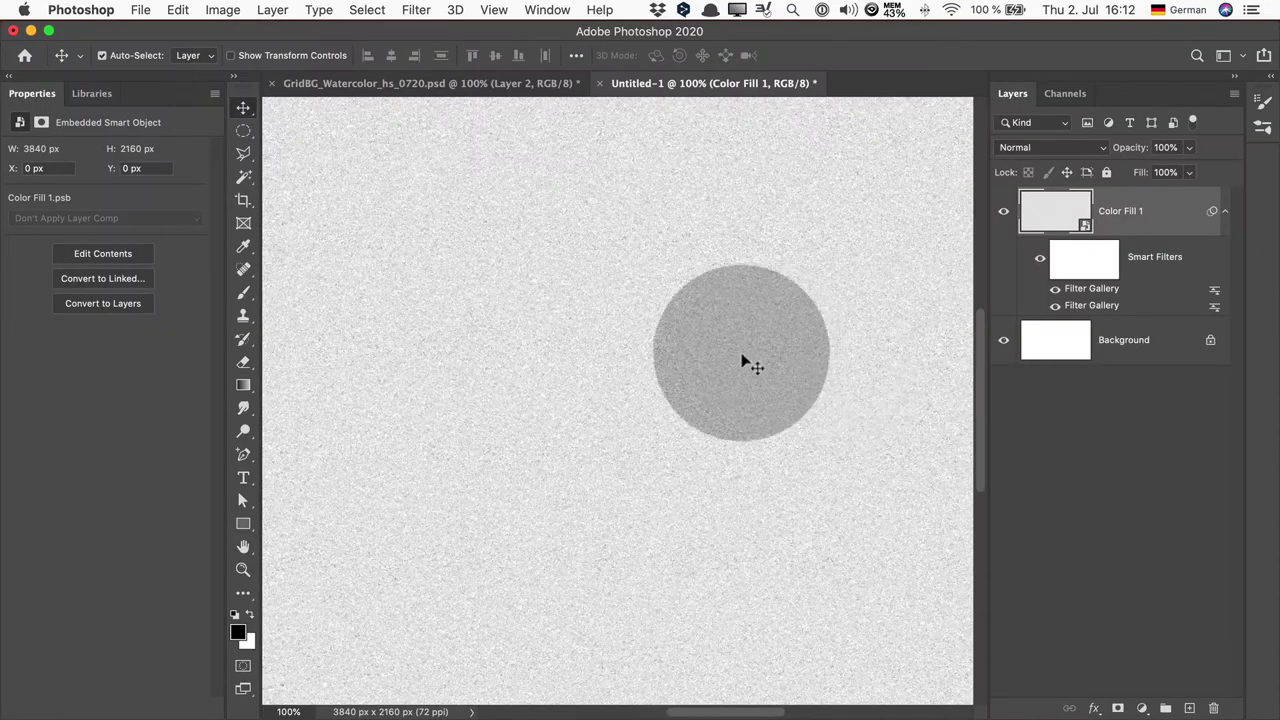
Step: Toggle the Color Fill 1 smart filters off and on to compare textures
{"action": "left_click", "coordinate": [1055, 289]}
{"action": "left_click", "coordinate": [1054, 306]}
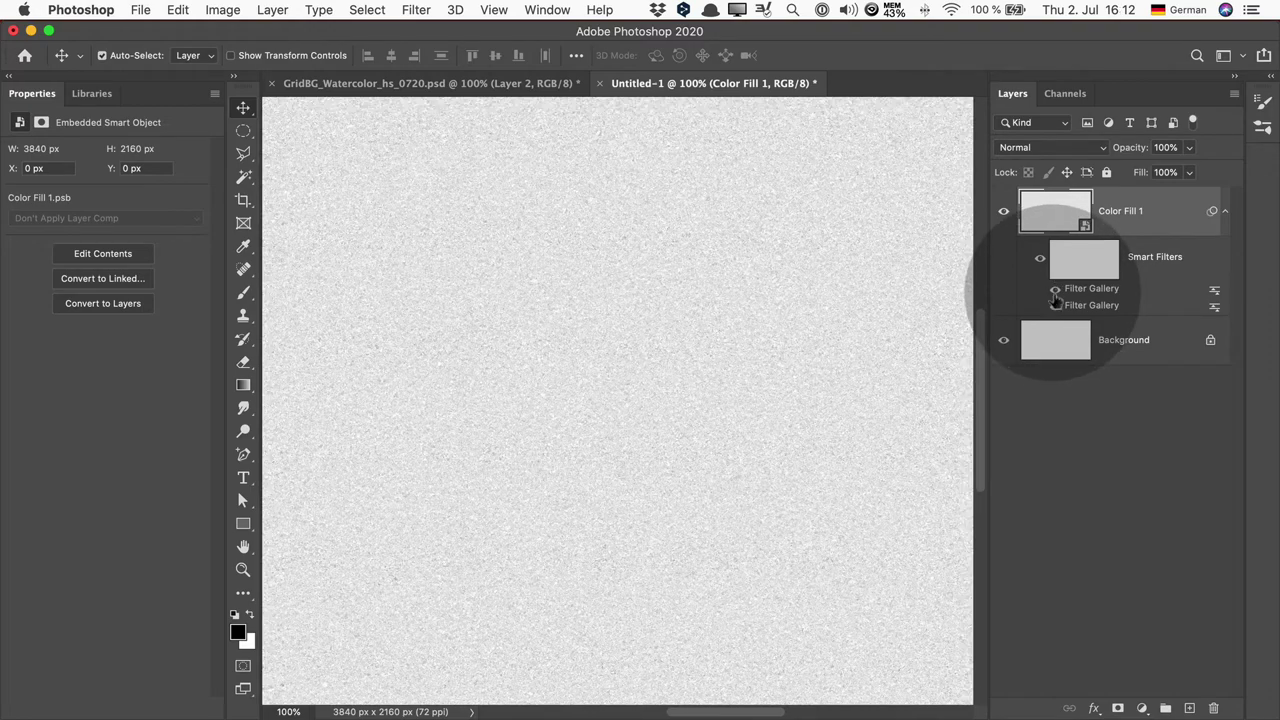
{"action": "left_click", "coordinate": [1055, 289]}
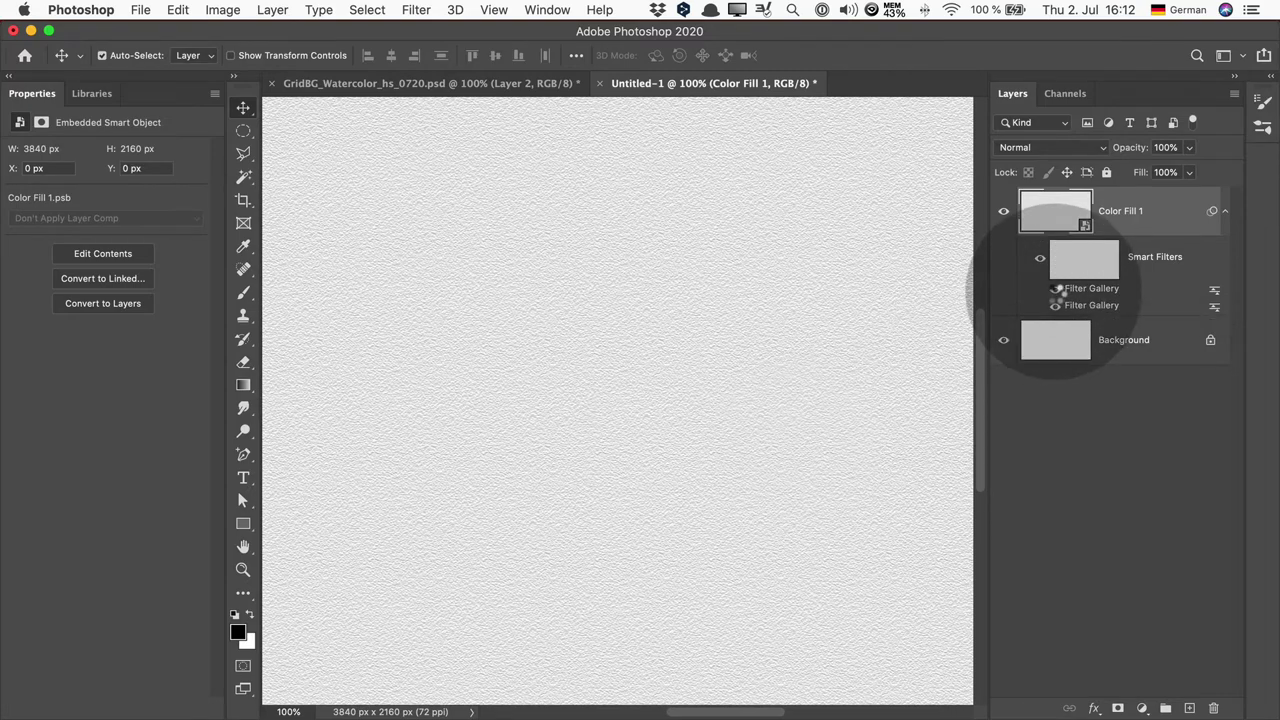
{"action": "left_click", "coordinate": [1055, 289]}
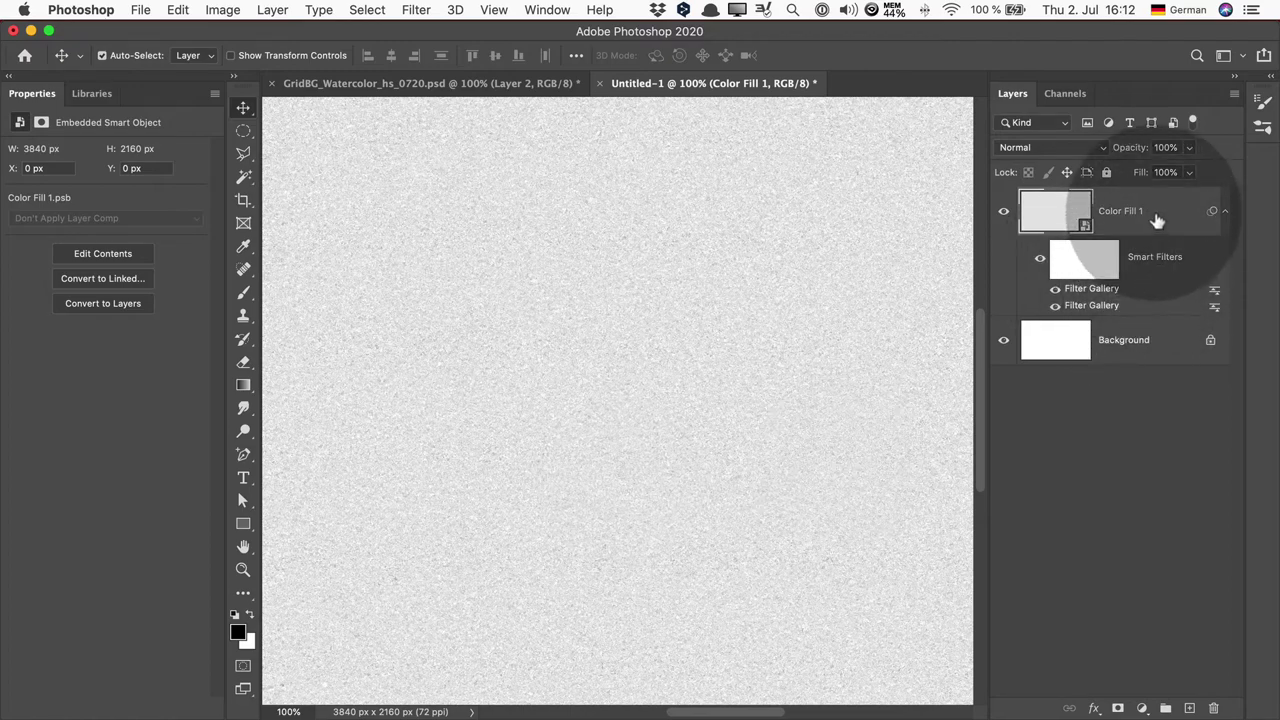
Step: Apply Sprayed Strokes with longer Stroke Length and adjusted Spray Radius, then add empty Layer 1
{"action": "left_click", "coordinate": [430, 12]}
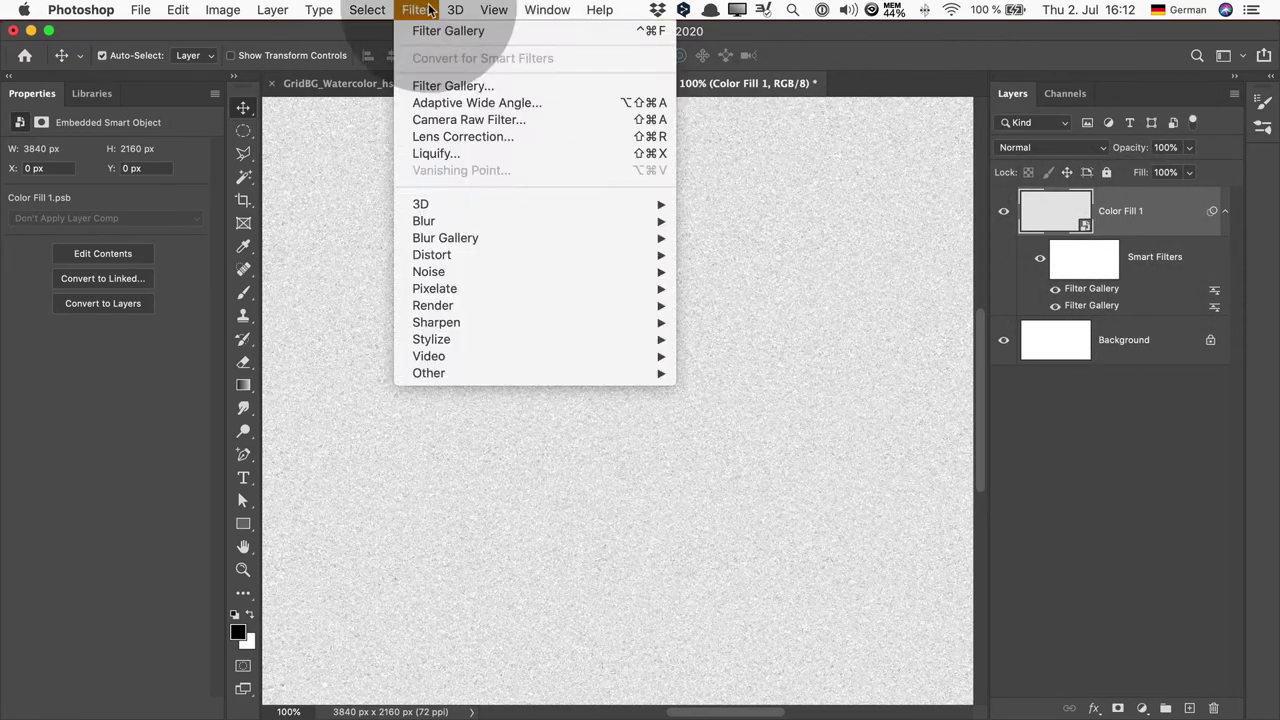
{"action": "left_click", "coordinate": [452, 83]}
{"action": "left_click", "coordinate": [852, 240]}
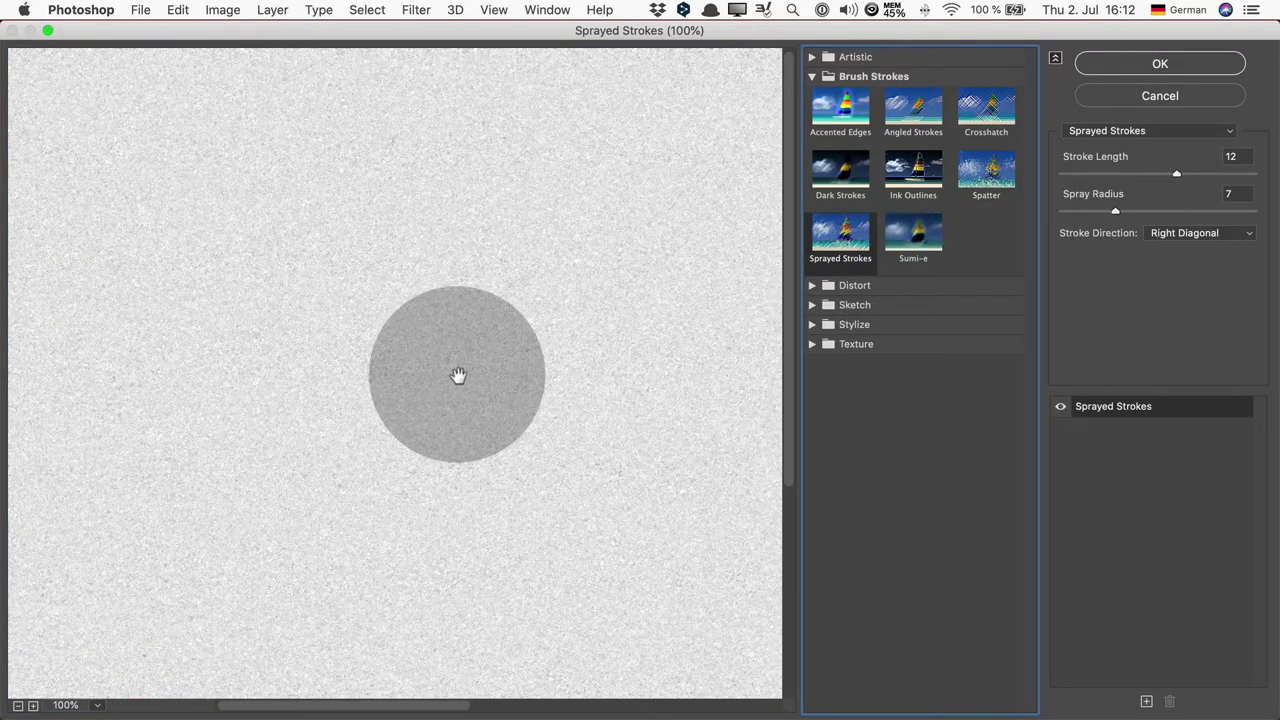
{"action": "left_click_drag", "start_coordinate": [1100, 166], "coordinate": [1116, 165]}
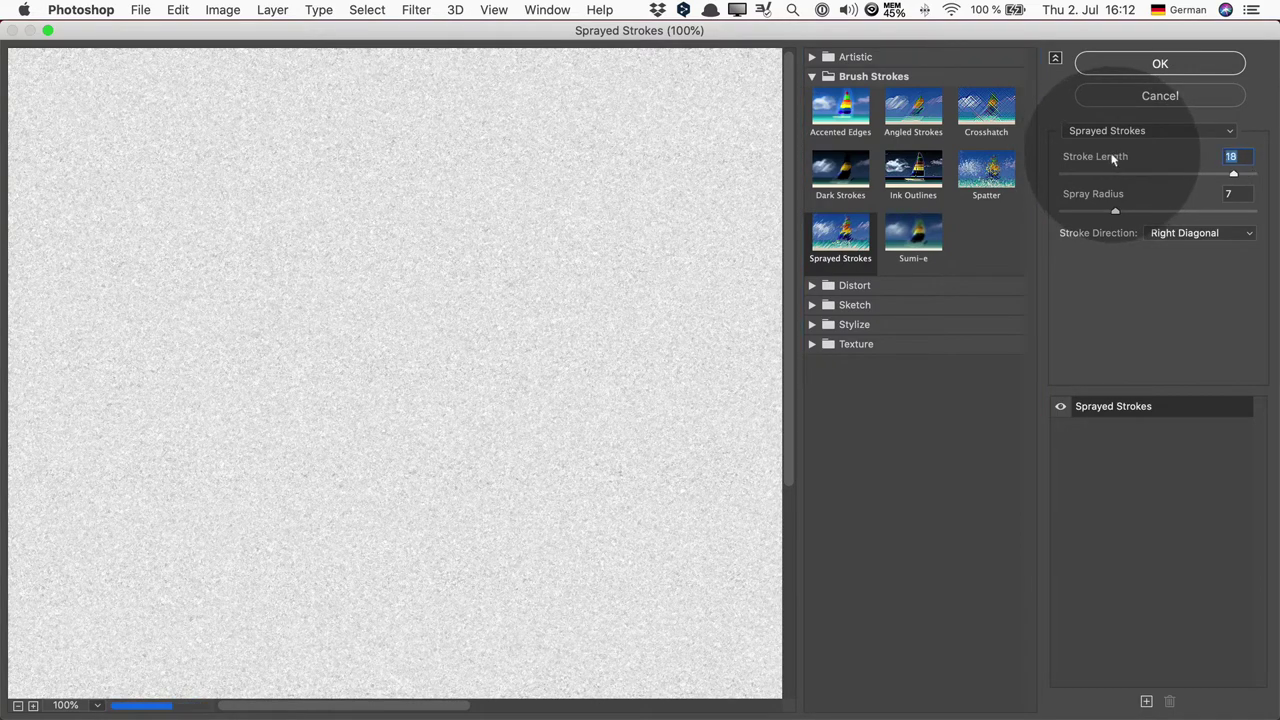
{"action": "left_click", "coordinate": [1095, 196]}
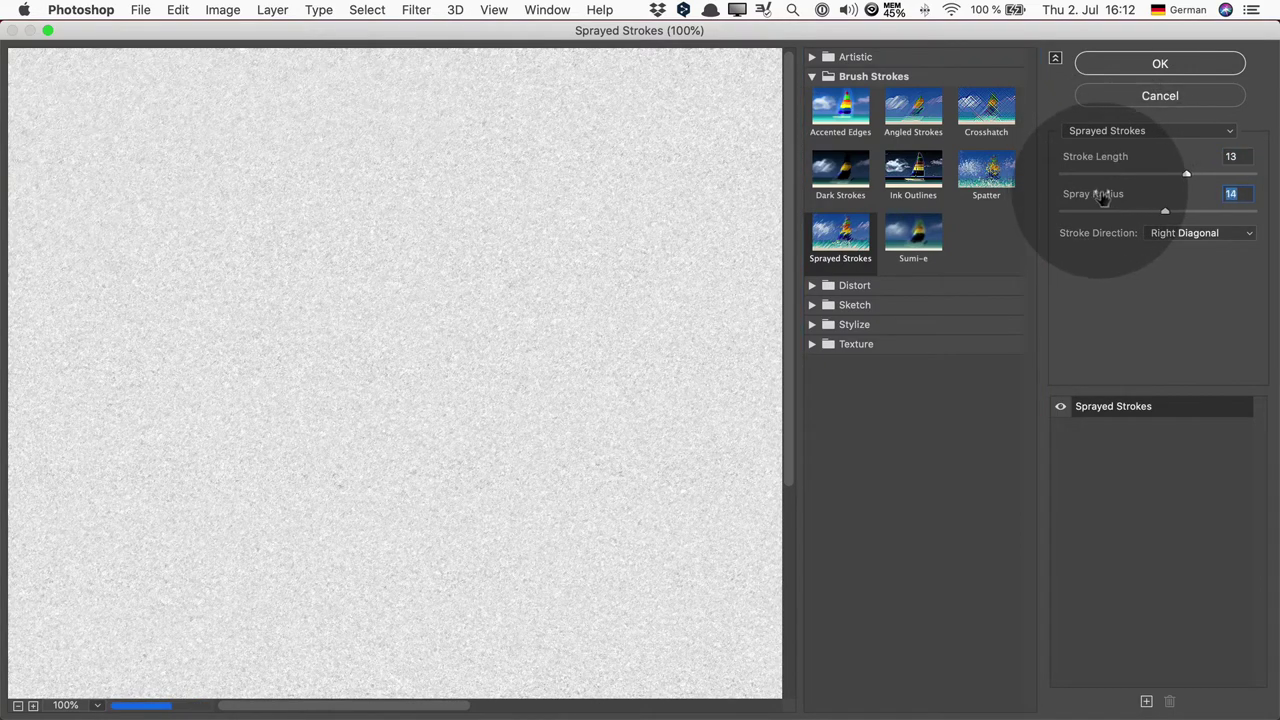
{"action": "left_click_drag", "start_coordinate": [1103, 197], "coordinate": [1073, 140]}
{"action": "left_click", "coordinate": [1116, 68]}
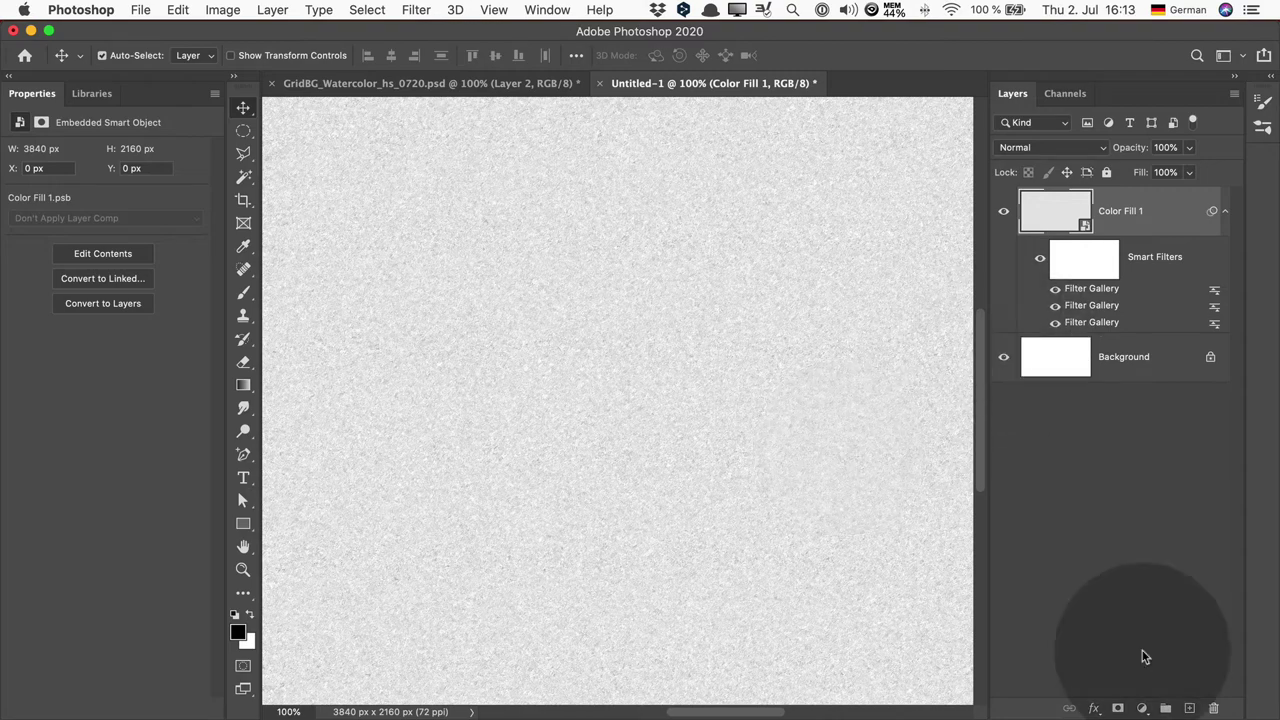
{"action": "left_click", "coordinate": [1189, 708]}
{"action": "left_click", "coordinate": [1130, 260]}
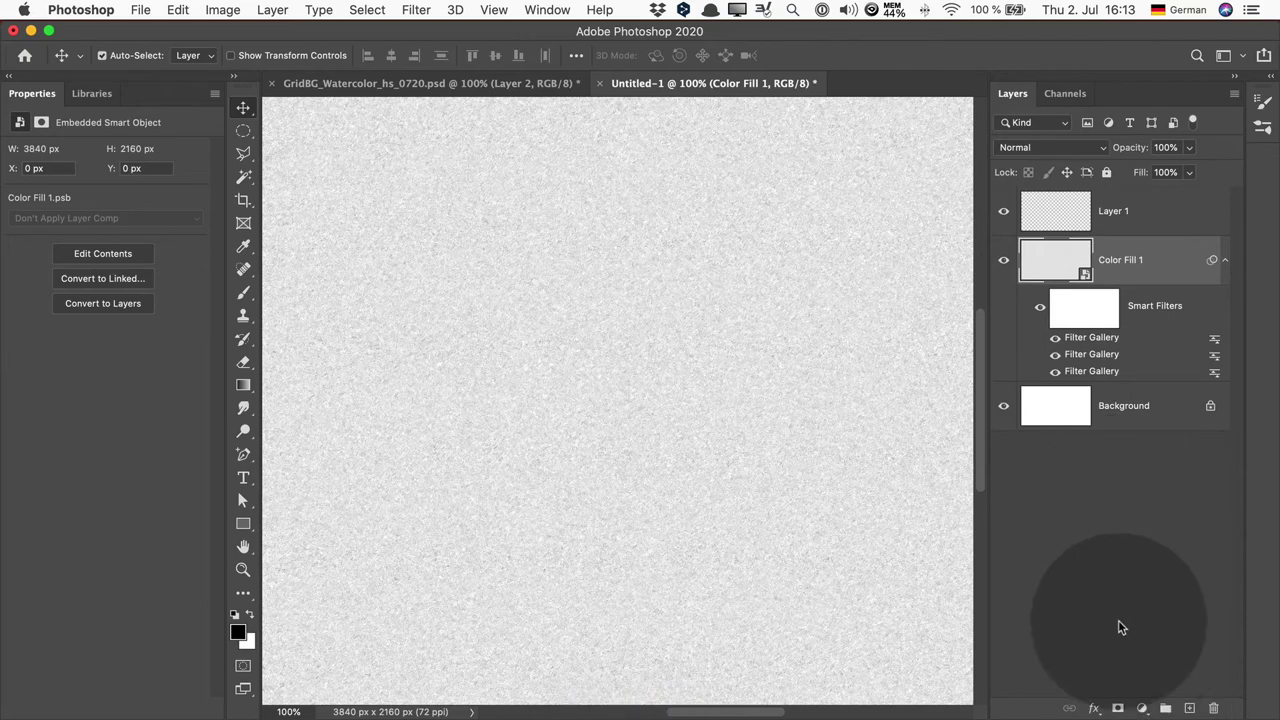
Step: Add a light blue Solid Color fill layer (Color Fill 2), then select Layer 1
{"action": "left_click", "coordinate": [1142, 708]}
{"action": "left_click", "coordinate": [1100, 366]}
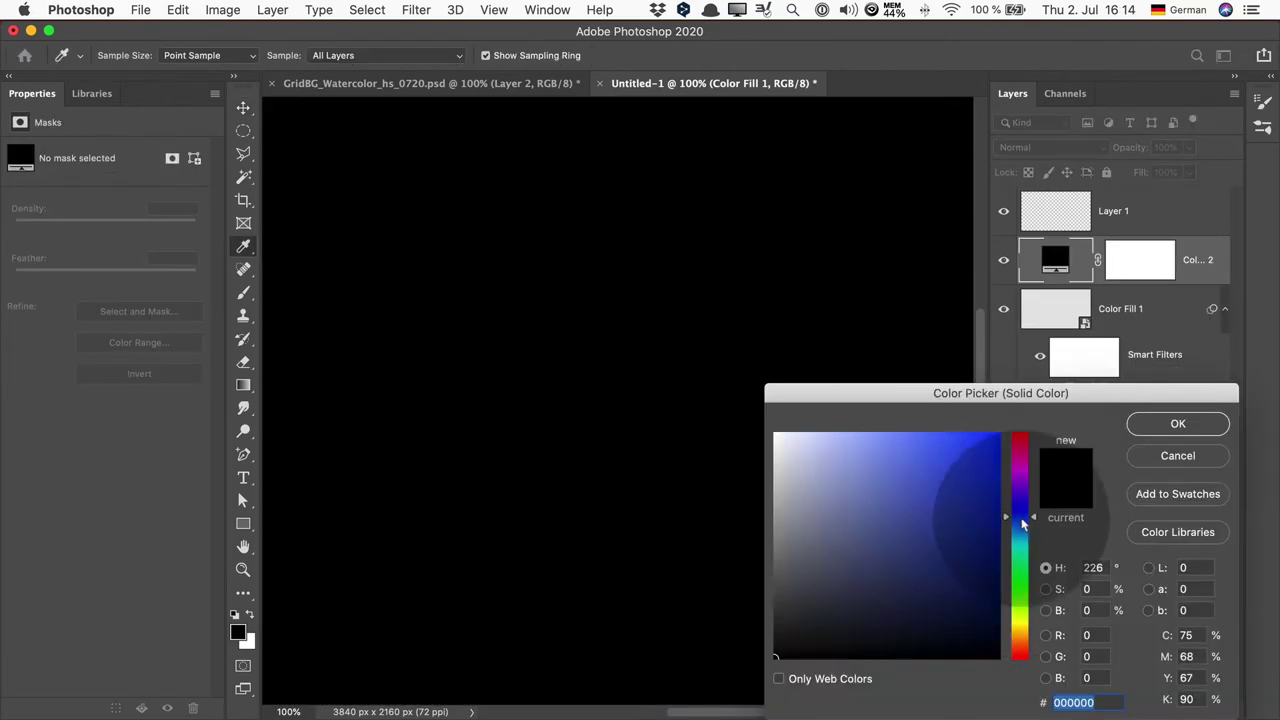
{"action": "left_click_drag", "start_coordinate": [900, 500], "coordinate": [841, 477]}
{"action": "left_click", "coordinate": [1164, 432]}
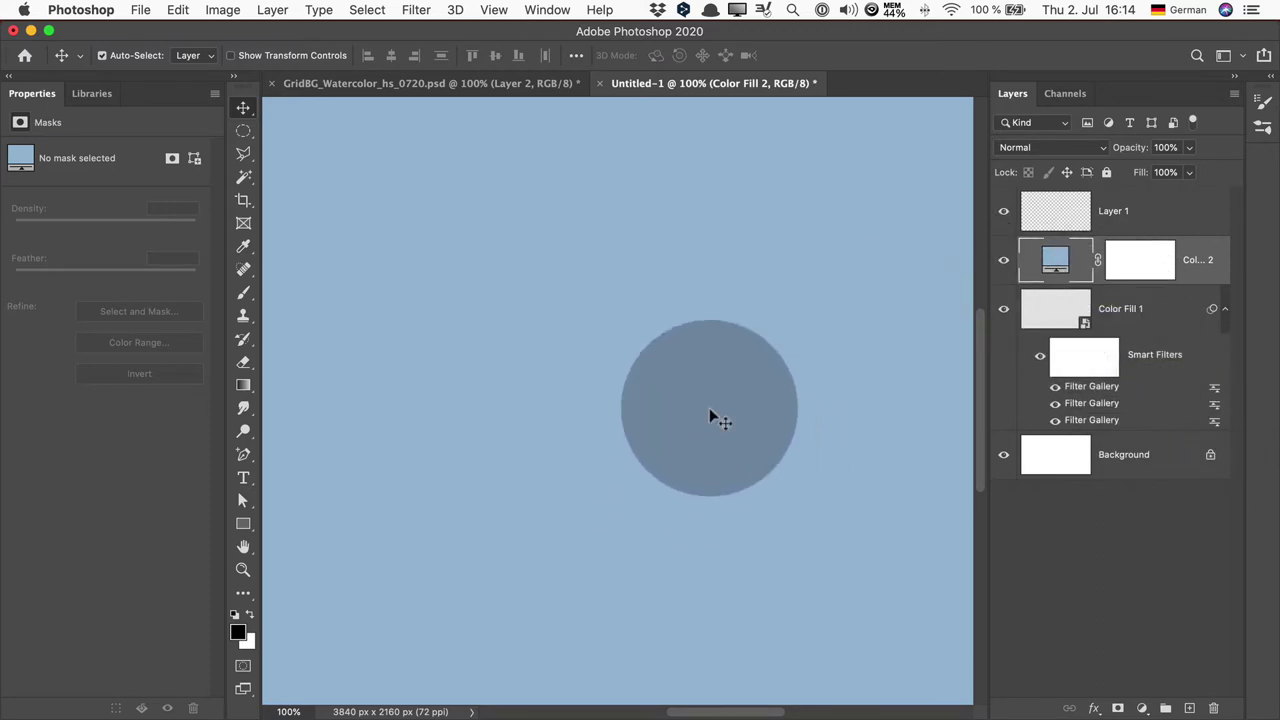
{"action": "left_click", "coordinate": [1078, 218]}
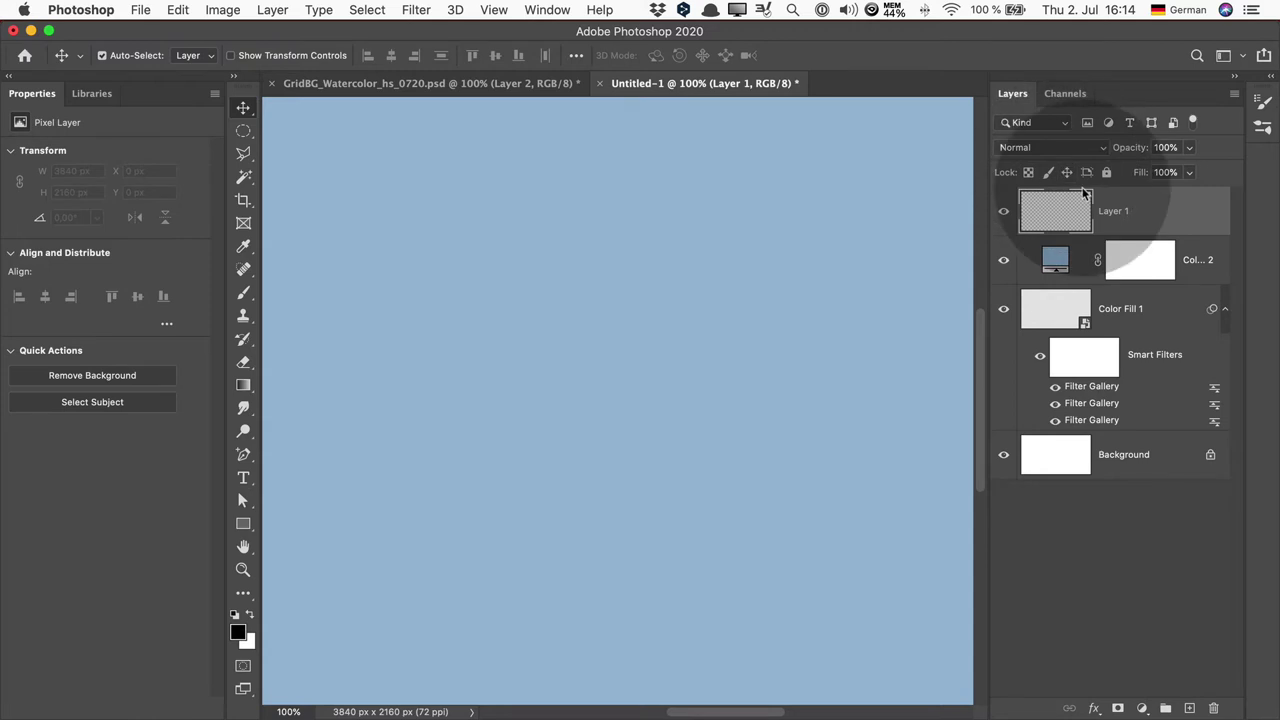
Step: Set Layer 1 to Overlay blending and reset colours to default black and white
{"action": "left_click", "coordinate": [1072, 153]}
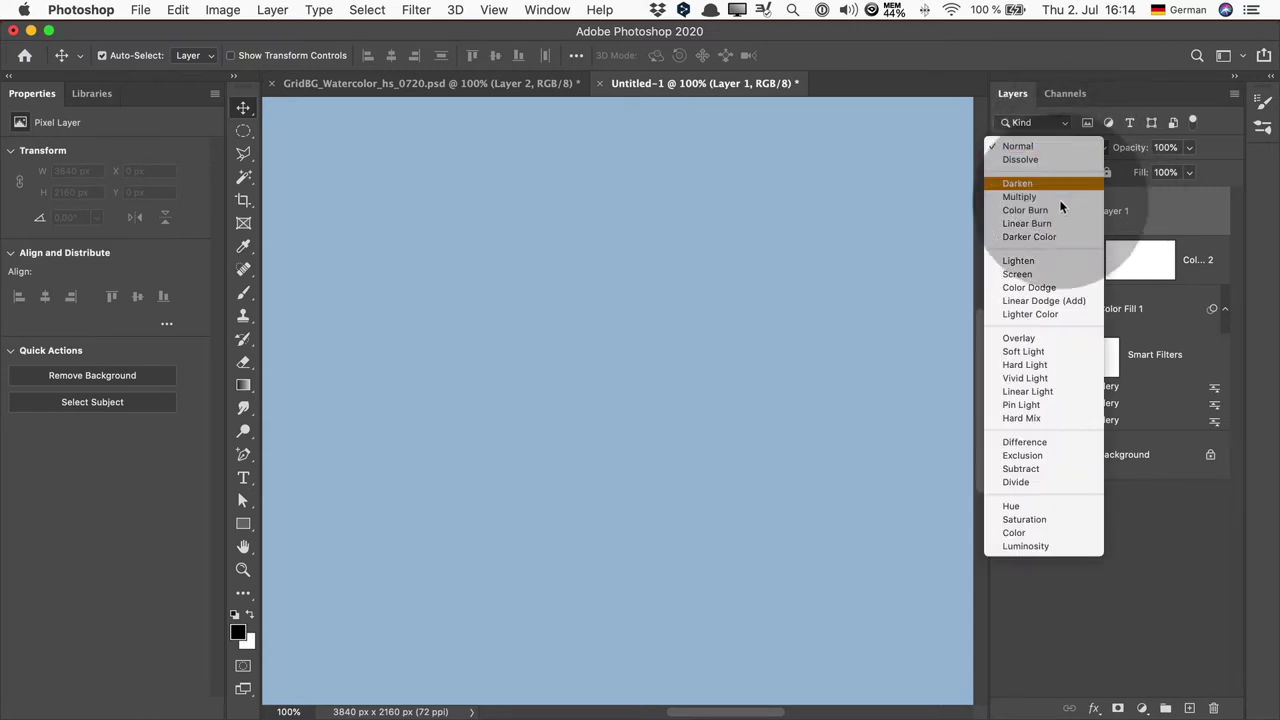
{"action": "left_click", "coordinate": [1050, 335]}
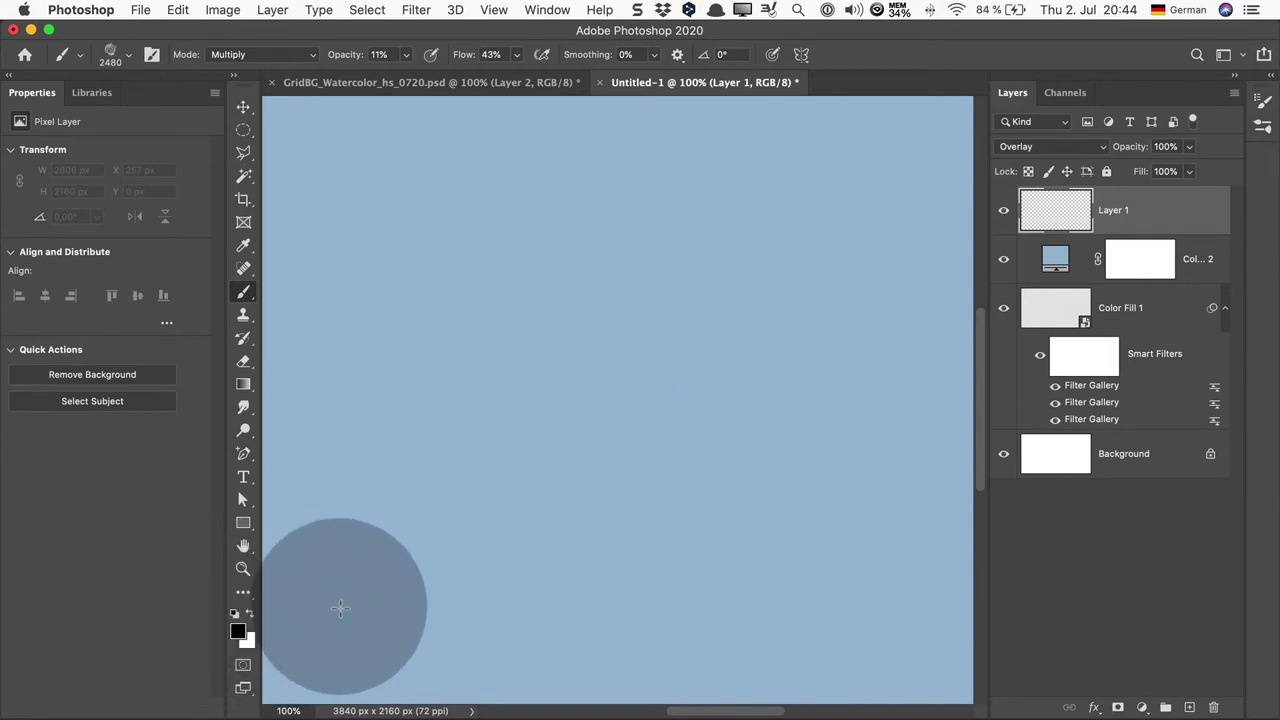
{"action": "key", "text": "d"}
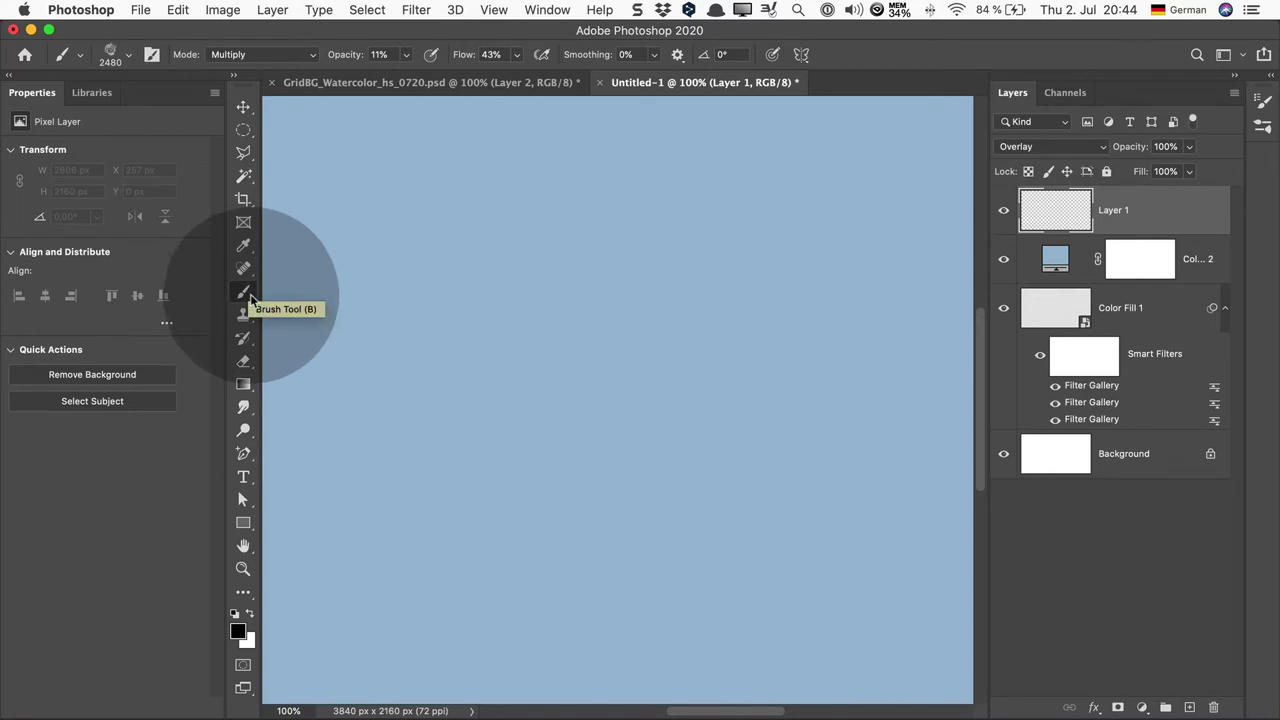
Step: Choose the Hard Round Pressure Size brush at about 130 px
{"action": "left_click", "coordinate": [131, 57]}
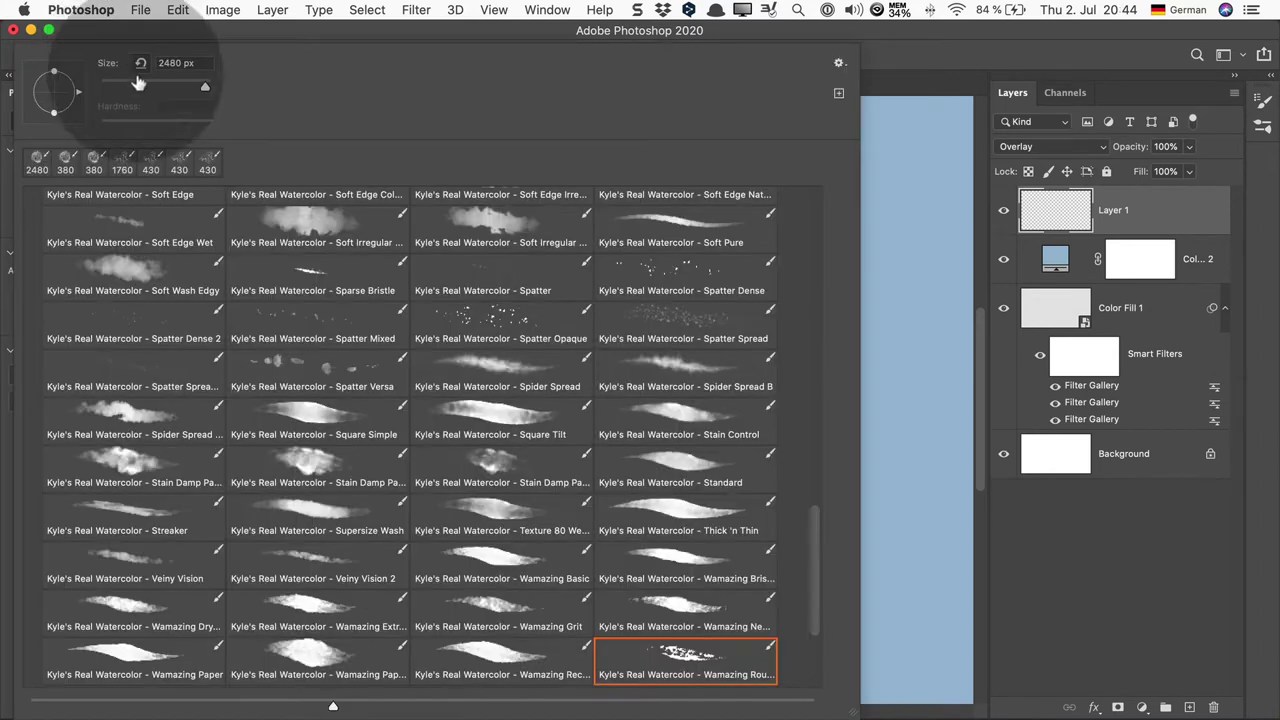
{"action": "scroll", "coordinate": [650, 400], "scroll_direction": "up", "scroll_amount": 20}
{"action": "left_click", "coordinate": [317, 230]}
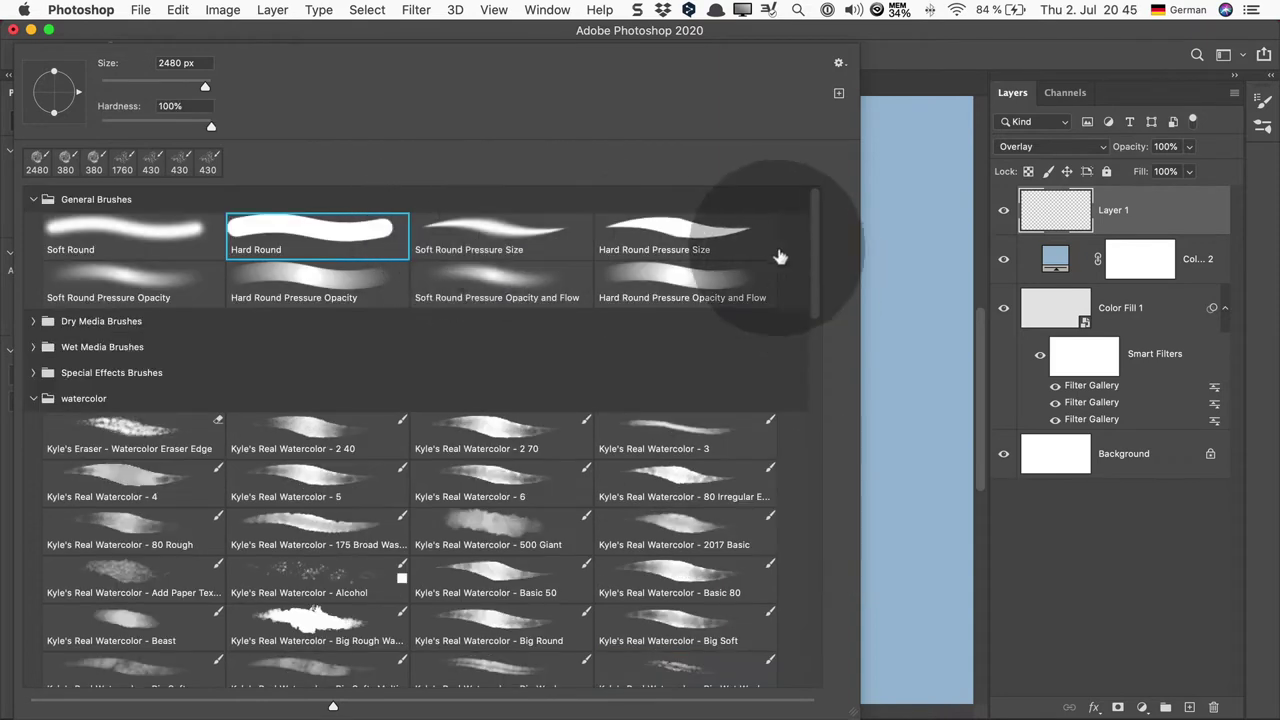
{"action": "left_click", "coordinate": [142, 52]}
{"action": "left_click", "coordinate": [131, 57]}
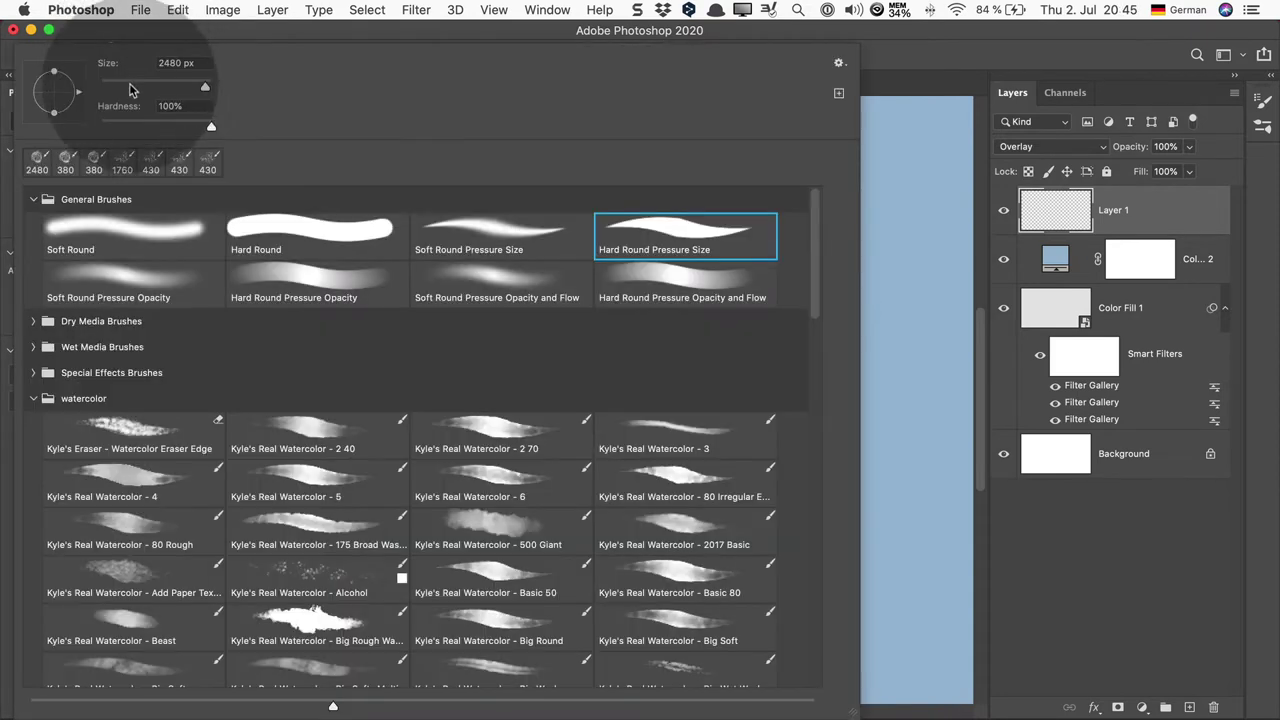
{"action": "left_click_drag", "start_coordinate": [200, 80], "coordinate": [156, 86]}
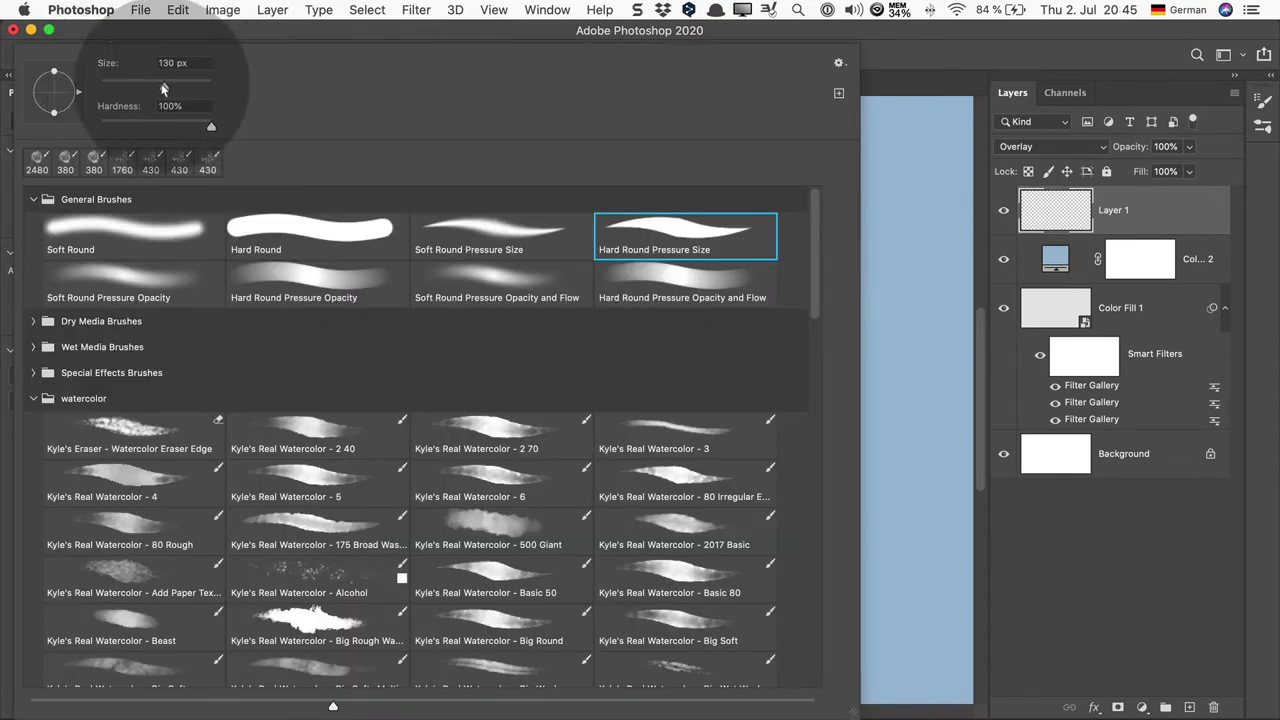
Step: Paint two practice strokes on Layer 1, raising brush opacity to 100%
{"action": "left_click", "coordinate": [922, 93]}
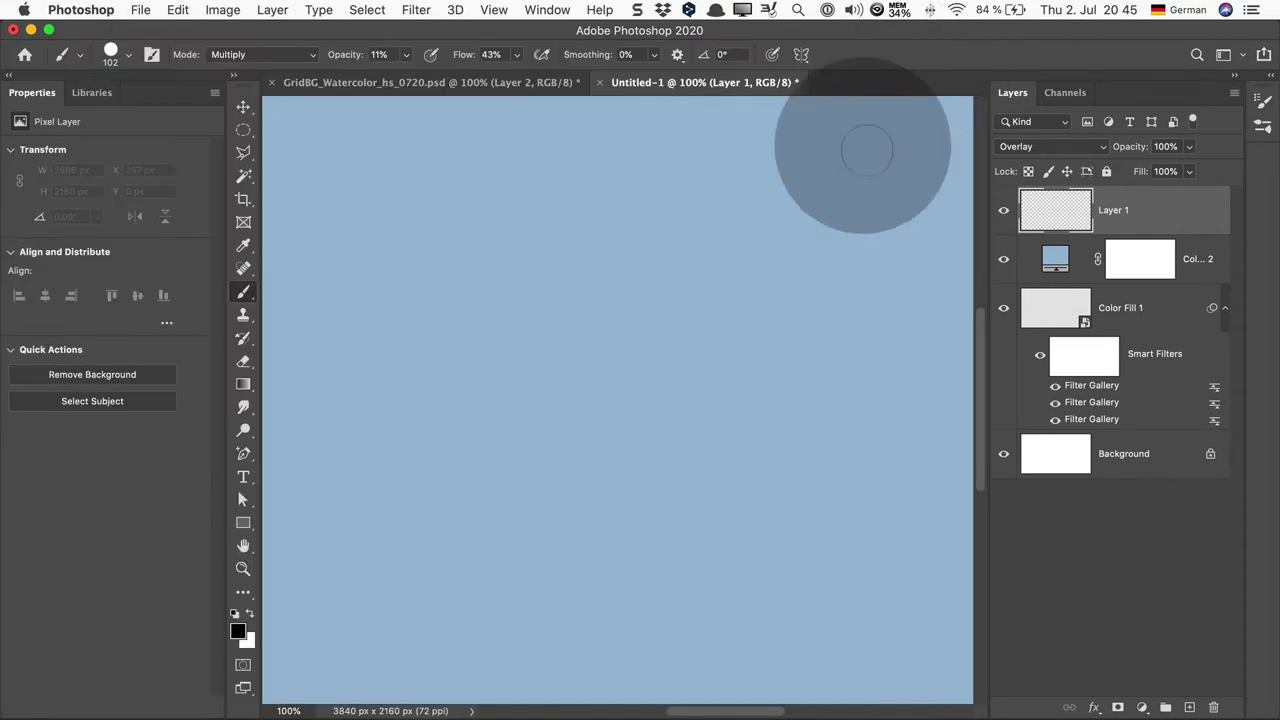
{"action": "left_click_drag", "start_coordinate": [495, 290], "coordinate": [750, 525]}
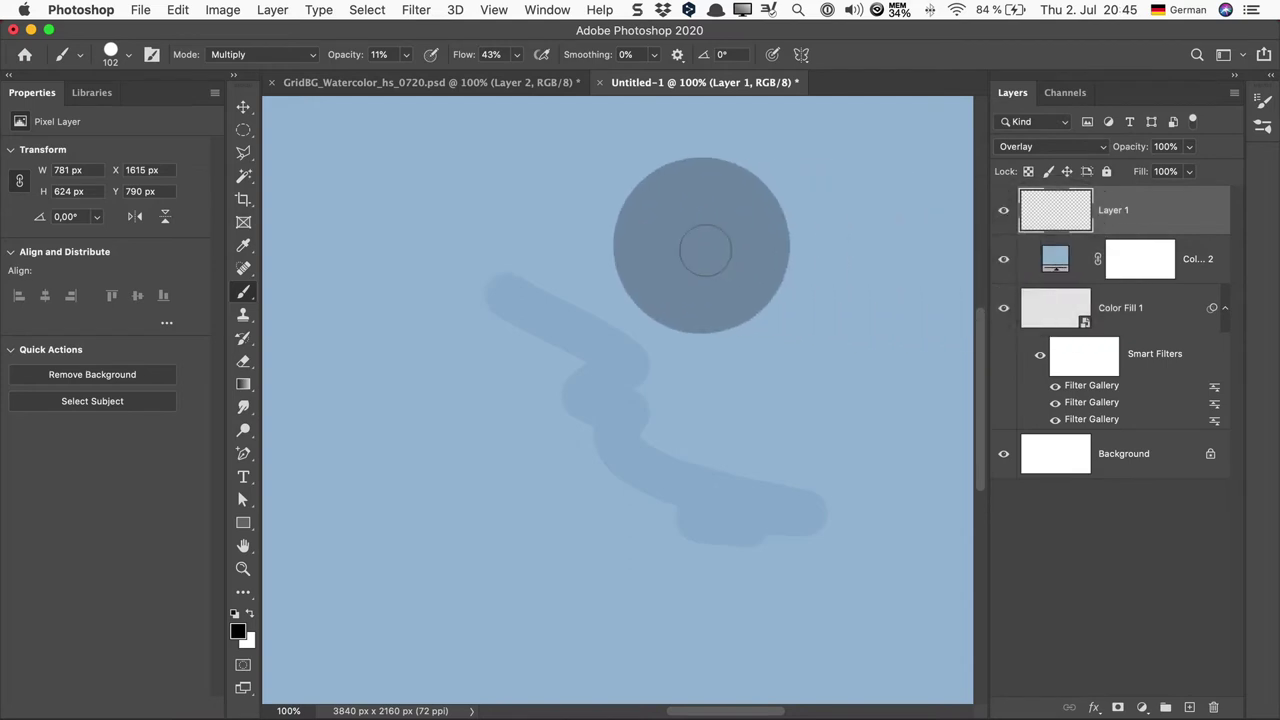
{"action": "left_click", "coordinate": [405, 55]}
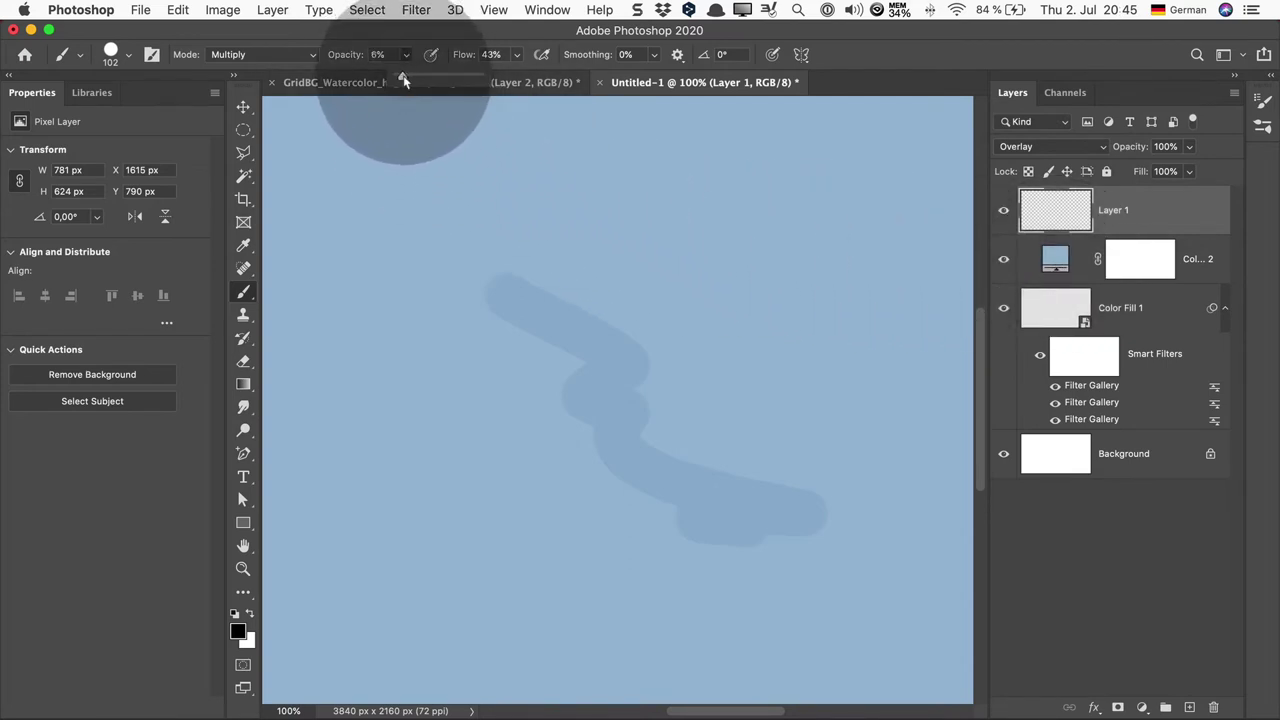
{"action": "left_click_drag", "start_coordinate": [409, 78], "coordinate": [498, 75]}
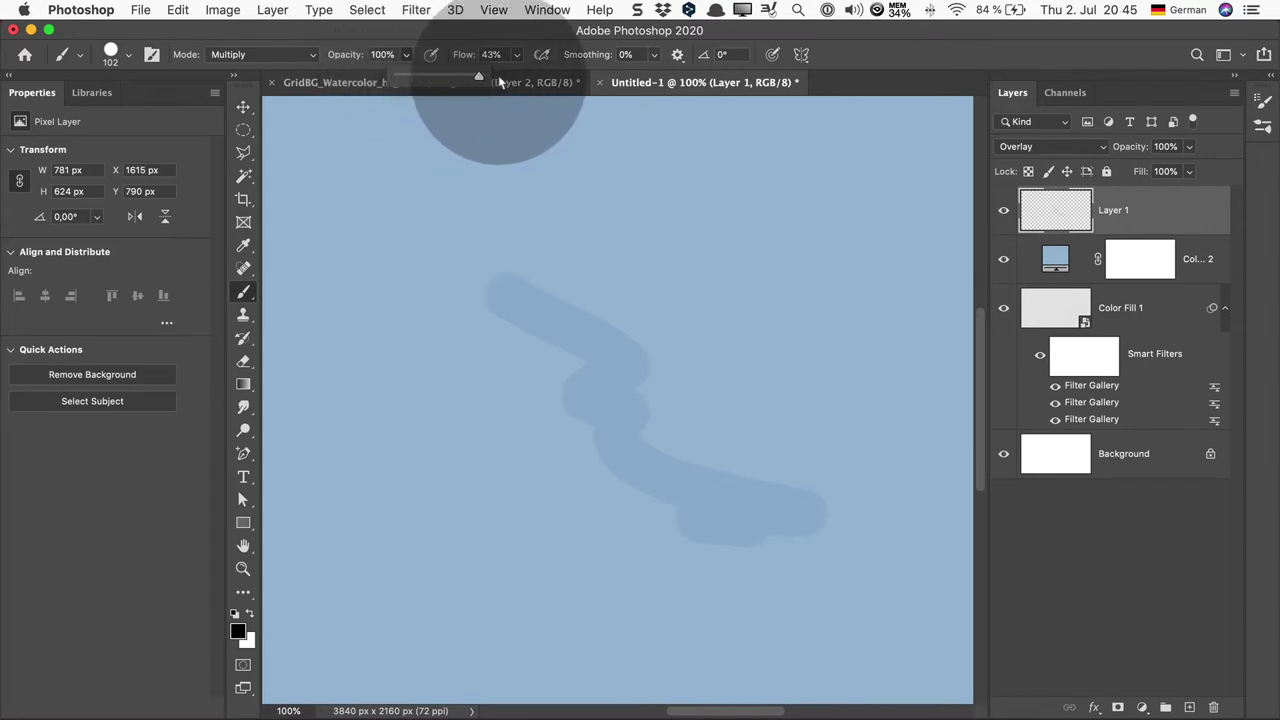
{"action": "mouse_move", "coordinate": [451, 234]}
{"action": "left_mouse_down"}
{"action": "mouse_move", "coordinate": [614, 314]}
{"action": "mouse_move", "coordinate": [586, 428]}
{"action": "mouse_move", "coordinate": [702, 545]}
{"action": "mouse_move", "coordinate": [686, 560]}
{"action": "mouse_move", "coordinate": [757, 457]}
{"action": "mouse_move", "coordinate": [777, 471]}
{"action": "mouse_move", "coordinate": [866, 375]}
{"action": "mouse_move", "coordinate": [851, 543]}
{"action": "mouse_move", "coordinate": [871, 453]}
{"action": "left_mouse_up"}
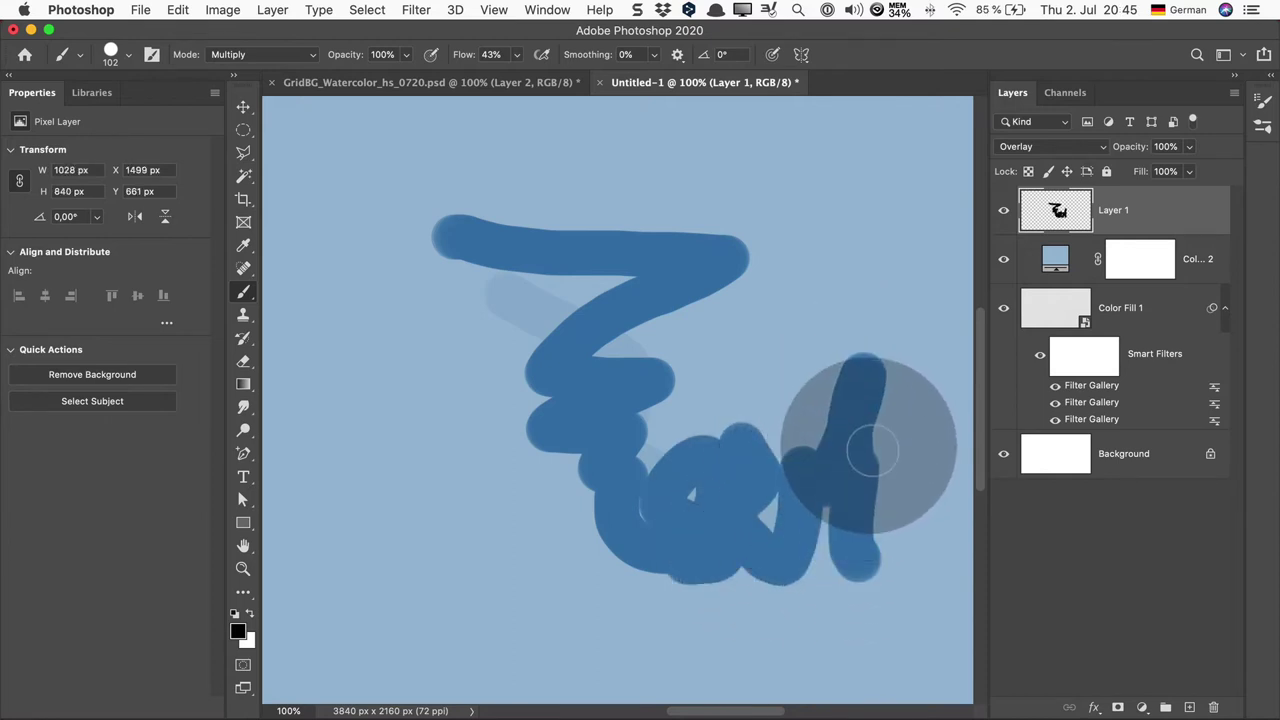
Step: Choose Get More Brushes from the brush presets options menu to open Adobe's page
{"action": "left_click", "coordinate": [127, 55]}
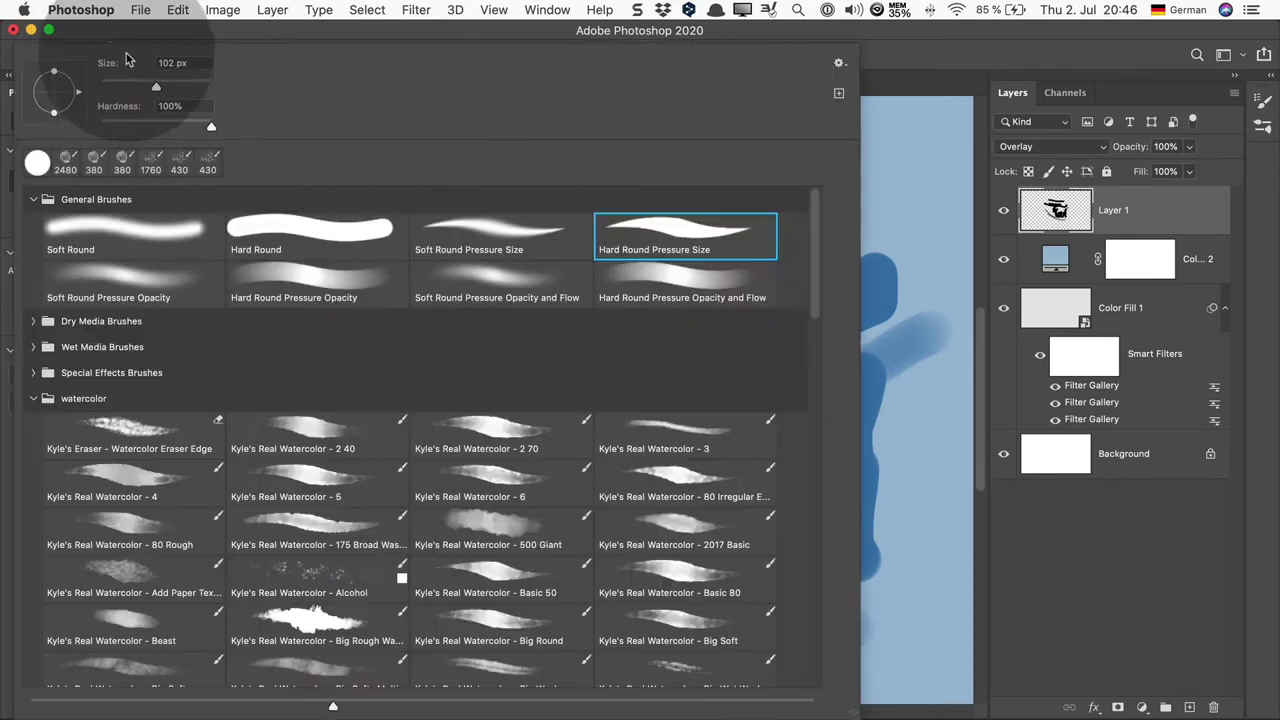
{"action": "left_click", "coordinate": [530, 100]}
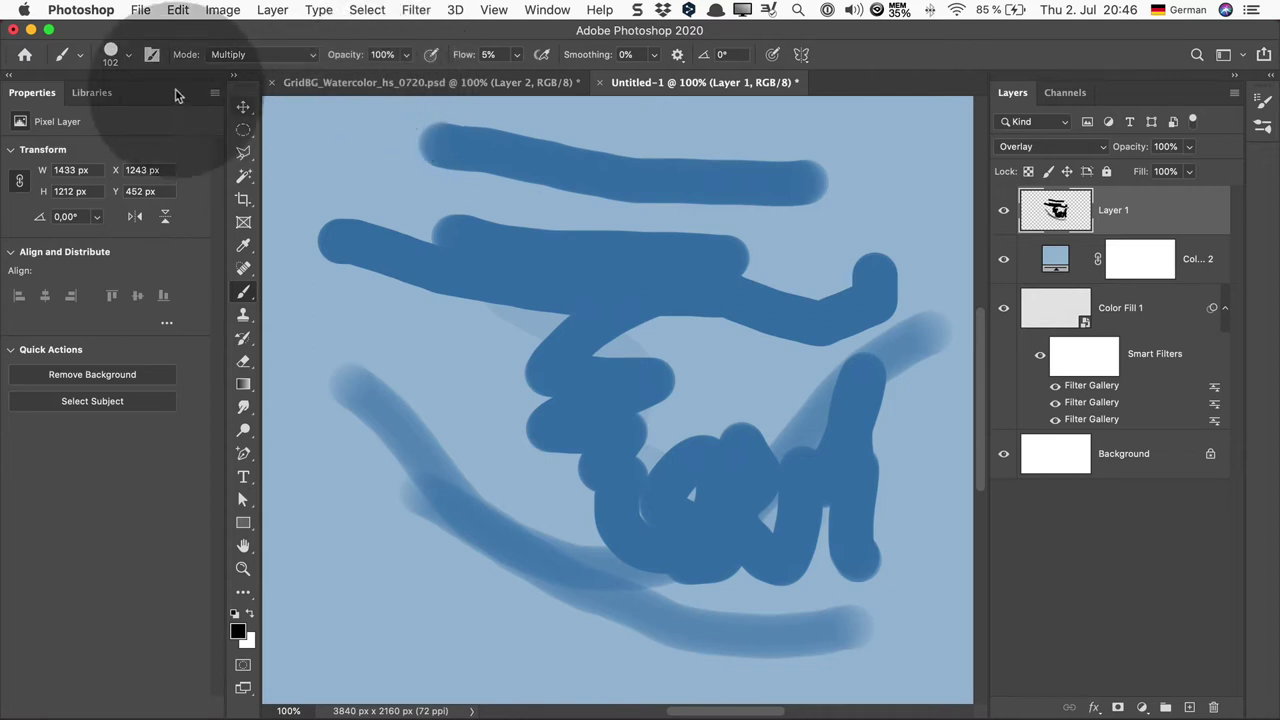
{"action": "left_click", "coordinate": [128, 60]}
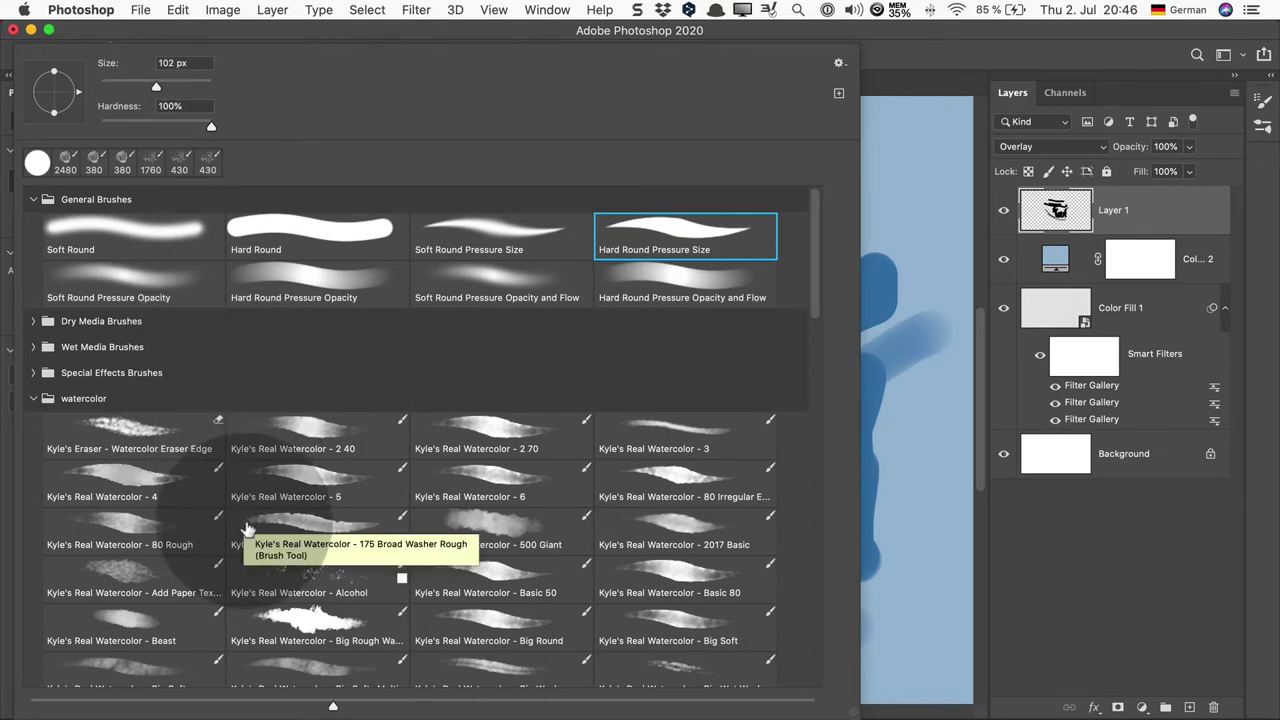
{"action": "left_click", "coordinate": [840, 65]}
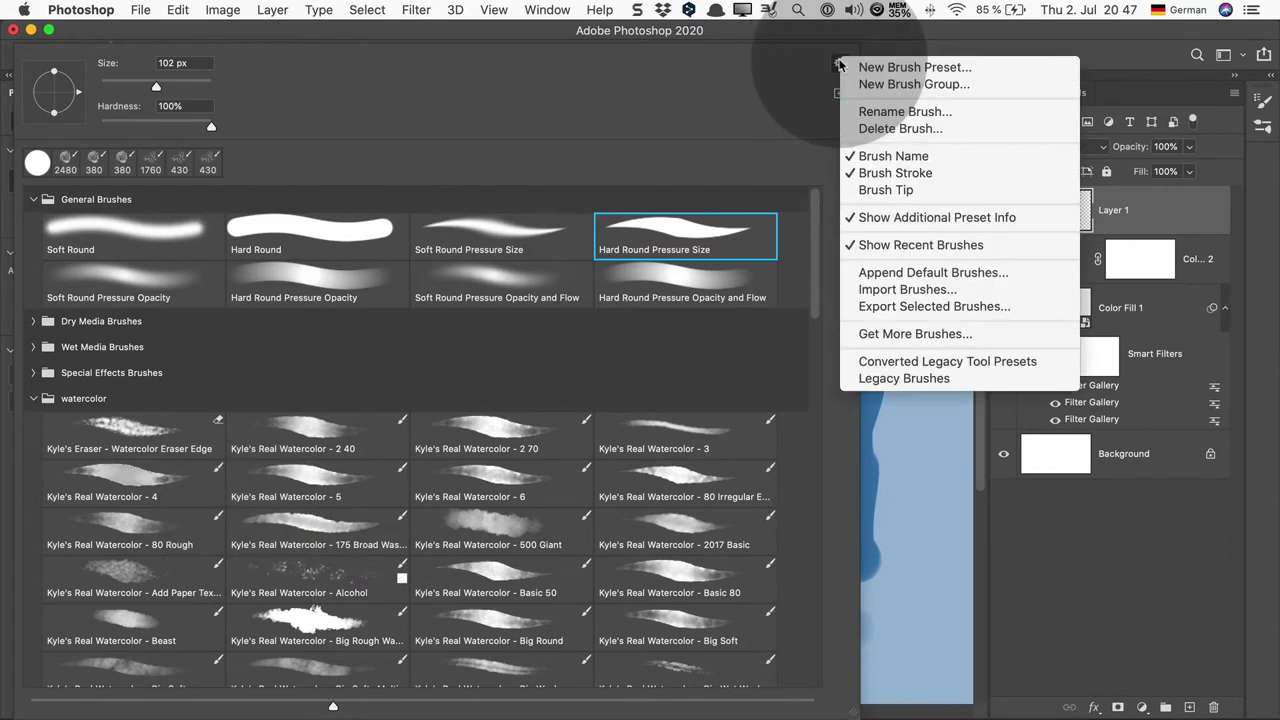
{"action": "left_click", "coordinate": [884, 336]}
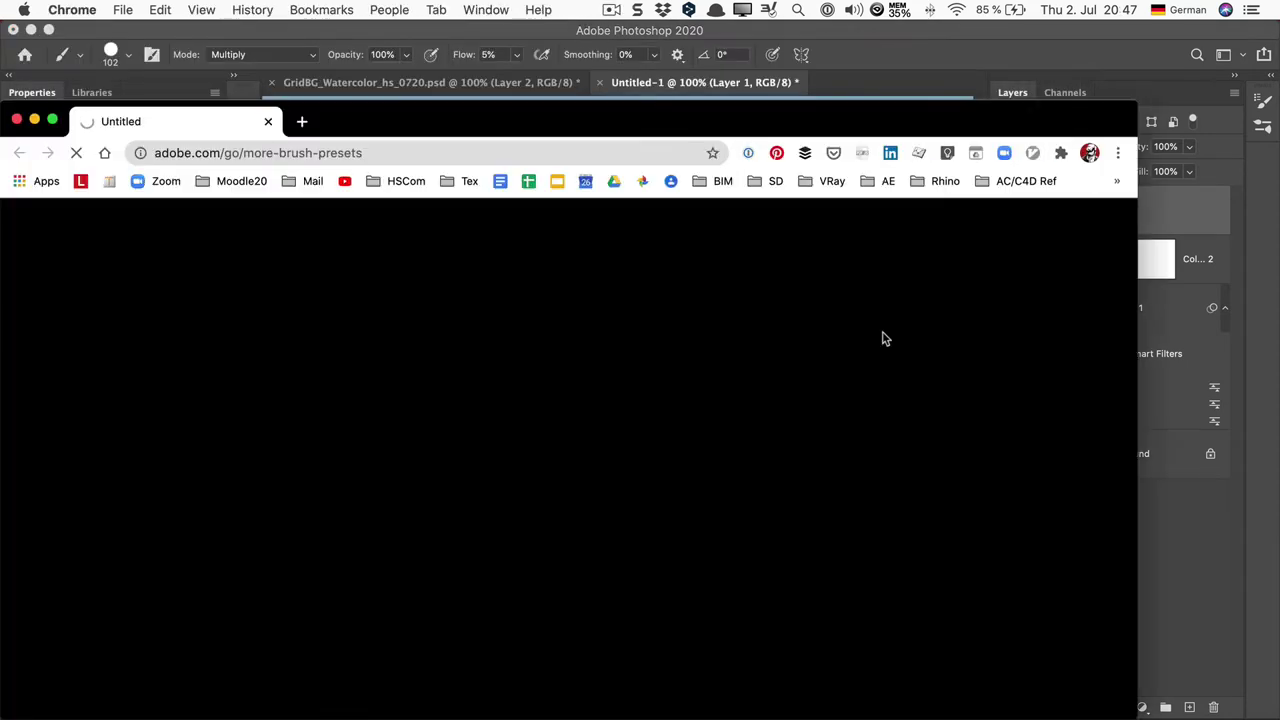
Step: Download the Watercolor brush set (watercolor.abr) in Chrome, then undo Photoshop's practice strokes
{"action": "left_click", "coordinate": [52, 119]}
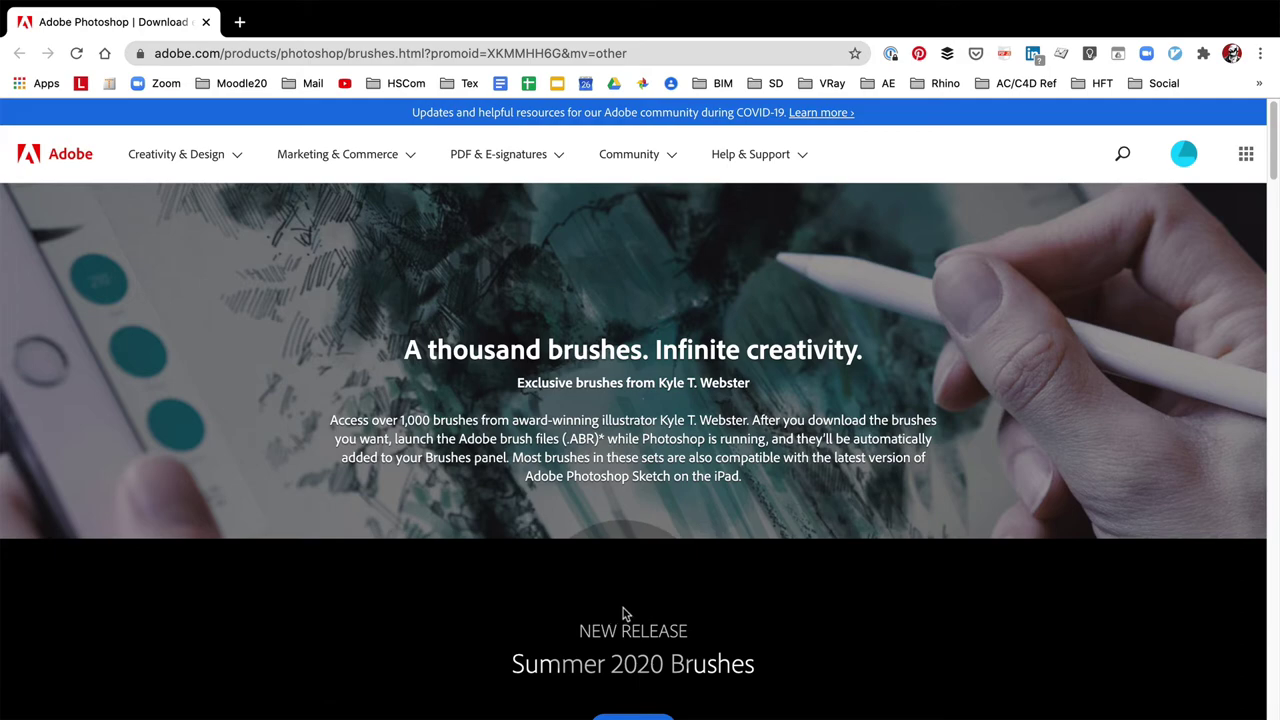
{"action": "scroll", "coordinate": [630, 608], "scroll_direction": "down", "scroll_amount": 1}
{"action": "scroll", "coordinate": [630, 608], "scroll_direction": "down", "scroll_amount": 1}
{"action": "scroll", "coordinate": [630, 608], "scroll_direction": "down", "scroll_amount": 1}
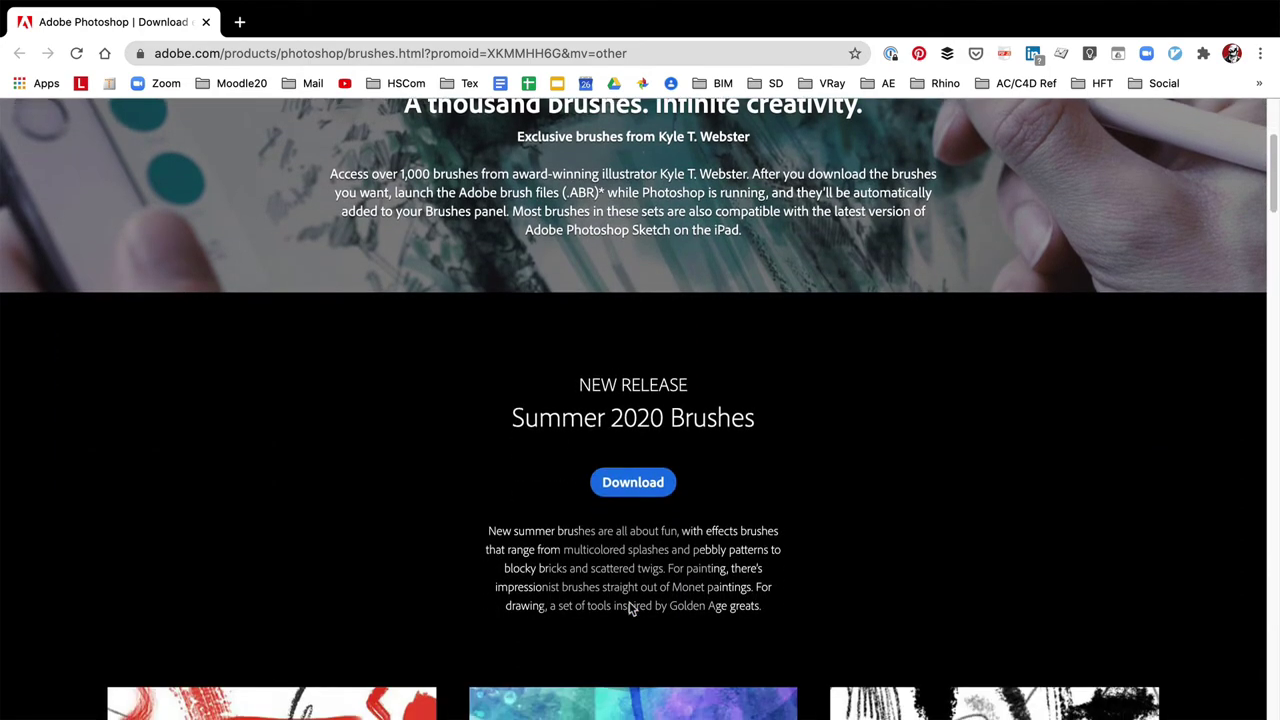
{"action": "scroll", "coordinate": [630, 608], "scroll_direction": "down", "scroll_amount": 1}
{"action": "scroll", "coordinate": [629, 608], "scroll_direction": "down", "scroll_amount": 1}
{"action": "scroll", "coordinate": [629, 608], "scroll_direction": "down", "scroll_amount": 2}
{"action": "scroll", "coordinate": [629, 608], "scroll_direction": "down", "scroll_amount": 1}
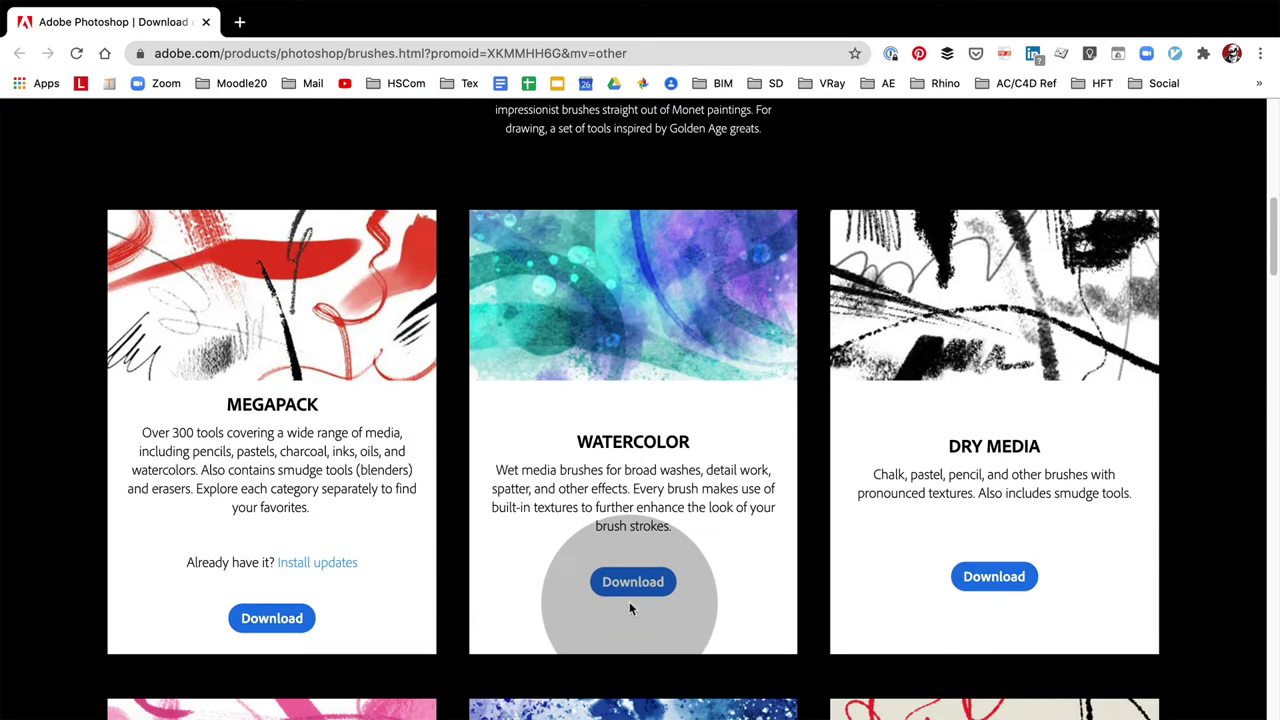
{"action": "scroll", "coordinate": [629, 608], "scroll_direction": "down", "scroll_amount": 1}
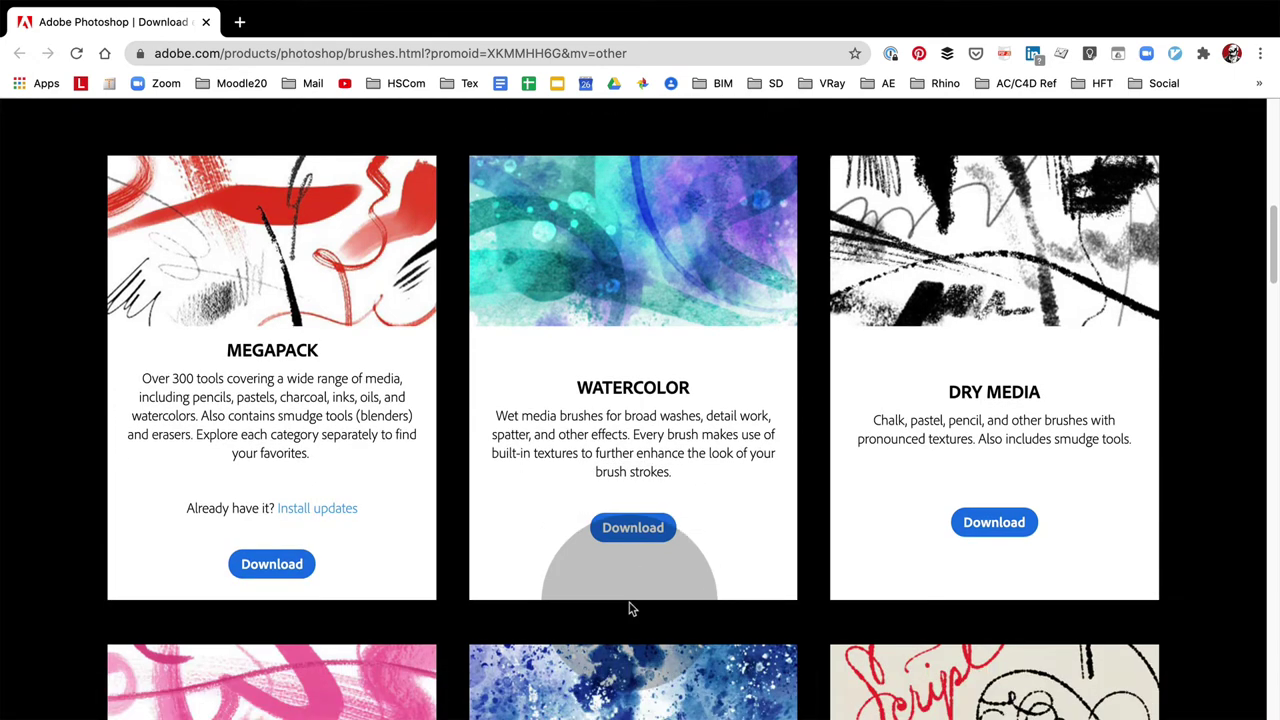
{"action": "scroll", "coordinate": [638, 543], "scroll_direction": "down", "scroll_amount": 1}
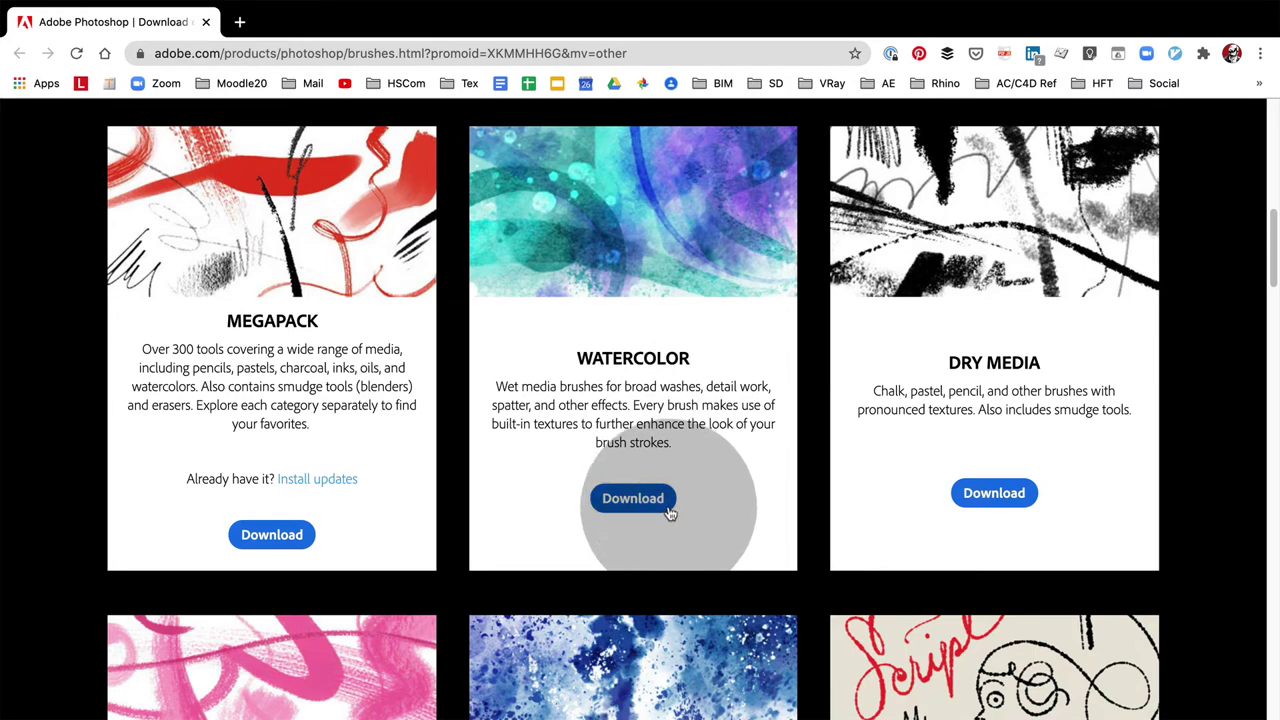
{"action": "left_click", "coordinate": [666, 506]}
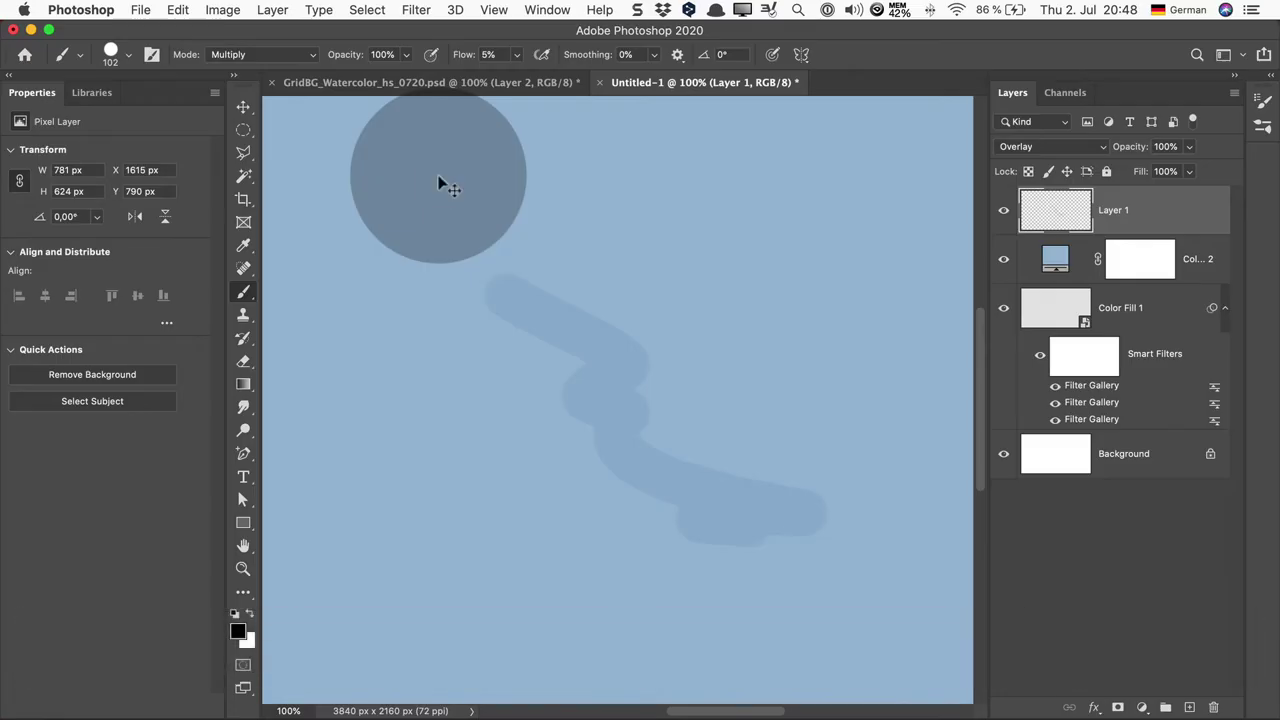
{"action": "key", "text": "super+z"}
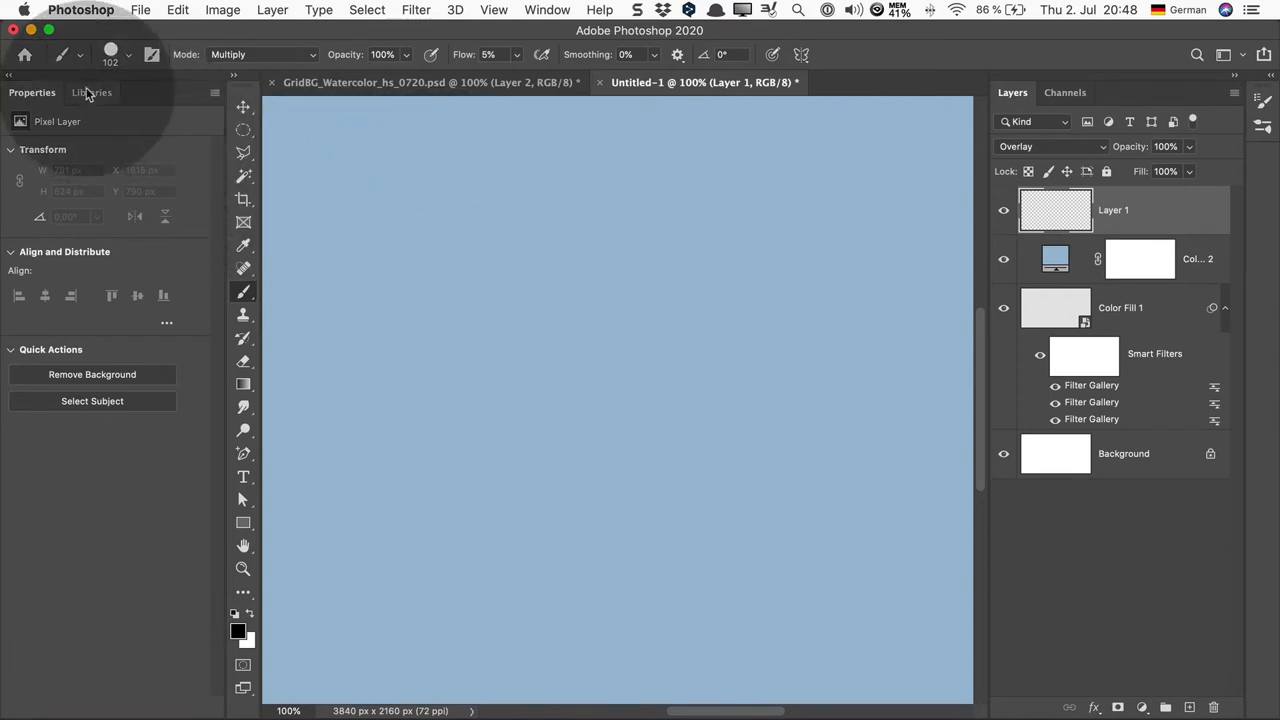
Step: Start Import Brushes from the brush presets menu, then cancel without re-importing watercolor.abr
{"action": "left_click", "coordinate": [112, 54]}
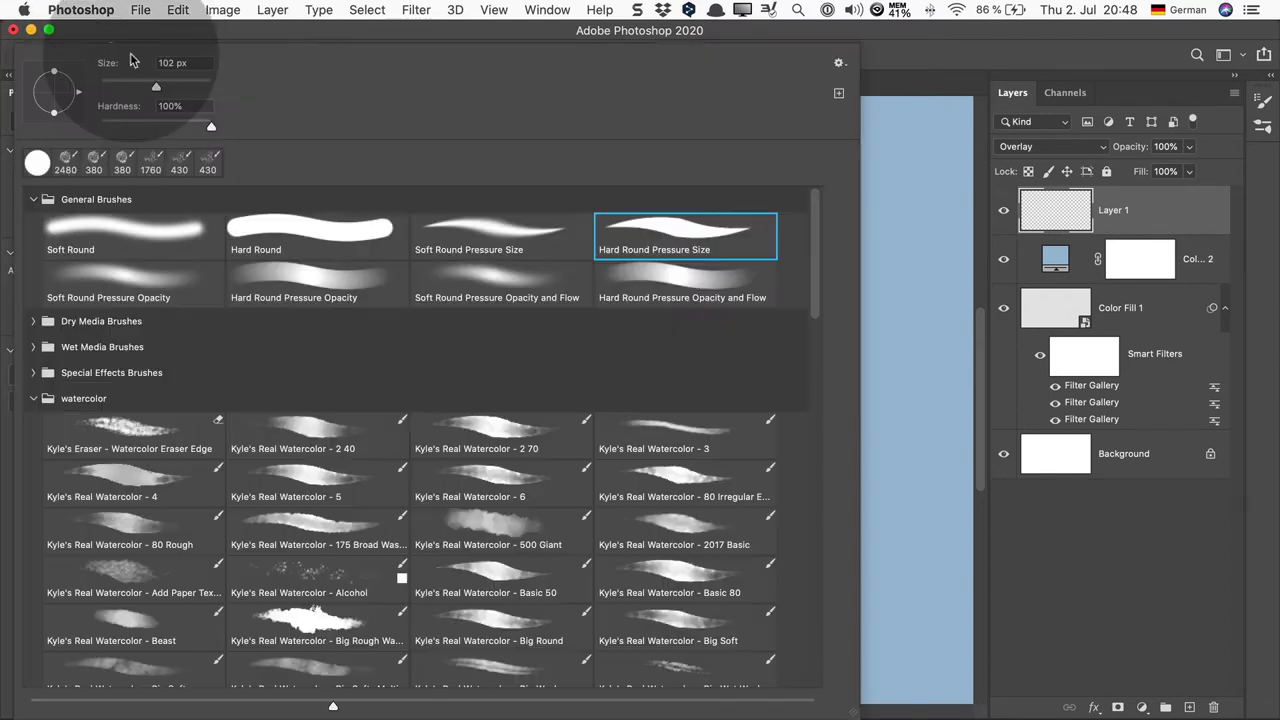
{"action": "left_click", "coordinate": [839, 64]}
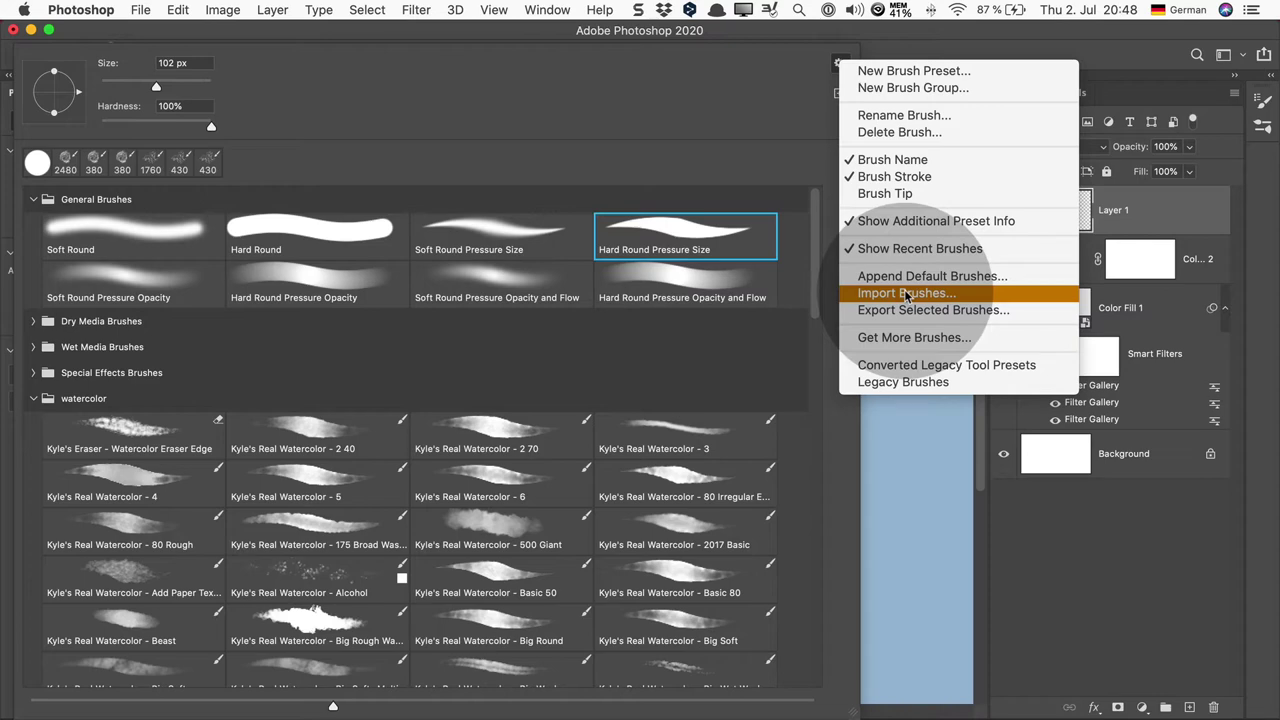
{"action": "left_click", "coordinate": [906, 293]}
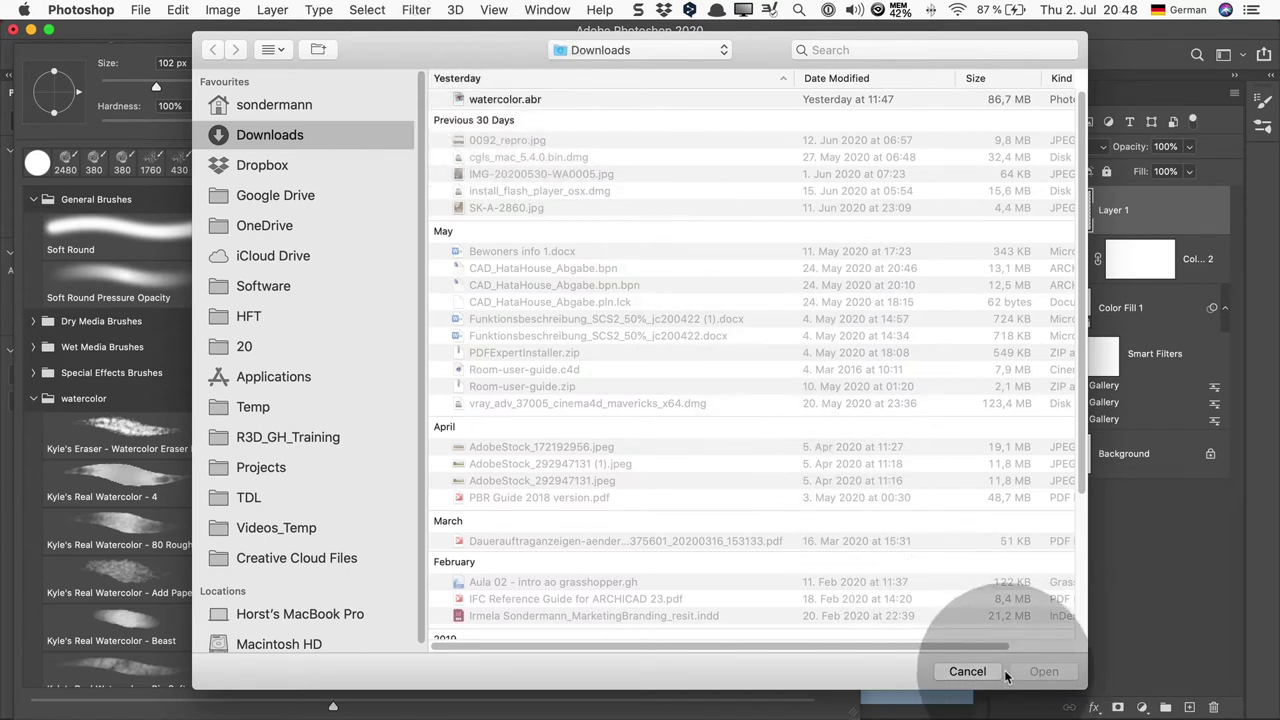
{"action": "left_click", "coordinate": [966, 672]}
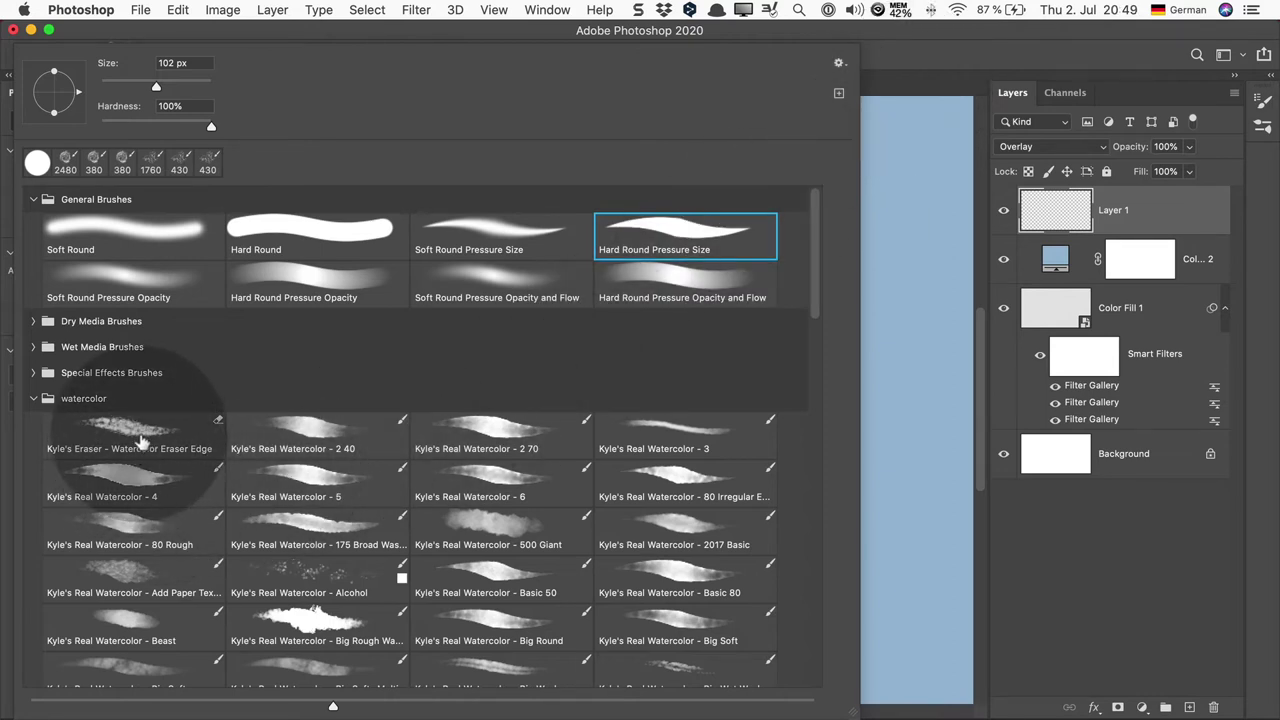
Step: Choose the Kyle's Real Watercolor - 4 brush and size it to 476 px
{"action": "left_click", "coordinate": [124, 486]}
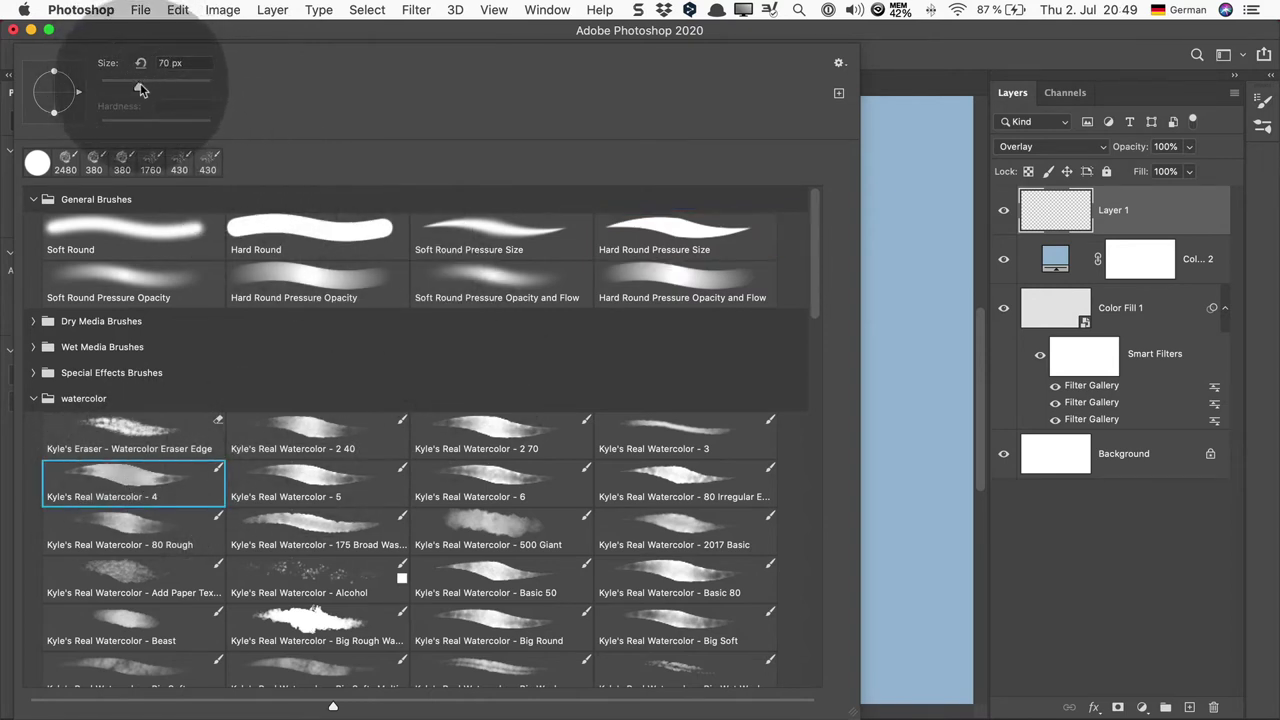
{"action": "left_click_drag", "start_coordinate": [141, 90], "coordinate": [170, 92]}
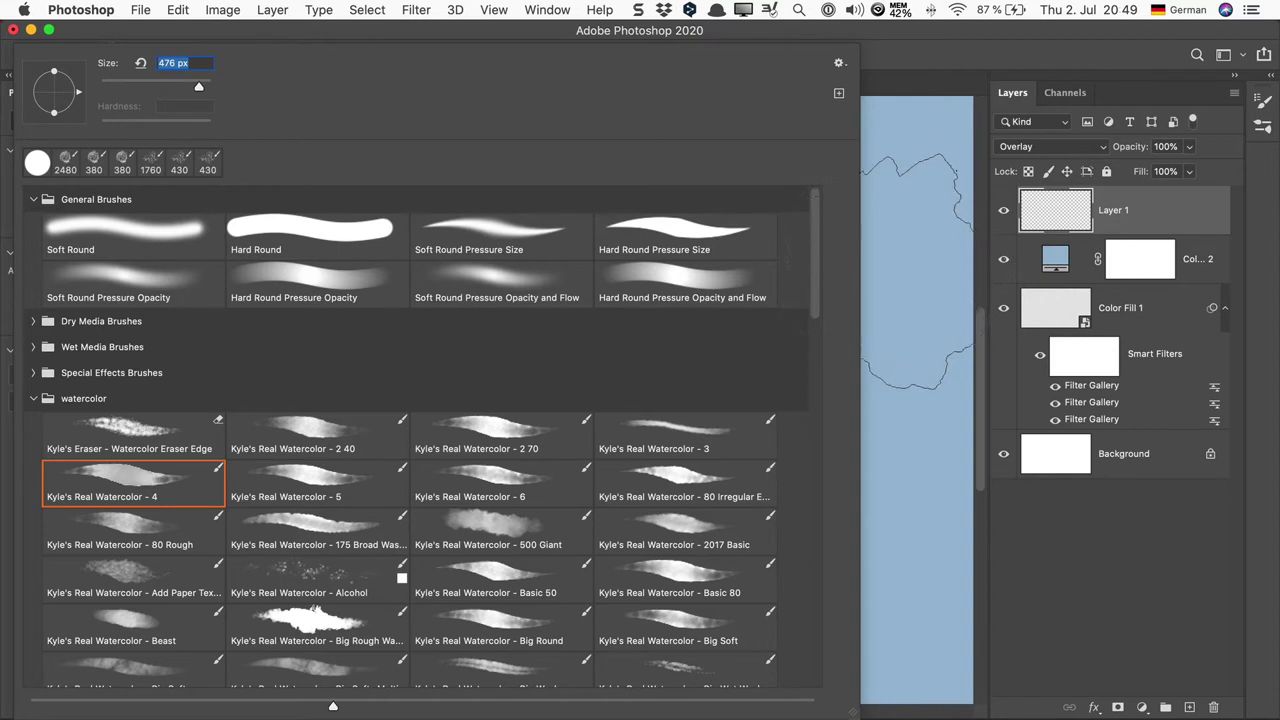
{"action": "left_click", "coordinate": [903, 82]}
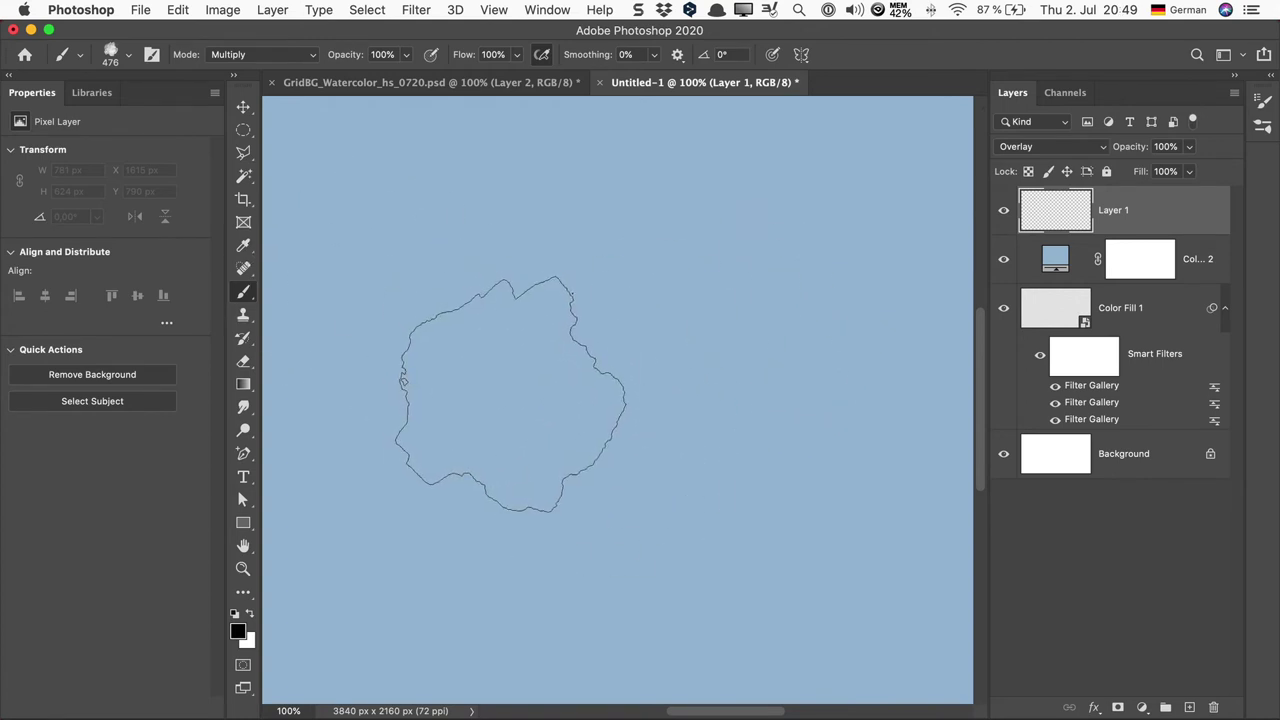
Step: Paint a large test watercolor blob, fit the canvas in view, then undo the blob
{"action": "left_click_drag", "start_coordinate": [475, 351], "coordinate": [746, 509]}
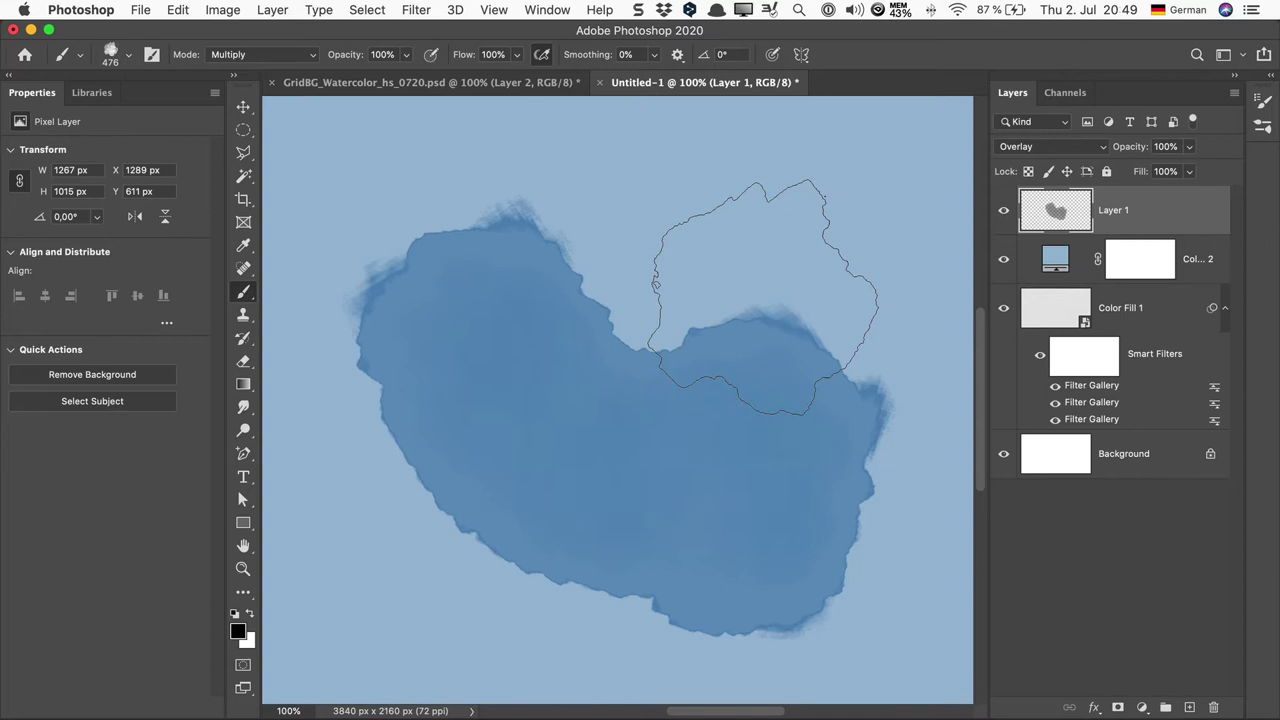
{"action": "key", "text": "super"}
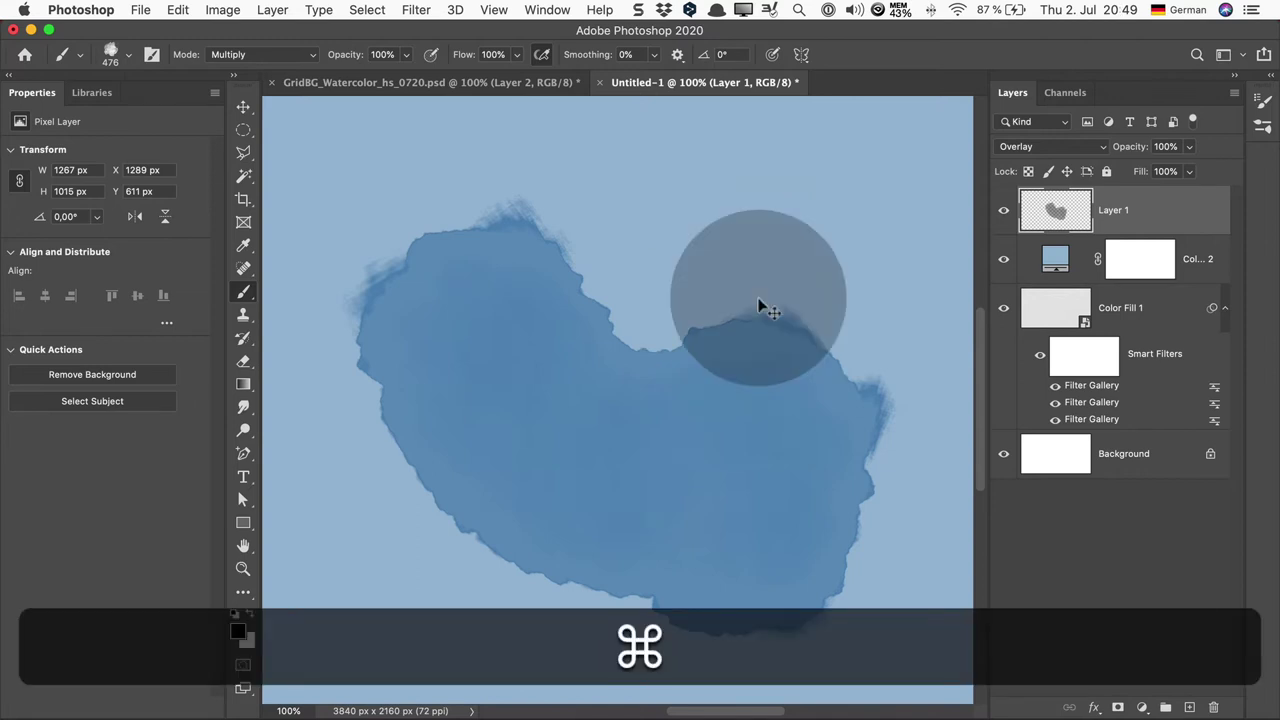
{"action": "key", "text": "super+0"}
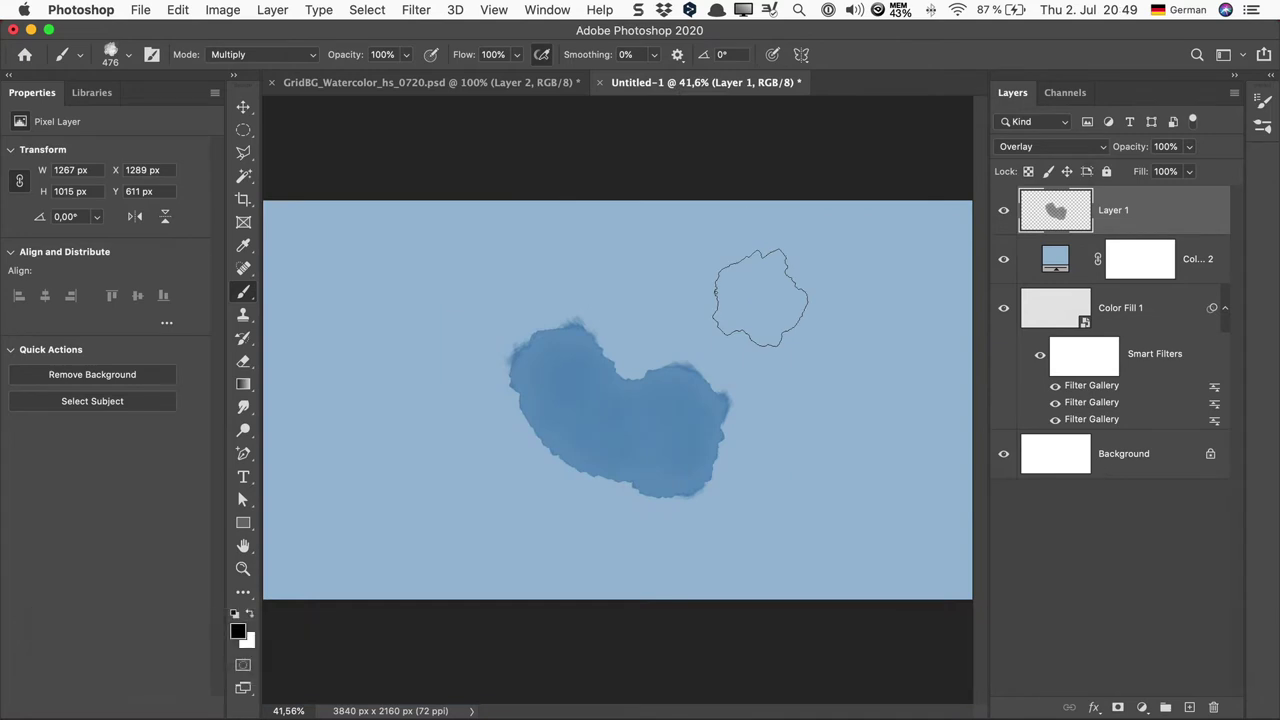
{"action": "key", "text": "super+z"}
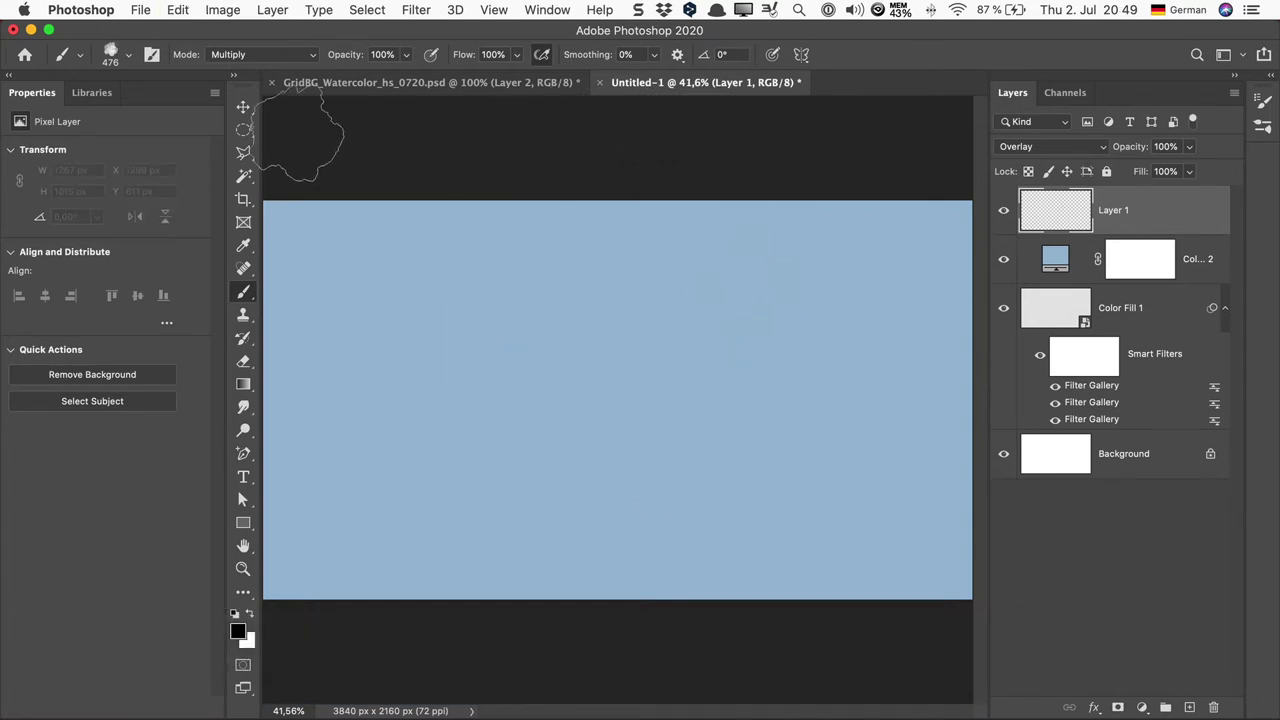
{"action": "left_click", "coordinate": [406, 55]}
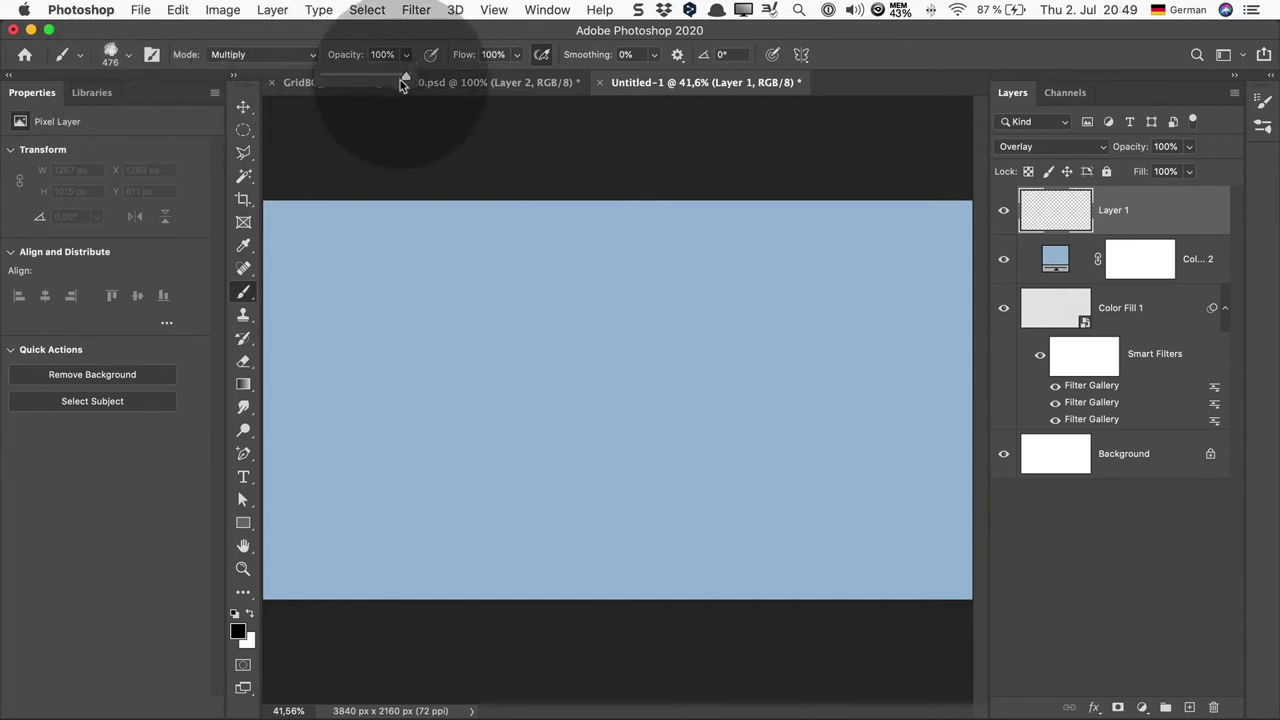
Step: Paint faint 10%-opacity washes over the upper and lower canvas, then choose Kyle's Real Watercolor - Add Paper Texture
{"action": "left_click_drag", "start_coordinate": [395, 82], "coordinate": [335, 82]}
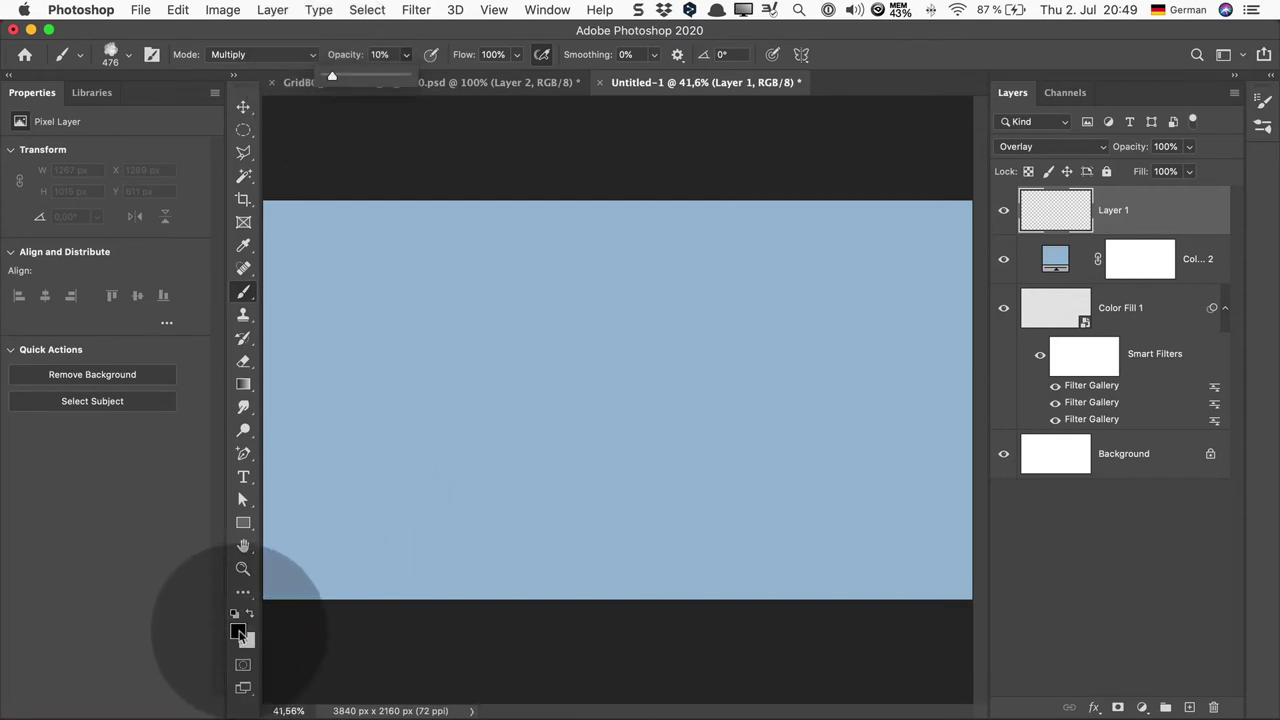
{"action": "left_click", "coordinate": [370, 320]}
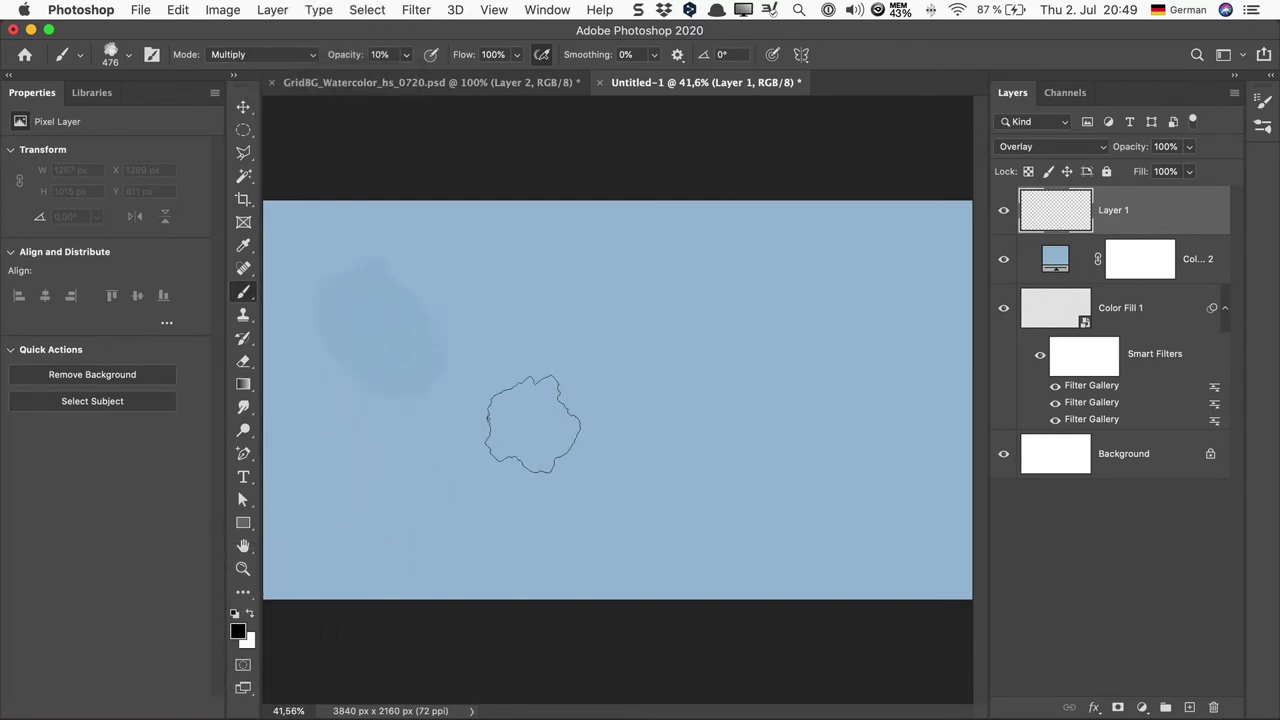
{"action": "left_click_drag", "start_coordinate": [665, 530], "coordinate": [662, 530]}
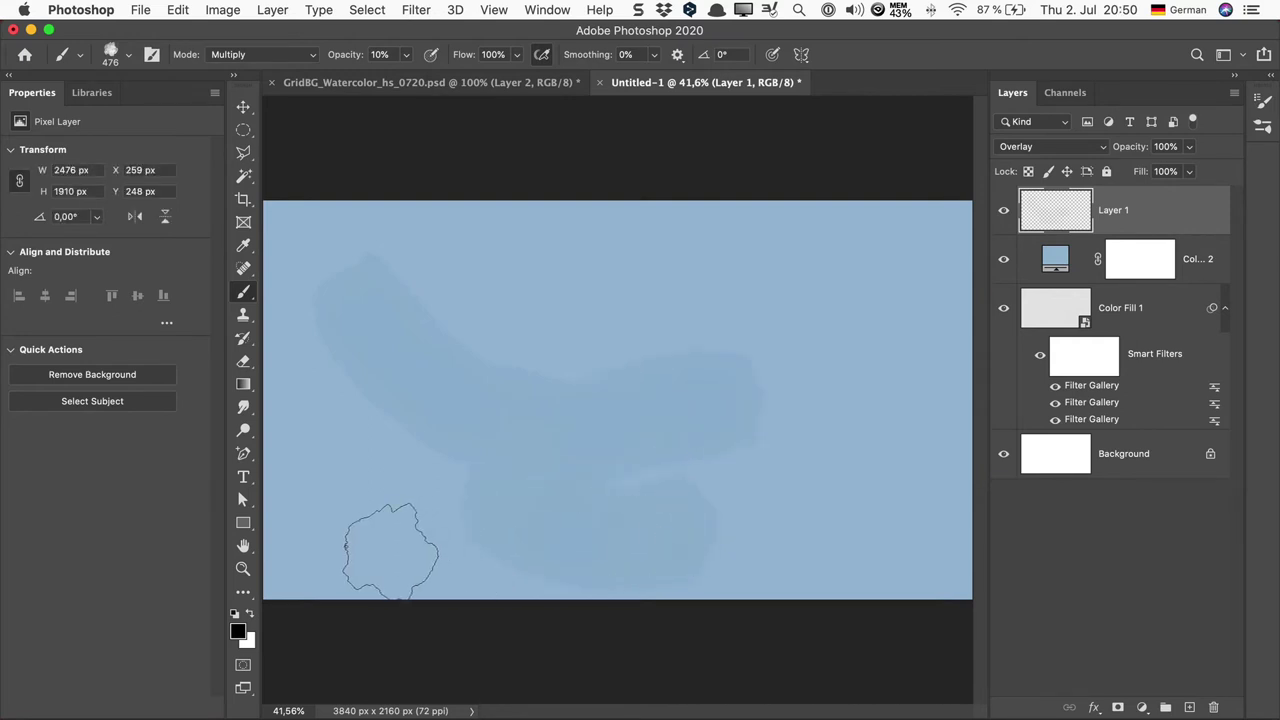
{"action": "left_click_drag", "start_coordinate": [608, 553], "coordinate": [730, 553]}
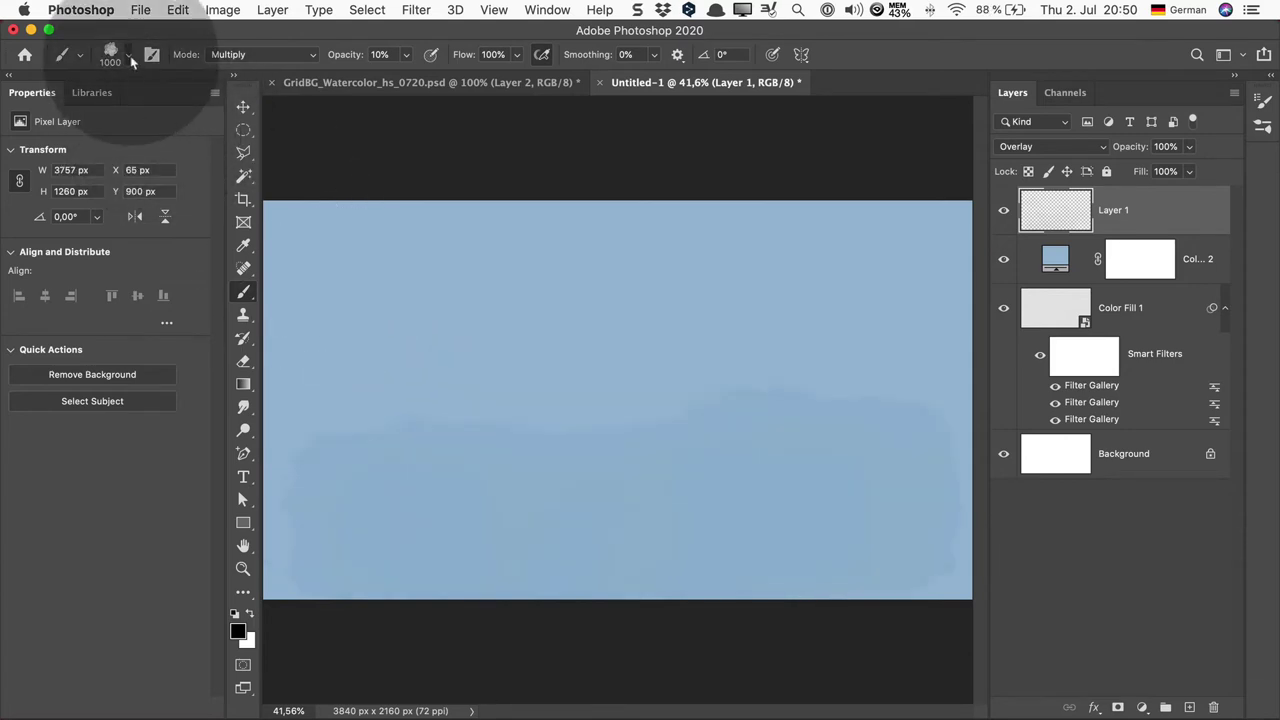
{"action": "left_click", "coordinate": [128, 55]}
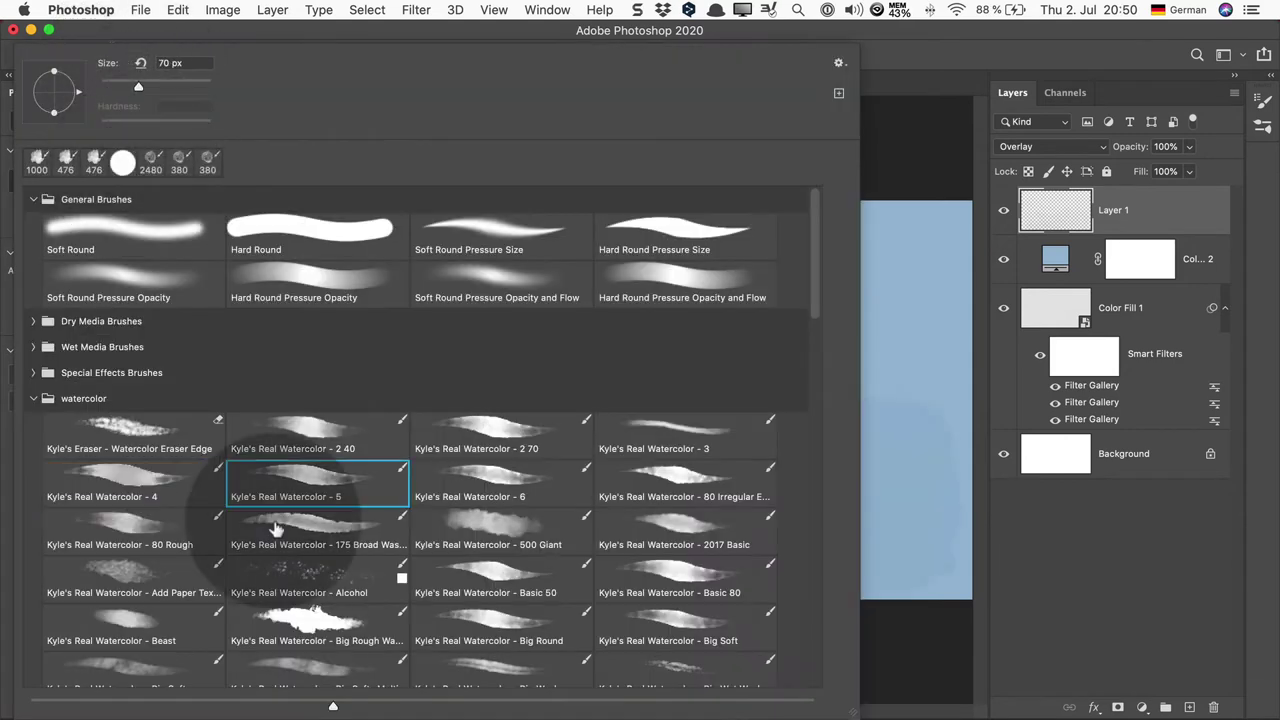
{"action": "left_click", "coordinate": [150, 585]}
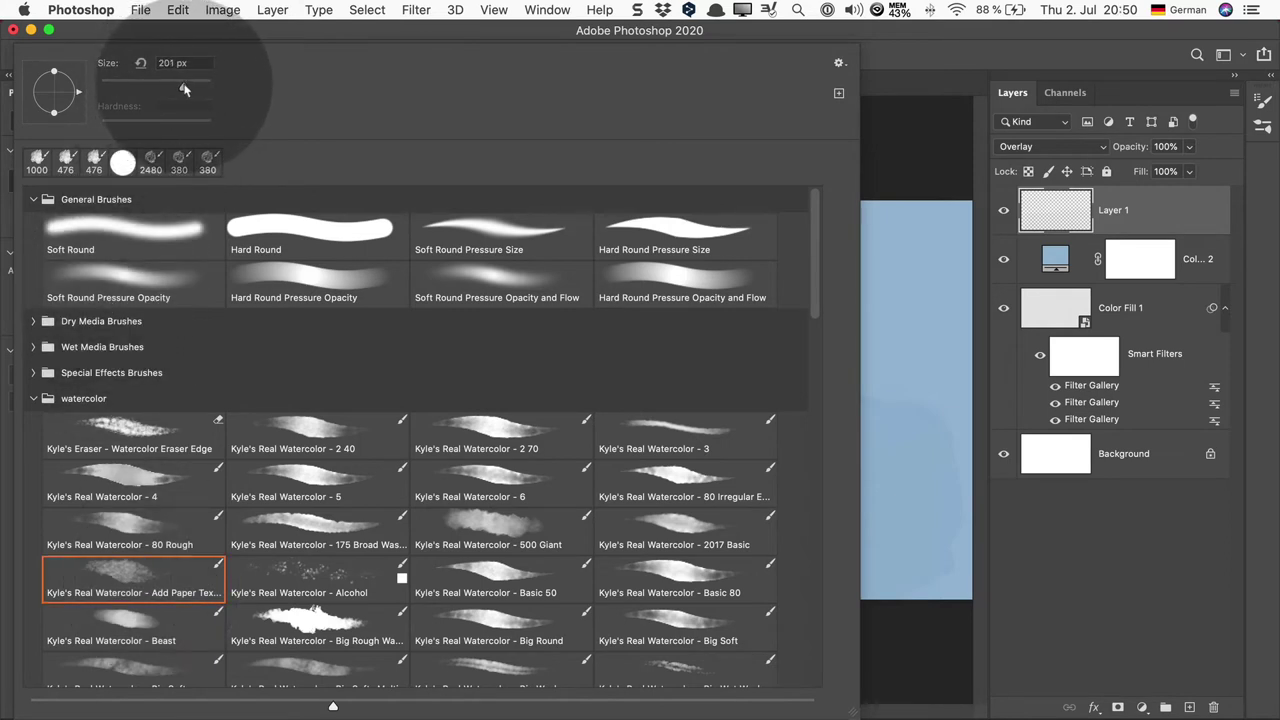
Step: Paint a heavy blue stroke with the paper-texture brush, then undo it
{"action": "left_click", "coordinate": [885, 114]}
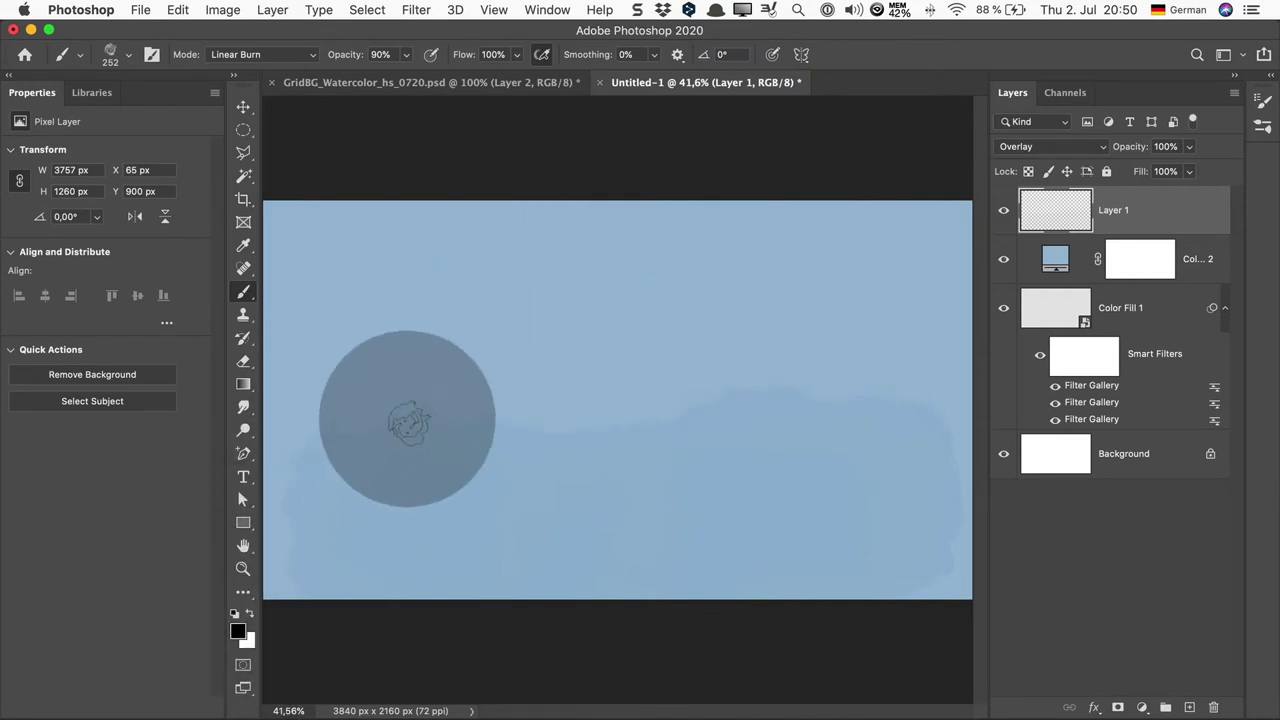
{"action": "mouse_move", "coordinate": [397, 455]}
{"action": "left_mouse_down"}
{"action": "mouse_move", "coordinate": [529, 463]}
{"action": "mouse_move", "coordinate": [643, 529]}
{"action": "mouse_move", "coordinate": [763, 551]}
{"action": "mouse_move", "coordinate": [821, 621]}
{"action": "left_mouse_up"}
{"action": "key", "text": "super+z"}
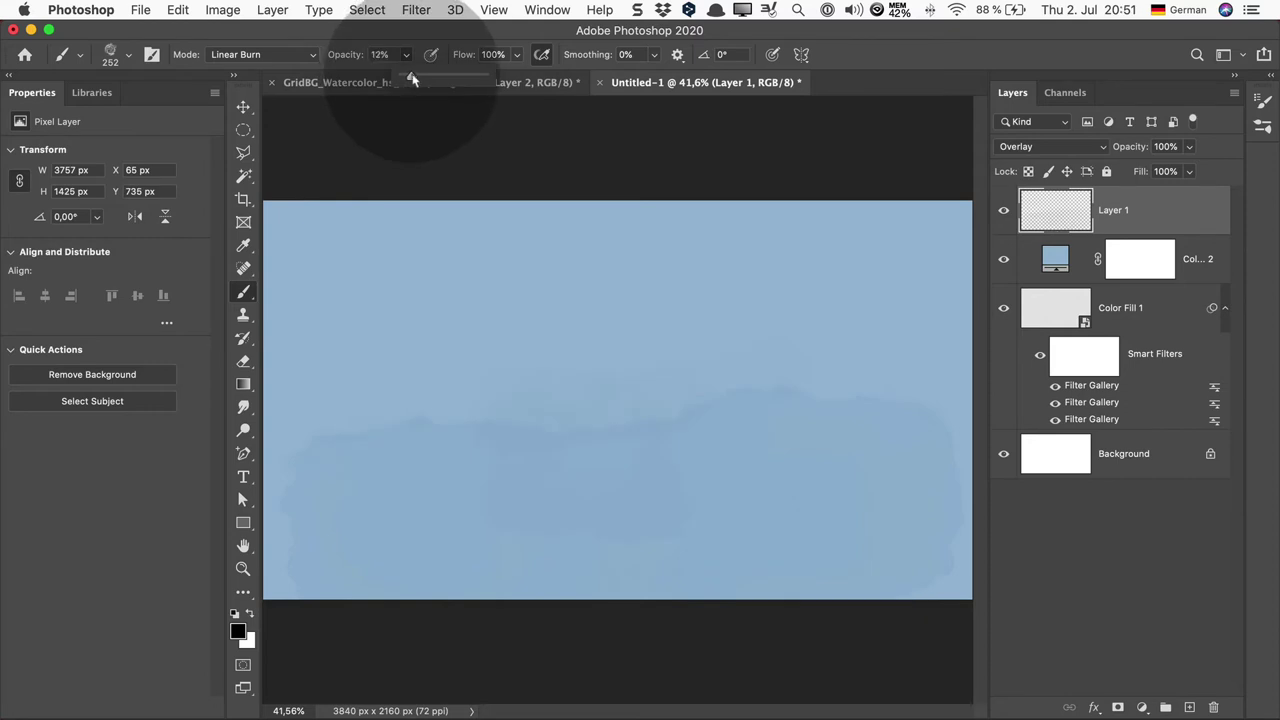
Step: At 13% opacity, brush faint darker blue bands across the middle and upper canvas
{"action": "key", "text": "1"}
{"action": "key", "text": "3"}
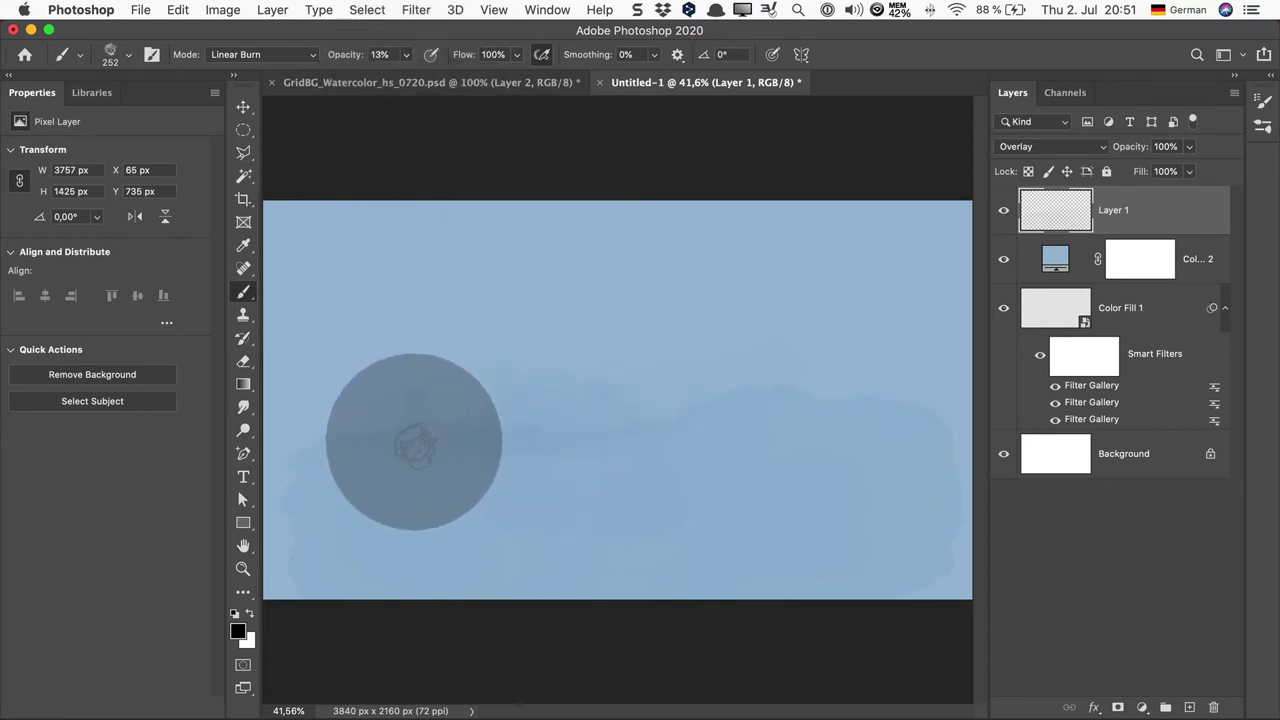
{"action": "mouse_move", "coordinate": [400, 432]}
{"action": "left_mouse_down"}
{"action": "mouse_move", "coordinate": [608, 480]}
{"action": "mouse_move", "coordinate": [720, 412]}
{"action": "mouse_move", "coordinate": [820, 530]}
{"action": "mouse_move", "coordinate": [871, 371]}
{"action": "mouse_move", "coordinate": [729, 466]}
{"action": "mouse_move", "coordinate": [894, 343]}
{"action": "left_mouse_up"}
{"action": "left_click_drag", "start_coordinate": [927, 281], "coordinate": [300, 280]}
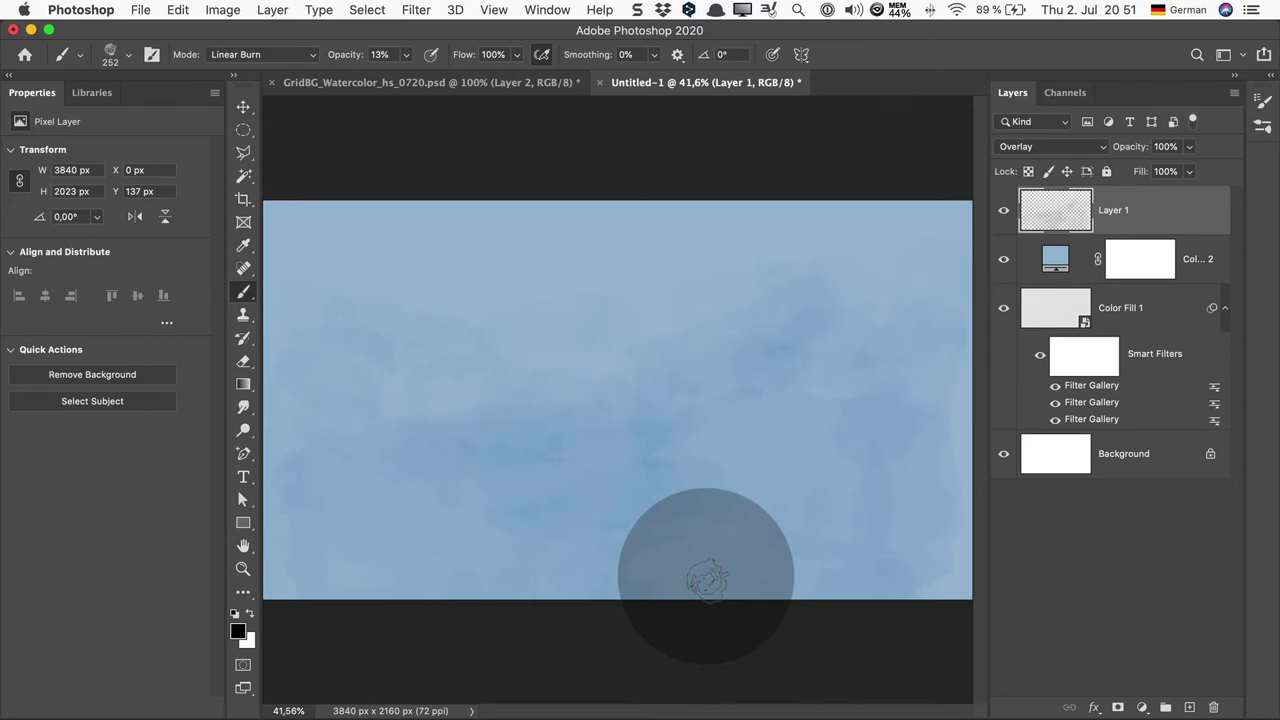
Step: Select the Kyle's Real Watercolor - Salt Alt brush at 1040 px from the presets
{"action": "left_click", "coordinate": [80, 54]}
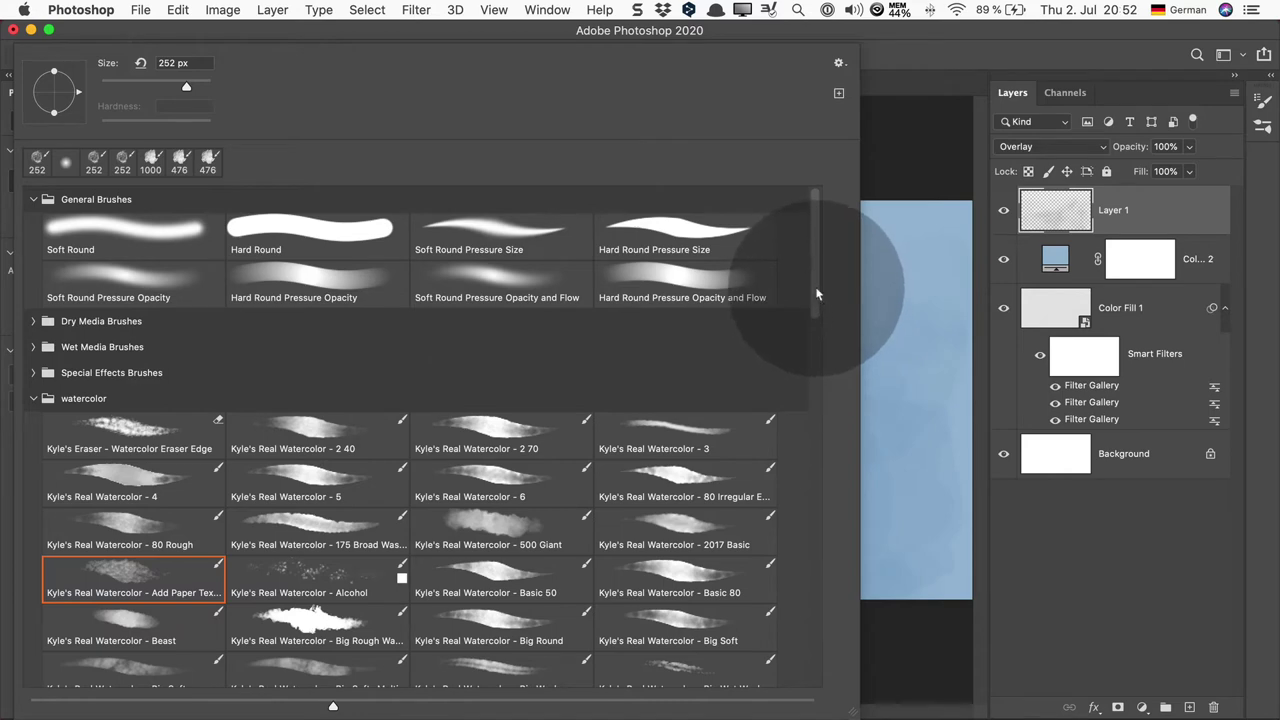
{"action": "left_click_drag", "start_coordinate": [816, 294], "coordinate": [798, 543]}
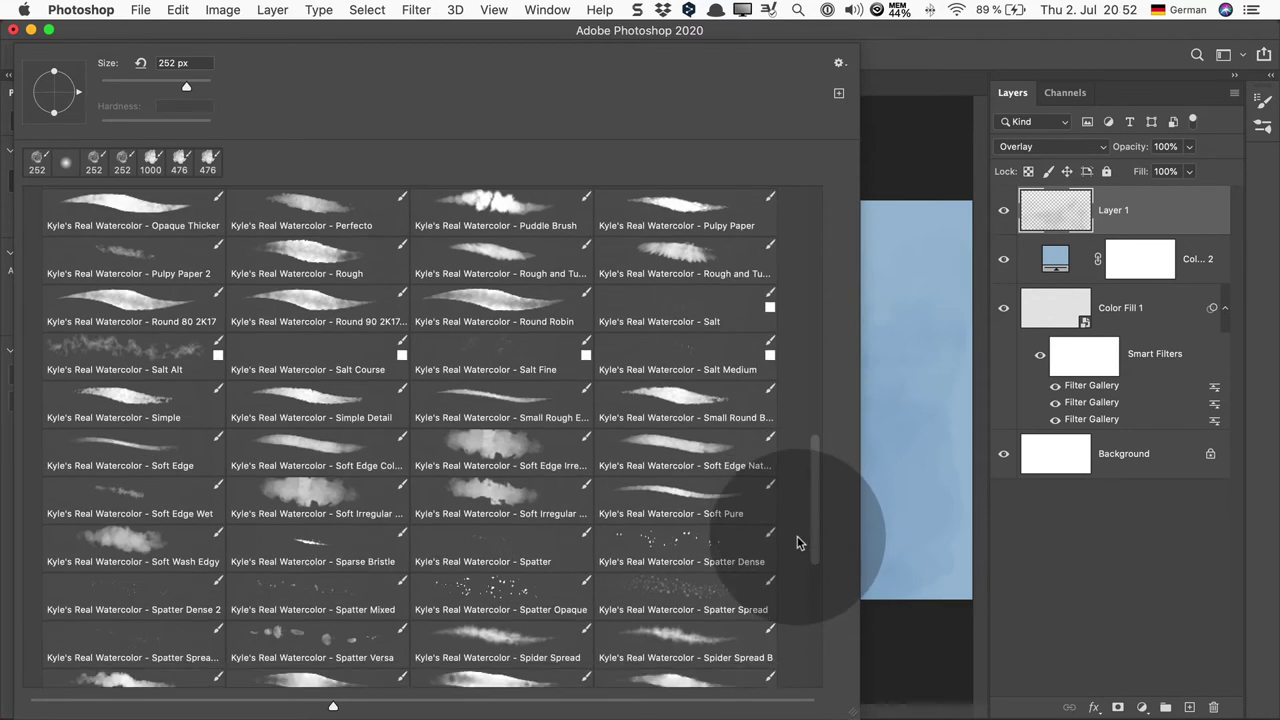
{"action": "left_click_drag", "start_coordinate": [798, 543], "coordinate": [797, 540]}
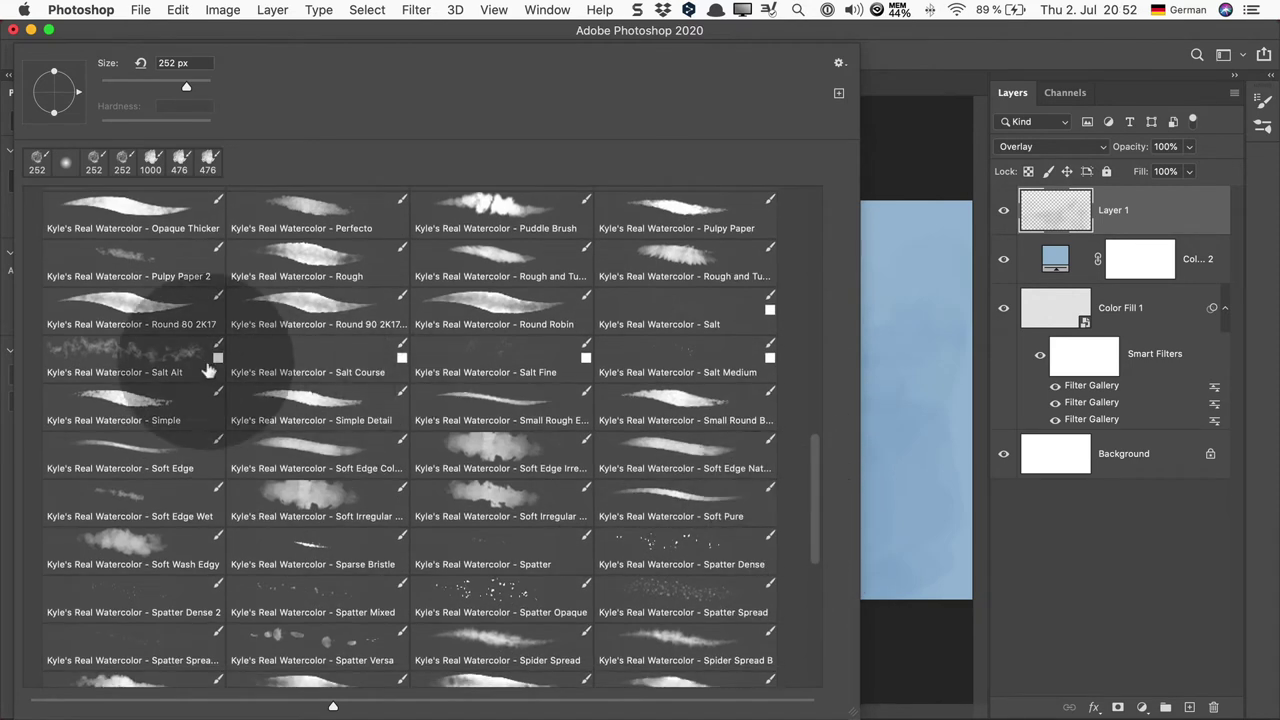
{"action": "left_click", "coordinate": [138, 358]}
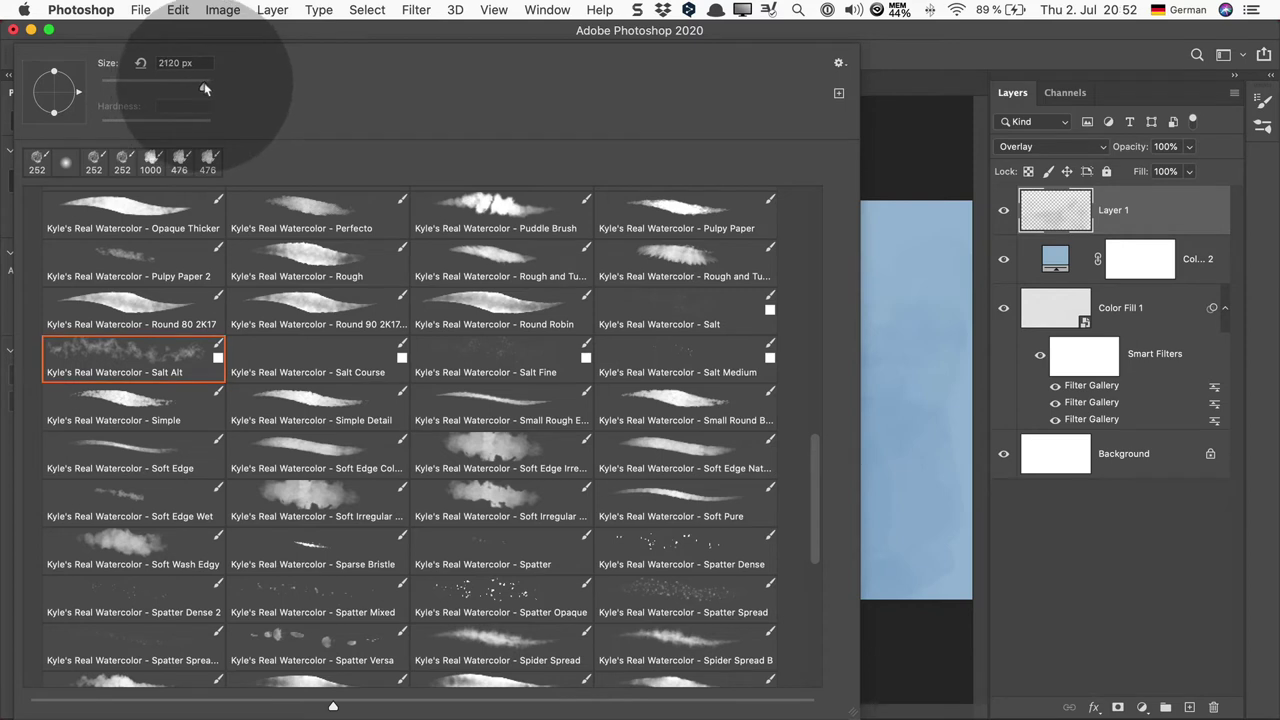
{"action": "left_click", "coordinate": [870, 156]}
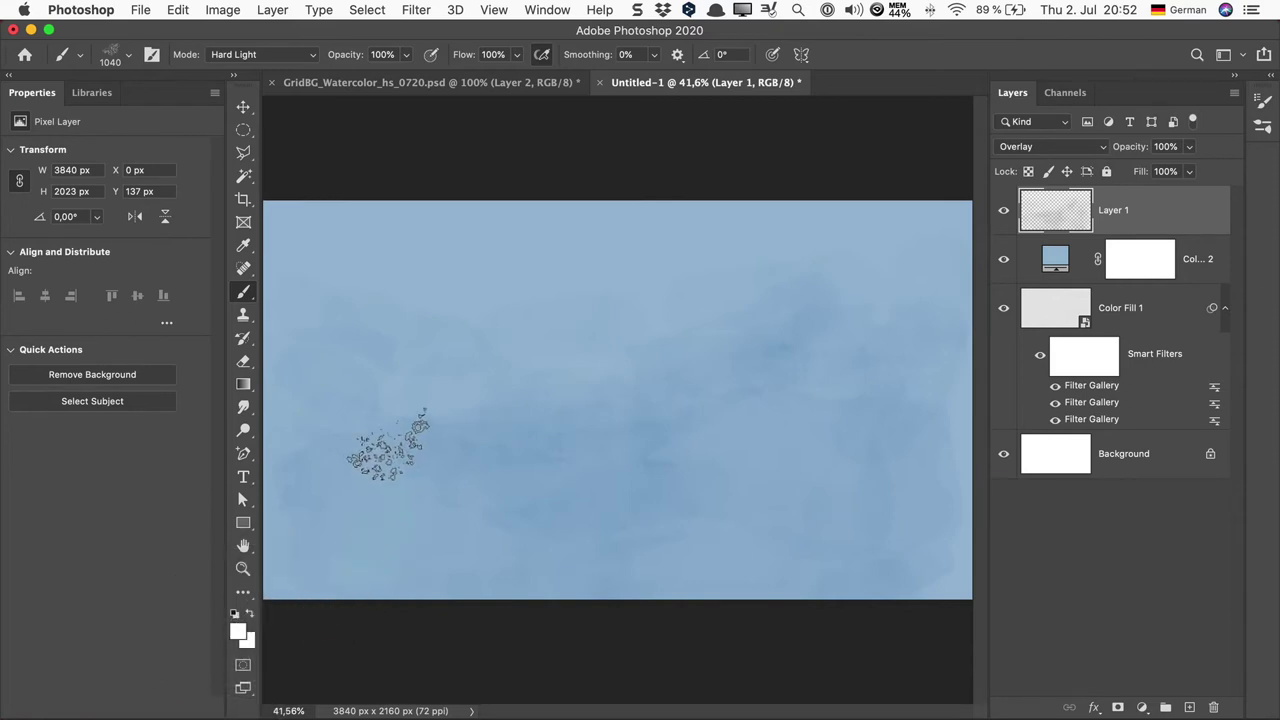
Step: Paint a test dab of white salt speckles, then undo it
{"action": "mouse_move", "coordinate": [386, 443]}
{"action": "left_mouse_down"}
{"action": "mouse_move", "coordinate": [553, 527]}
{"action": "mouse_move", "coordinate": [643, 514]}
{"action": "mouse_move", "coordinate": [686, 671]}
{"action": "mouse_move", "coordinate": [713, 628]}
{"action": "left_mouse_up"}
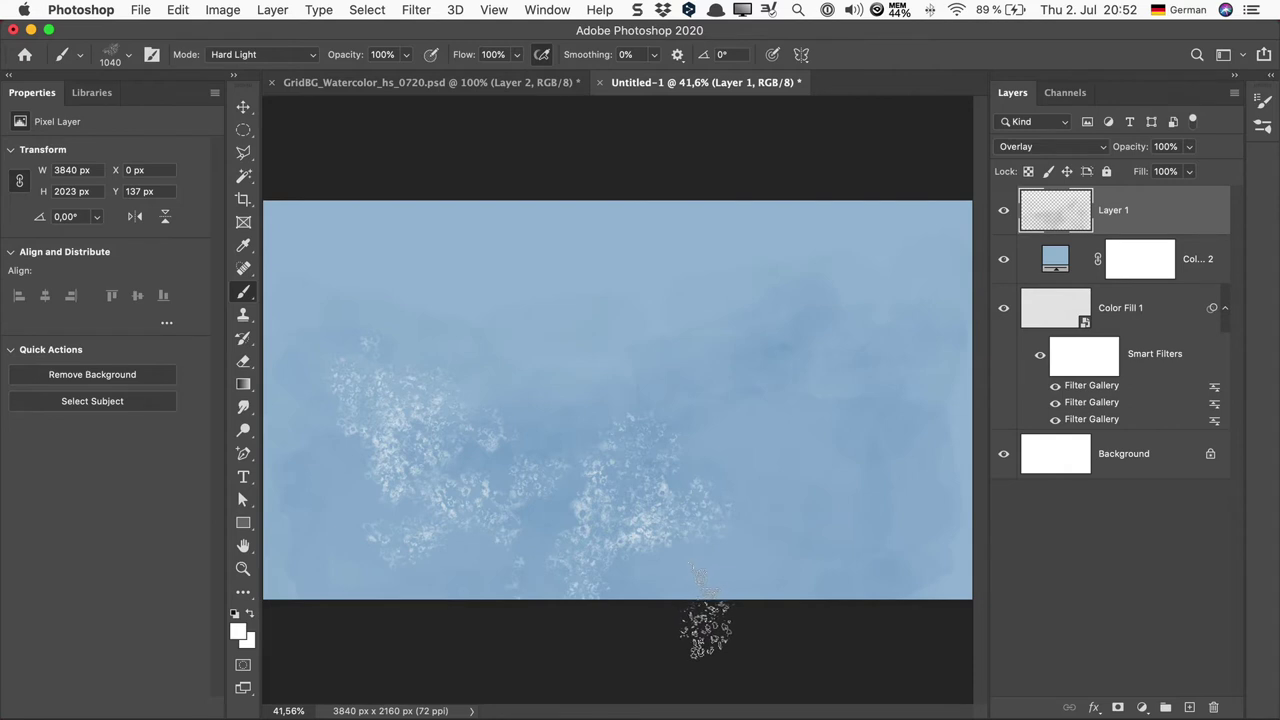
{"action": "key", "text": "super+z"}
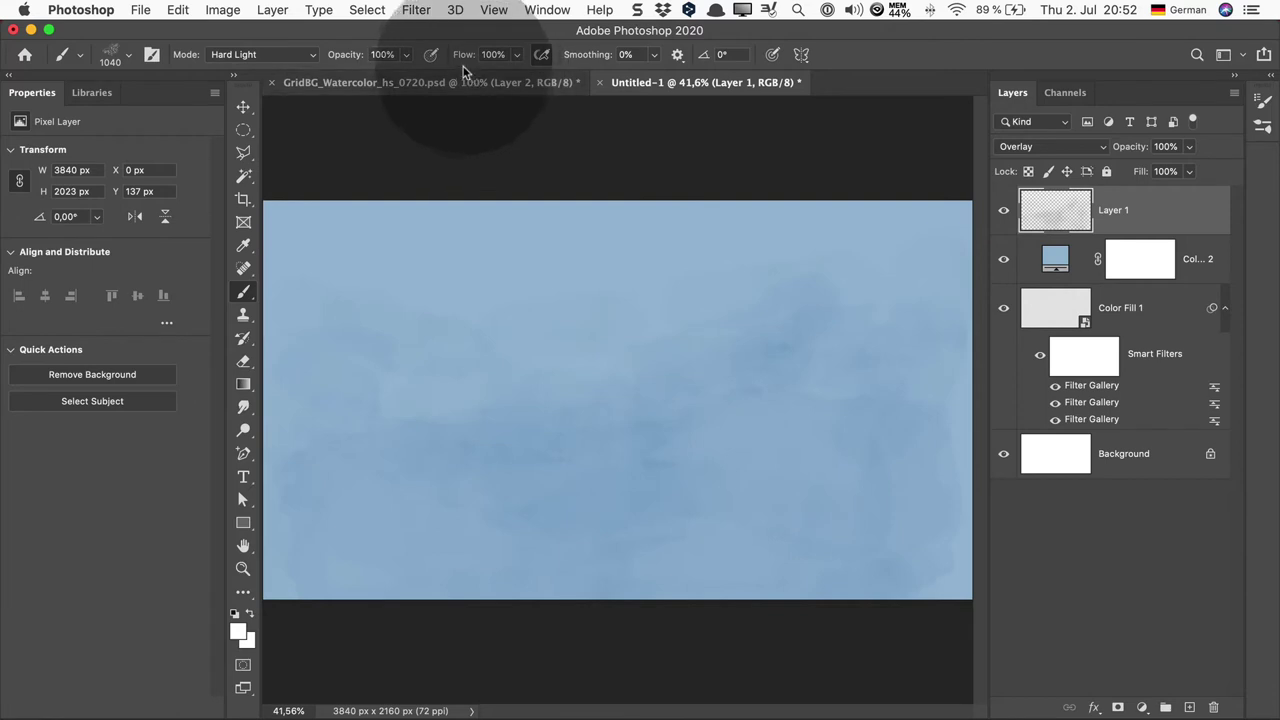
{"action": "left_click", "coordinate": [403, 56]}
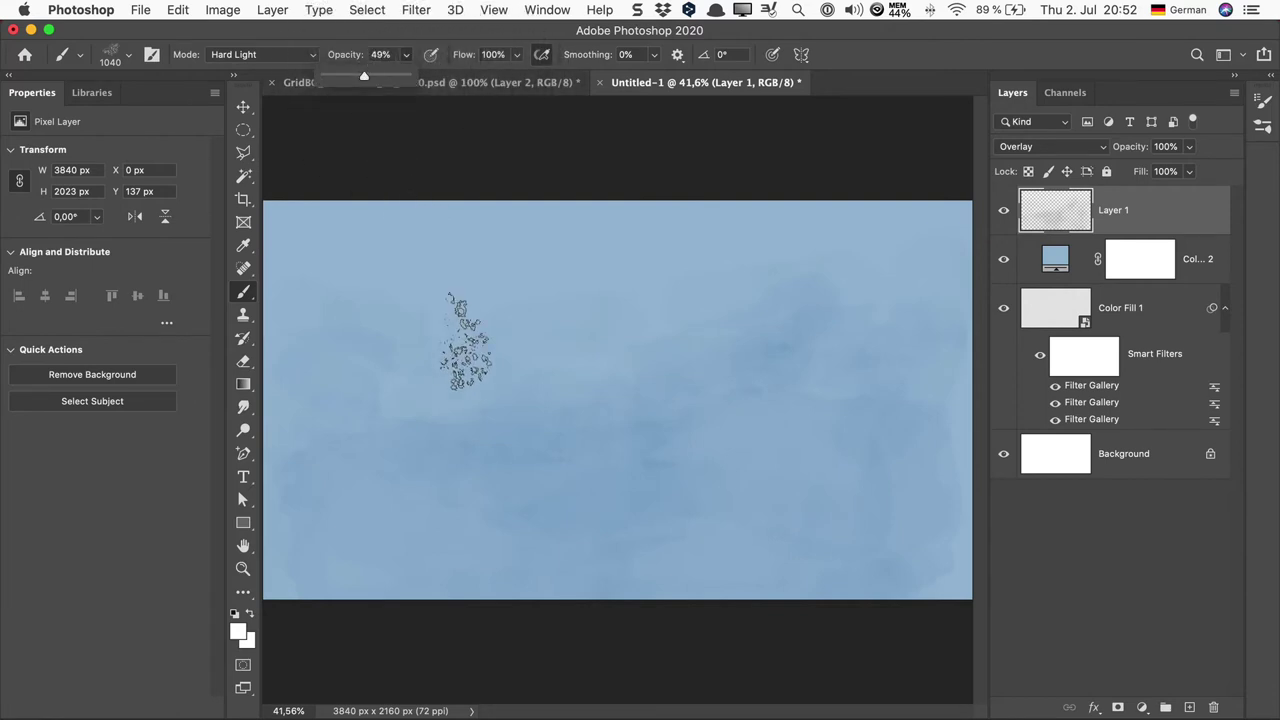
Step: At 49% opacity, paint white salt speckles along the top and bottom of the canvas
{"action": "mouse_move", "coordinate": [457, 343]}
{"action": "left_mouse_down"}
{"action": "mouse_move", "coordinate": [640, 545]}
{"action": "mouse_move", "coordinate": [914, 586]}
{"action": "left_mouse_up"}
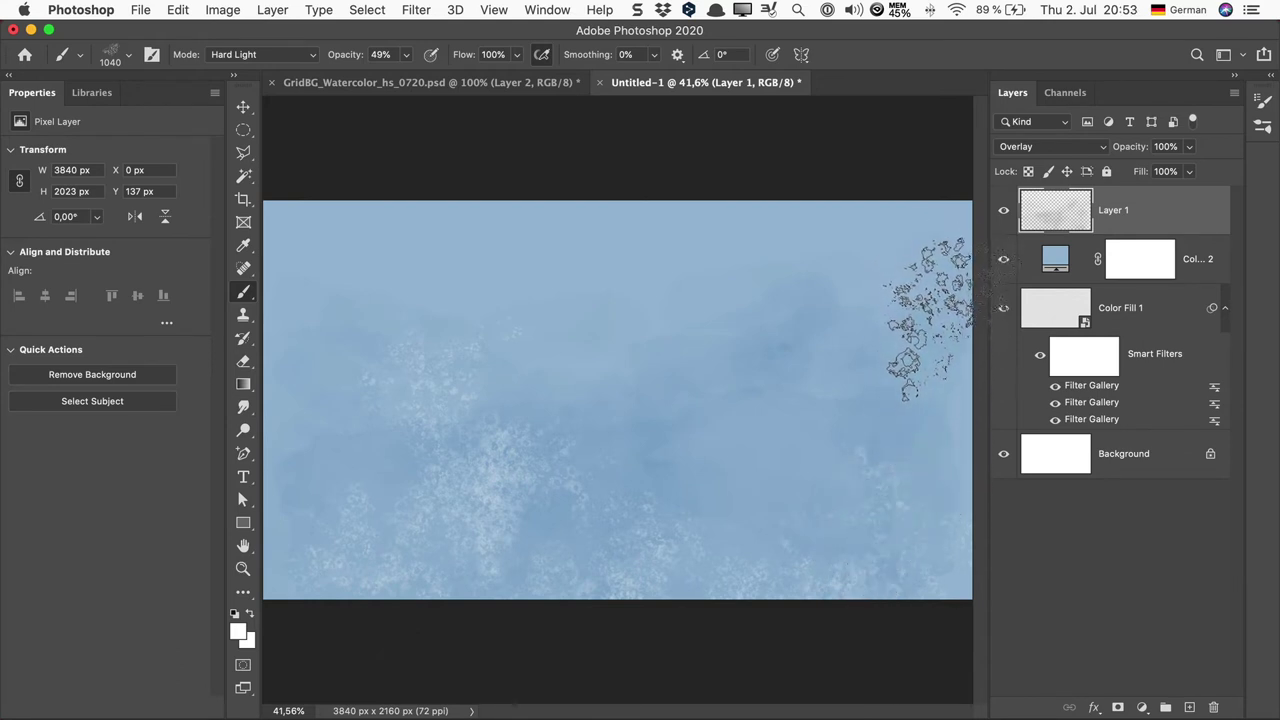
{"action": "mouse_move", "coordinate": [920, 385]}
{"action": "left_mouse_down"}
{"action": "mouse_move", "coordinate": [840, 228]}
{"action": "mouse_move", "coordinate": [815, 378]}
{"action": "left_mouse_up"}
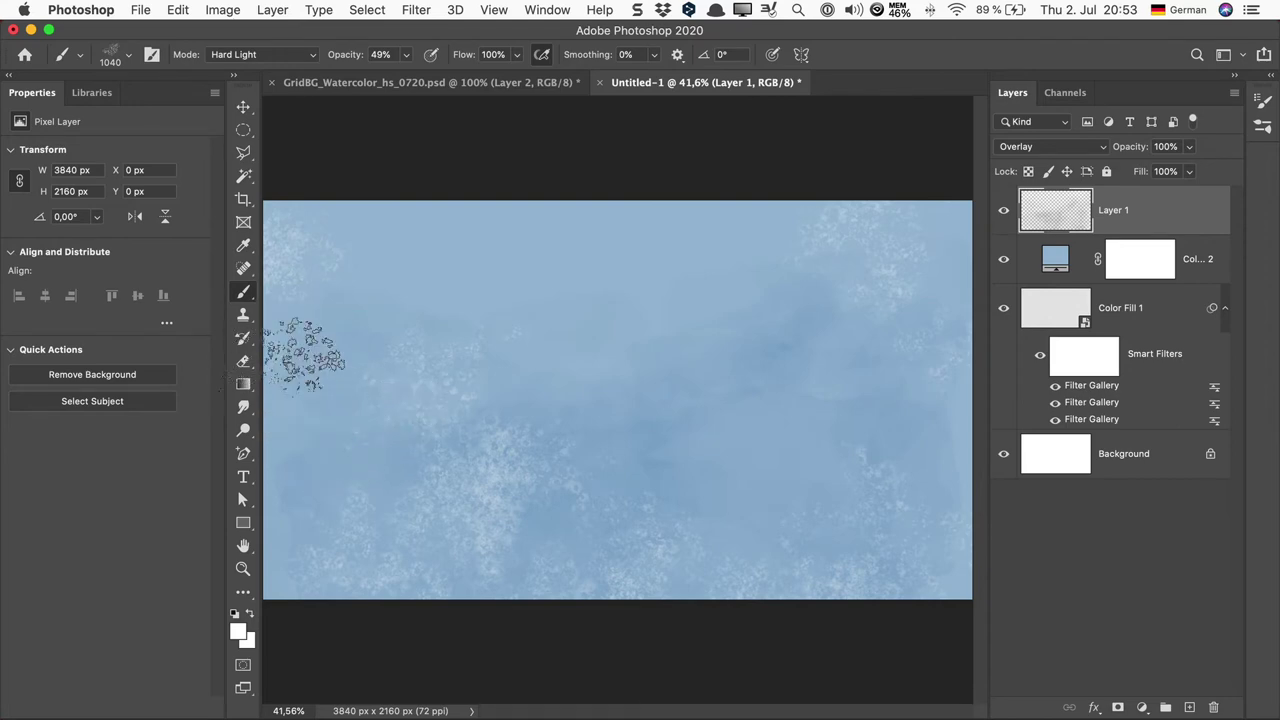
{"action": "left_click", "coordinate": [480, 335]}
{"action": "right_click", "coordinate": [480, 335]}
{"action": "double_click", "coordinate": [686, 600]}
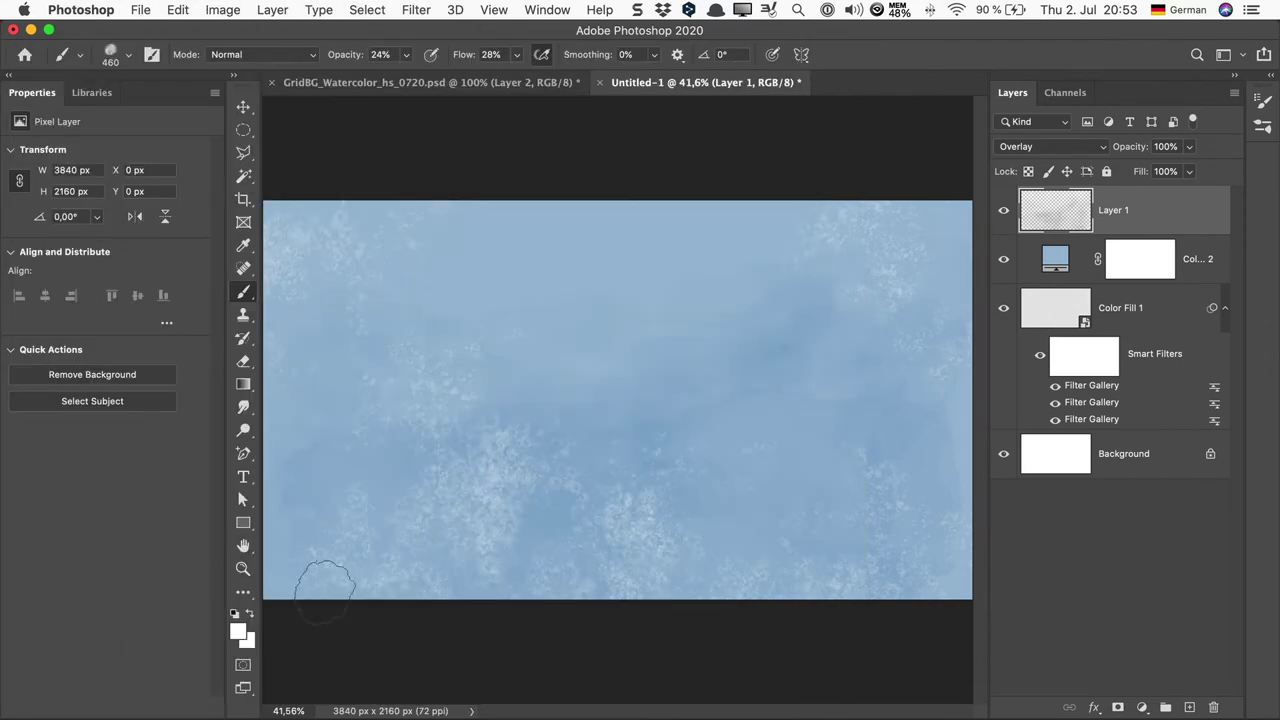
Step: Switch to a spatter brush and paint spatter and blotches across the lower canvas
{"action": "right_click", "coordinate": [814, 206]}
{"action": "key", "text": "Return"}
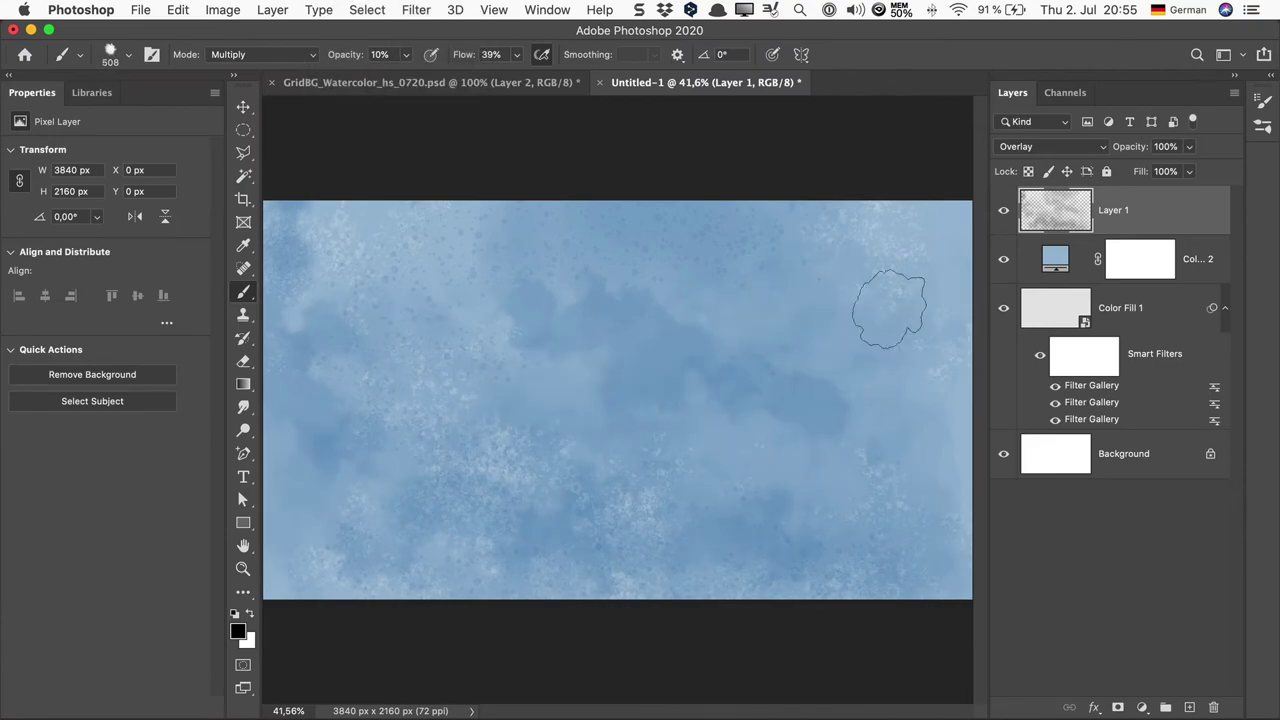
{"action": "left_click", "coordinate": [80, 54]}
{"action": "double_click", "coordinate": [128, 600]}
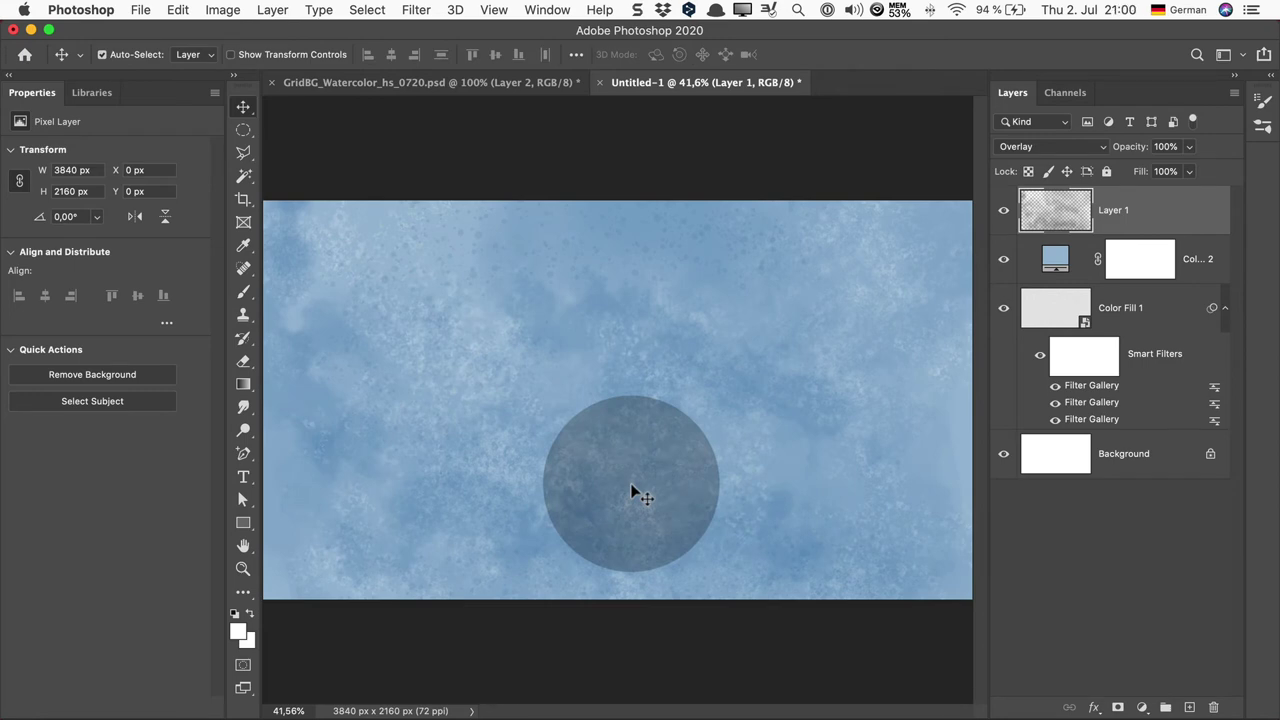
{"action": "mouse_move", "coordinate": [631, 485]}
{"action": "left_mouse_down"}
{"action": "mouse_move", "coordinate": [688, 465]}
{"action": "mouse_move", "coordinate": [735, 545]}
{"action": "left_mouse_up"}
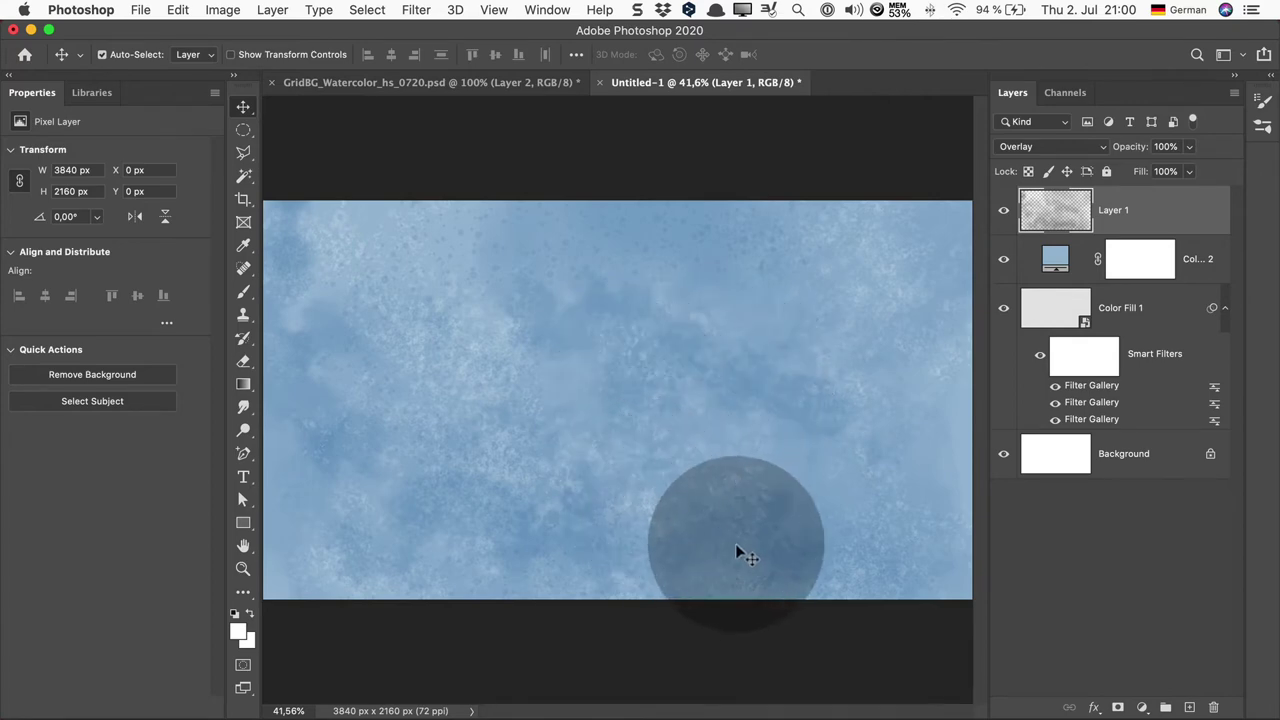
{"action": "mouse_move", "coordinate": [737, 549]}
{"action": "left_mouse_down"}
{"action": "mouse_move", "coordinate": [875, 575]}
{"action": "mouse_move", "coordinate": [1152, 710]}
{"action": "left_mouse_up"}
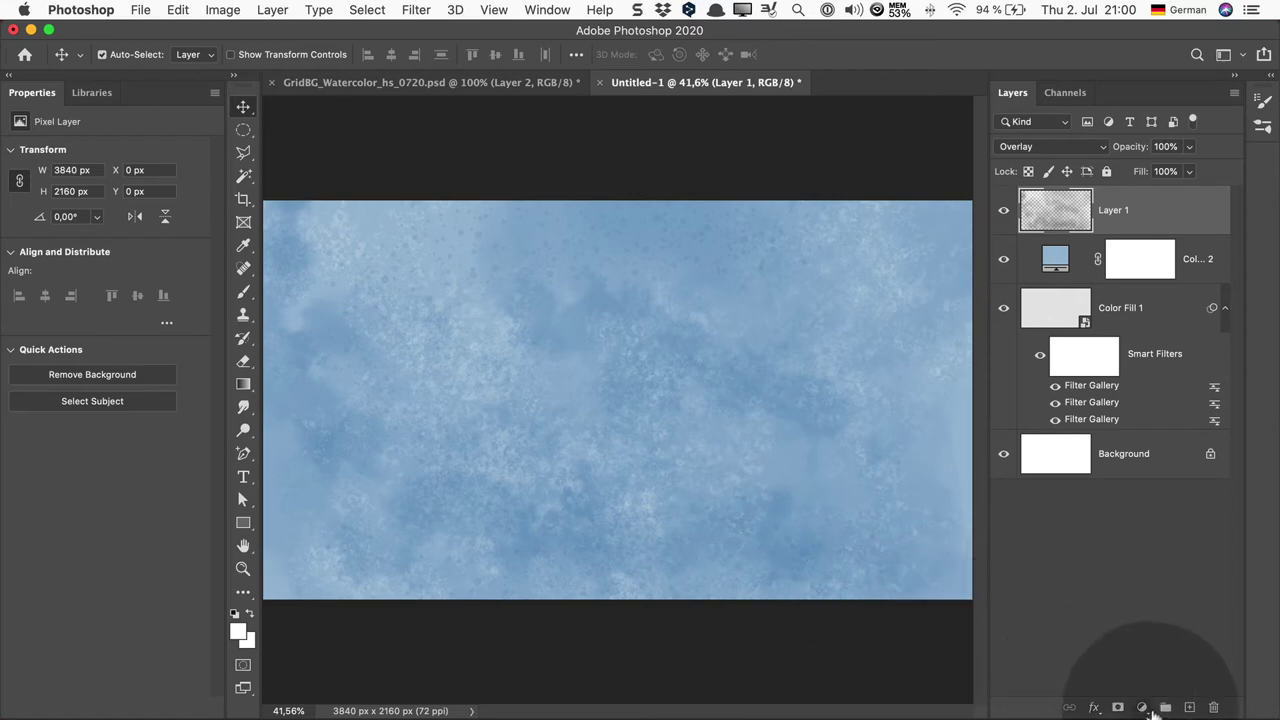
Step: Add a Levels adjustment layer clipped to Layer 1
{"action": "left_click", "coordinate": [1146, 708]}
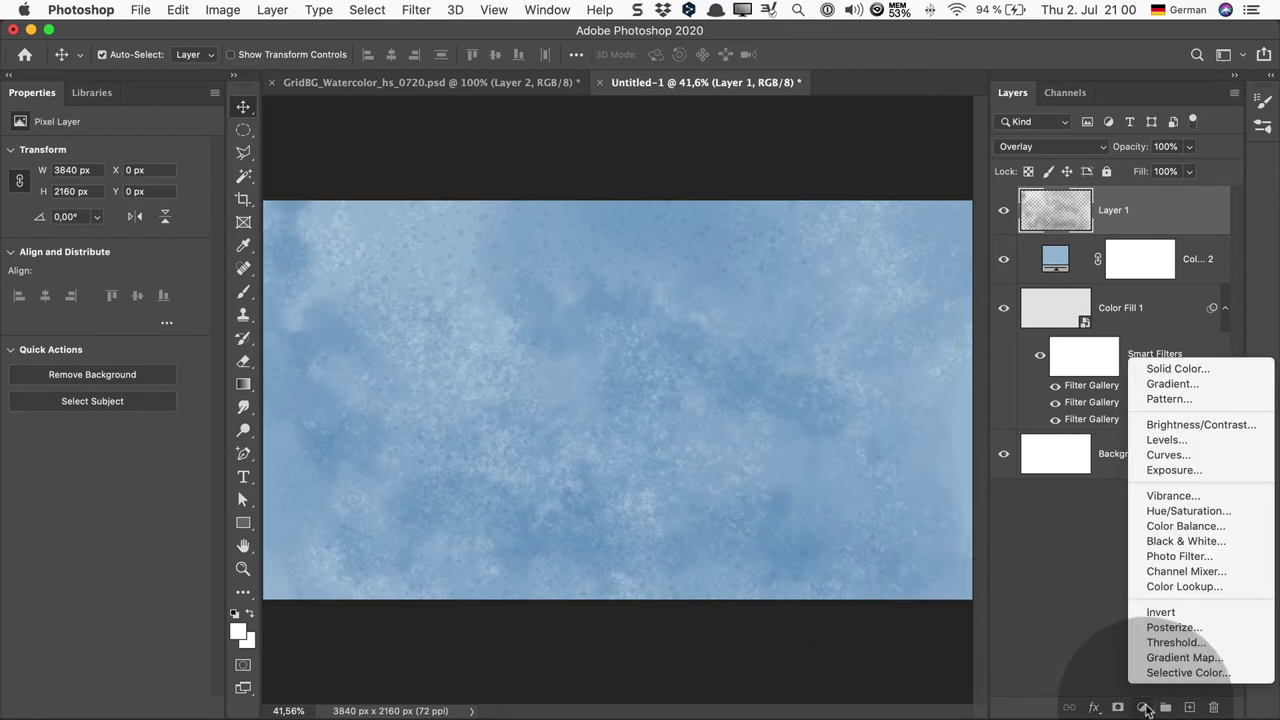
{"action": "left_click", "coordinate": [1162, 440]}
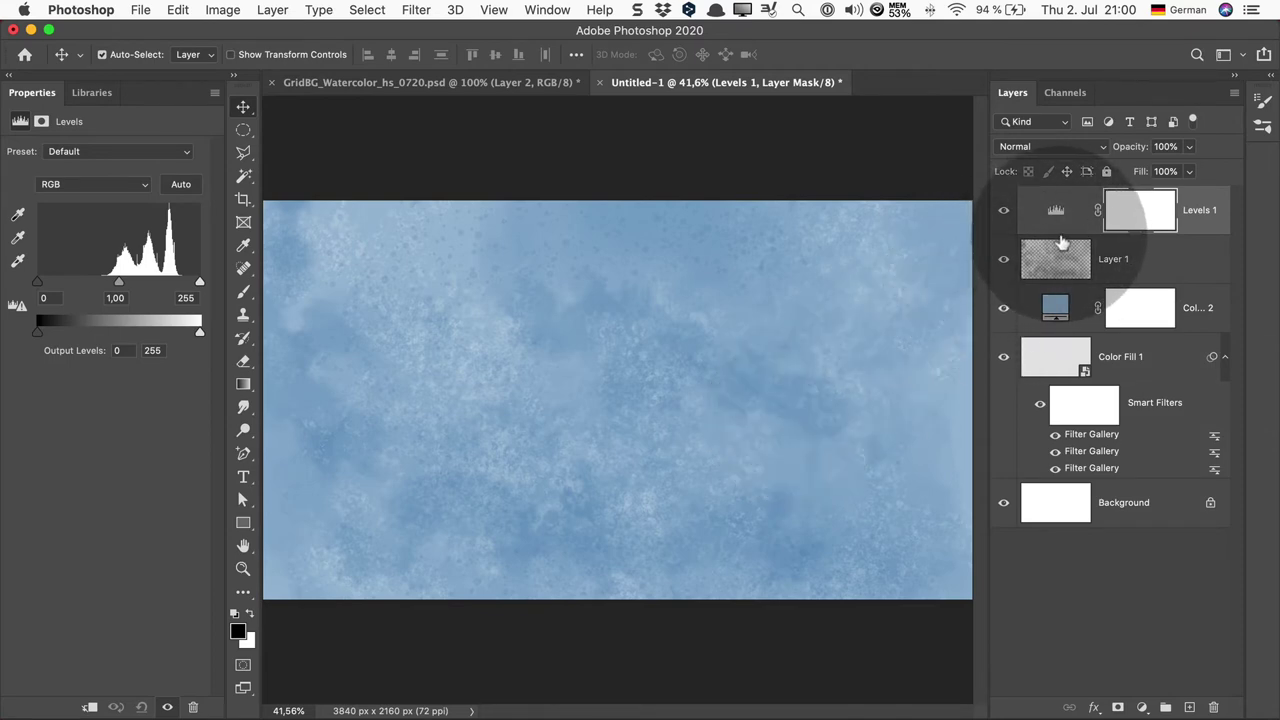
{"action": "key", "text": "alt"}
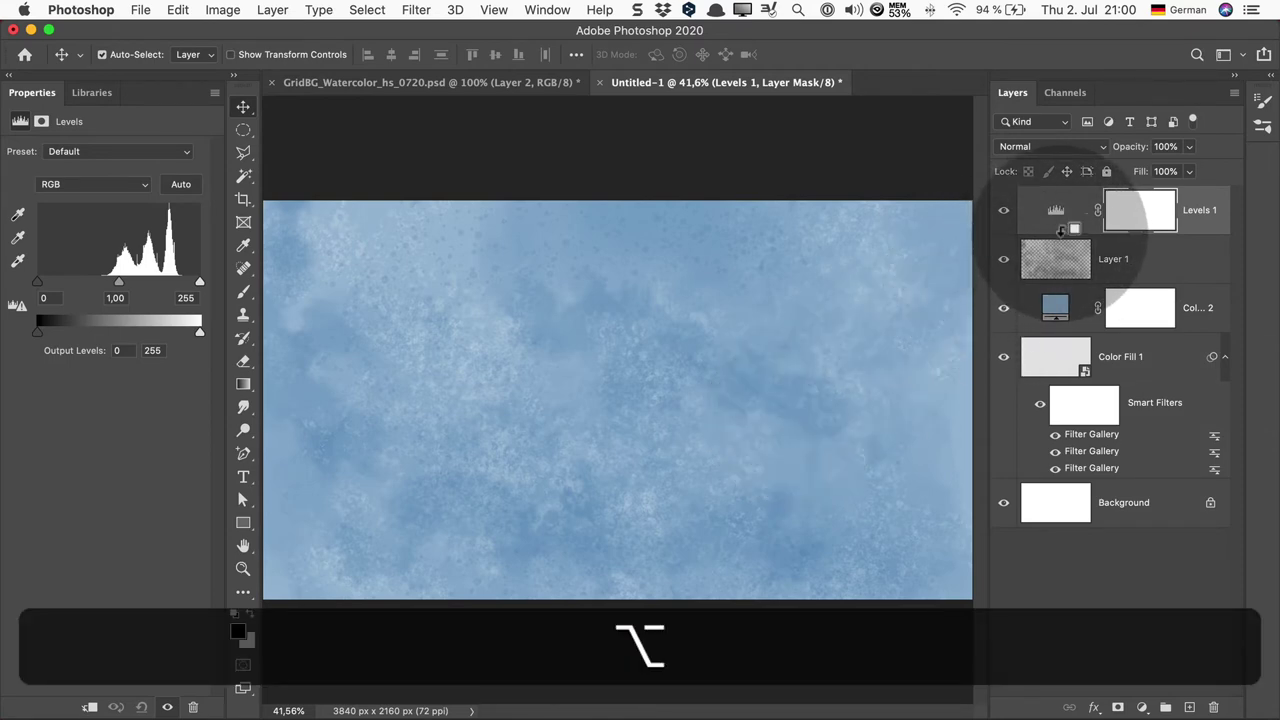
{"action": "left_click", "coordinate": [1062, 231], "text": "alt"}
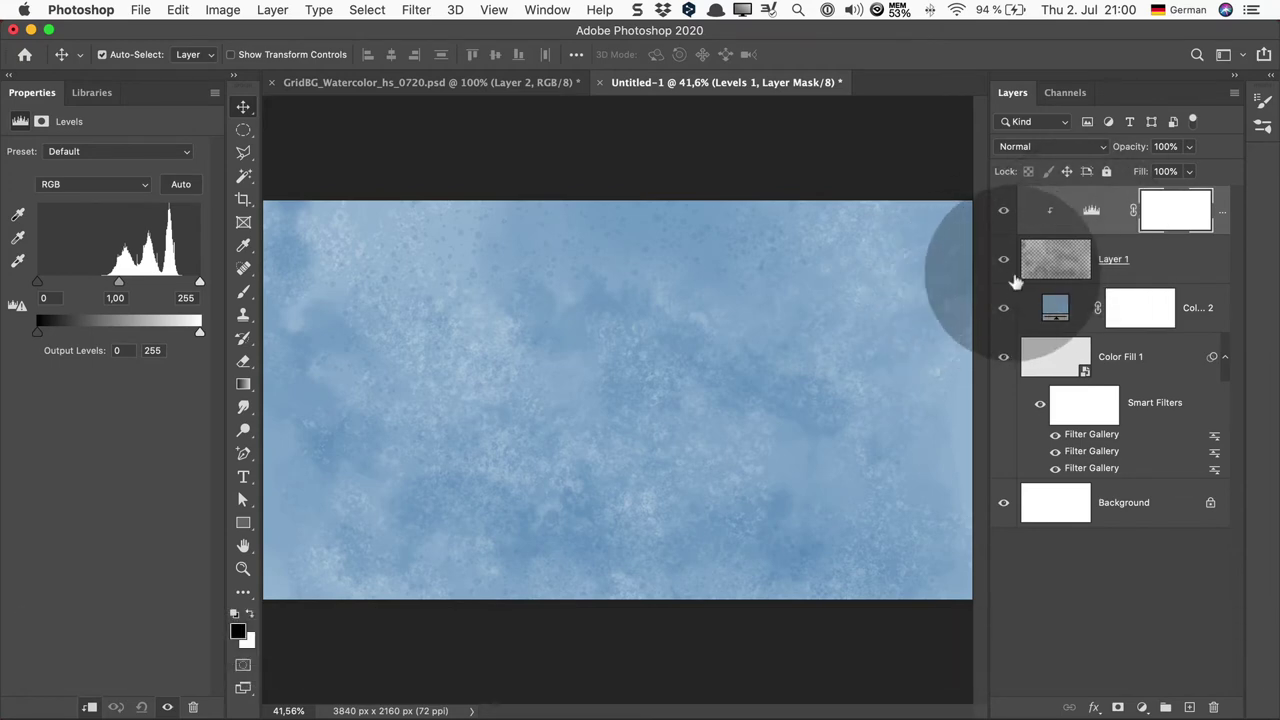
Step: Hide the blue colour, Color Fill 1 and Background layers to view the grey texture alone
{"action": "left_click", "coordinate": [1003, 307]}
{"action": "left_click", "coordinate": [1003, 356]}
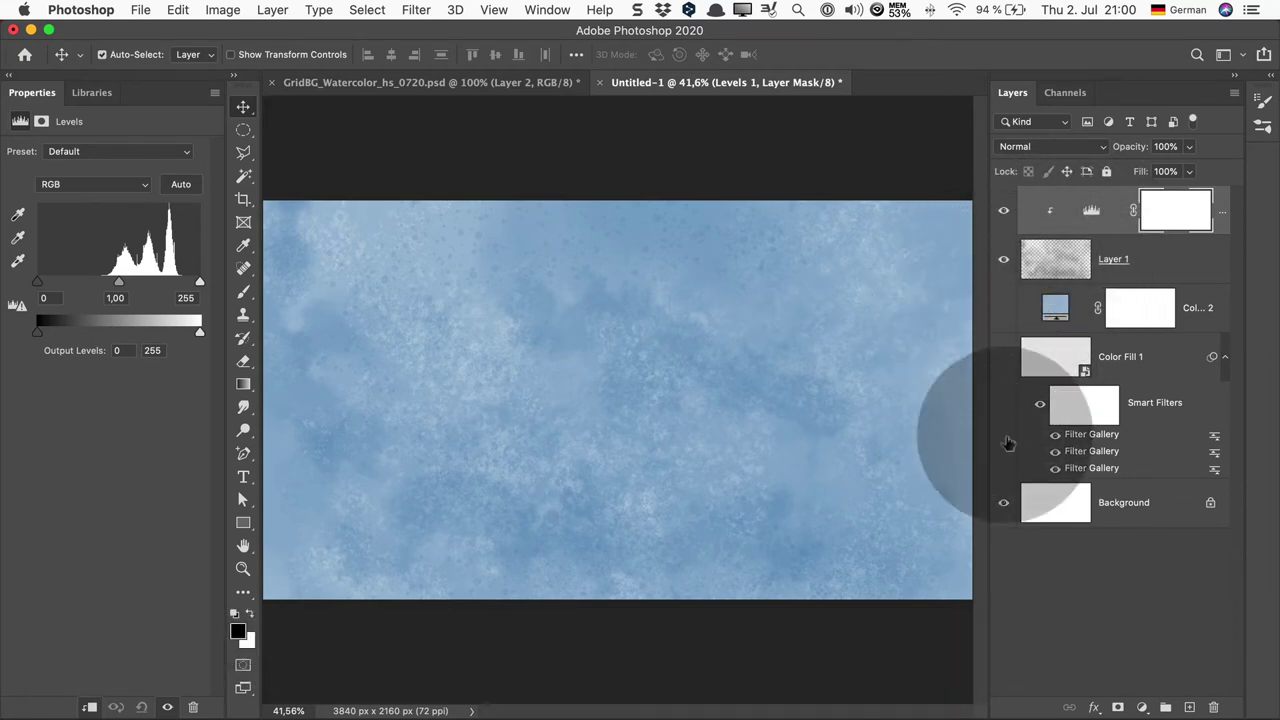
{"action": "left_click", "coordinate": [1003, 502]}
{"action": "left_click", "coordinate": [1056, 259]}
{"action": "left_click", "coordinate": [1003, 356]}
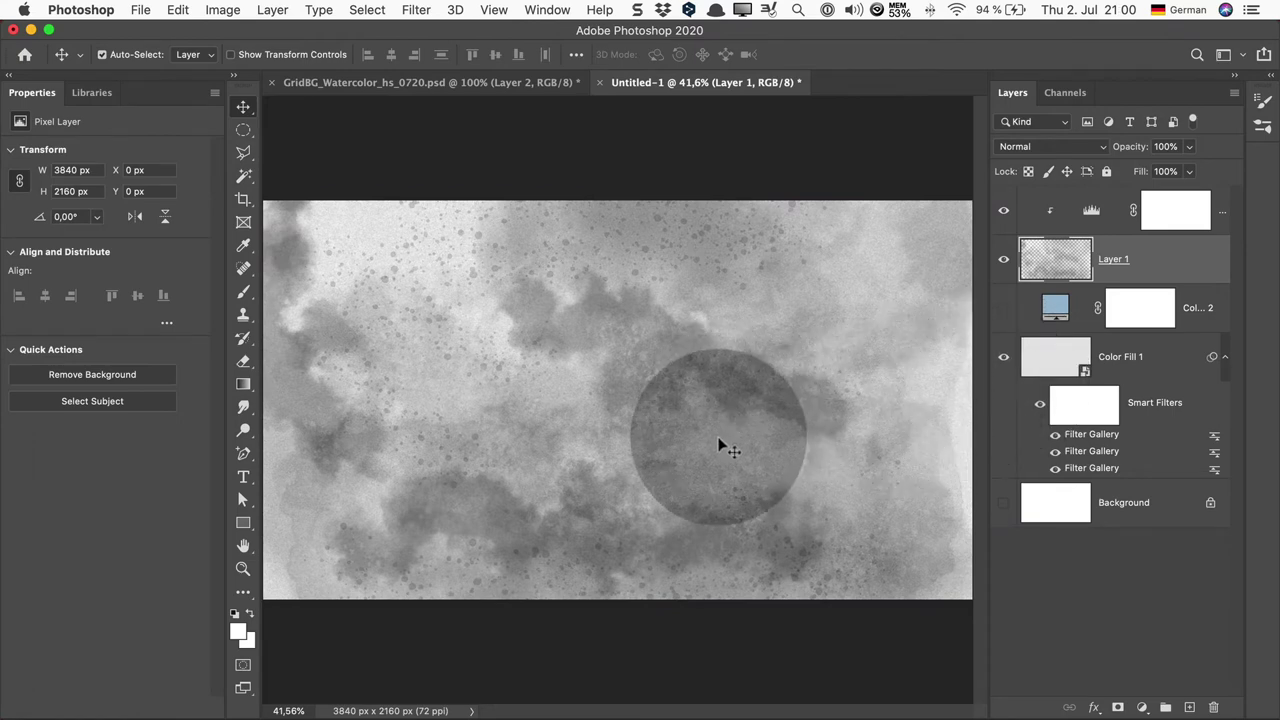
Step: Show the blue colour layer again and set Layer 1's blend mode to Overlay
{"action": "left_click_drag", "start_coordinate": [1003, 393], "coordinate": [768, 440]}
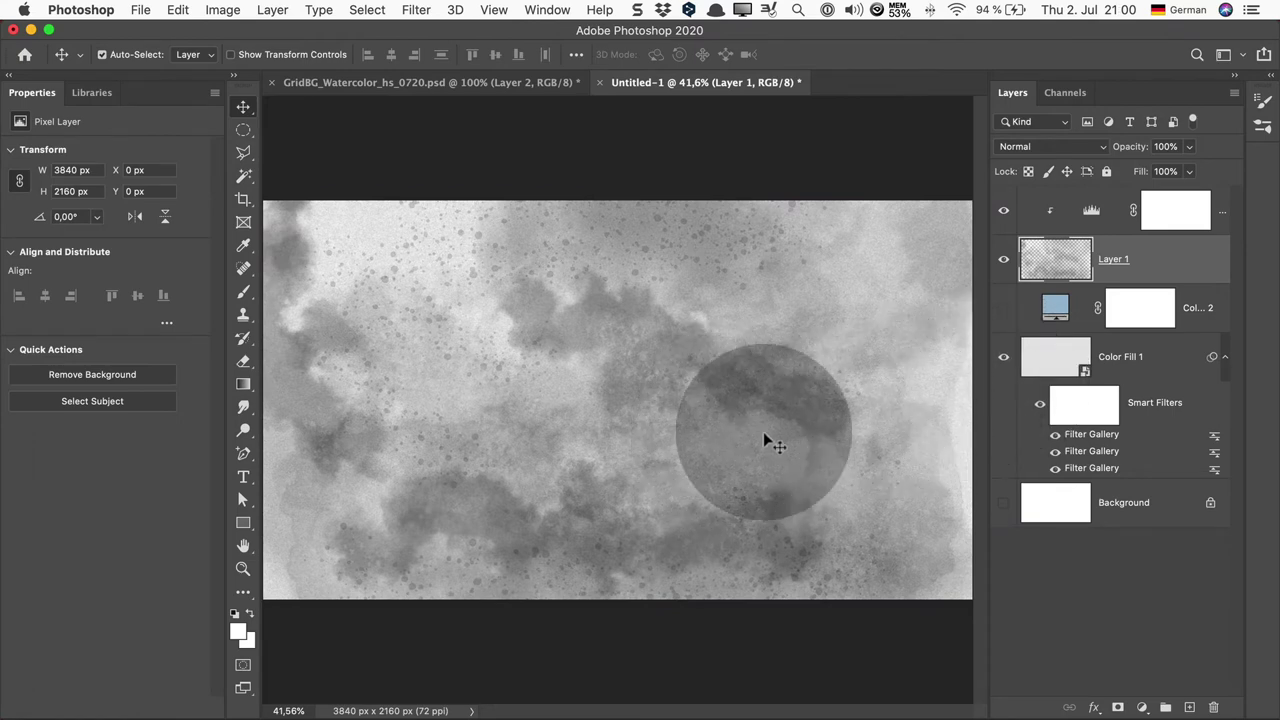
{"action": "left_click", "coordinate": [1004, 310]}
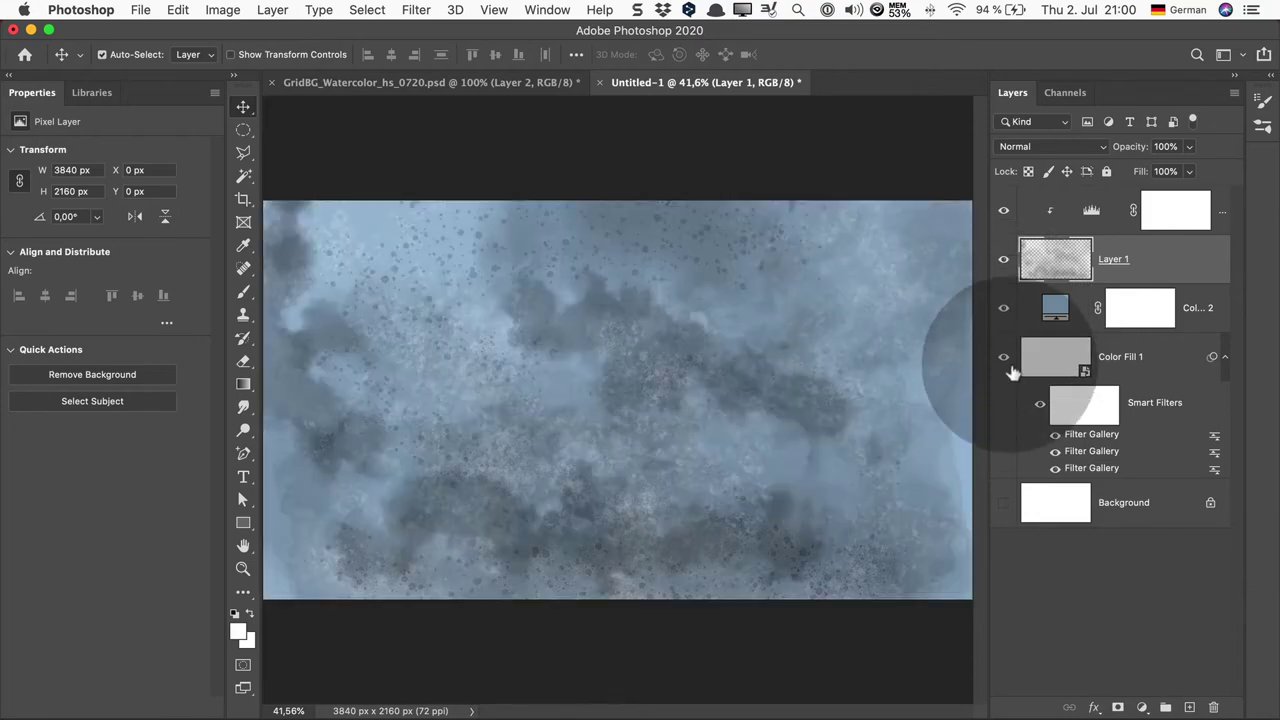
{"action": "left_click", "coordinate": [1055, 146]}
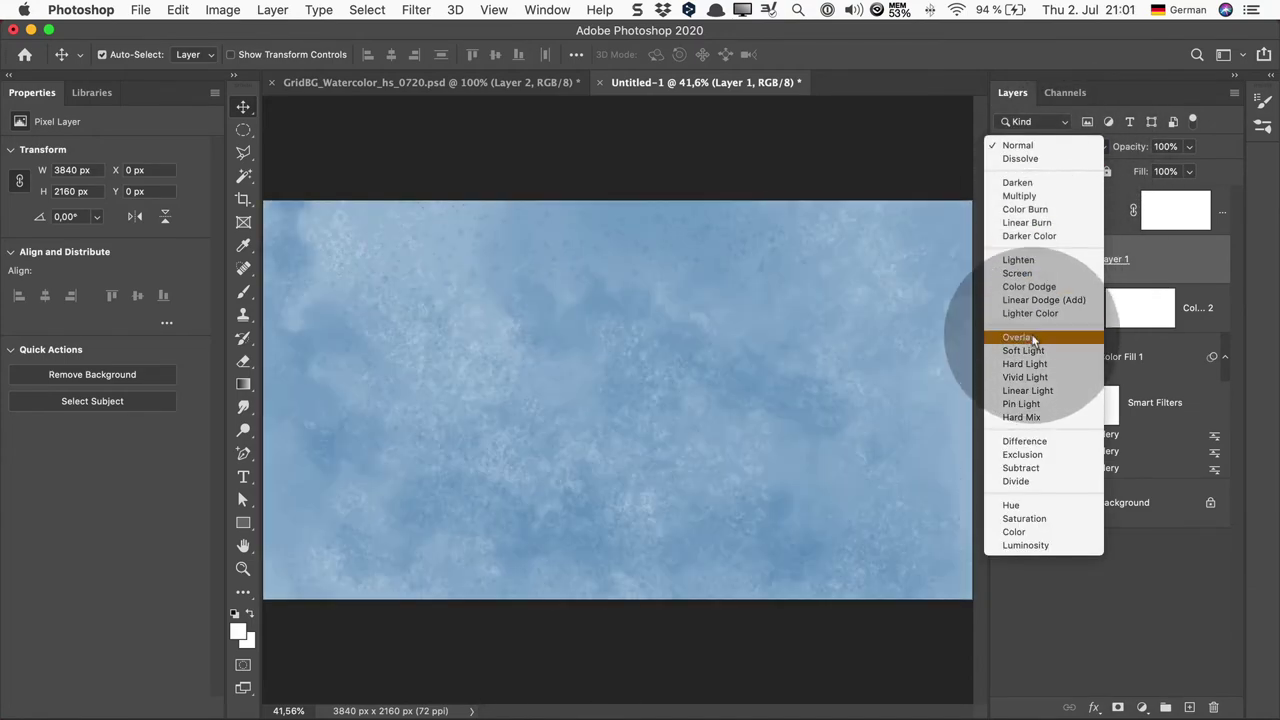
{"action": "left_click", "coordinate": [1018, 337]}
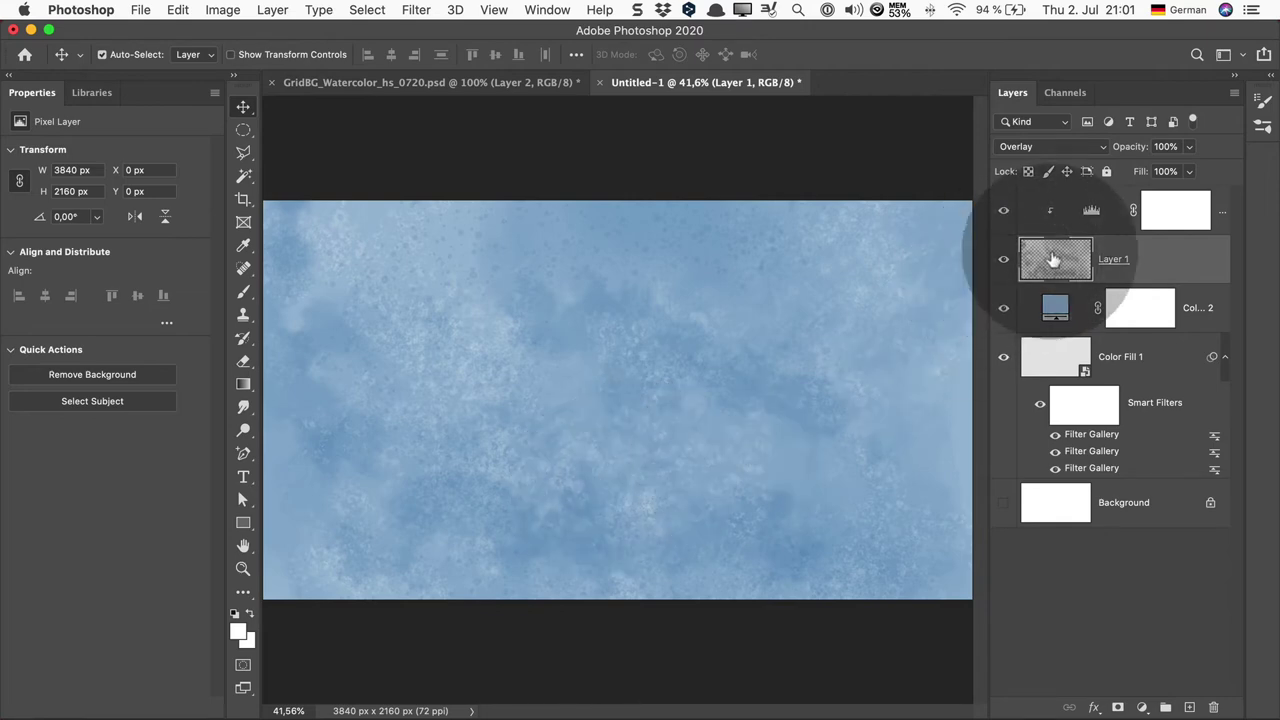
{"action": "left_click", "coordinate": [1085, 210]}
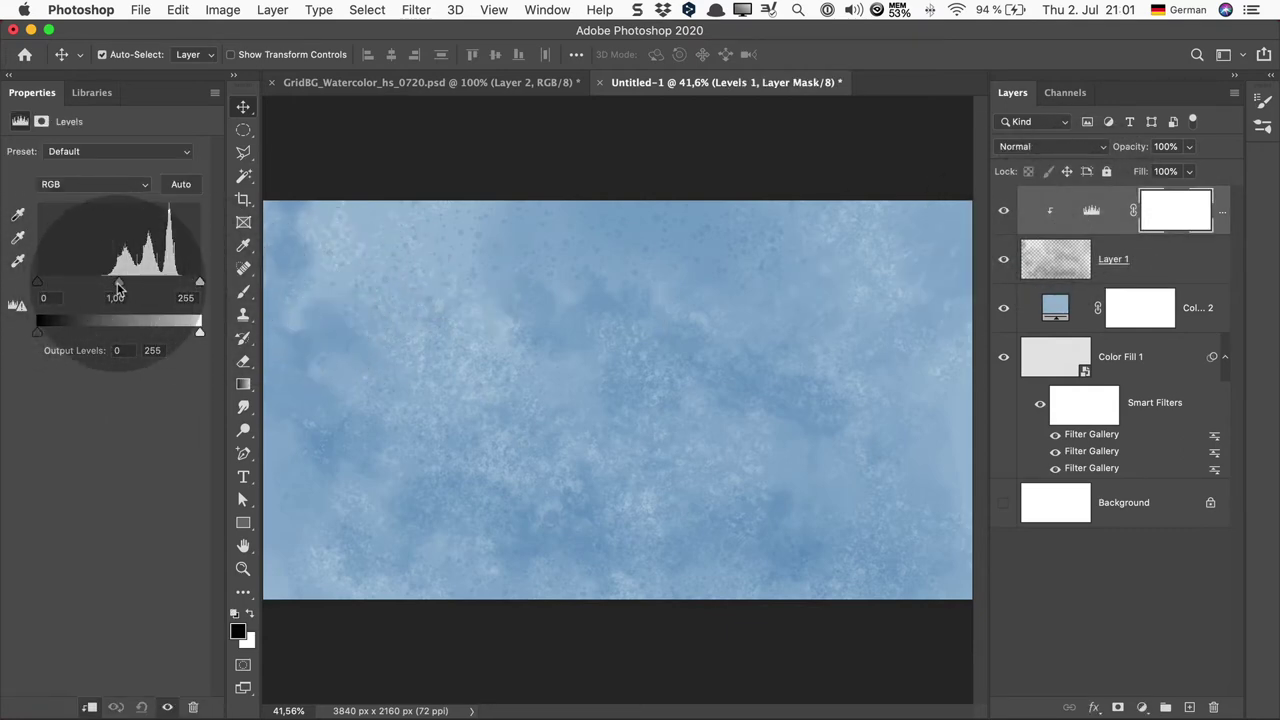
Step: Nudge the Levels midtones, then preview a lower Layer 1 opacity before restoring 100%
{"action": "mouse_move", "coordinate": [118, 284]}
{"action": "left_mouse_down"}
{"action": "mouse_move", "coordinate": [83, 284]}
{"action": "mouse_move", "coordinate": [153, 290]}
{"action": "mouse_move", "coordinate": [120, 284]}
{"action": "left_mouse_up"}
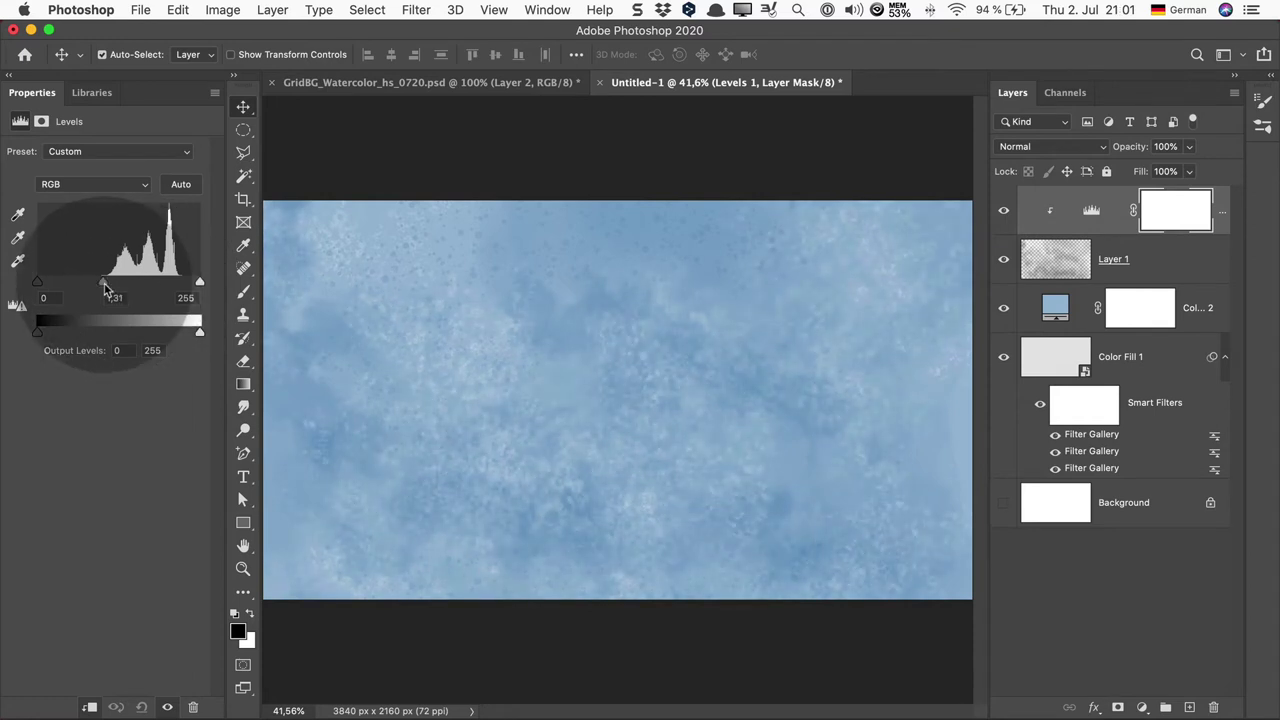
{"action": "left_click", "coordinate": [1142, 262]}
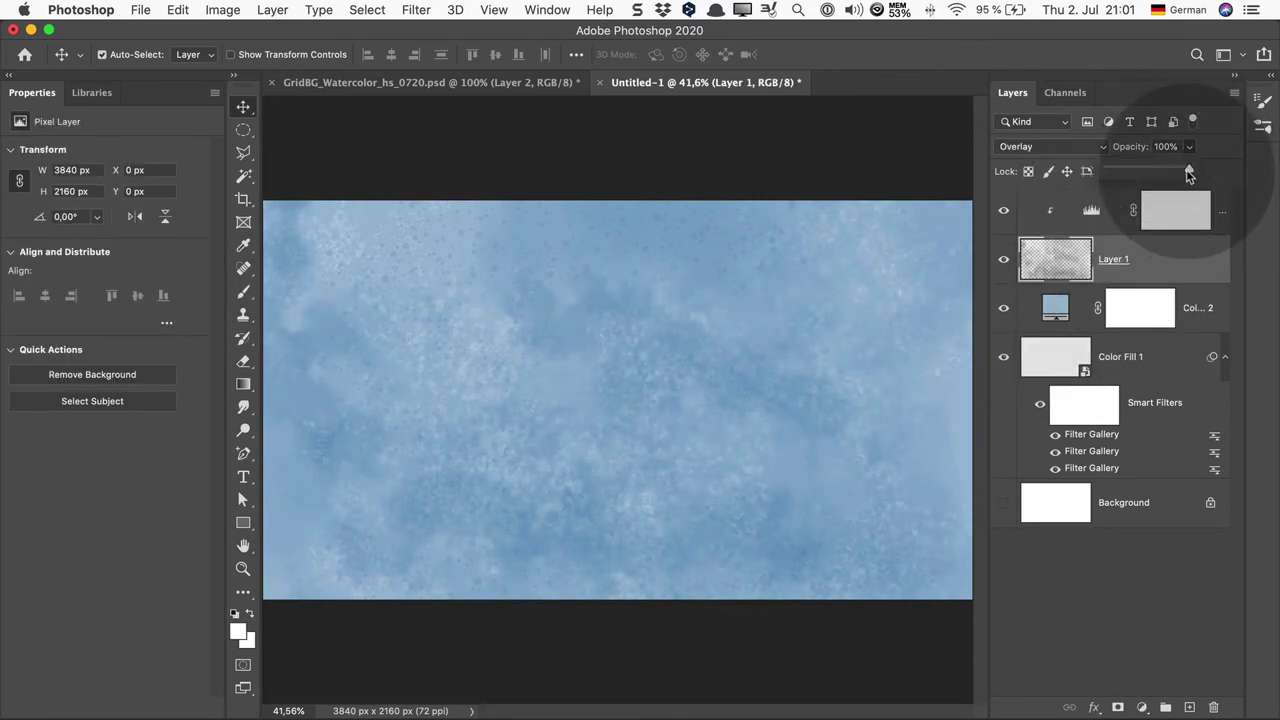
{"action": "left_click_drag", "start_coordinate": [1188, 174], "coordinate": [1129, 170]}
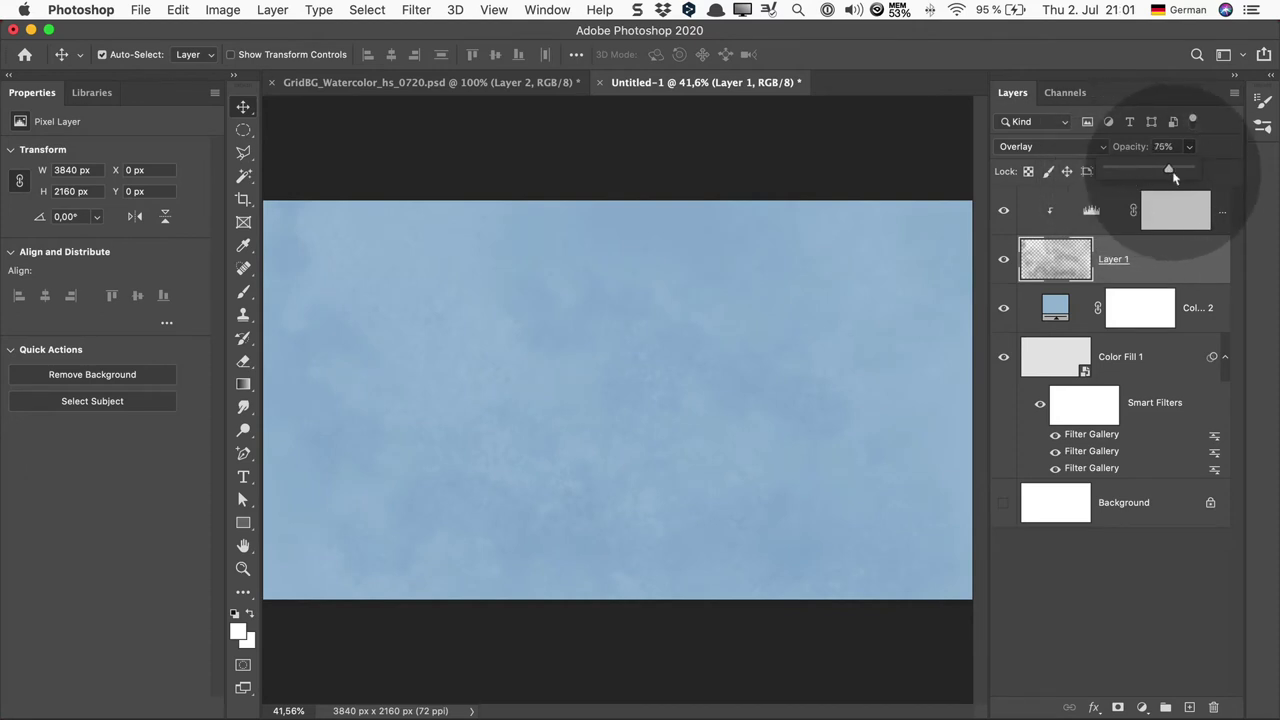
{"action": "left_click_drag", "start_coordinate": [1134, 169], "coordinate": [1201, 171]}
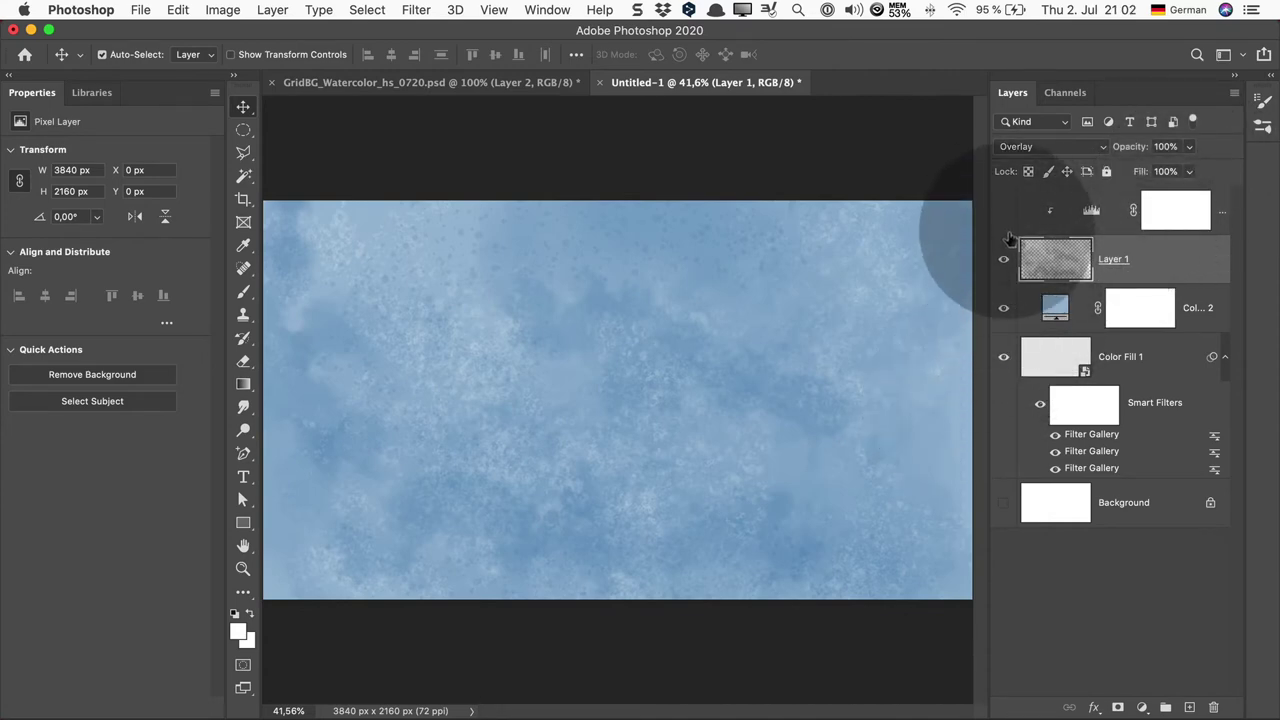
Step: Solo Color Fill 1, restore the other layers, and set Color Fill 2 to Multiply
{"action": "left_click", "coordinate": [1003, 356], "text": "alt"}
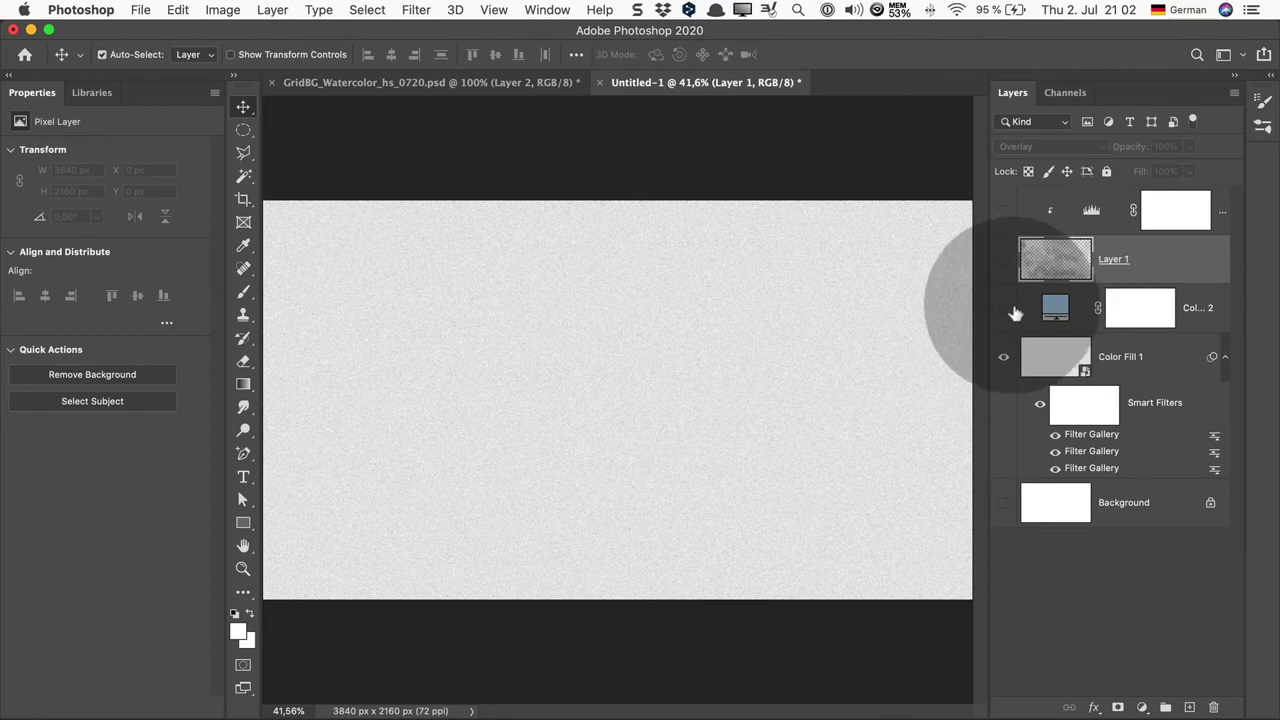
{"action": "left_click_drag", "start_coordinate": [1003, 210], "coordinate": [1003, 308]}
{"action": "left_click", "coordinate": [1055, 312]}
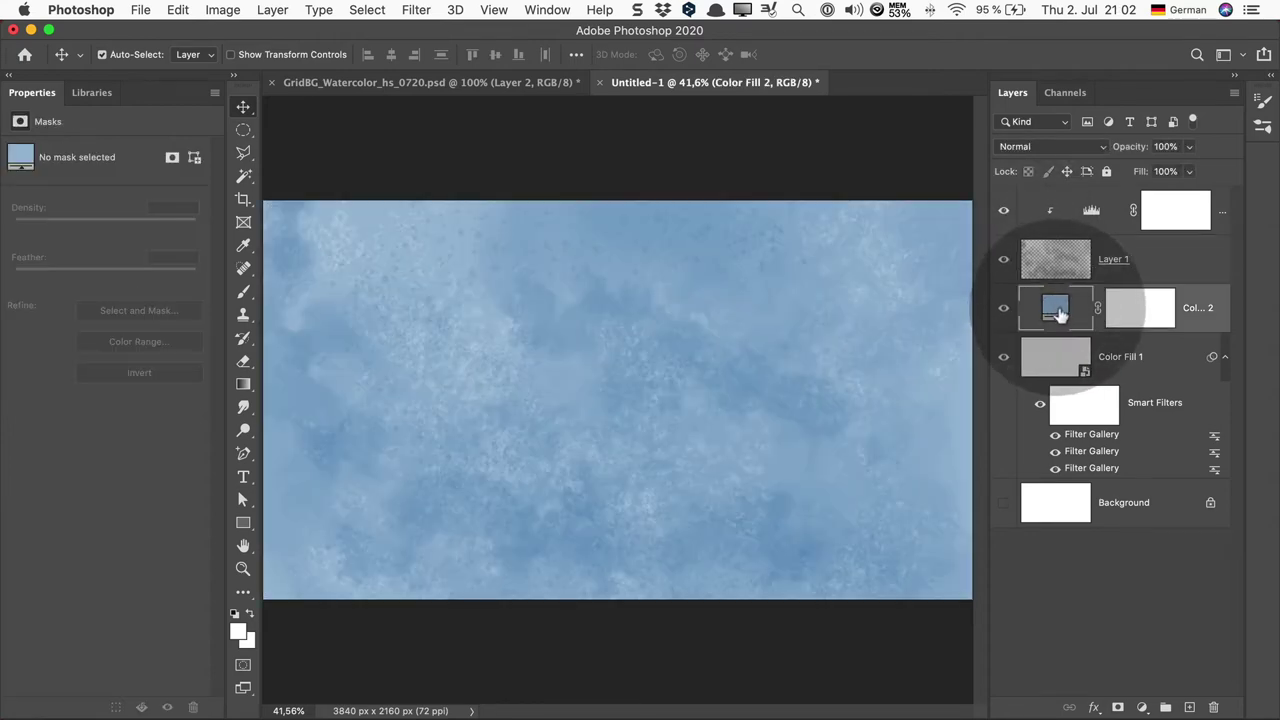
{"action": "left_click", "coordinate": [1071, 147]}
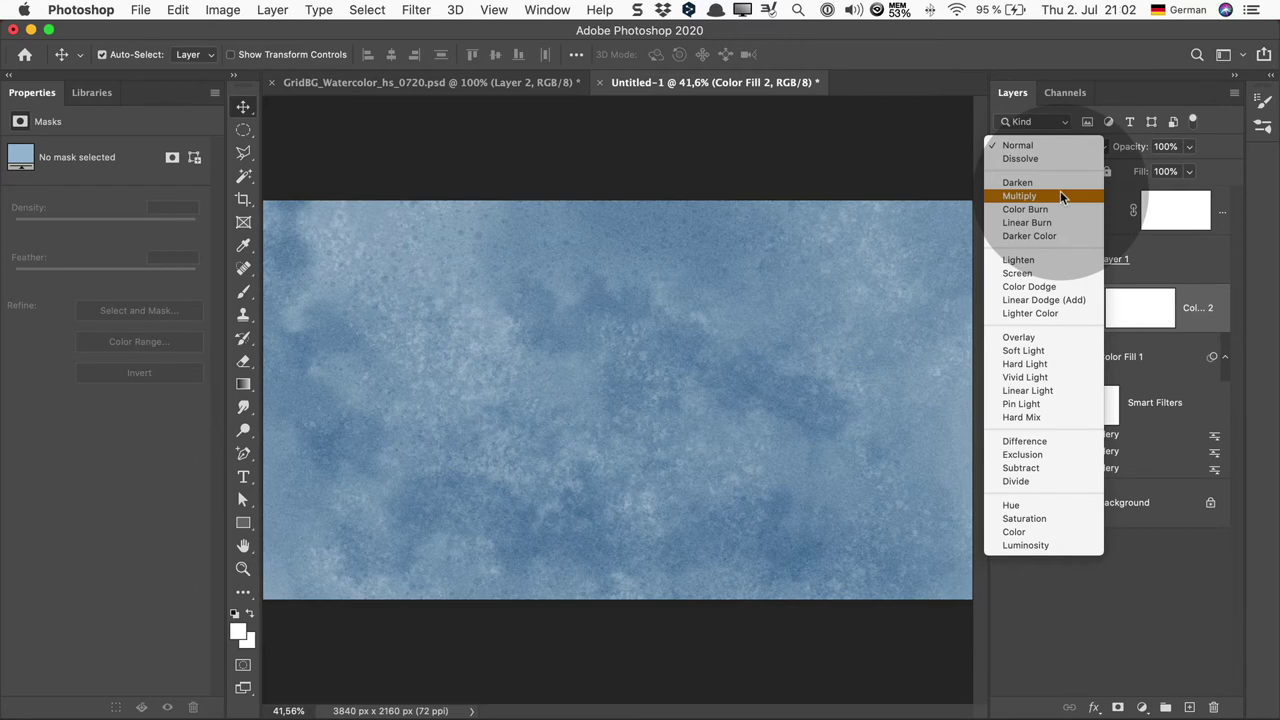
{"action": "left_click", "coordinate": [1060, 196]}
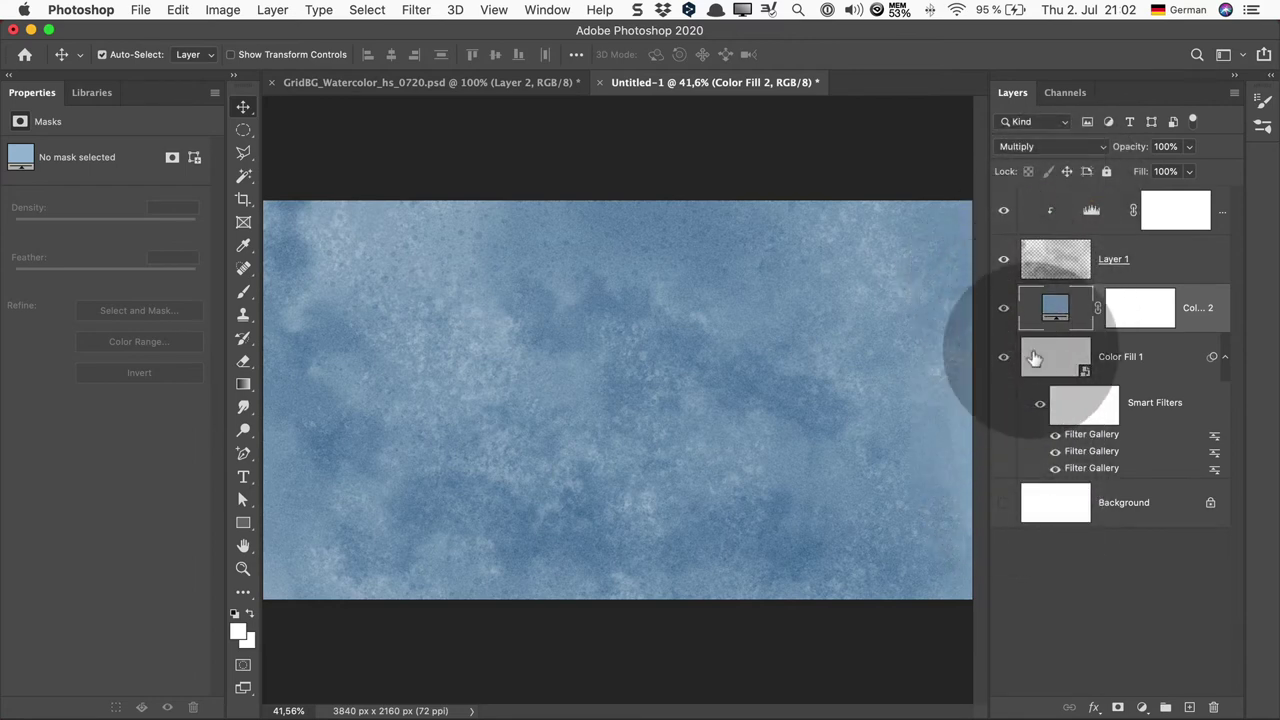
Step: Toggle Layer 1 to compare the texture, re-show the top adjustment, and bring up GridBG_Watercolor_hs_0720.psd
{"action": "left_click", "coordinate": [1003, 259]}
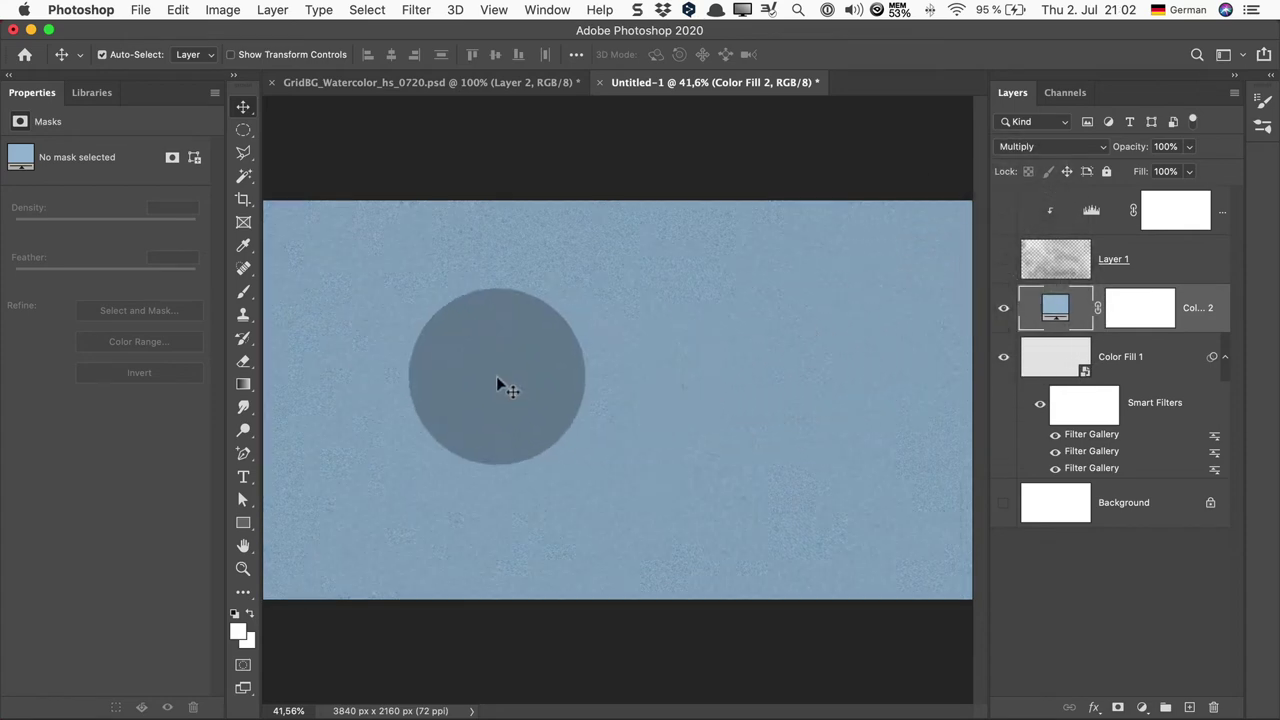
{"action": "left_click", "coordinate": [1003, 259]}
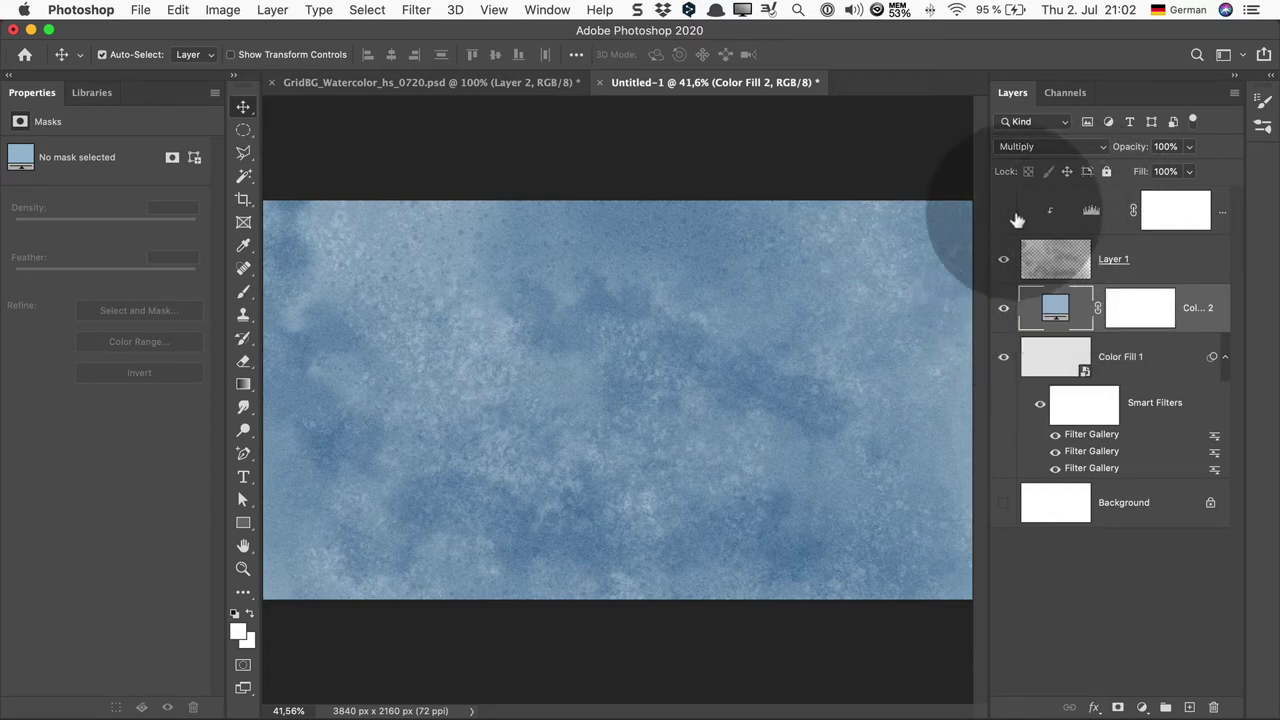
{"action": "left_click", "coordinate": [1003, 210]}
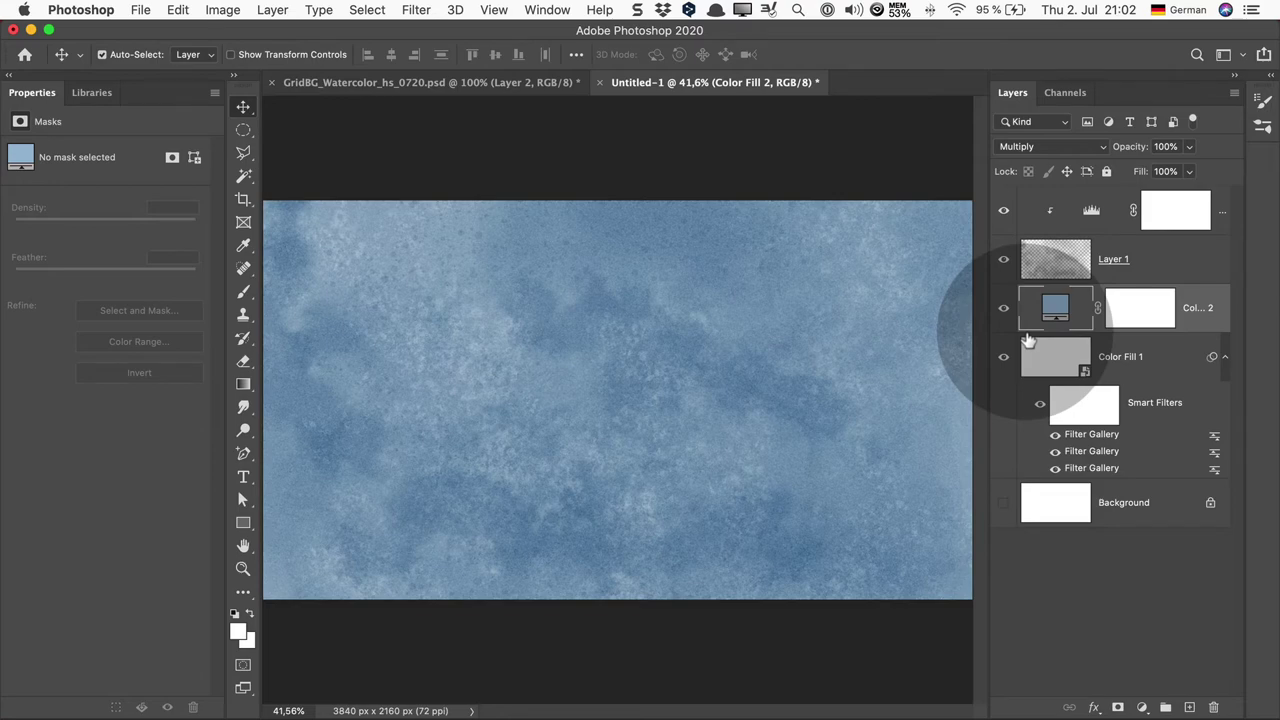
{"action": "left_click", "coordinate": [508, 83]}
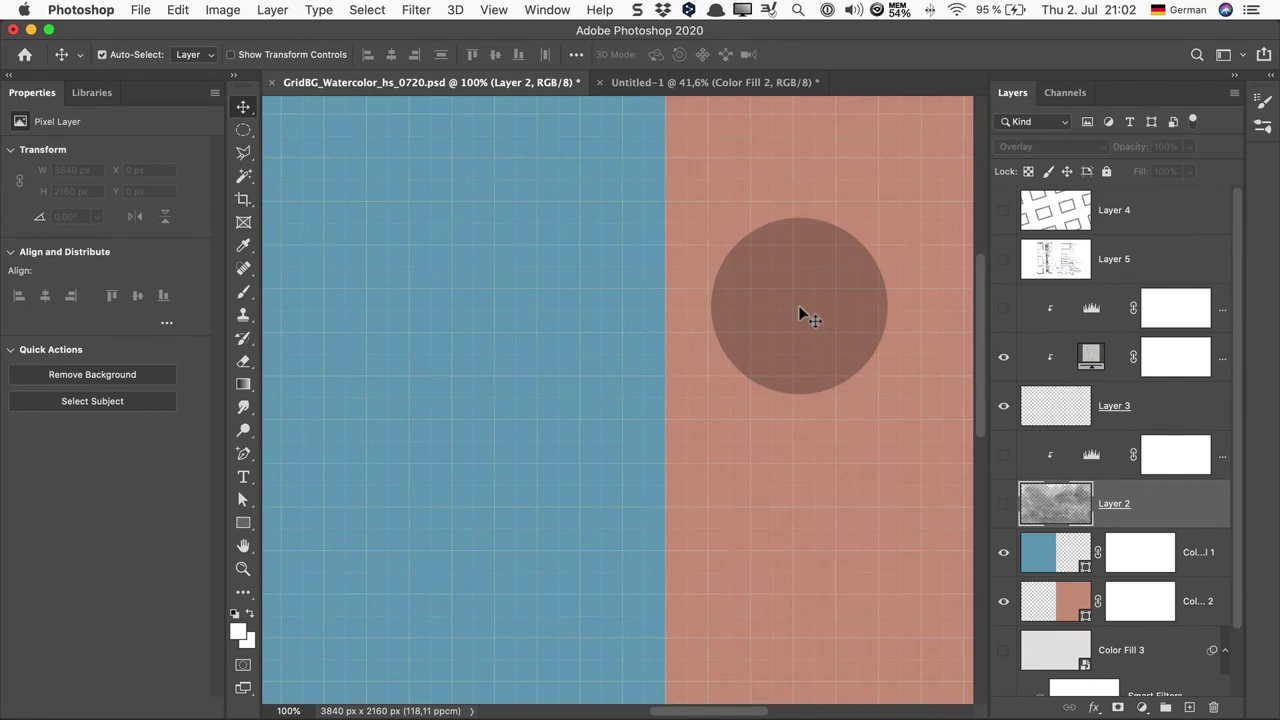
{"action": "mouse_move", "coordinate": [836, 302]}
{"action": "left_mouse_down"}
{"action": "mouse_move", "coordinate": [764, 322]}
{"action": "mouse_move", "coordinate": [774, 311]}
{"action": "left_mouse_up"}
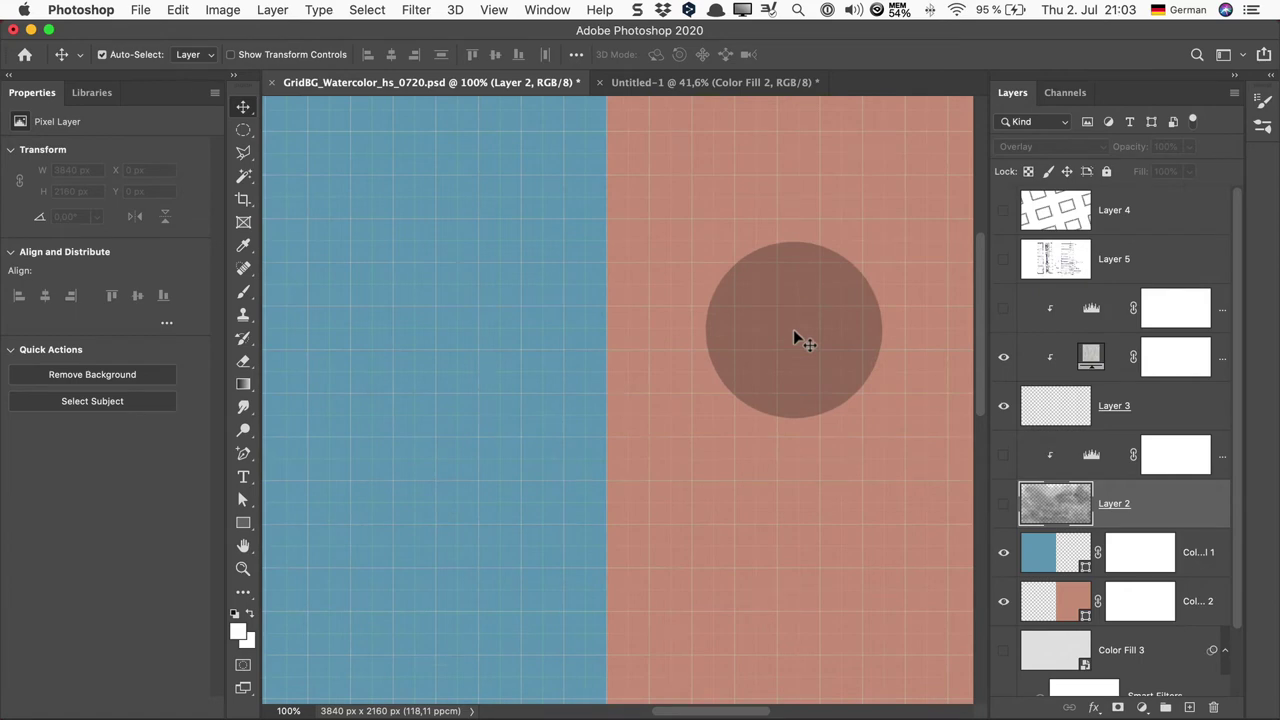
{"action": "key", "text": "super+0"}
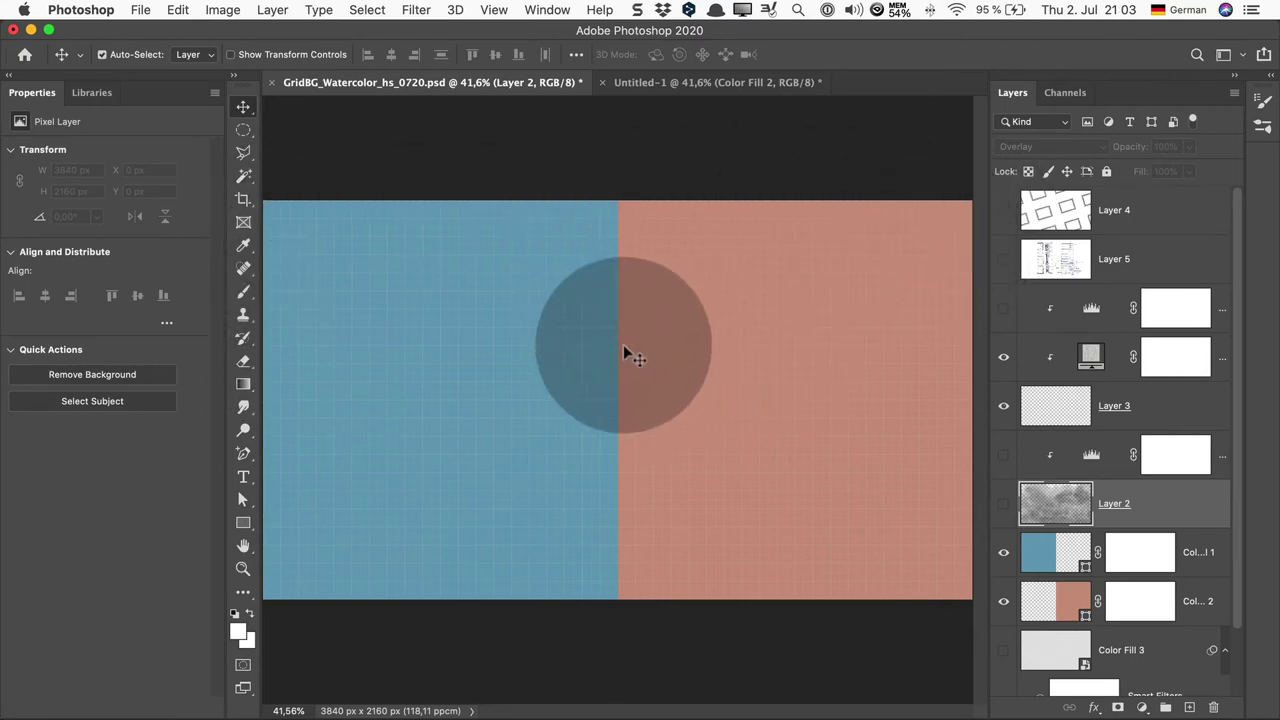
{"action": "key", "text": "super+1"}
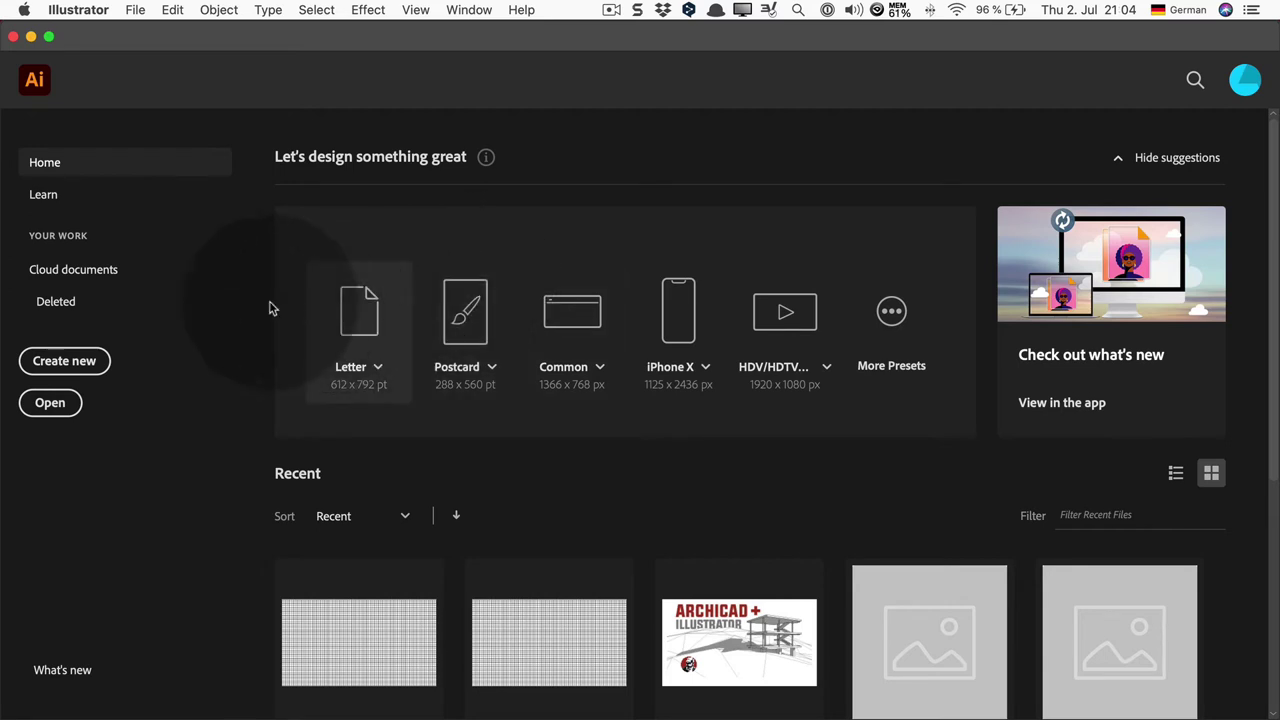
Step: Create a blank 3840 × 2160 px document from the Custom recent preset, then browse the full tools list
{"action": "left_click", "coordinate": [77, 366]}
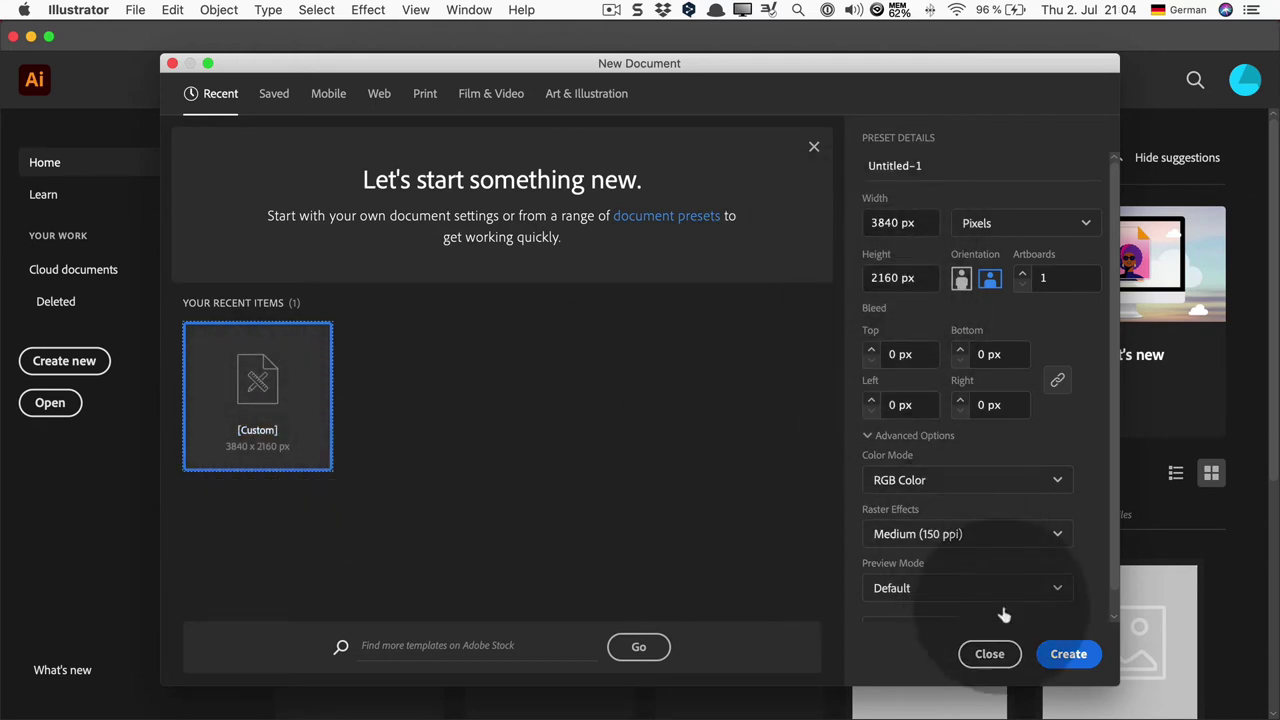
{"action": "left_click", "coordinate": [1066, 654]}
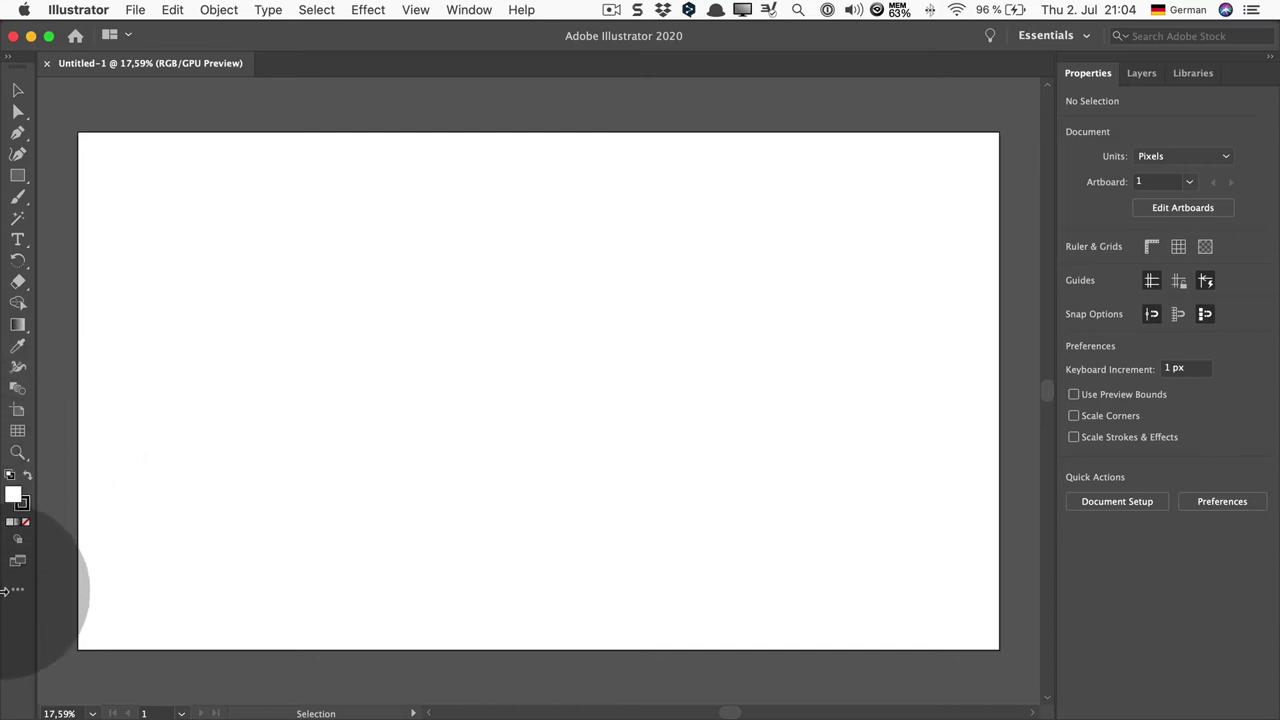
{"action": "left_click", "coordinate": [15, 594]}
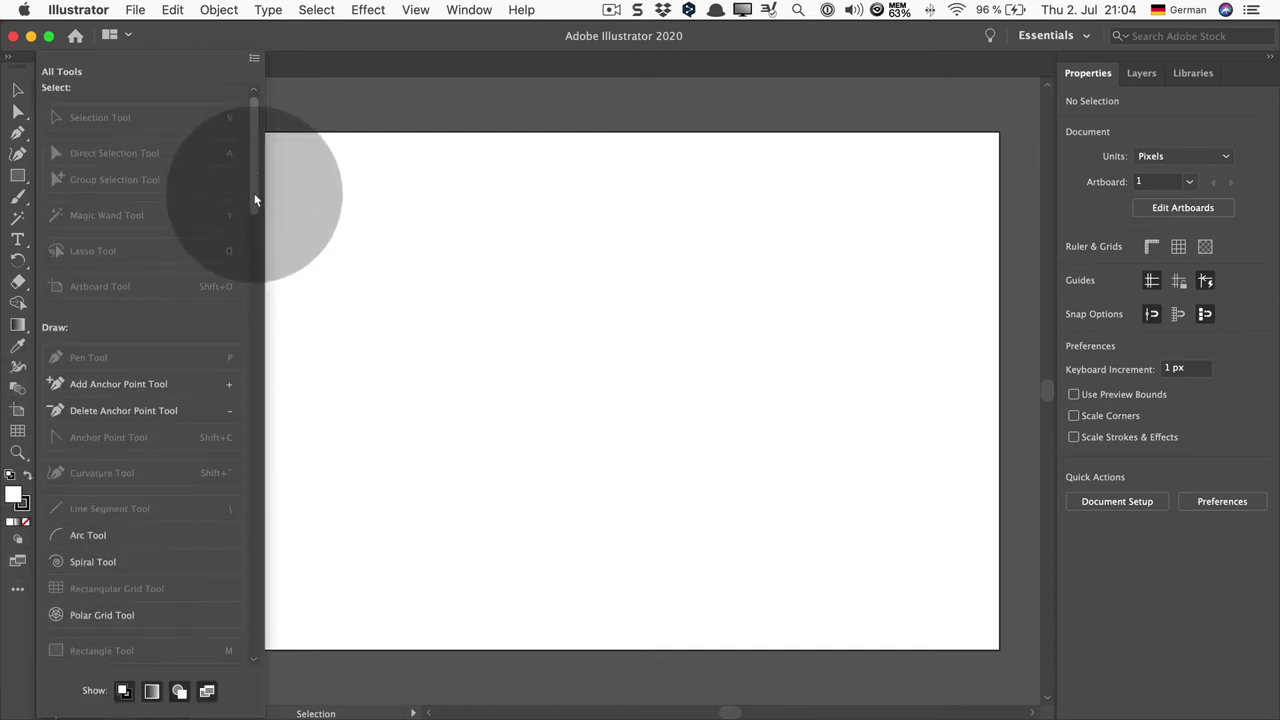
{"action": "left_click_drag", "start_coordinate": [254, 200], "coordinate": [254, 300]}
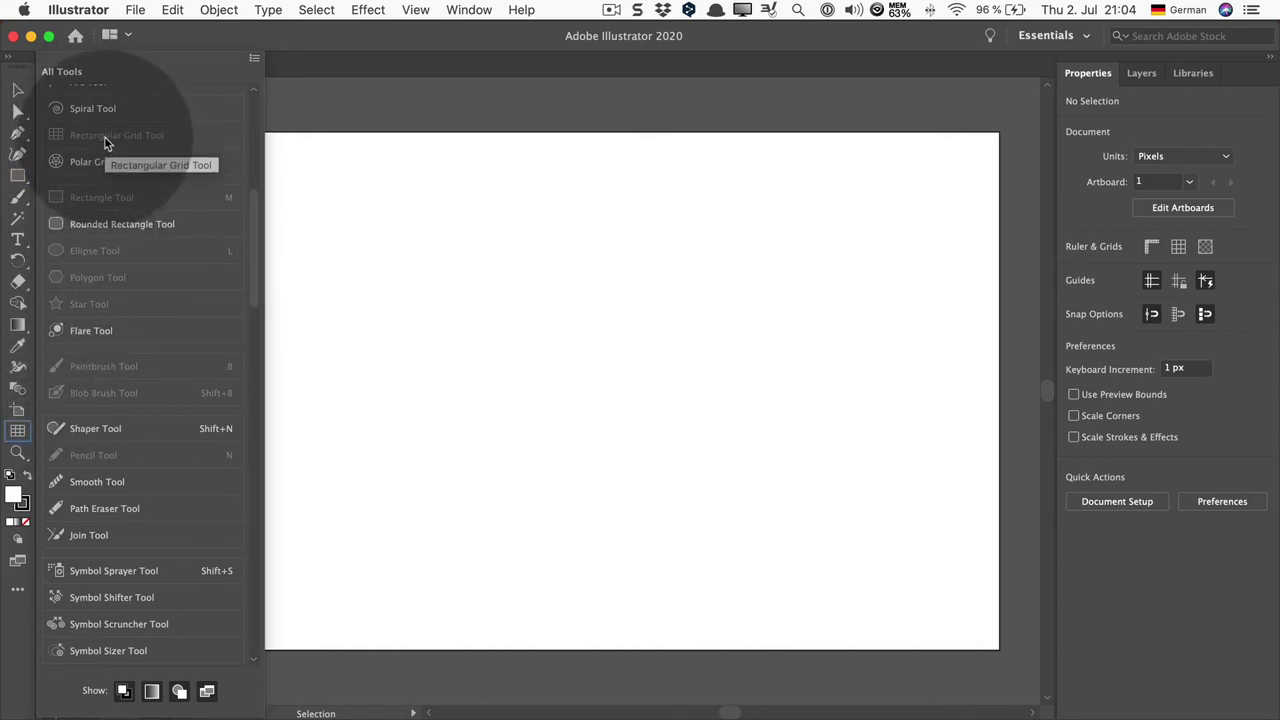
{"action": "left_click", "coordinate": [22, 597]}
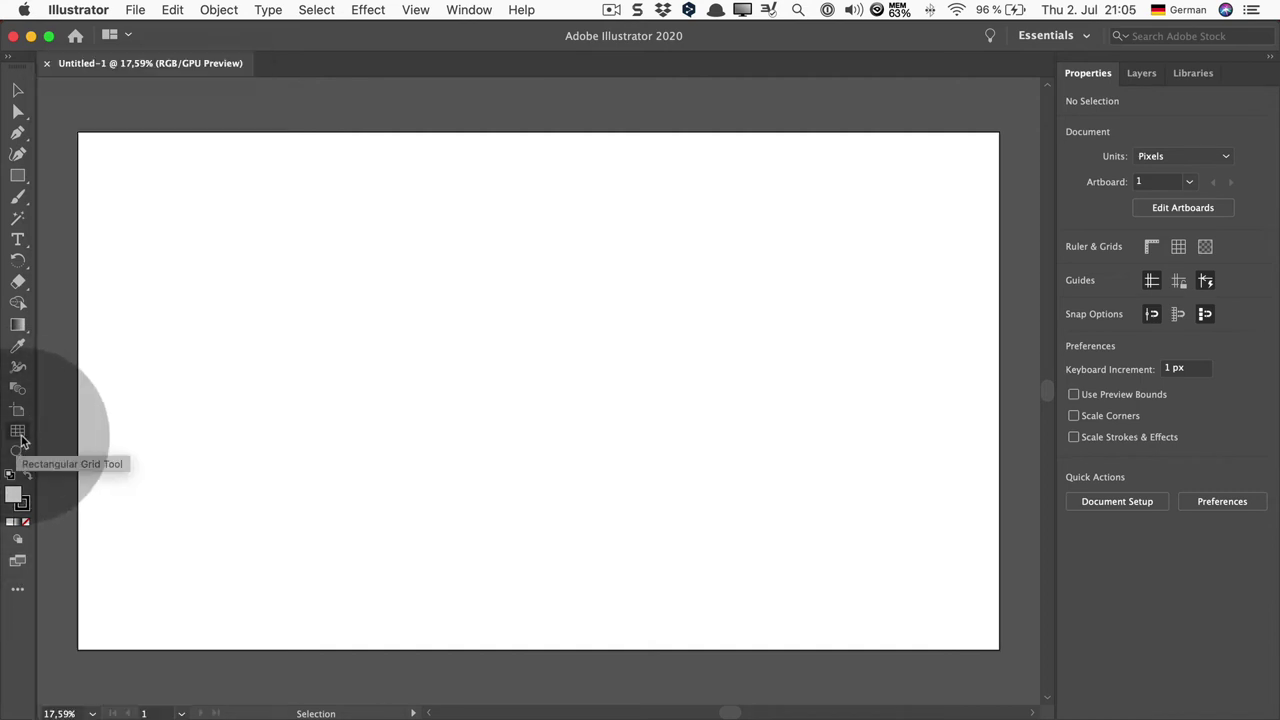
Step: Give the Rectangular Grid Tool 21 horizontal dividers and 39 vertical dividers
{"action": "left_click", "coordinate": [1140, 73]}
{"action": "left_click_drag", "start_coordinate": [900, 301], "coordinate": [614, 427]}
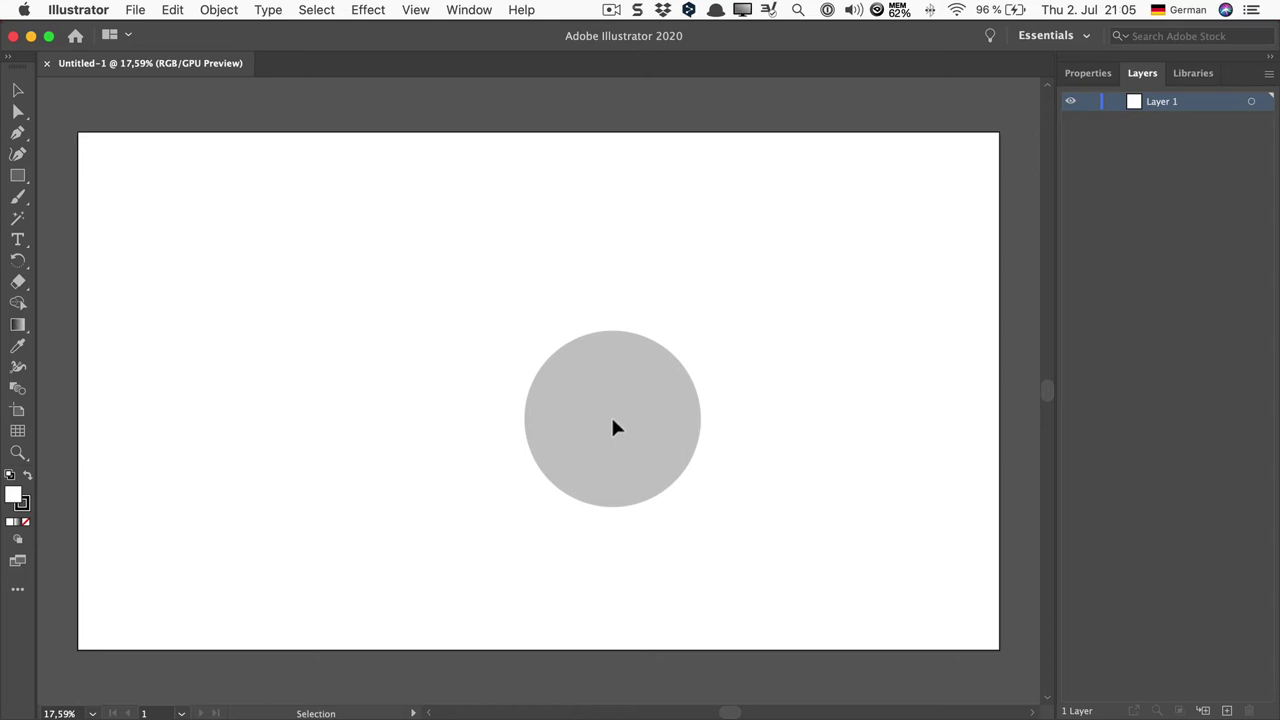
{"action": "left_click_drag", "start_coordinate": [614, 427], "coordinate": [25, 445]}
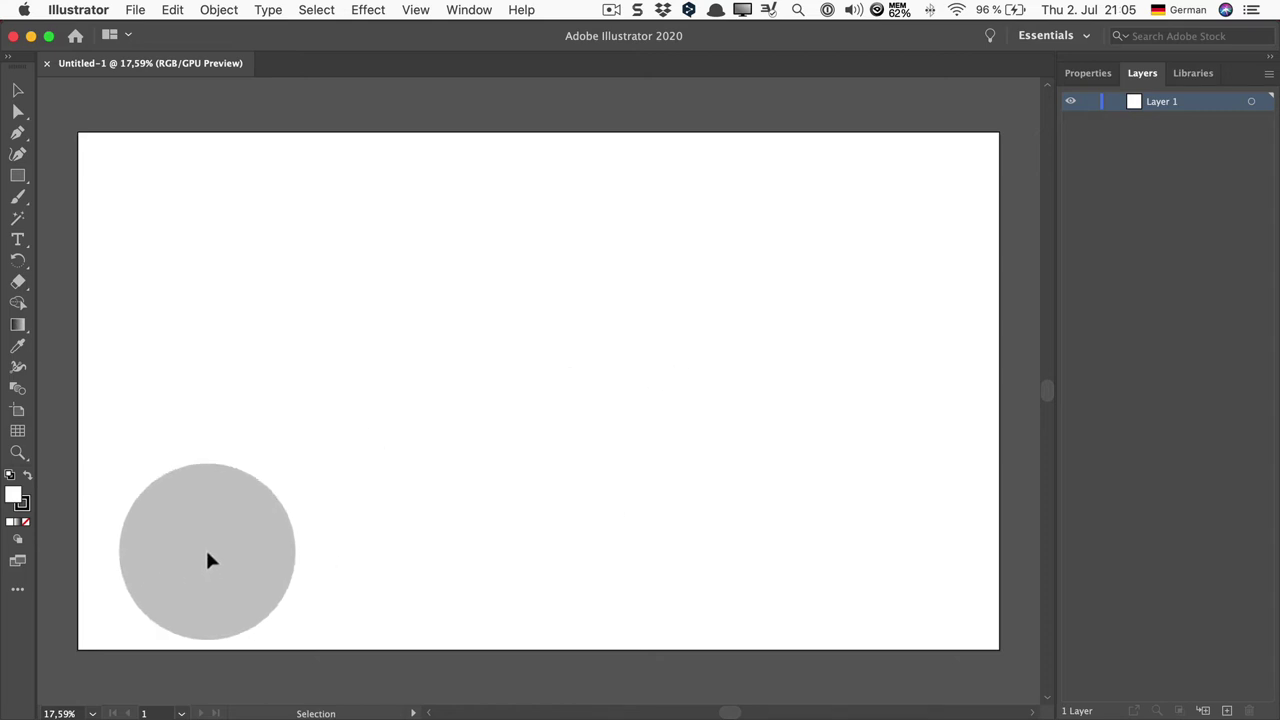
{"action": "left_click", "coordinate": [17, 435]}
{"action": "double_click", "coordinate": [17, 435]}
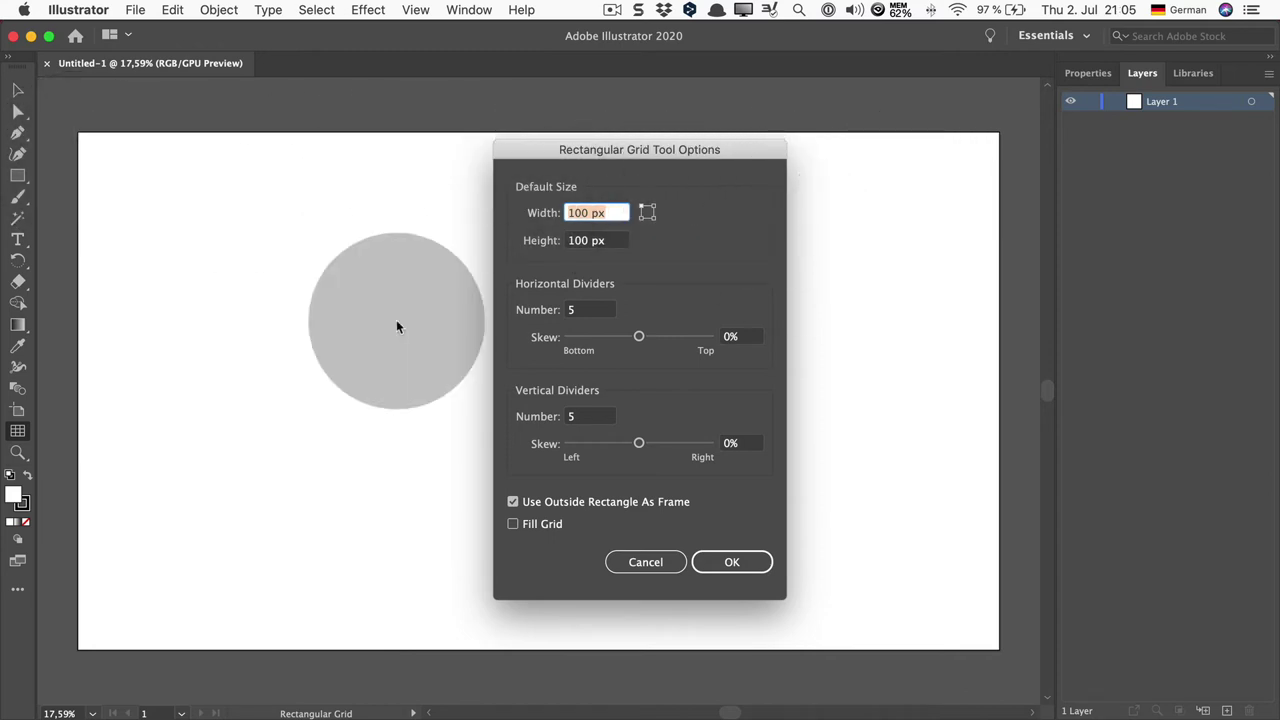
{"action": "left_click", "coordinate": [592, 310]}
{"action": "type", "text": "21"}
{"action": "key", "text": "Tab"}
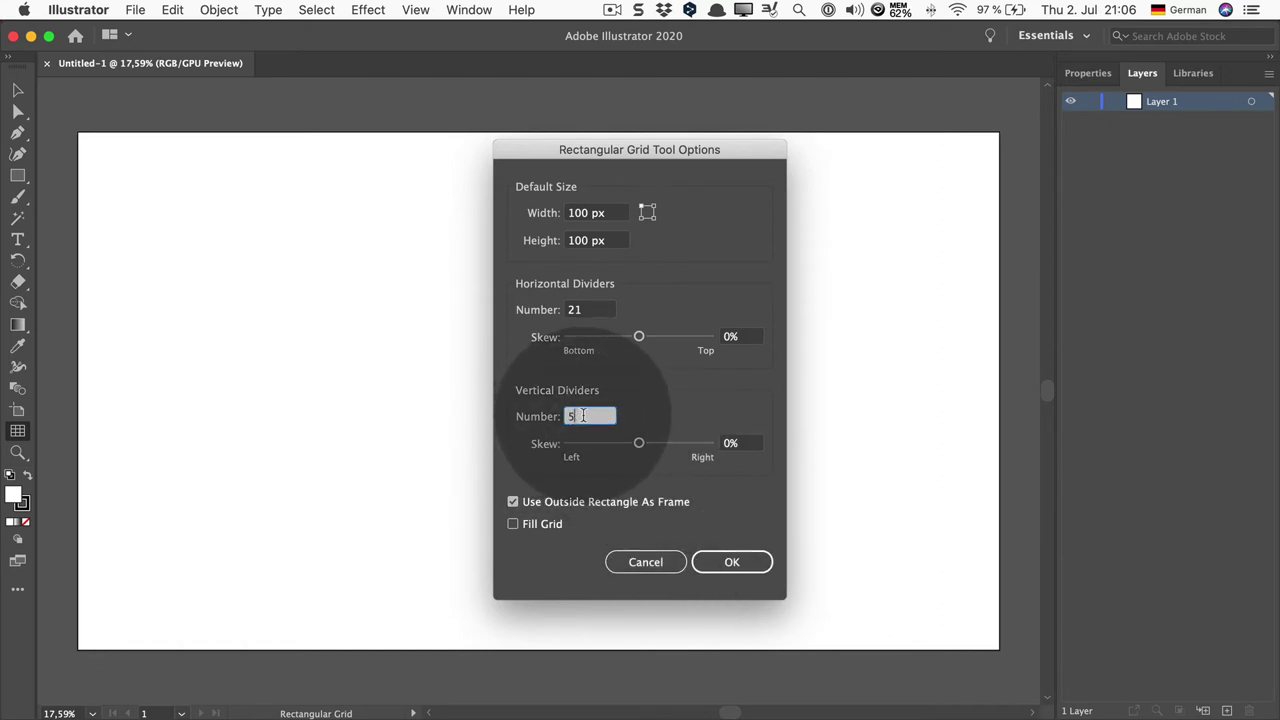
{"action": "type", "text": "35"}
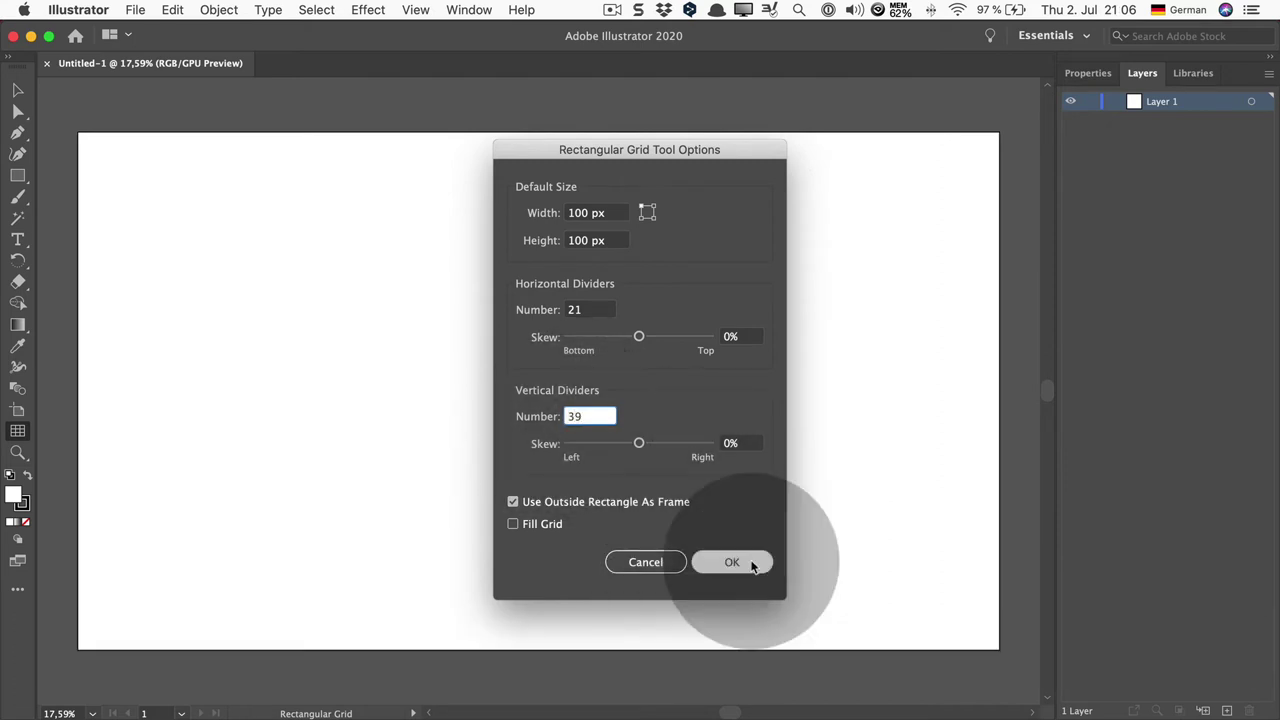
{"action": "left_click", "coordinate": [728, 562]}
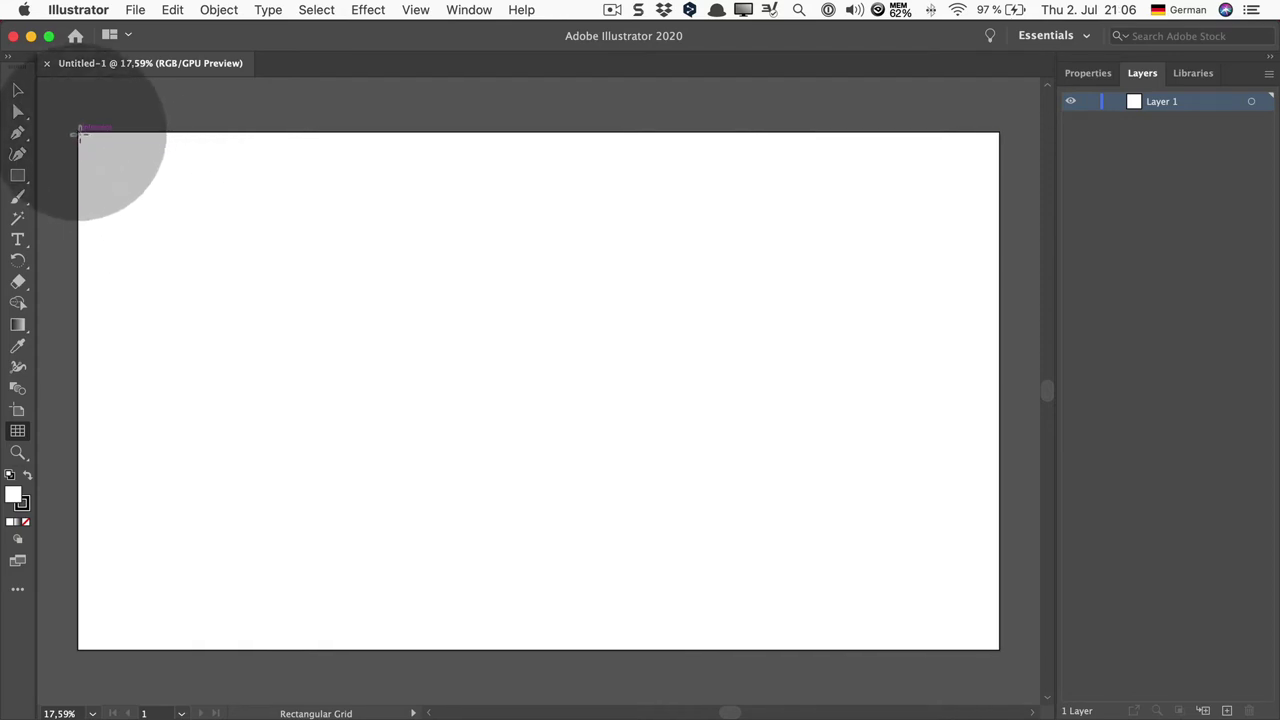
Step: Draw a rectangular grid across the whole artboard with a 0,5 pt stroke, then deselect it
{"action": "left_click_drag", "start_coordinate": [80, 133], "coordinate": [1000, 651]}
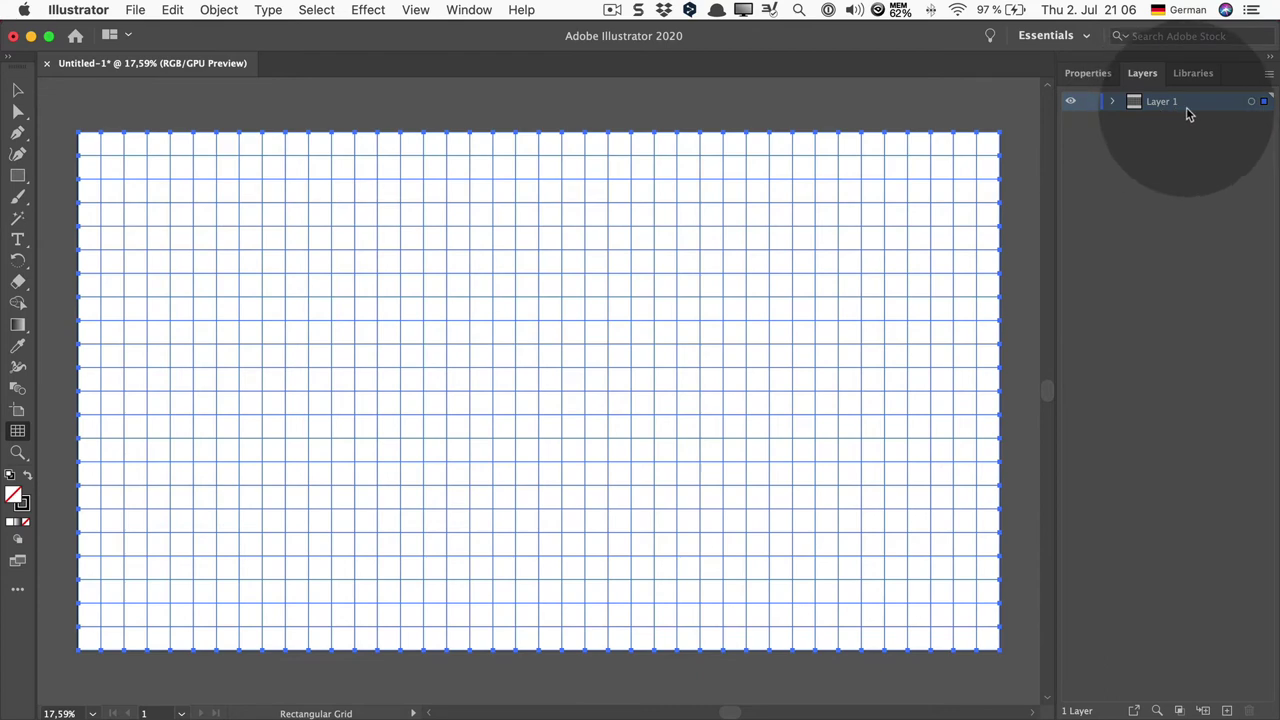
{"action": "left_click", "coordinate": [1086, 73]}
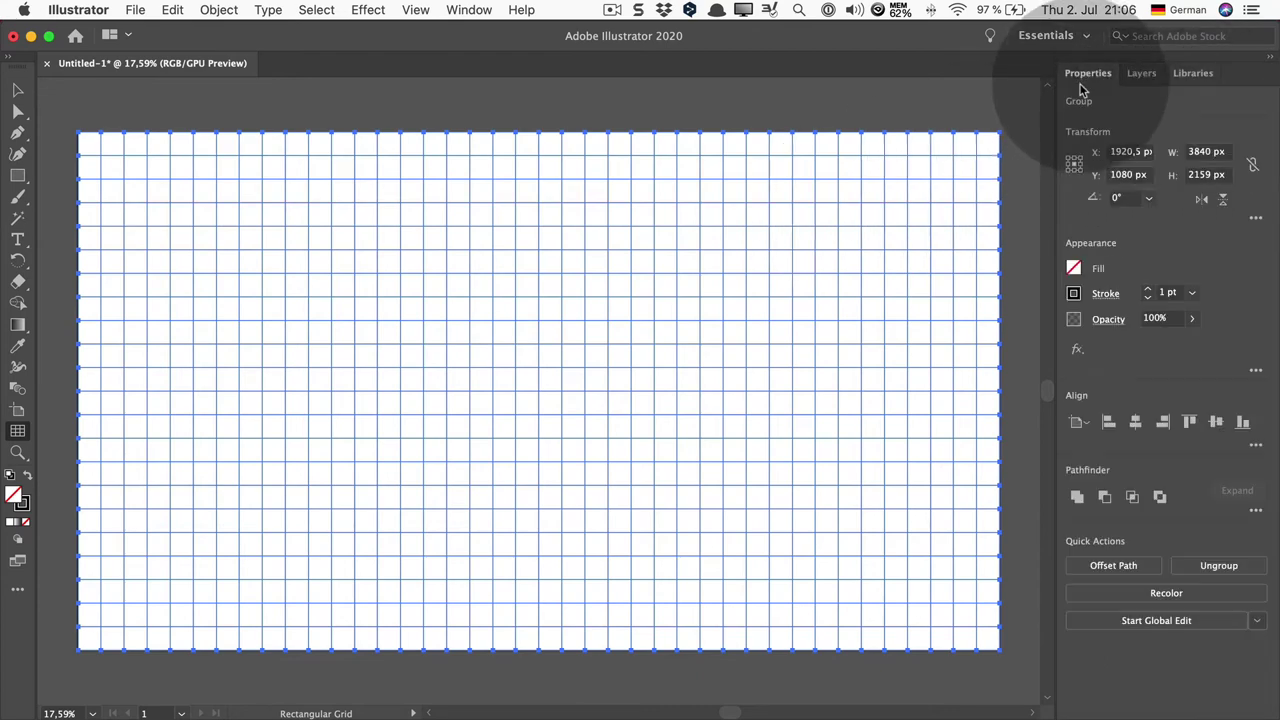
{"action": "left_click", "coordinate": [1191, 295]}
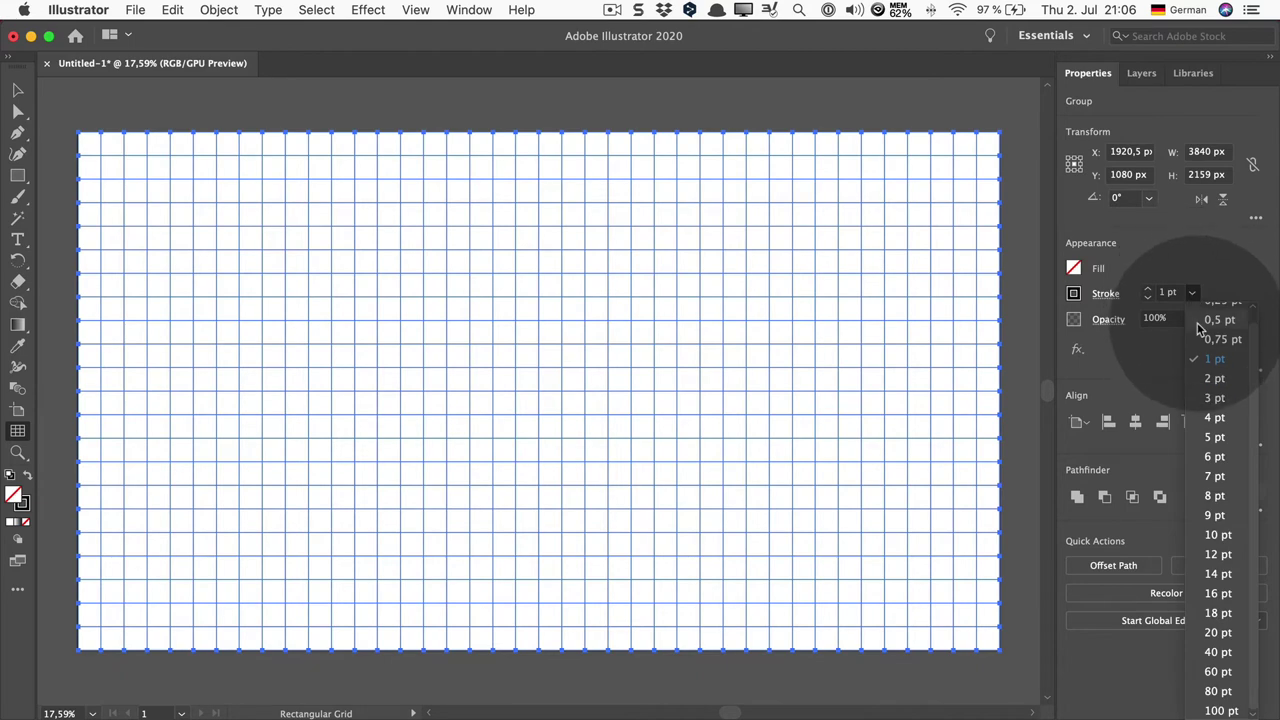
{"action": "left_click", "coordinate": [1218, 320]}
{"action": "key", "text": "super+shift+a"}
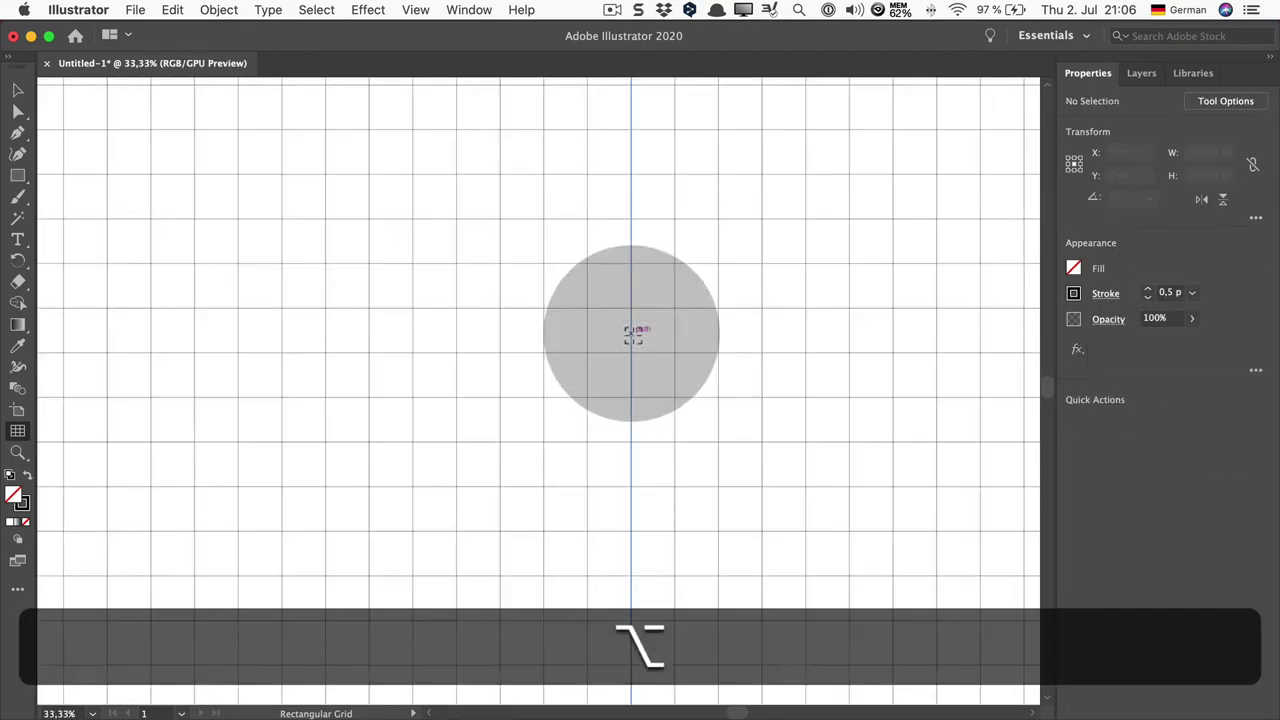
{"action": "scroll", "coordinate": [632, 333], "scroll_direction": "up", "scroll_amount": 5, "text": "alt"}
{"action": "scroll", "coordinate": [634, 334], "scroll_direction": "down", "scroll_amount": 4, "text": "alt"}
{"action": "scroll", "coordinate": [634, 334], "scroll_direction": "down", "scroll_amount": 2, "text": "alt"}
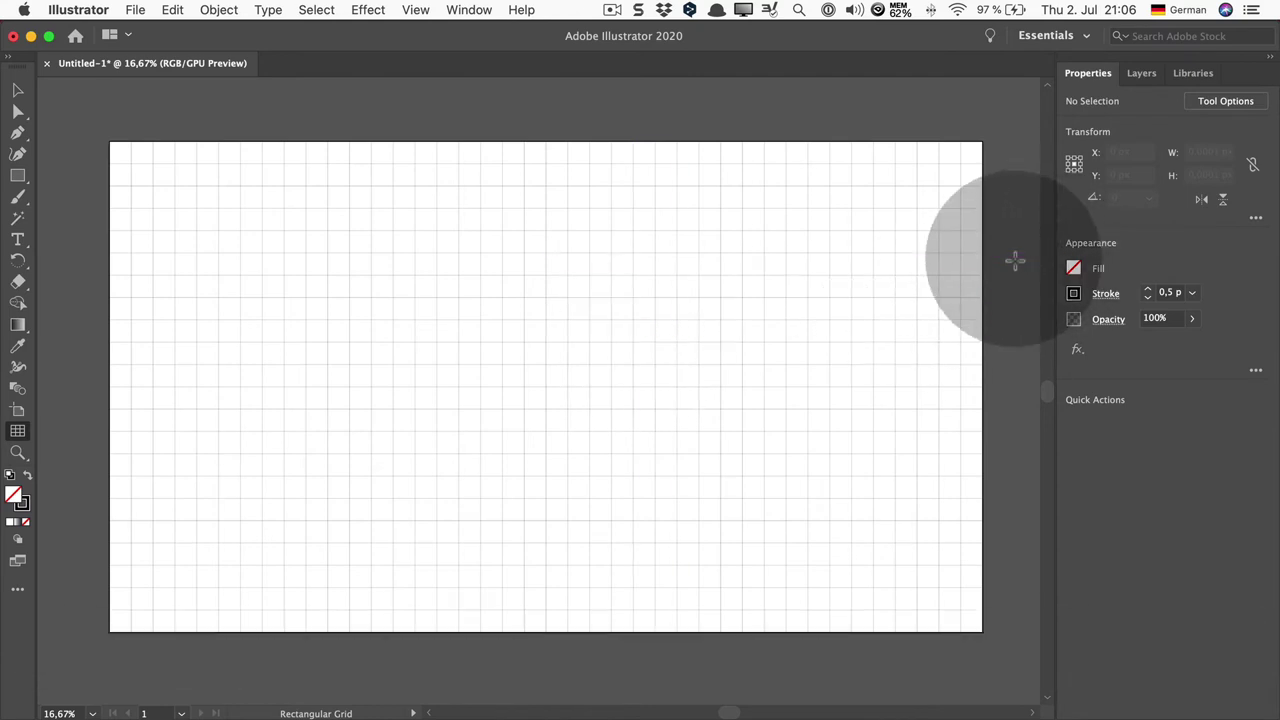
{"action": "left_click", "coordinate": [1141, 73]}
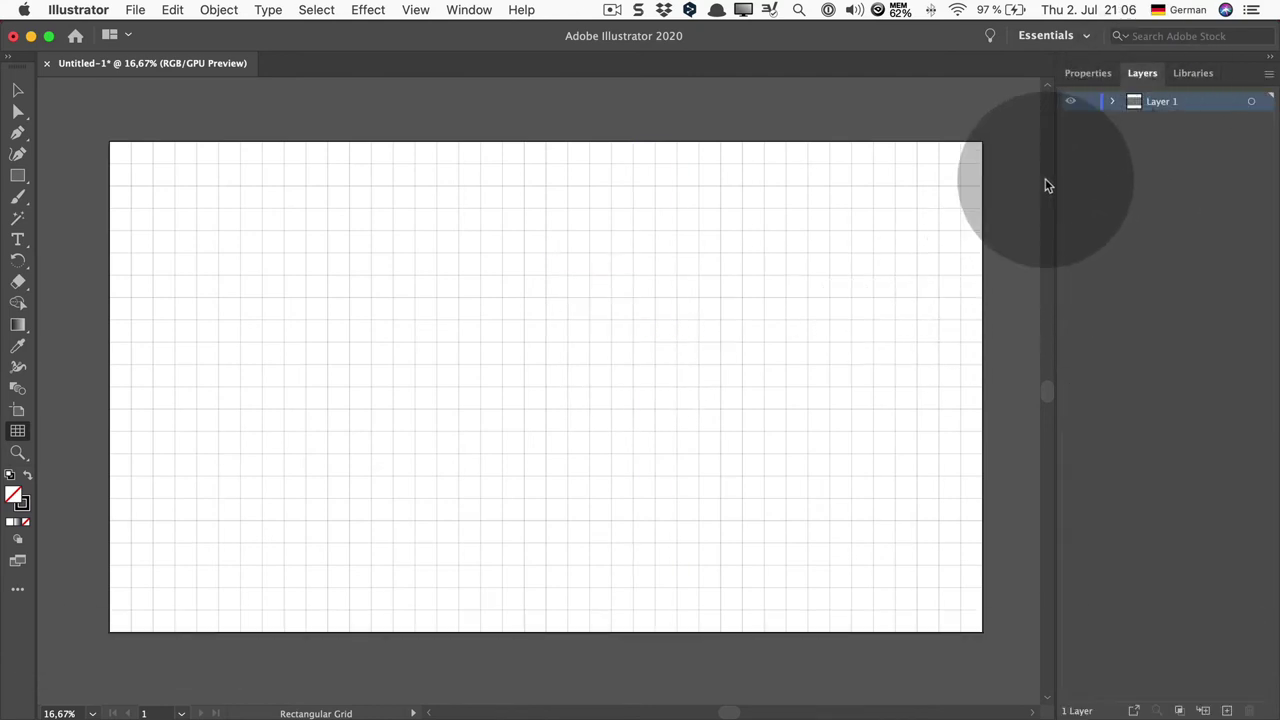
Step: Add a new Layer 2 and move it below Layer 1
{"action": "left_click_drag", "start_coordinate": [1045, 186], "coordinate": [1230, 710]}
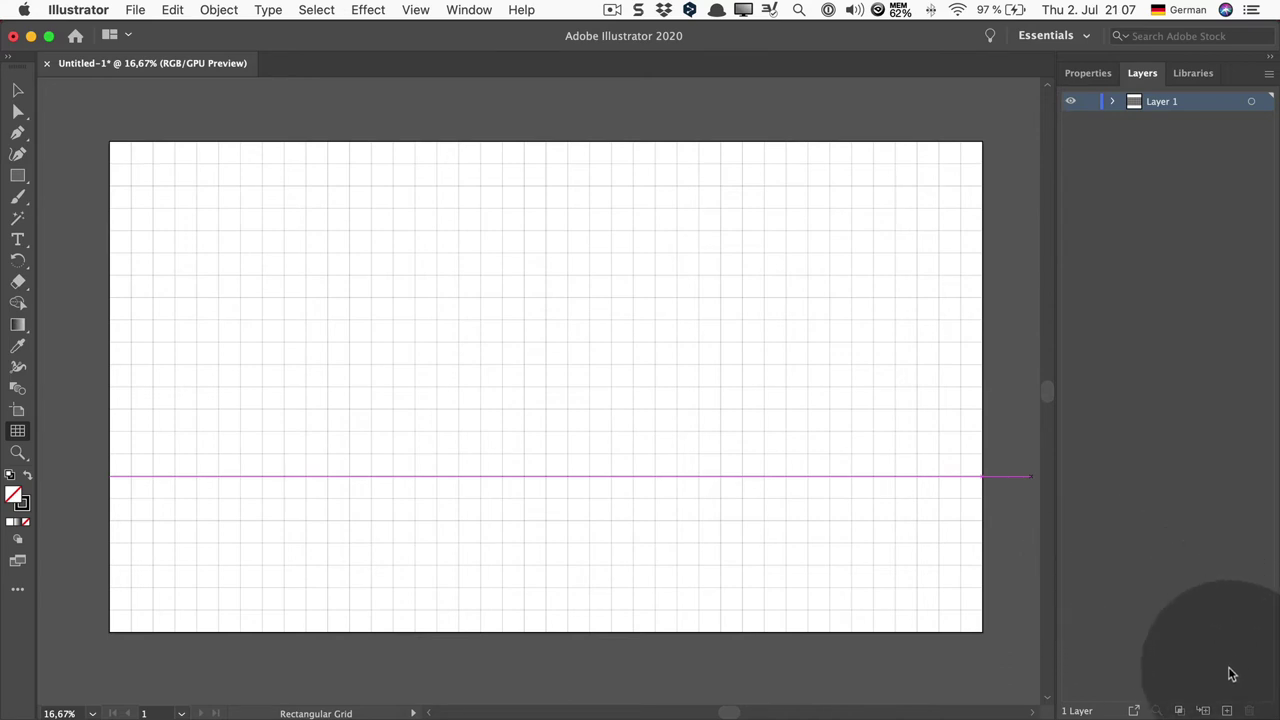
{"action": "left_click", "coordinate": [1228, 710]}
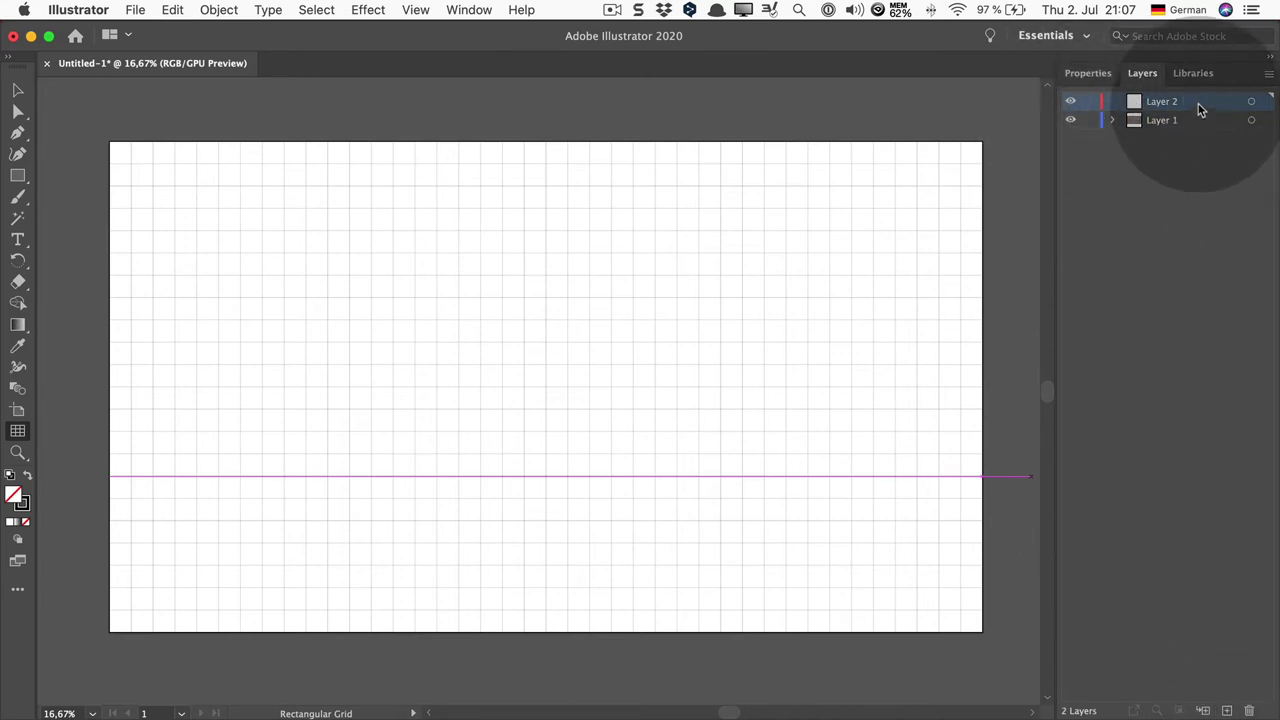
{"action": "left_click_drag", "start_coordinate": [1196, 104], "coordinate": [1199, 129]}
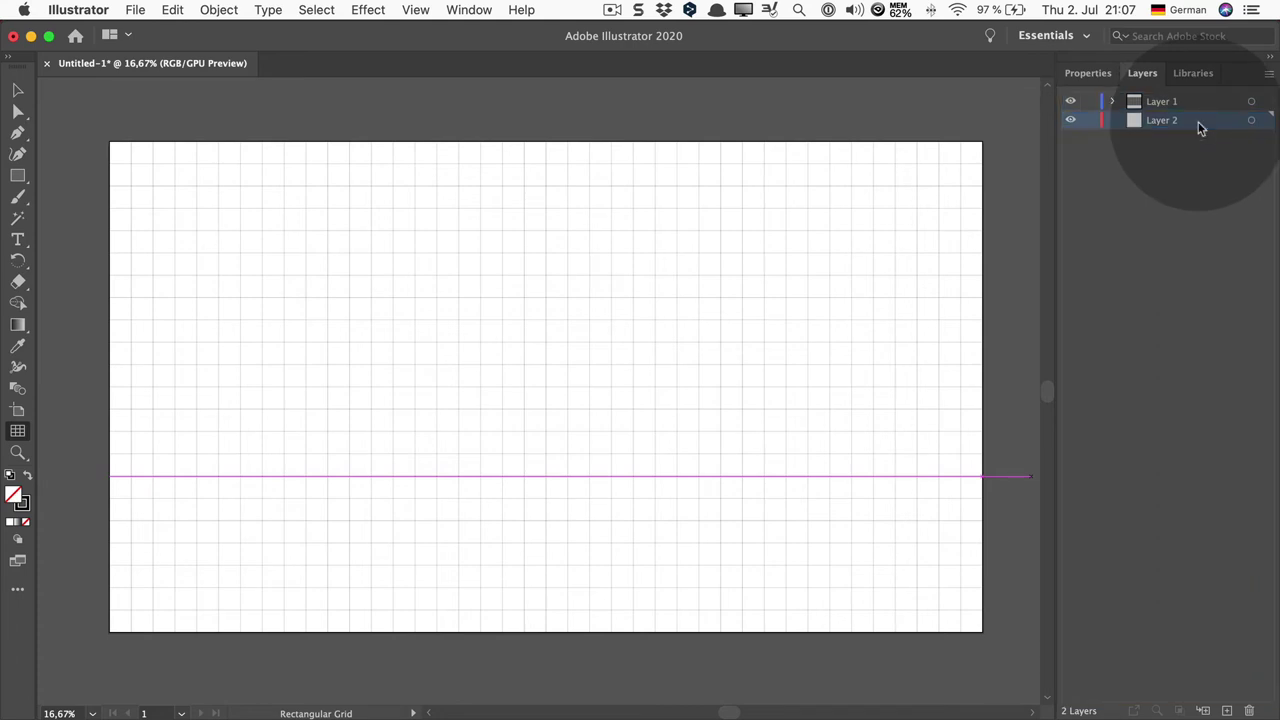
{"action": "mouse_move", "coordinate": [866, 429]}
{"action": "left_mouse_down"}
{"action": "mouse_move", "coordinate": [828, 432]}
{"action": "mouse_move", "coordinate": [728, 388]}
{"action": "left_mouse_up"}
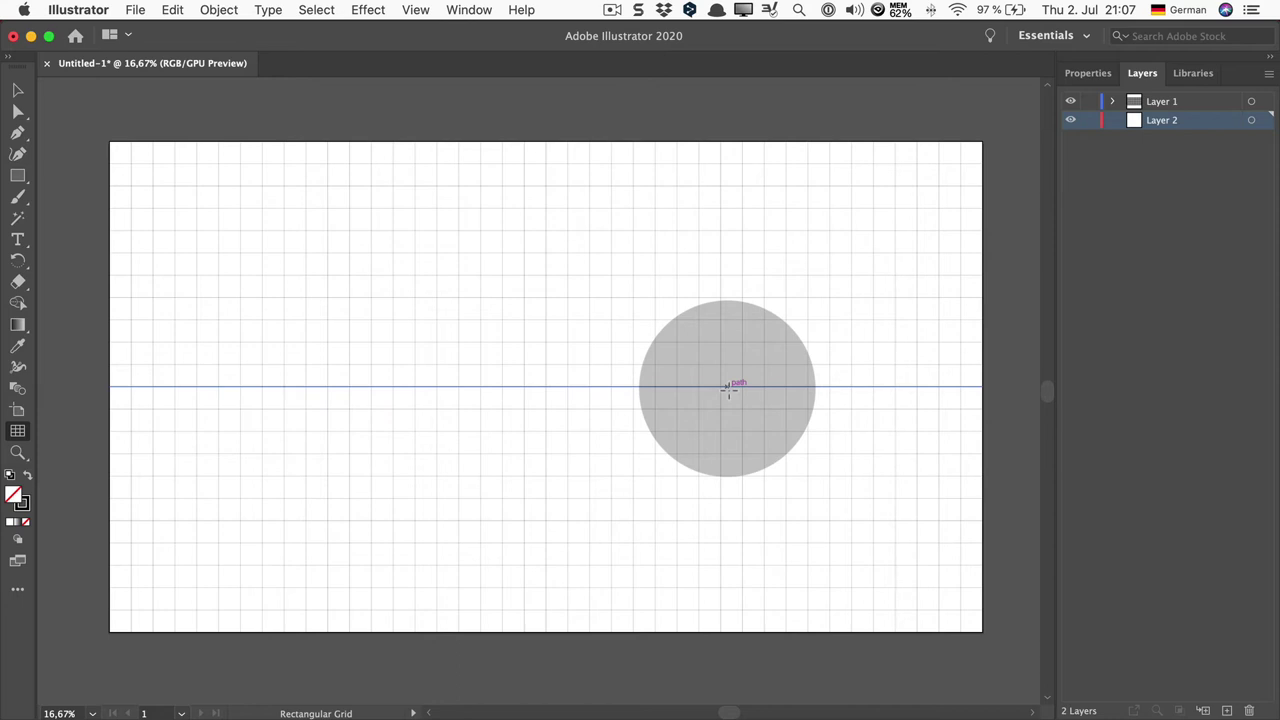
{"action": "left_click_drag", "start_coordinate": [727, 388], "coordinate": [30, 520]}
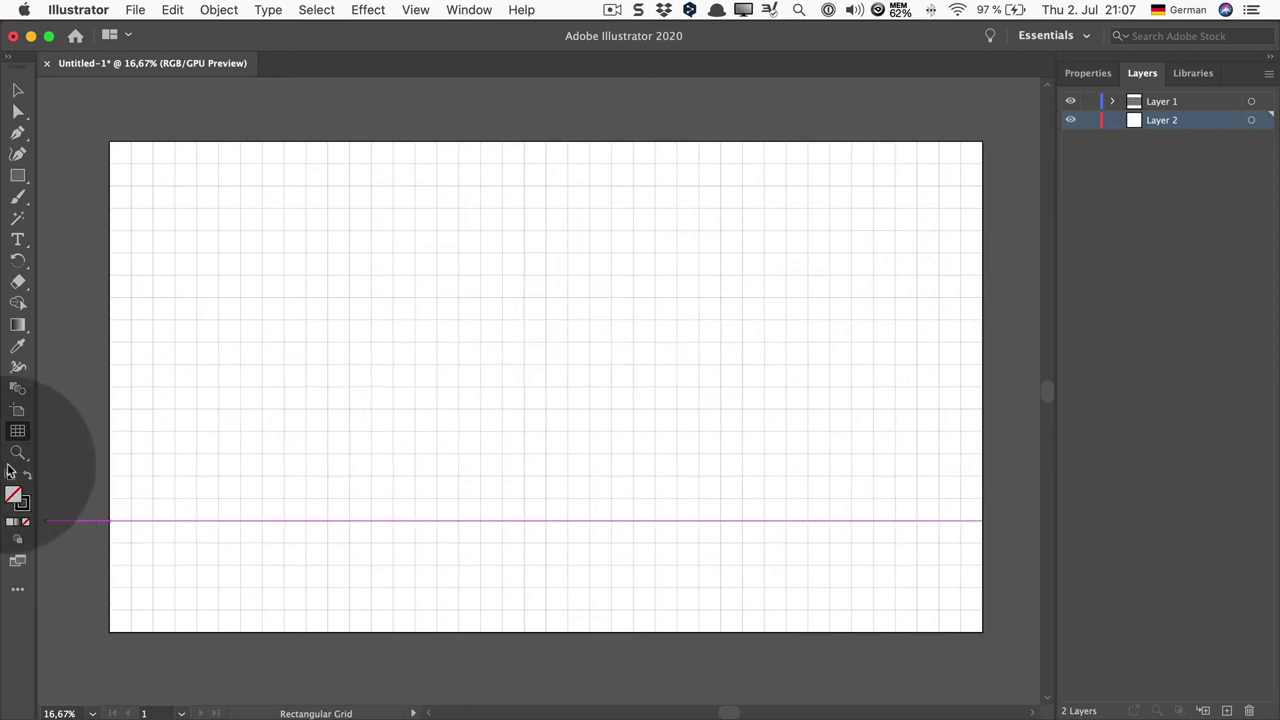
Step: Change the Rectangular Grid Tool to 43 horizontal and 79 vertical dividers
{"action": "double_click", "coordinate": [18, 432]}
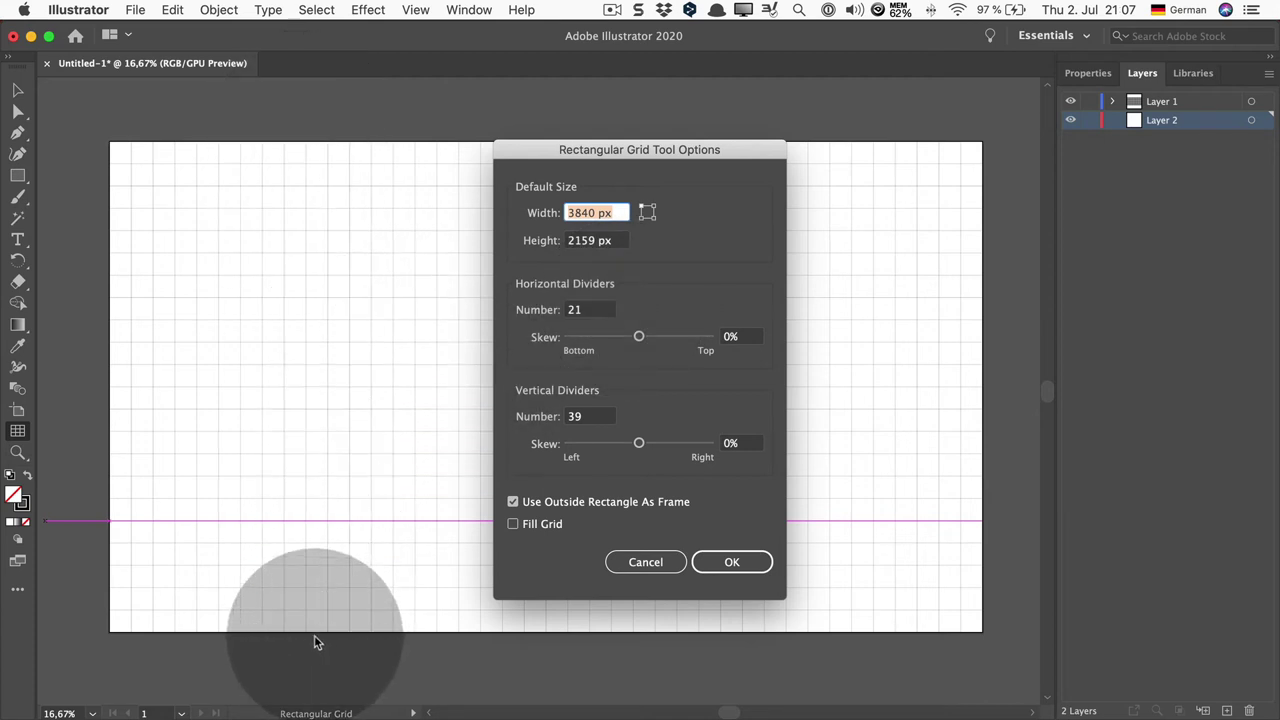
{"action": "left_click", "coordinate": [590, 309]}
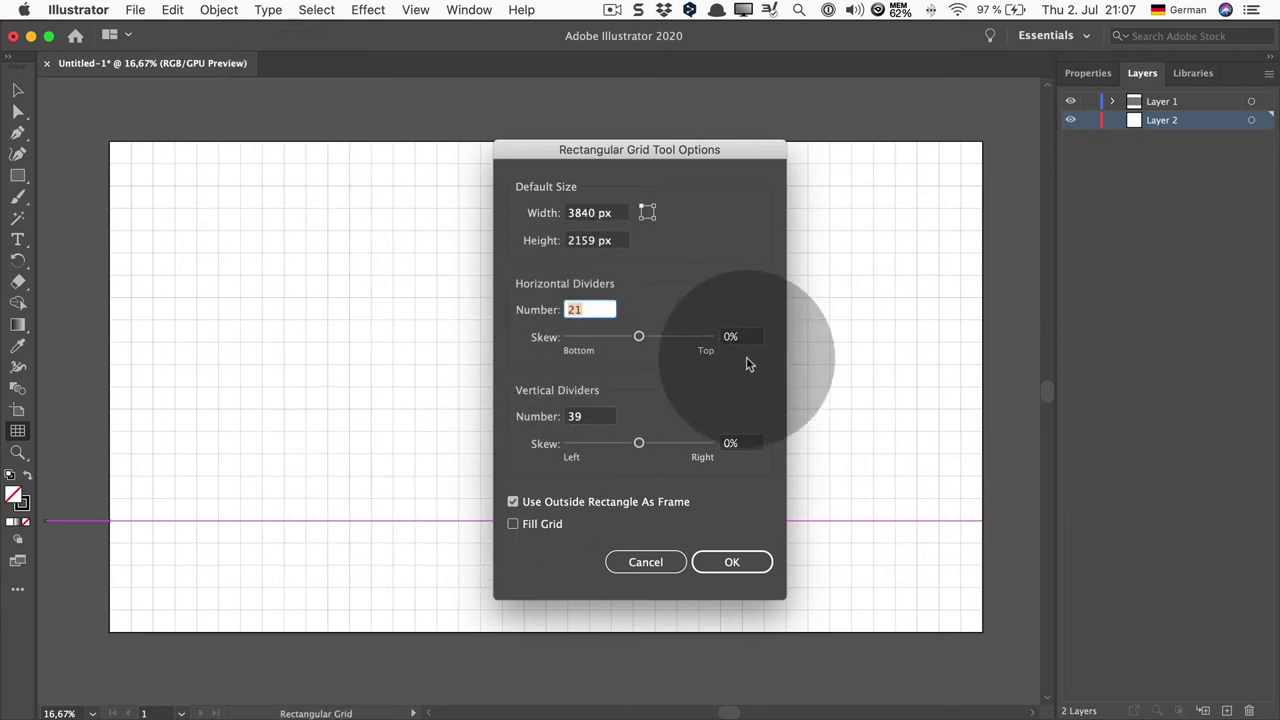
{"action": "type", "text": "43"}
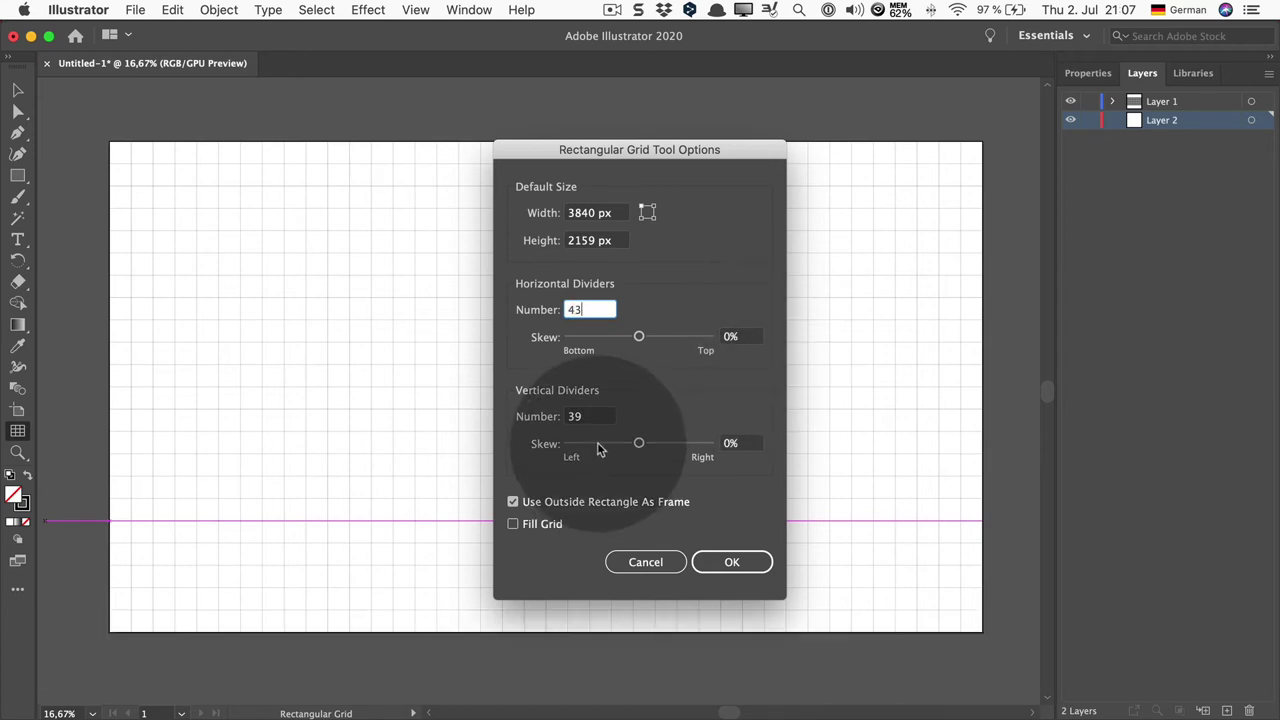
{"action": "left_click", "coordinate": [596, 418]}
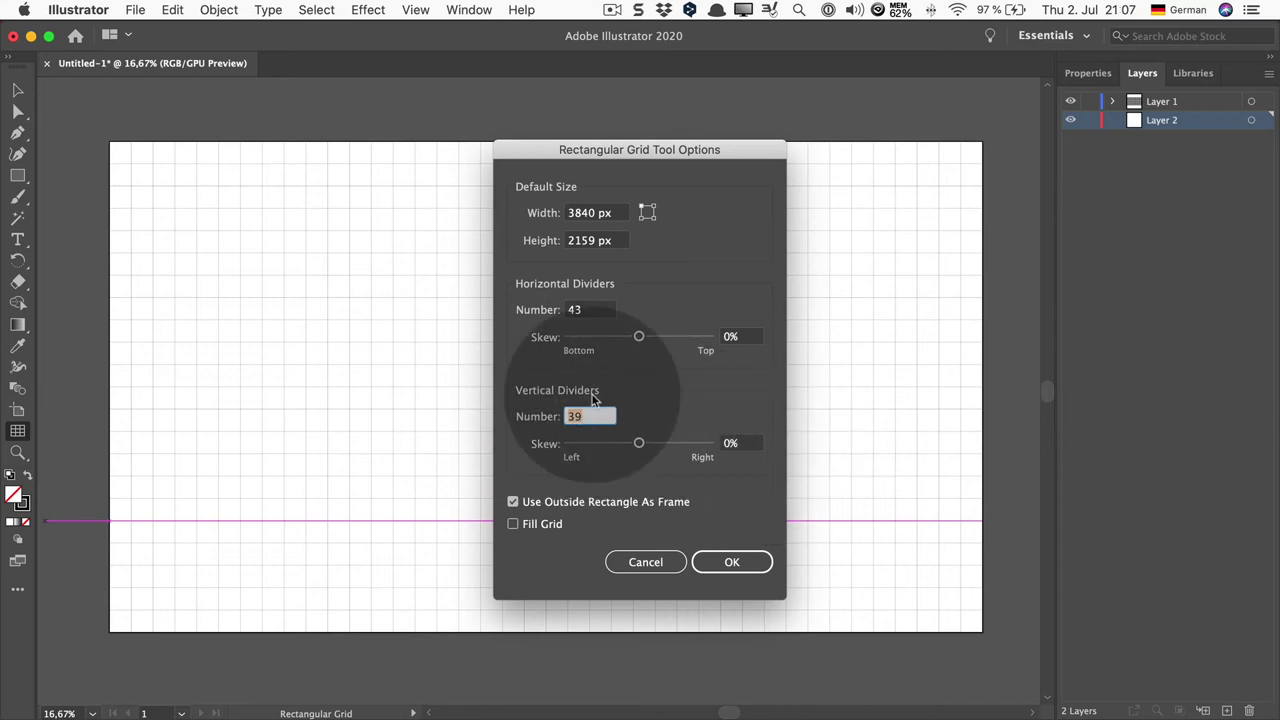
{"action": "type", "text": "79"}
{"action": "left_click", "coordinate": [731, 562]}
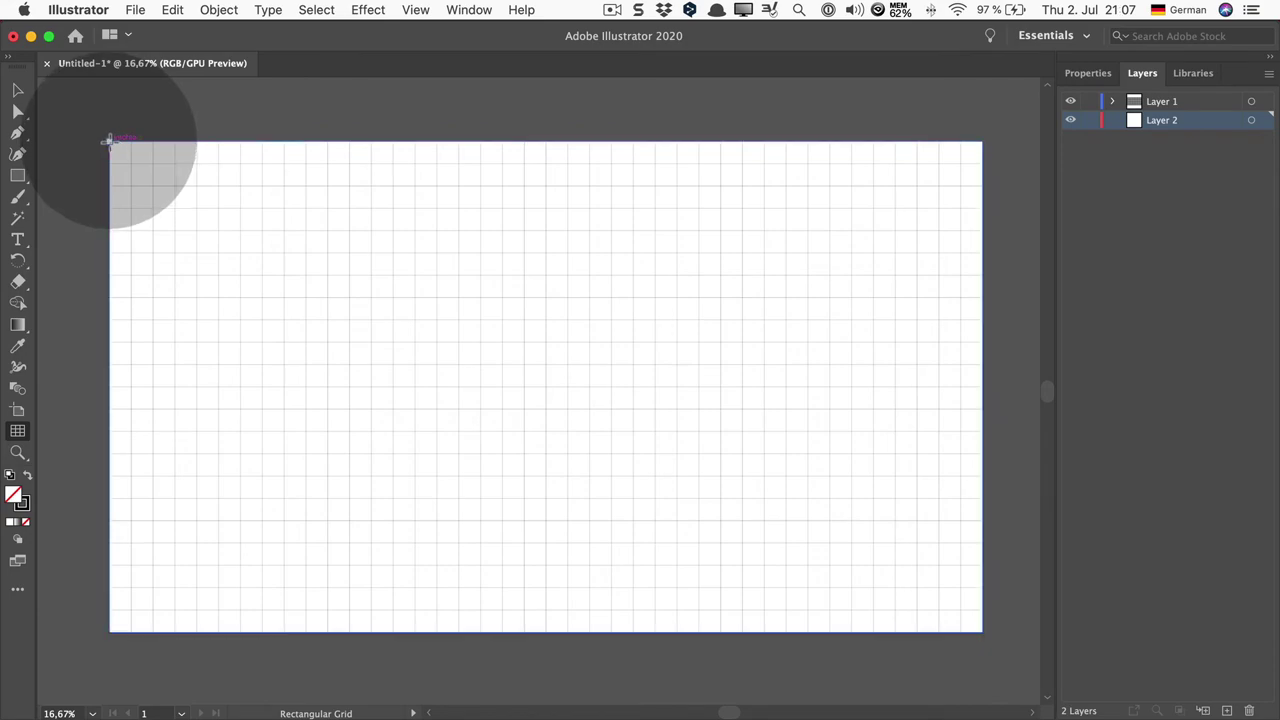
Step: Draw a denser full-artboard grid on Layer 2 with 0,25 pt lines, then fit the artboard in view
{"action": "mouse_move", "coordinate": [110, 141]}
{"action": "left_mouse_down"}
{"action": "mouse_move", "coordinate": [1007, 645]}
{"action": "mouse_move", "coordinate": [983, 632]}
{"action": "left_mouse_up"}
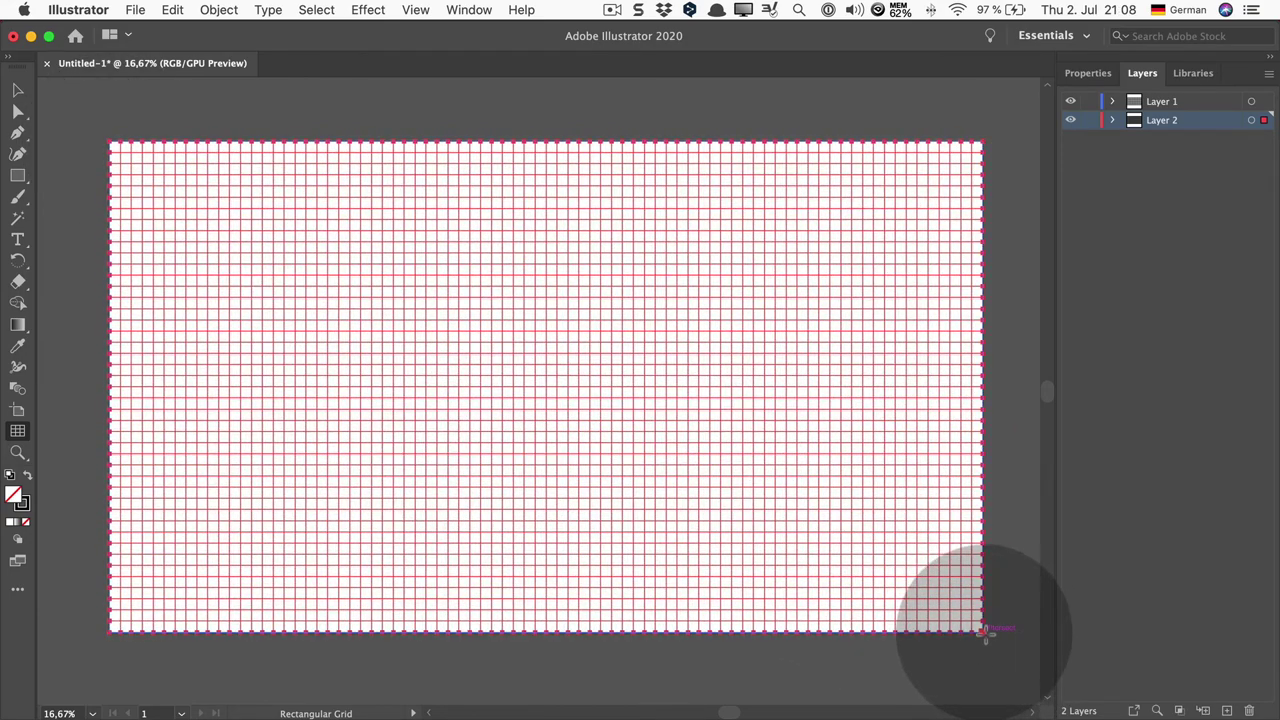
{"action": "scroll", "coordinate": [794, 263], "scroll_direction": "up", "scroll_amount": 4, "text": "alt"}
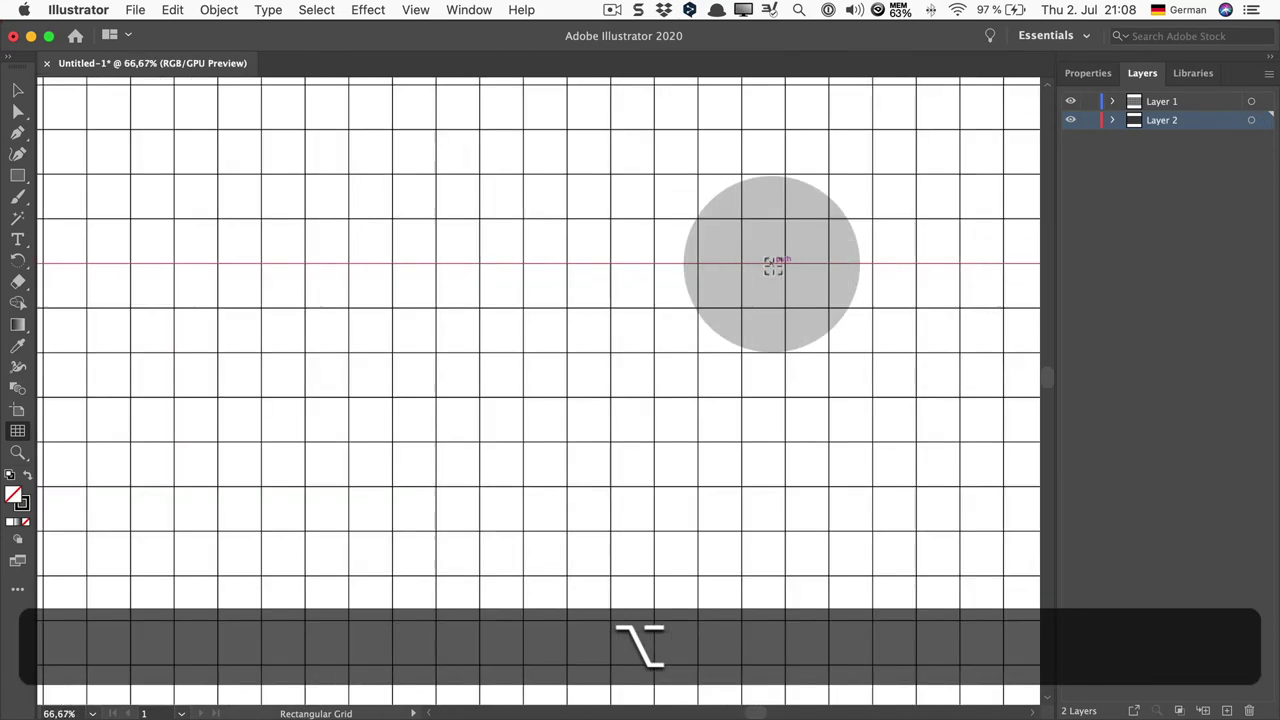
{"action": "left_click", "coordinate": [1251, 120]}
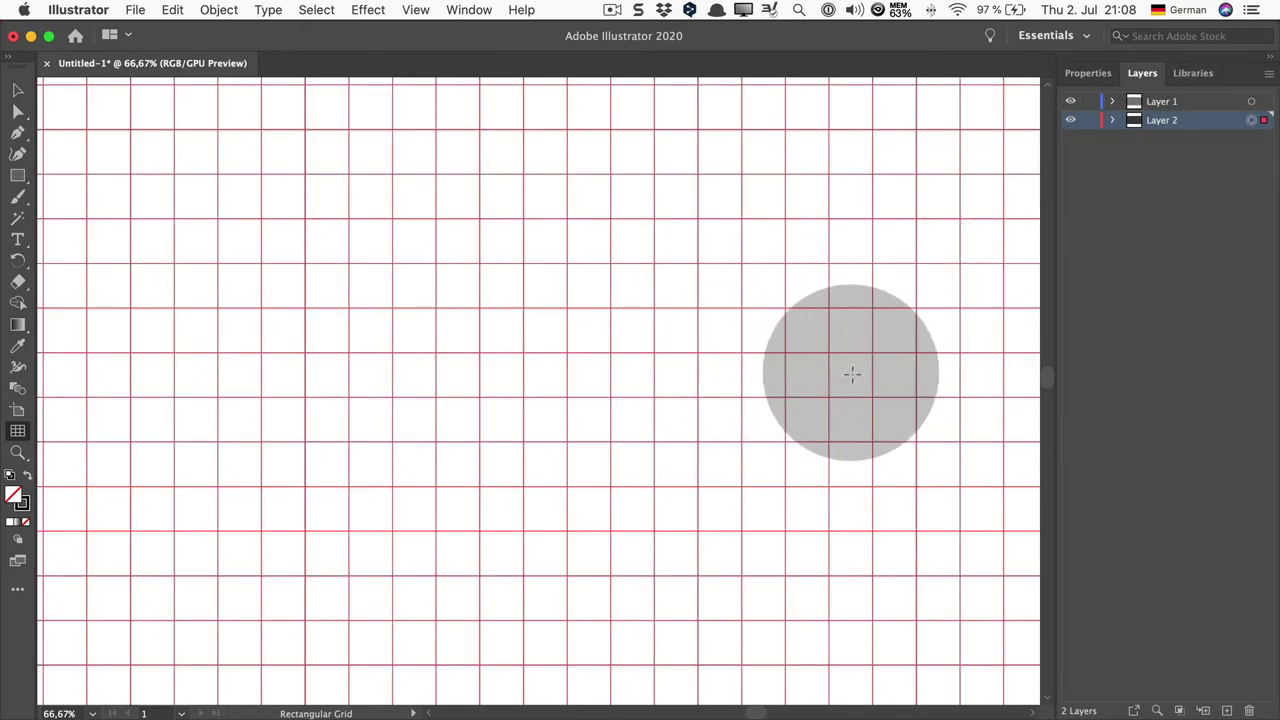
{"action": "left_click", "coordinate": [1088, 73]}
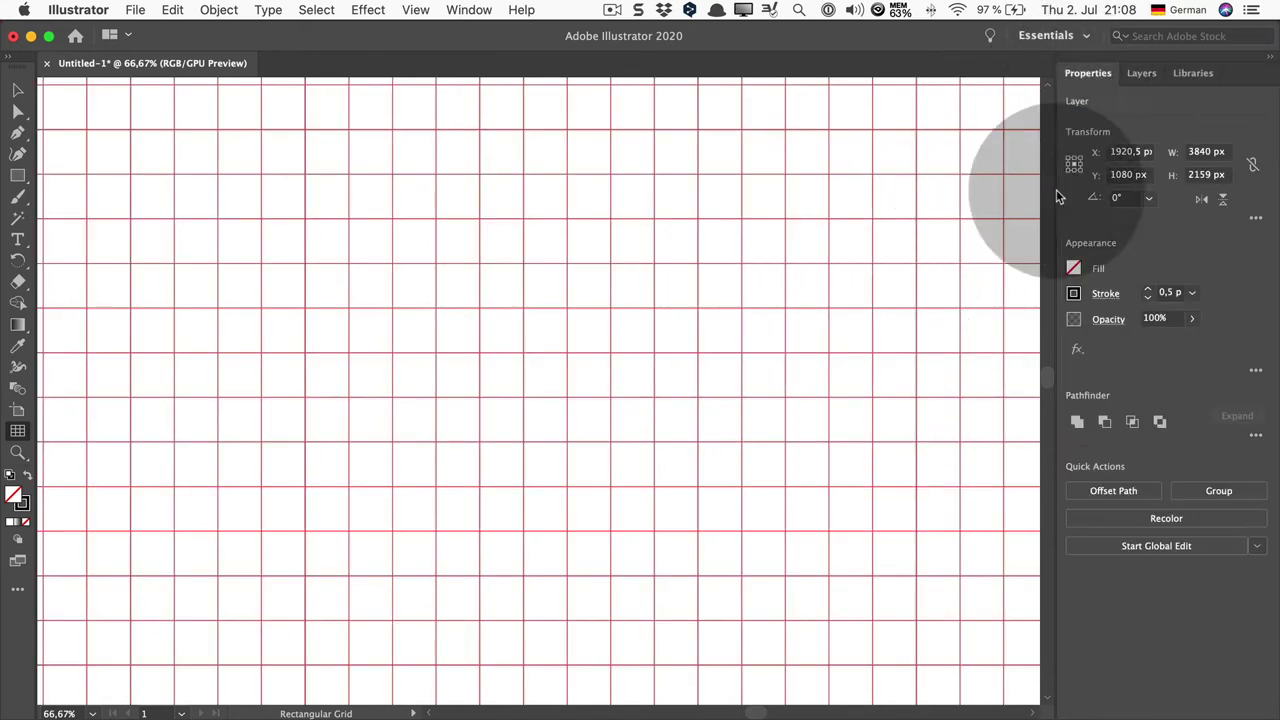
{"action": "left_click", "coordinate": [1192, 293]}
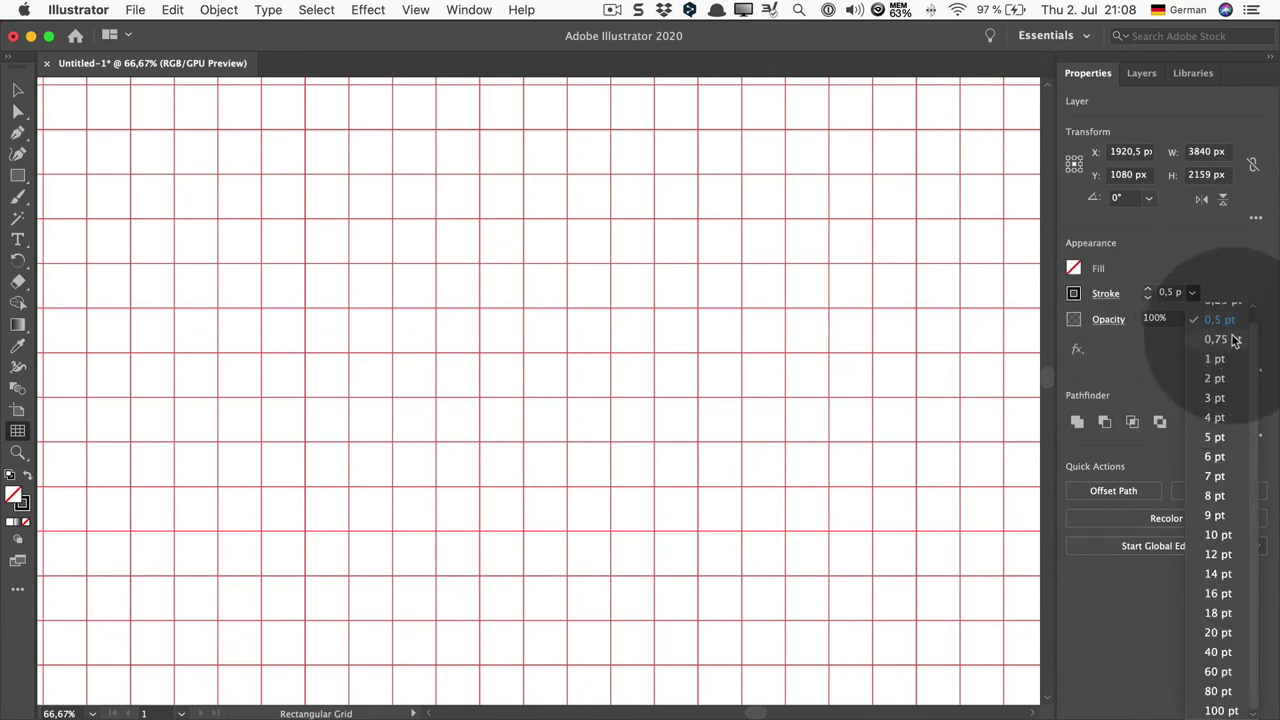
{"action": "scroll", "coordinate": [1258, 343], "scroll_direction": "up", "scroll_amount": 1}
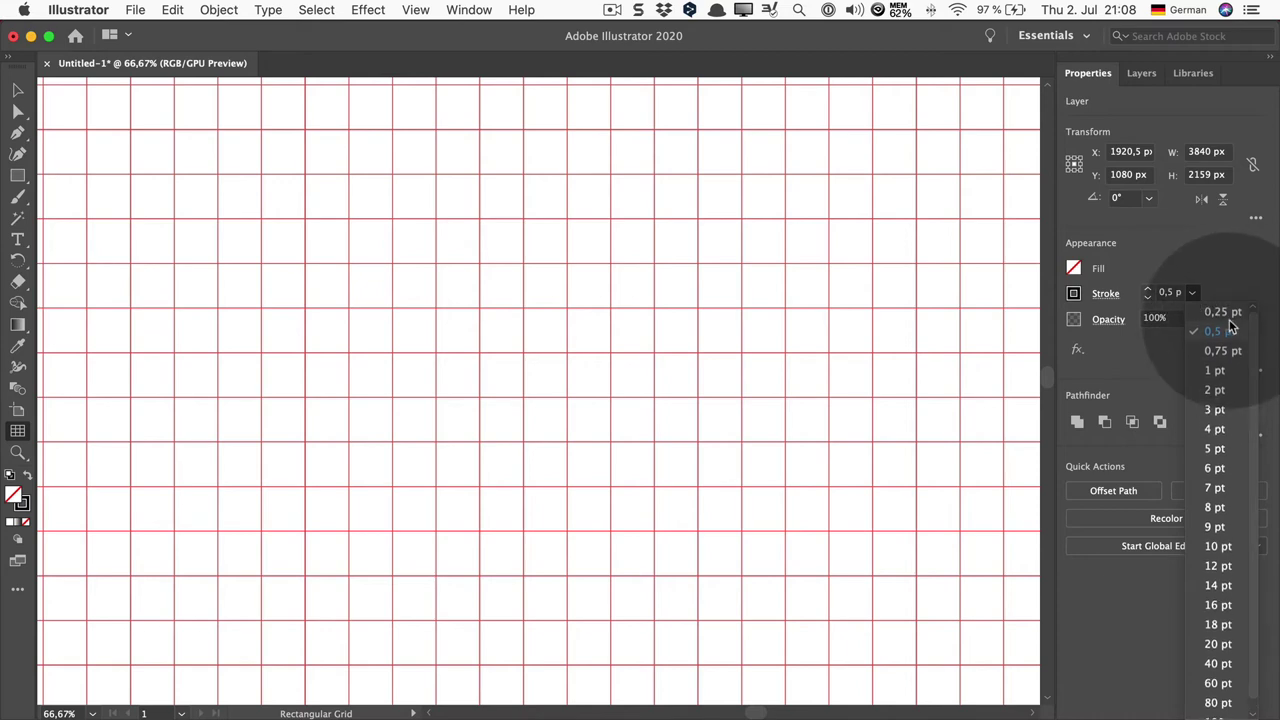
{"action": "left_click", "coordinate": [1225, 310]}
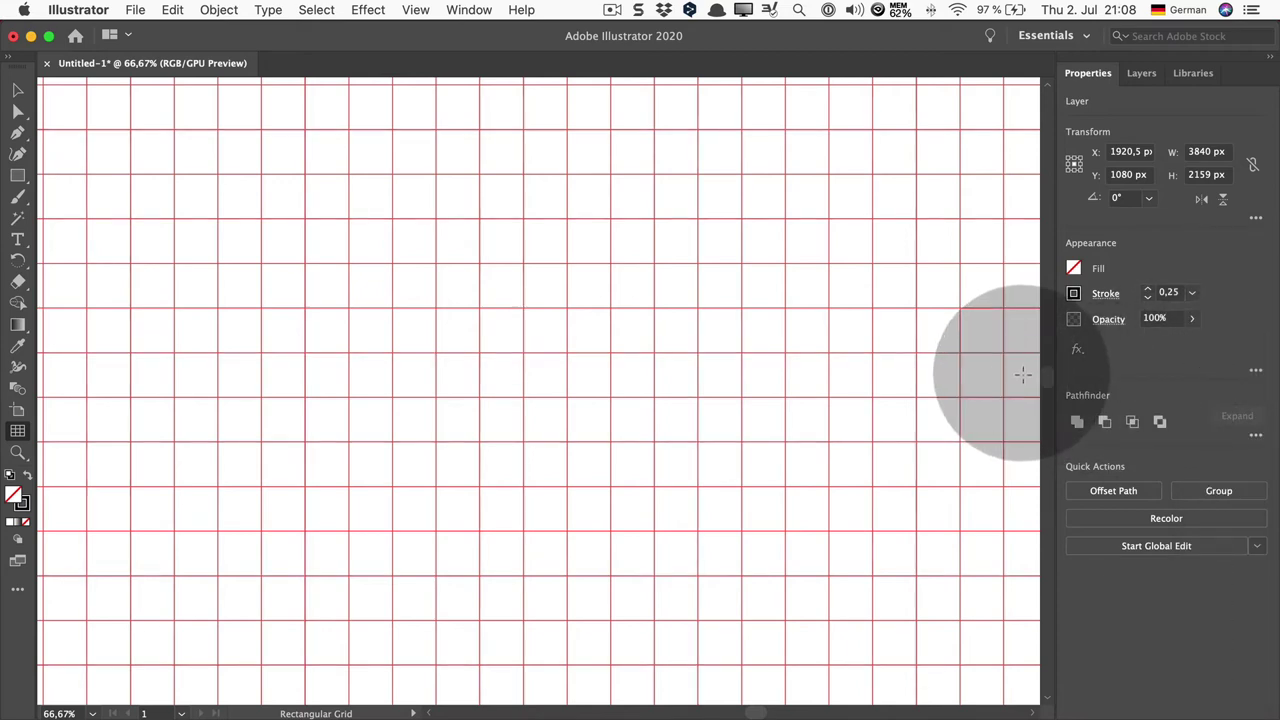
{"action": "key", "text": "super+shift+a"}
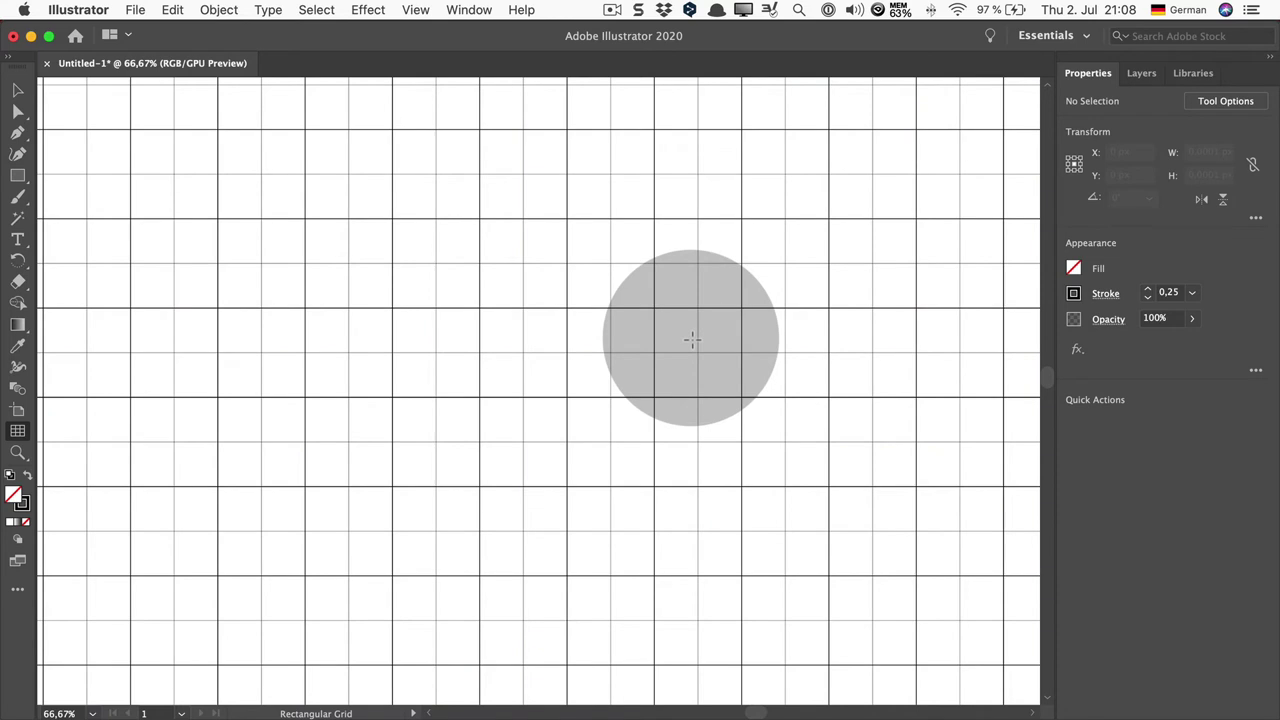
{"action": "key", "text": "super+0"}
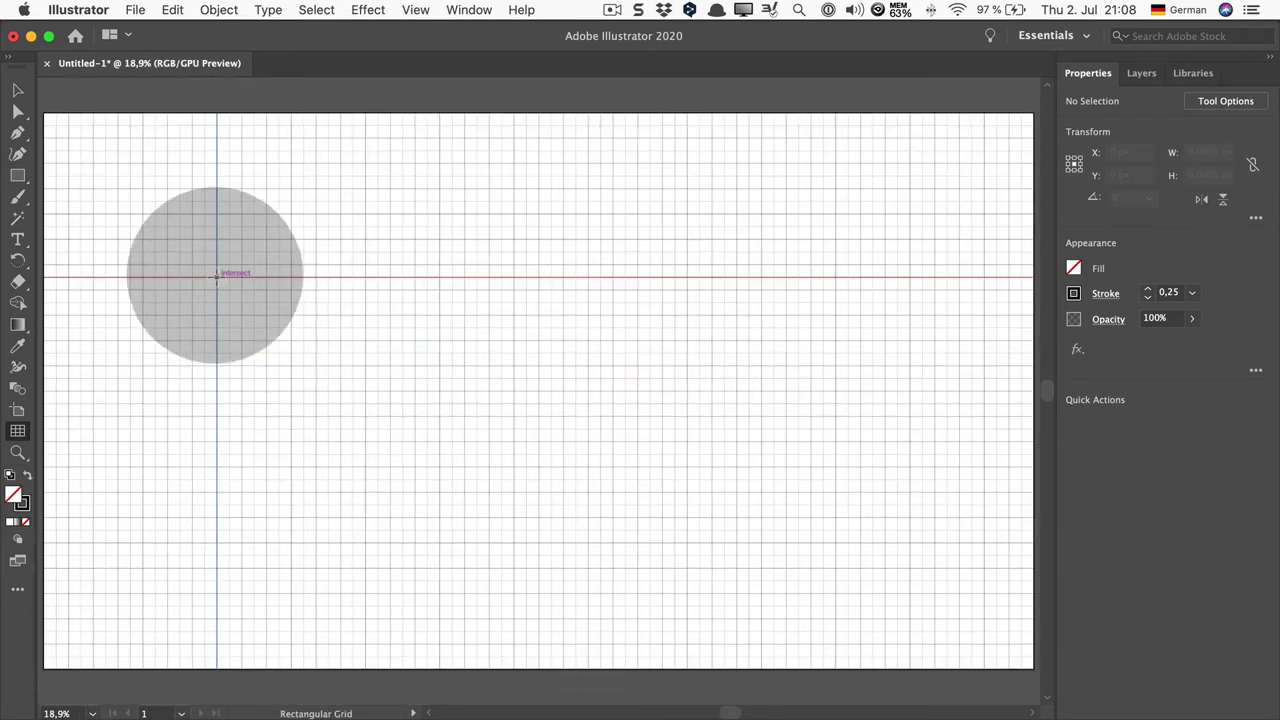
Step: Save the document as Adobe PDF named Grid.pdf on the Desktop, replacing the existing file
{"action": "left_click", "coordinate": [135, 9]}
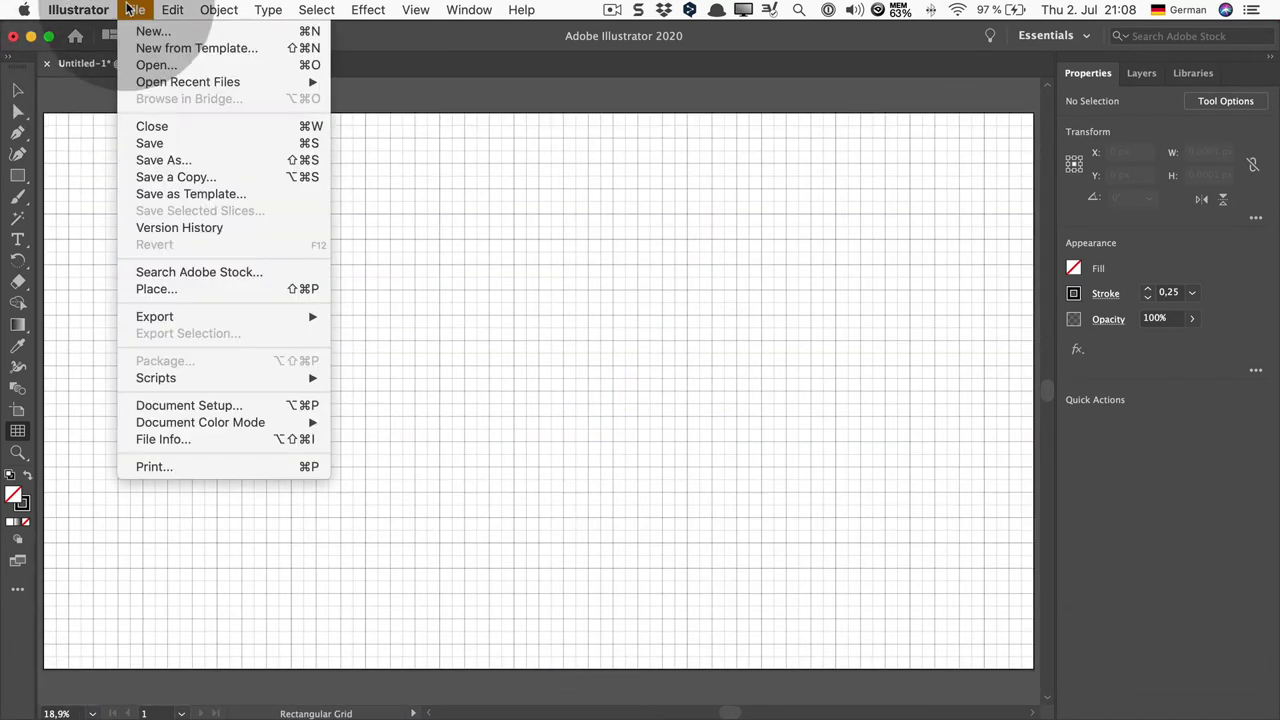
{"action": "left_click", "coordinate": [188, 147]}
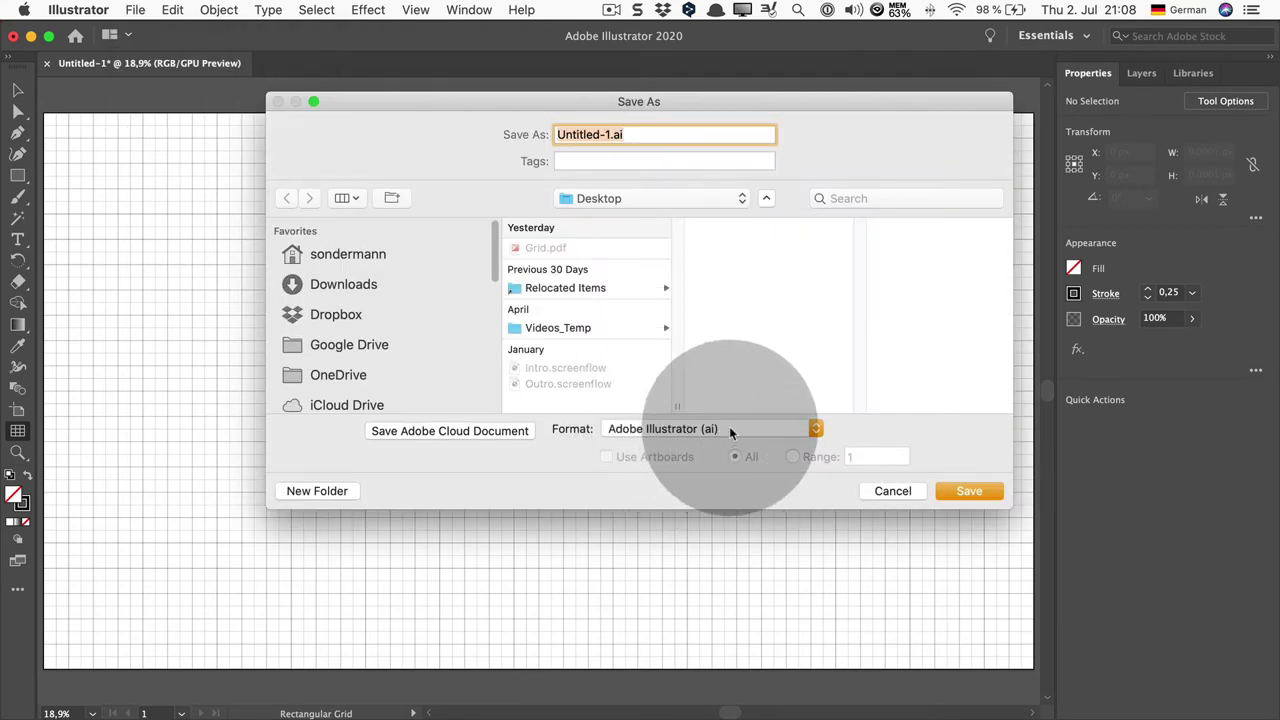
{"action": "left_click", "coordinate": [729, 426]}
{"action": "left_click", "coordinate": [726, 468]}
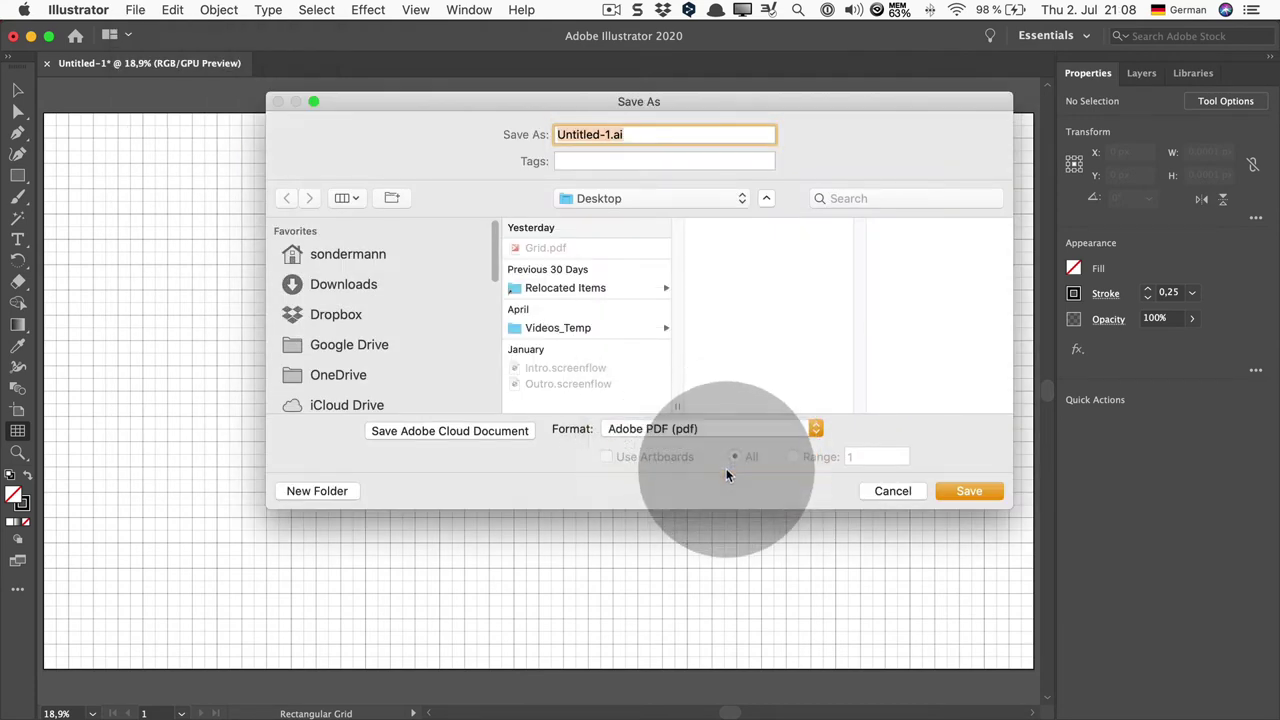
{"action": "left_click", "coordinate": [552, 250]}
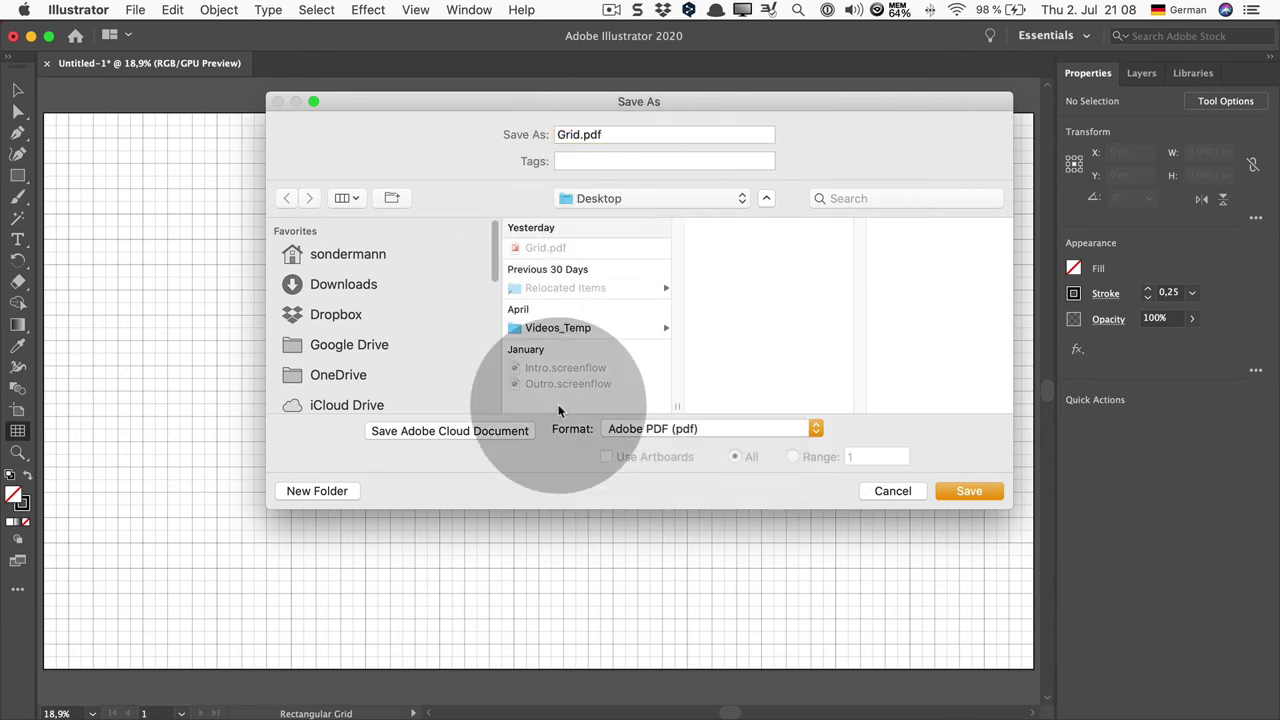
{"action": "left_click", "coordinate": [957, 491]}
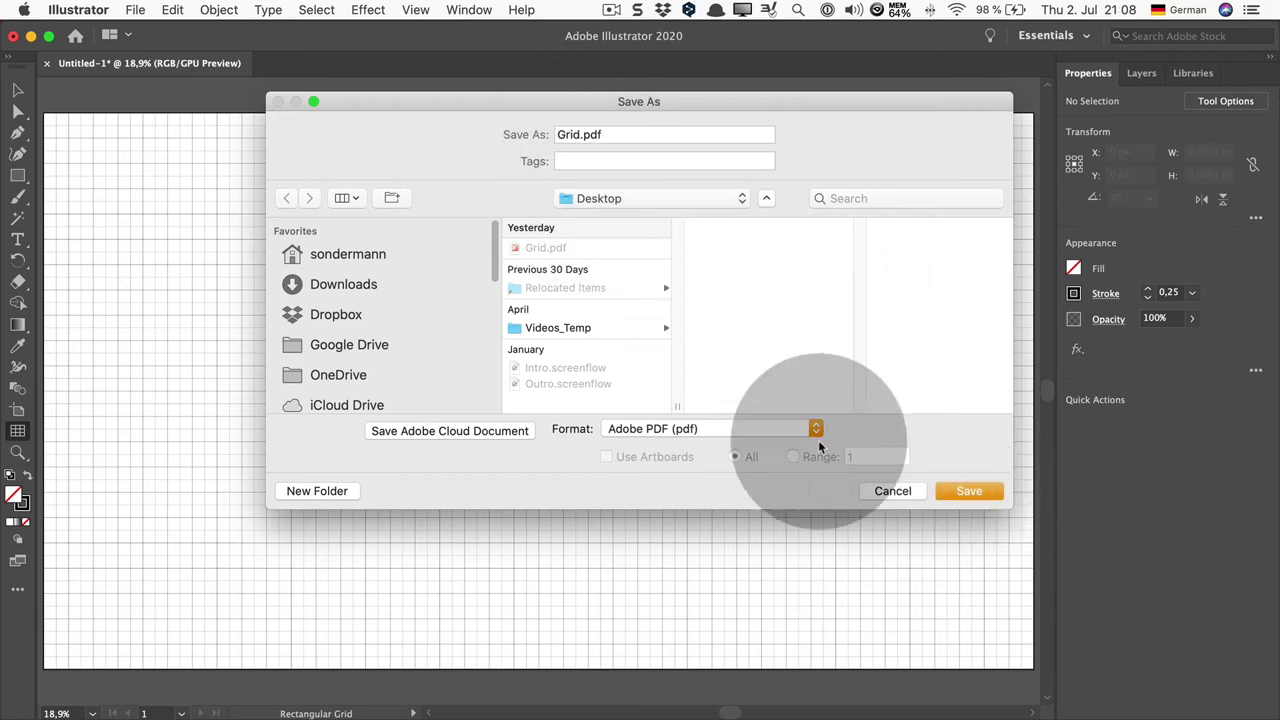
{"action": "left_click", "coordinate": [971, 491]}
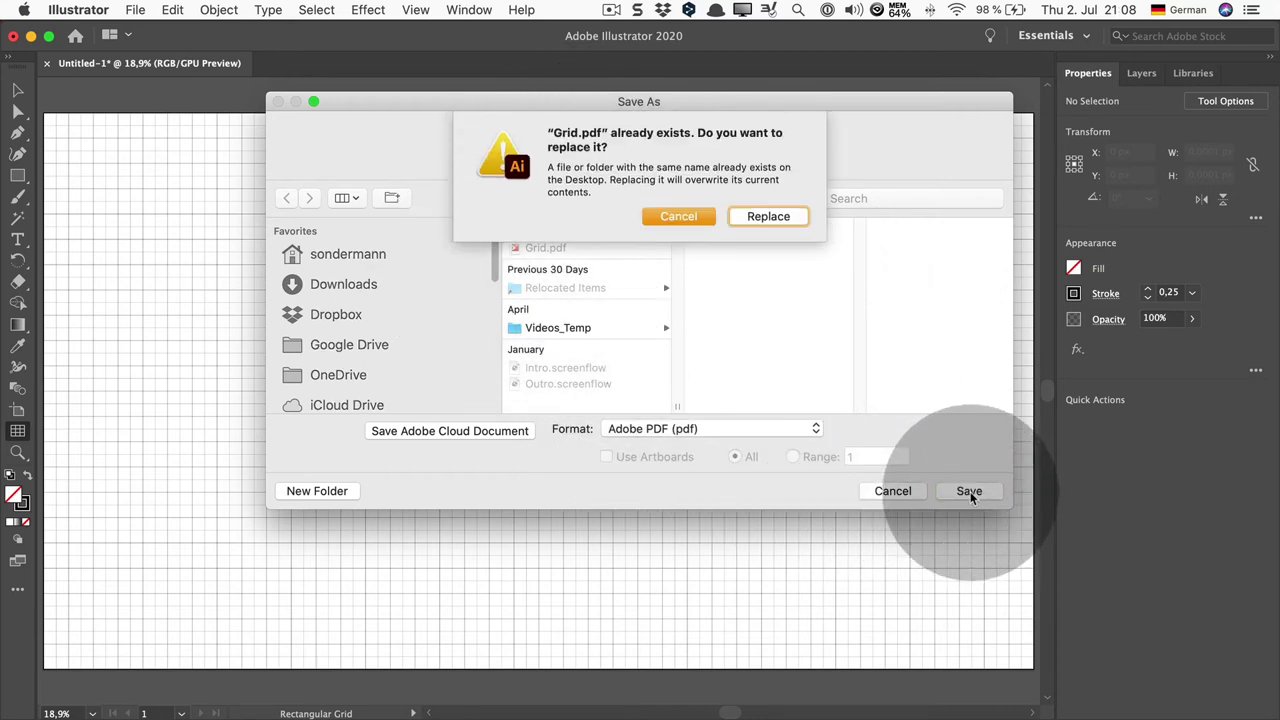
{"action": "left_click", "coordinate": [766, 131]}
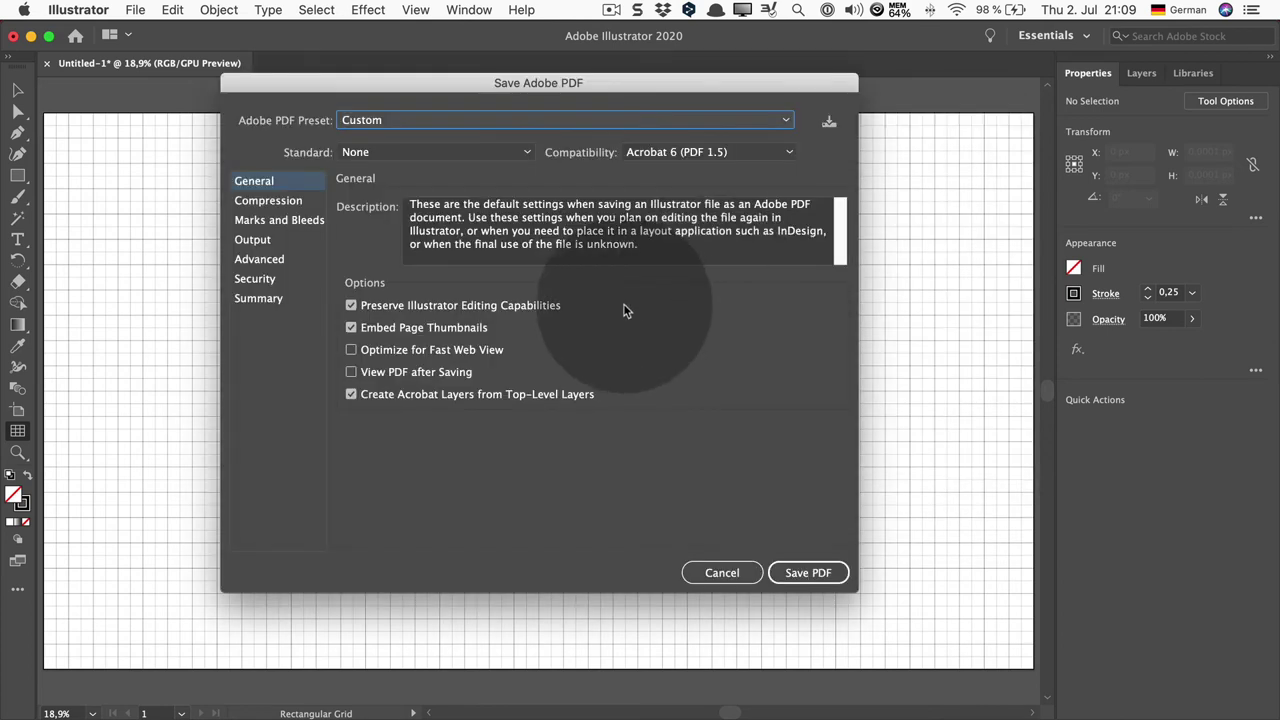
Step: Write the PDF using the [Illustrator Default] preset
{"action": "left_click", "coordinate": [462, 122]}
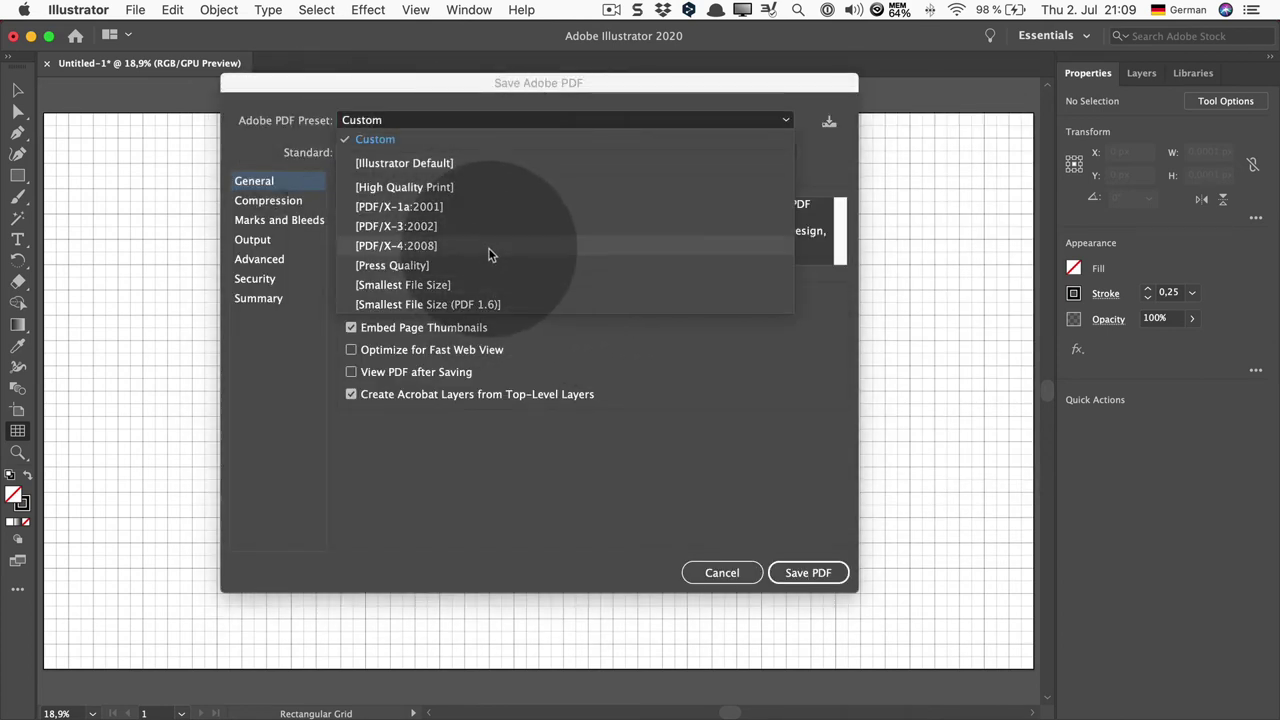
{"action": "left_click", "coordinate": [488, 166]}
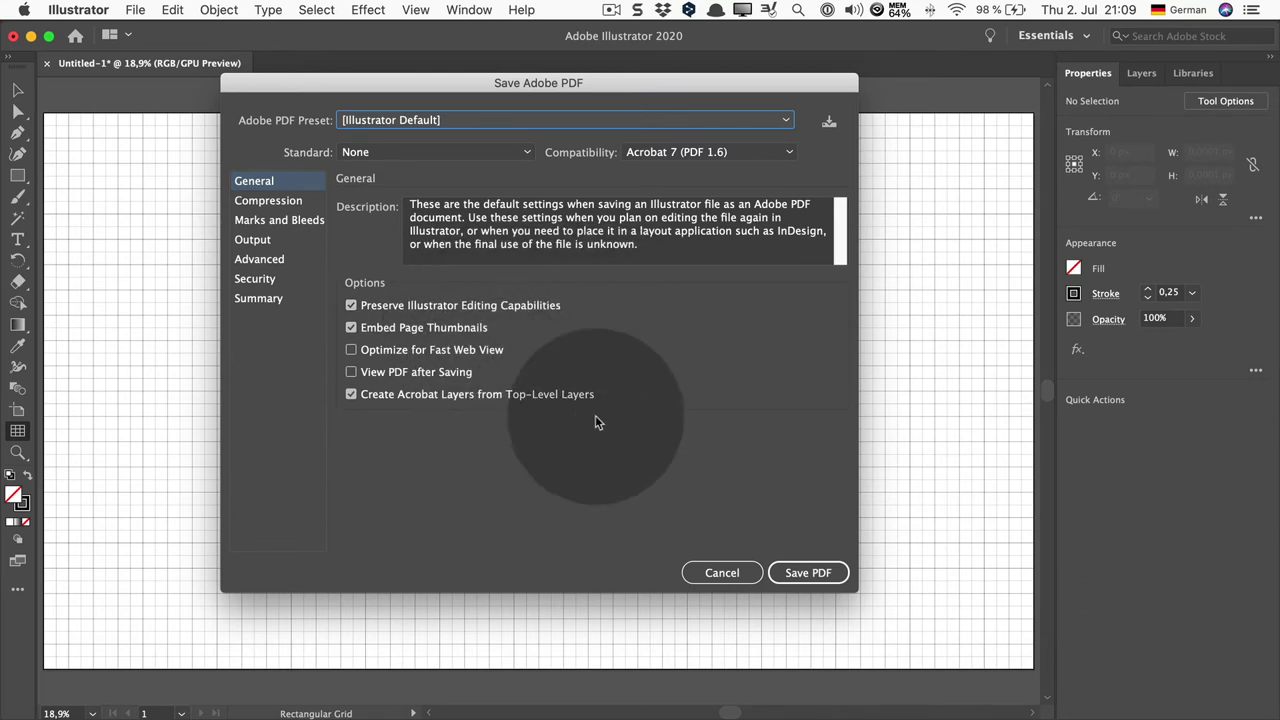
{"action": "left_click", "coordinate": [826, 575]}
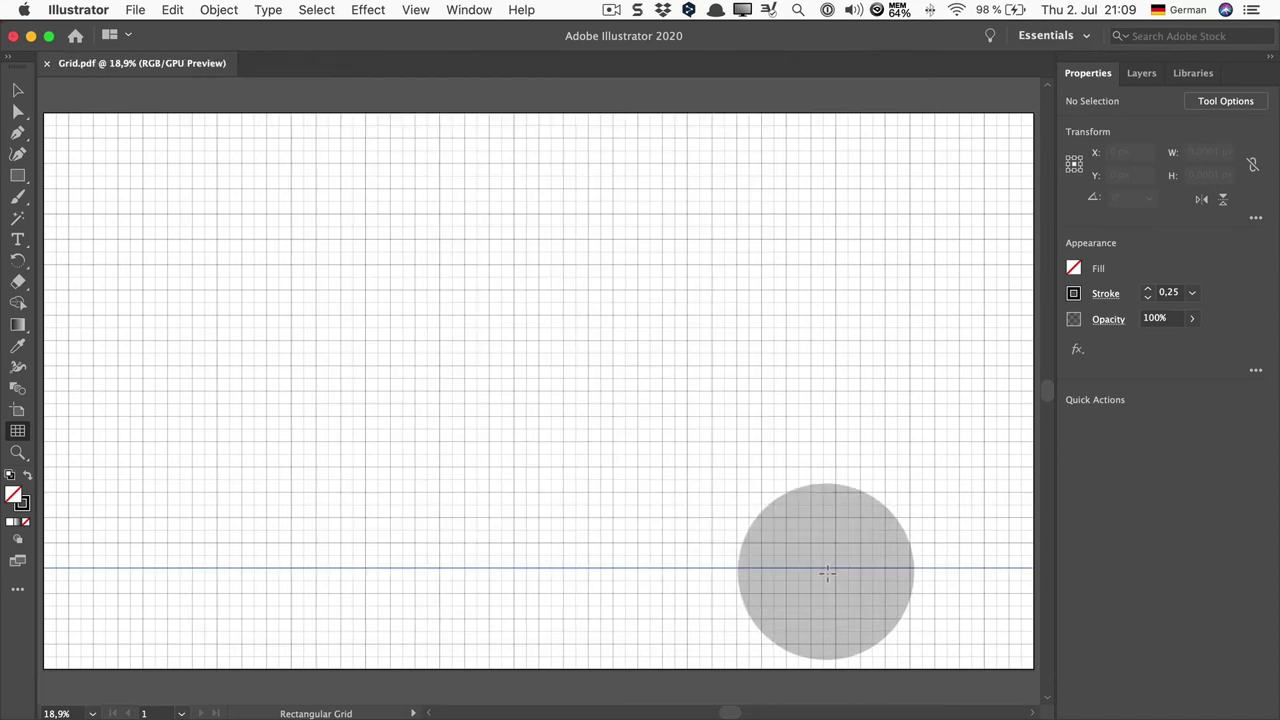
Step: Switch to Photoshop and bring up the Untitled-1 blue watercolour texture document
{"action": "key", "text": "super+Tab"}
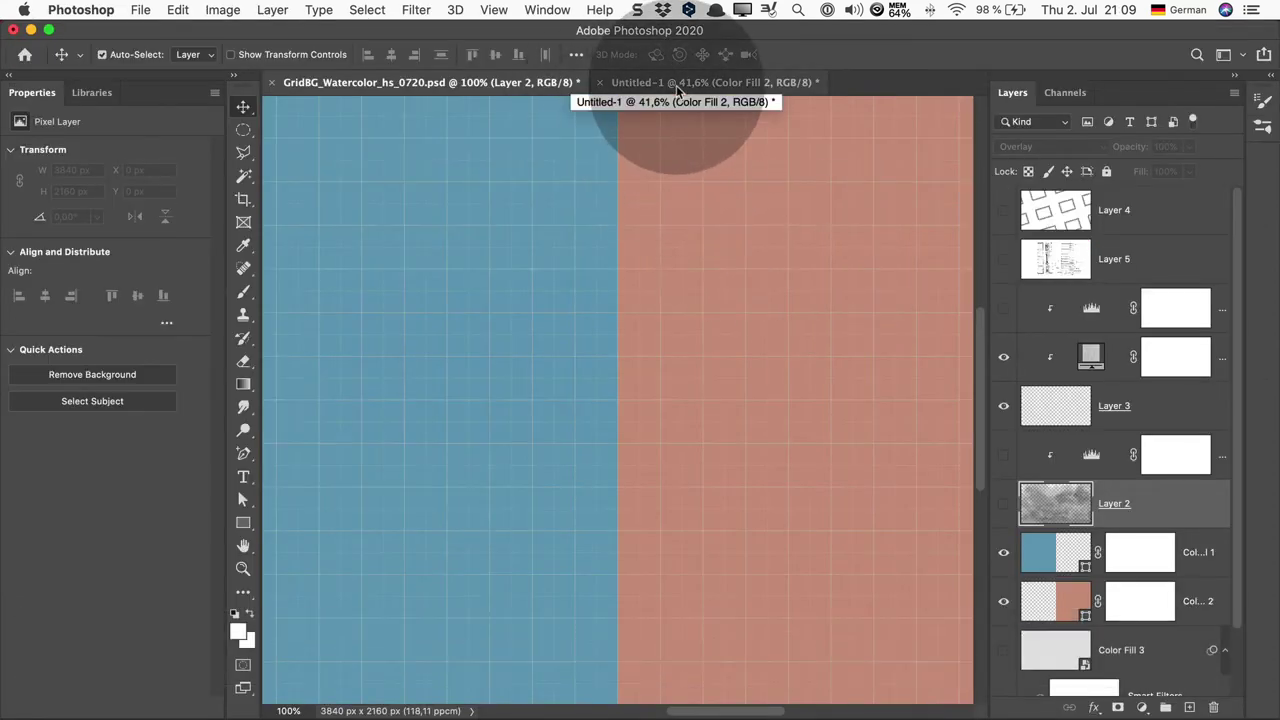
{"action": "left_click", "coordinate": [676, 83]}
{"action": "mouse_move", "coordinate": [605, 258]}
{"action": "left_mouse_down"}
{"action": "mouse_move", "coordinate": [800, 518]}
{"action": "mouse_move", "coordinate": [785, 468]}
{"action": "mouse_move", "coordinate": [994, 357]}
{"action": "mouse_move", "coordinate": [694, 406]}
{"action": "mouse_move", "coordinate": [1027, 335]}
{"action": "mouse_move", "coordinate": [1015, 385]}
{"action": "mouse_move", "coordinate": [890, 364]}
{"action": "mouse_move", "coordinate": [1062, 215]}
{"action": "mouse_move", "coordinate": [1025, 248]}
{"action": "left_mouse_up"}
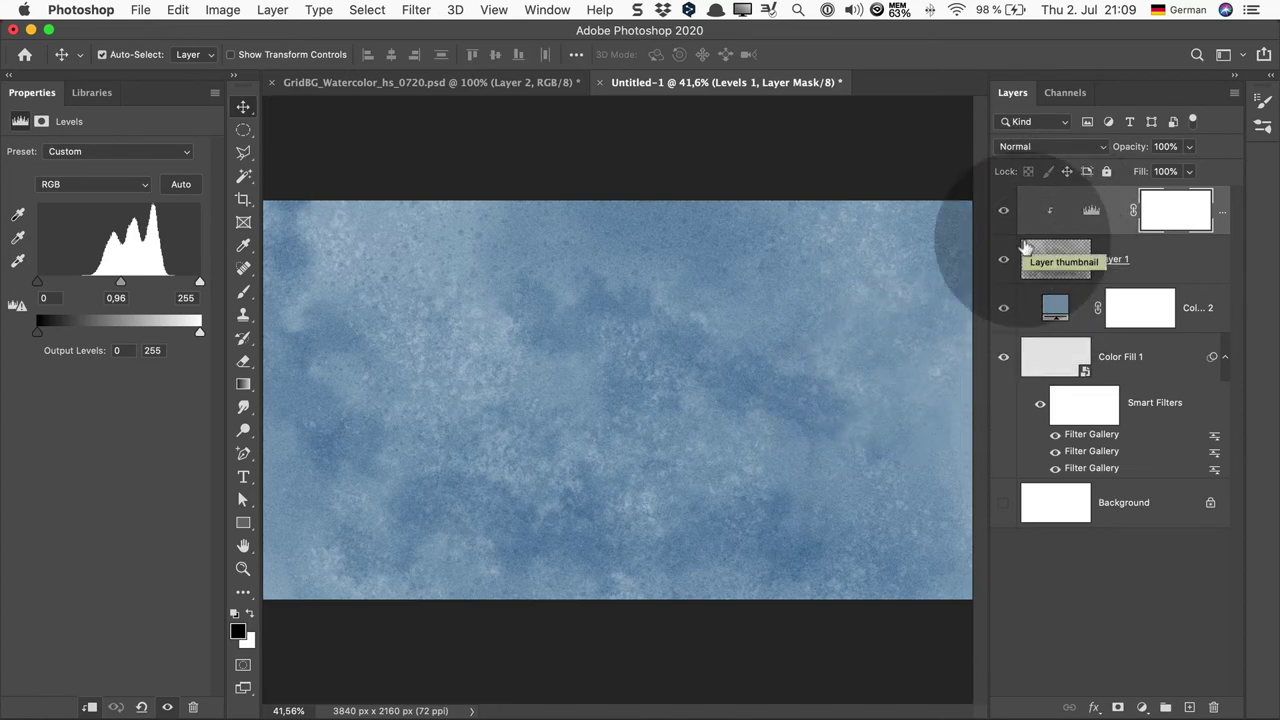
{"action": "left_click_drag", "start_coordinate": [1025, 248], "coordinate": [1090, 187]}
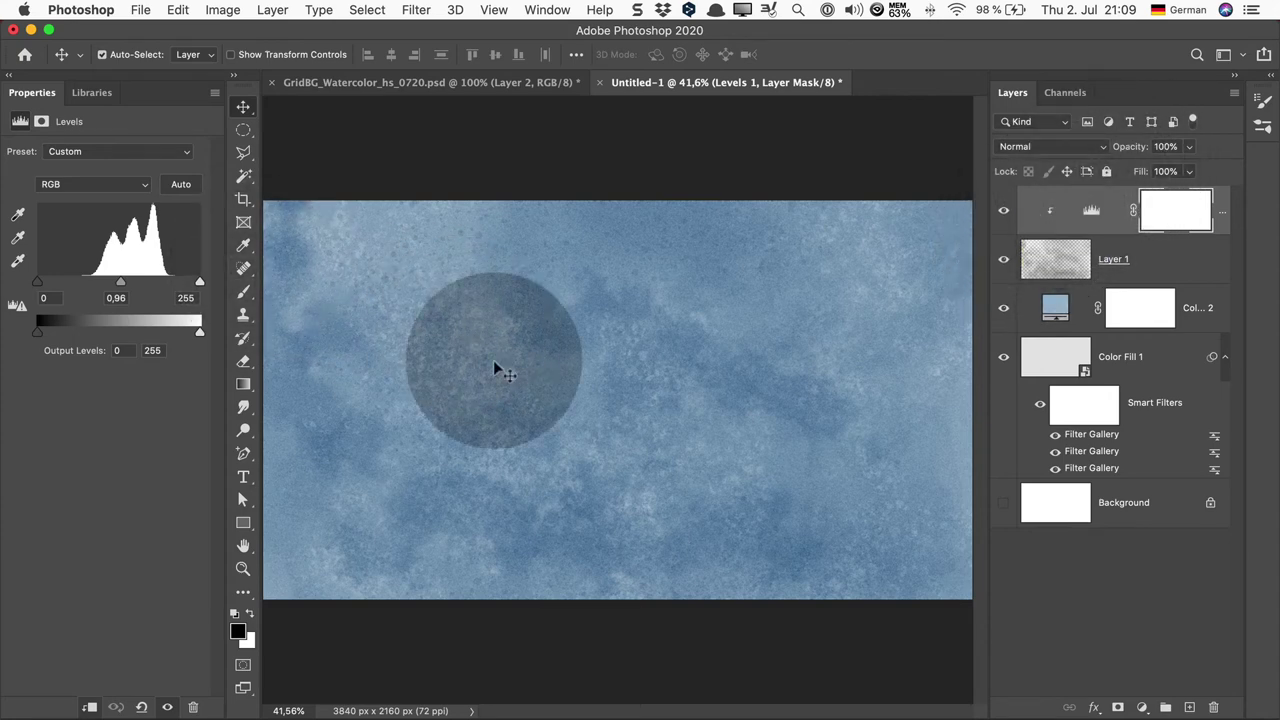
Step: Place Grid.pdf from the Desktop as an embedded layer, accepting the PDF import options
{"action": "left_click", "coordinate": [141, 9]}
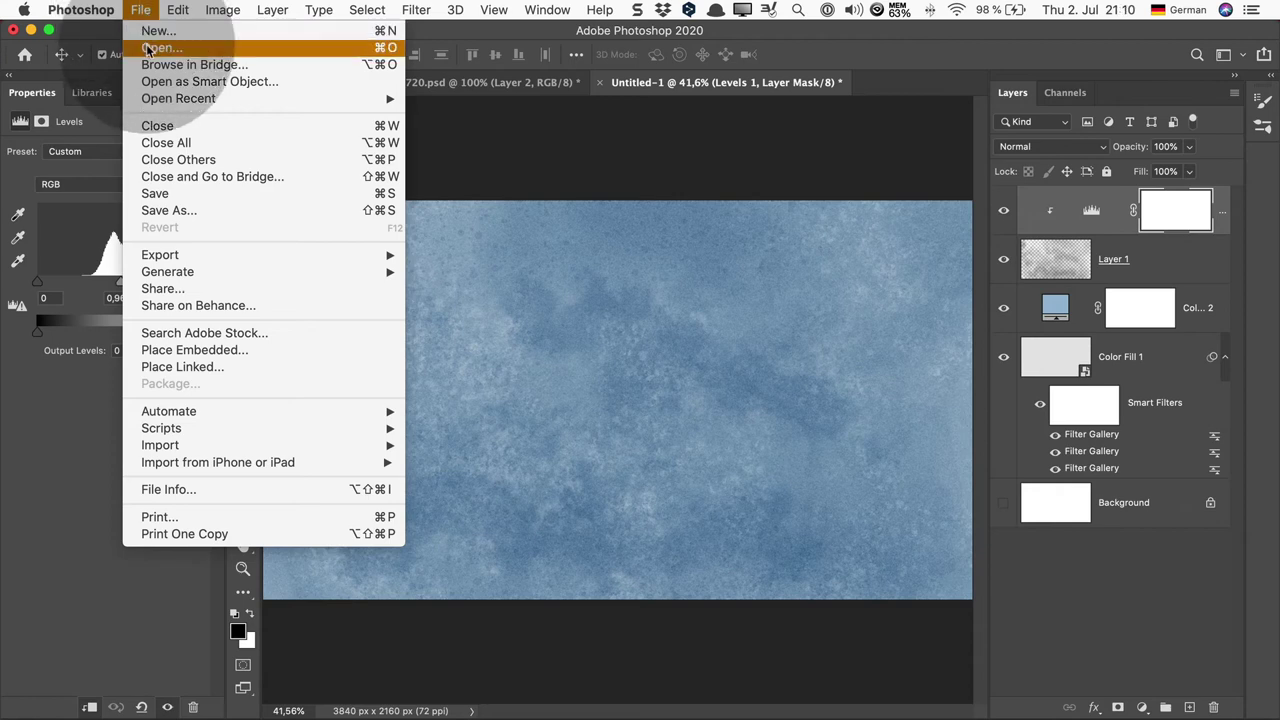
{"action": "left_click", "coordinate": [198, 349]}
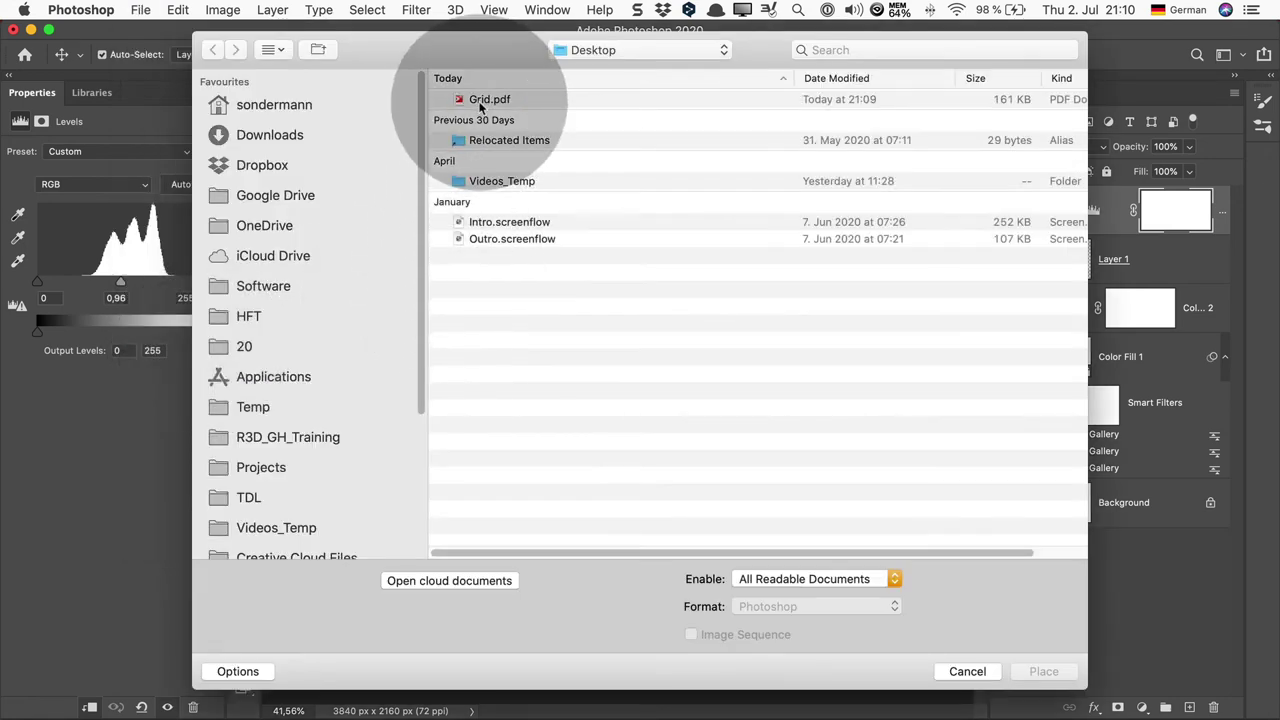
{"action": "left_click", "coordinate": [482, 100]}
{"action": "left_click", "coordinate": [1070, 674]}
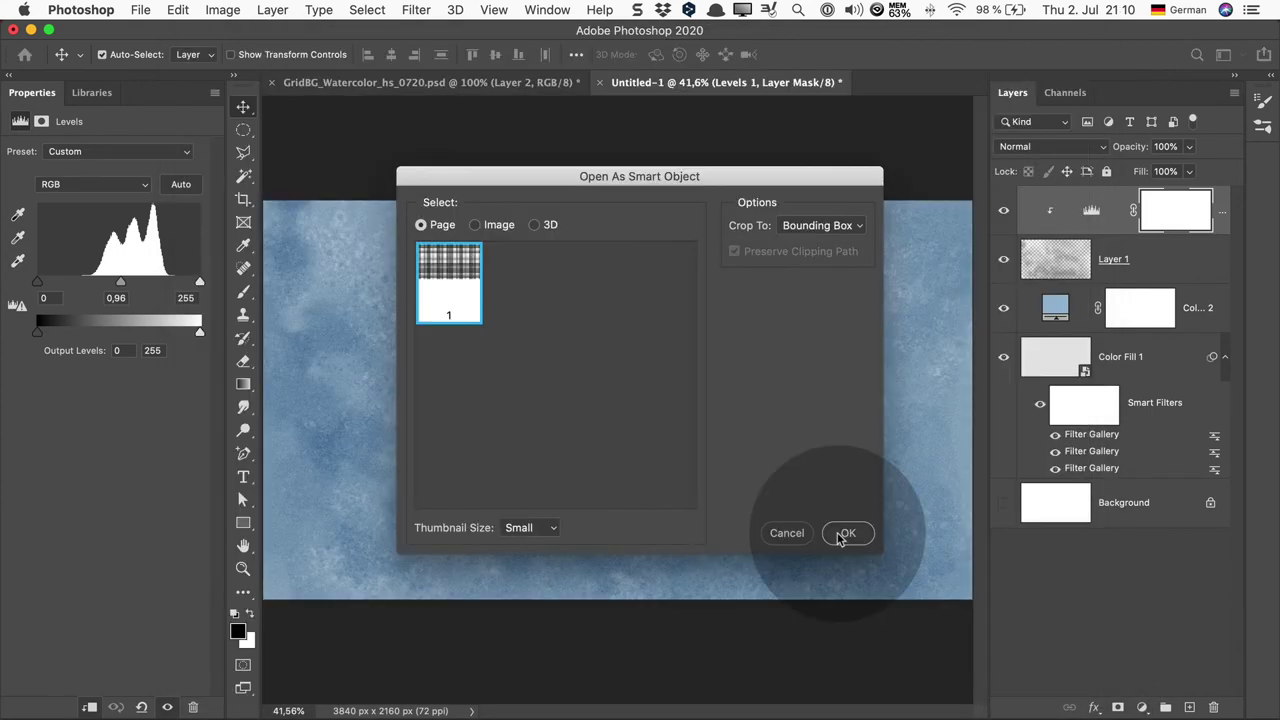
{"action": "left_click", "coordinate": [843, 534]}
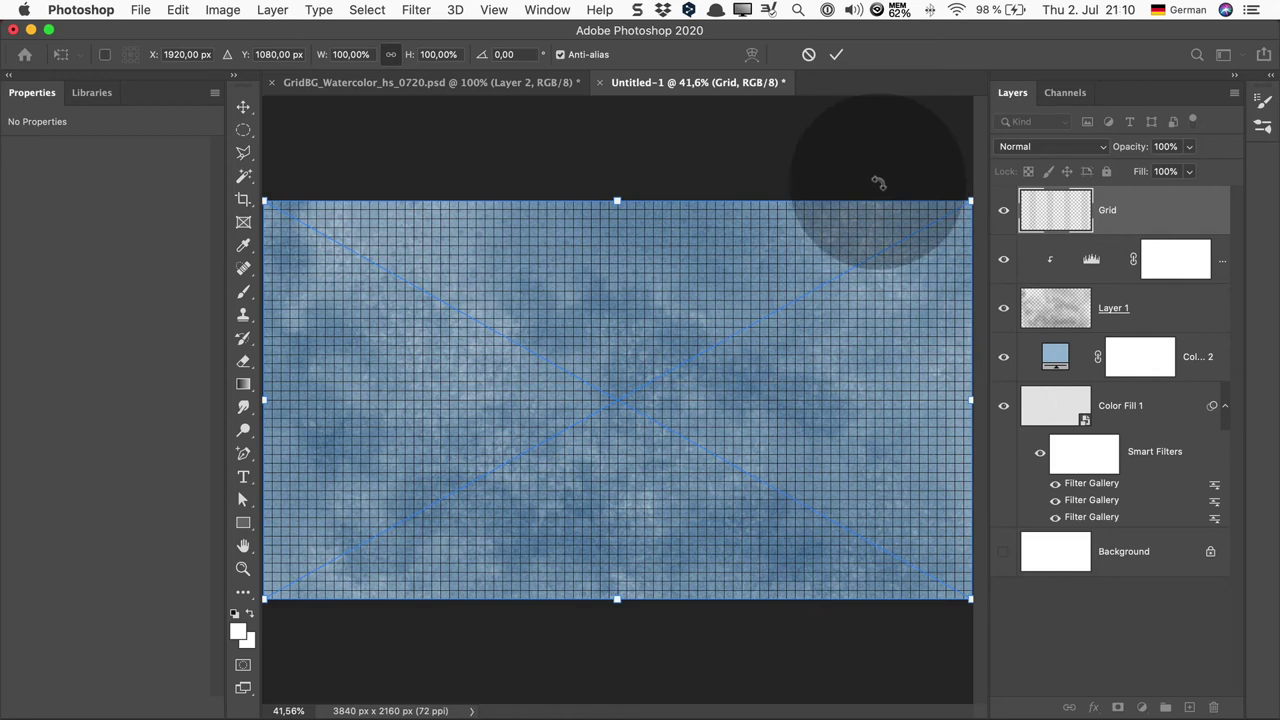
Step: Commit the placed Grid layer, zoom in to inspect its lines, then fit the canvas on screen
{"action": "key", "text": "Return"}
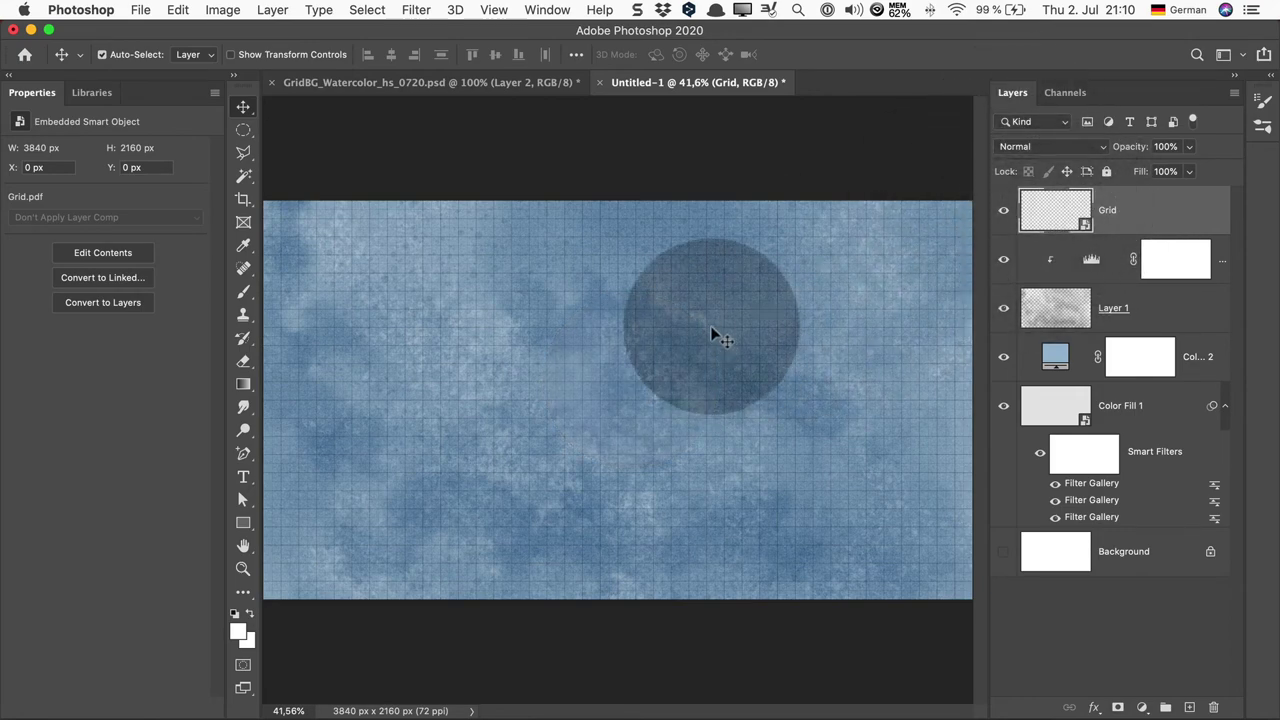
{"action": "scroll", "coordinate": [716, 336], "scroll_direction": "up", "scroll_amount": 3}
{"action": "scroll", "coordinate": [712, 334], "scroll_direction": "up", "scroll_amount": 2}
{"action": "scroll", "coordinate": [710, 333], "scroll_direction": "up", "scroll_amount": 2}
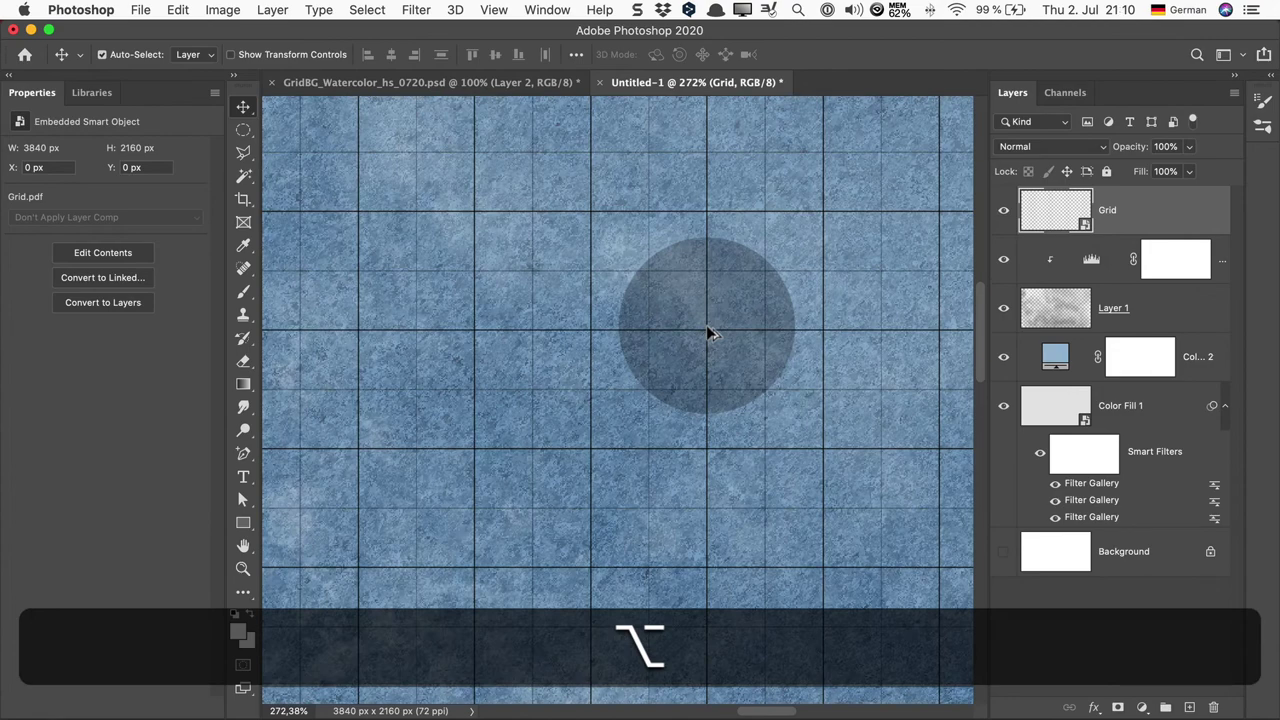
{"action": "scroll", "coordinate": [600, 366], "scroll_direction": "up", "scroll_amount": 2}
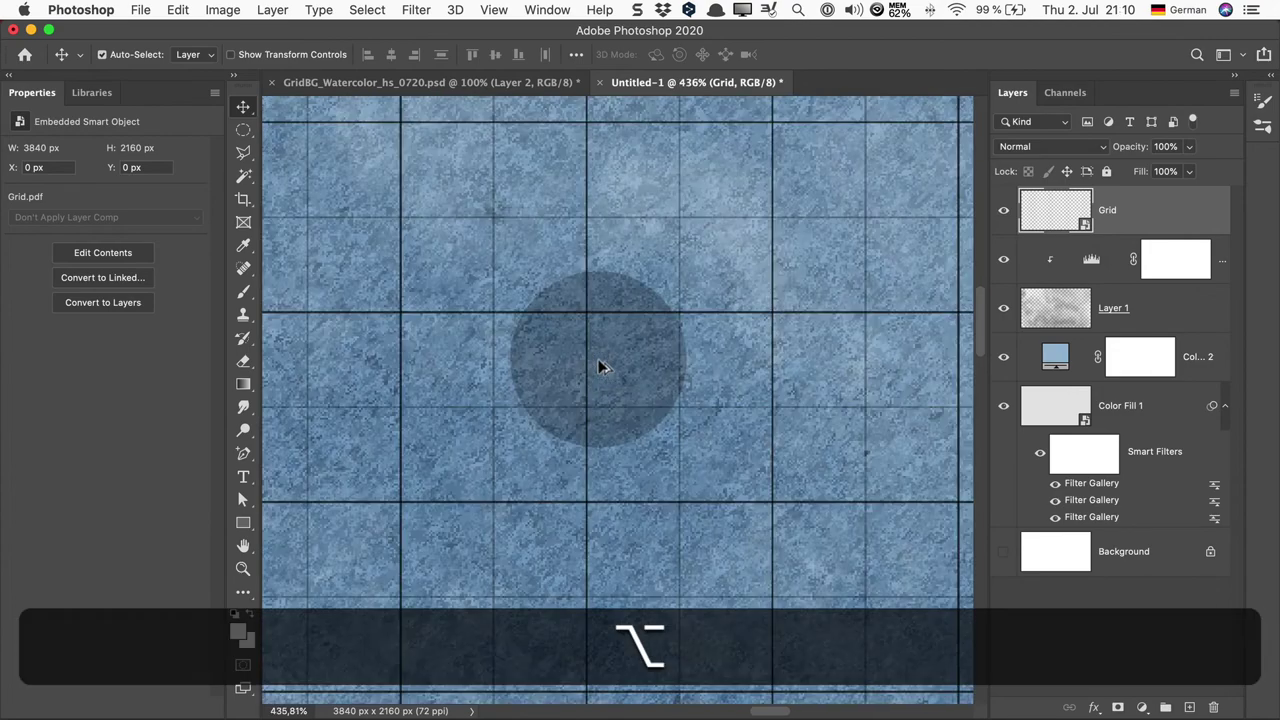
{"action": "scroll", "coordinate": [600, 366], "scroll_direction": "down", "scroll_amount": 2}
{"action": "scroll", "coordinate": [600, 366], "scroll_direction": "down", "scroll_amount": 2}
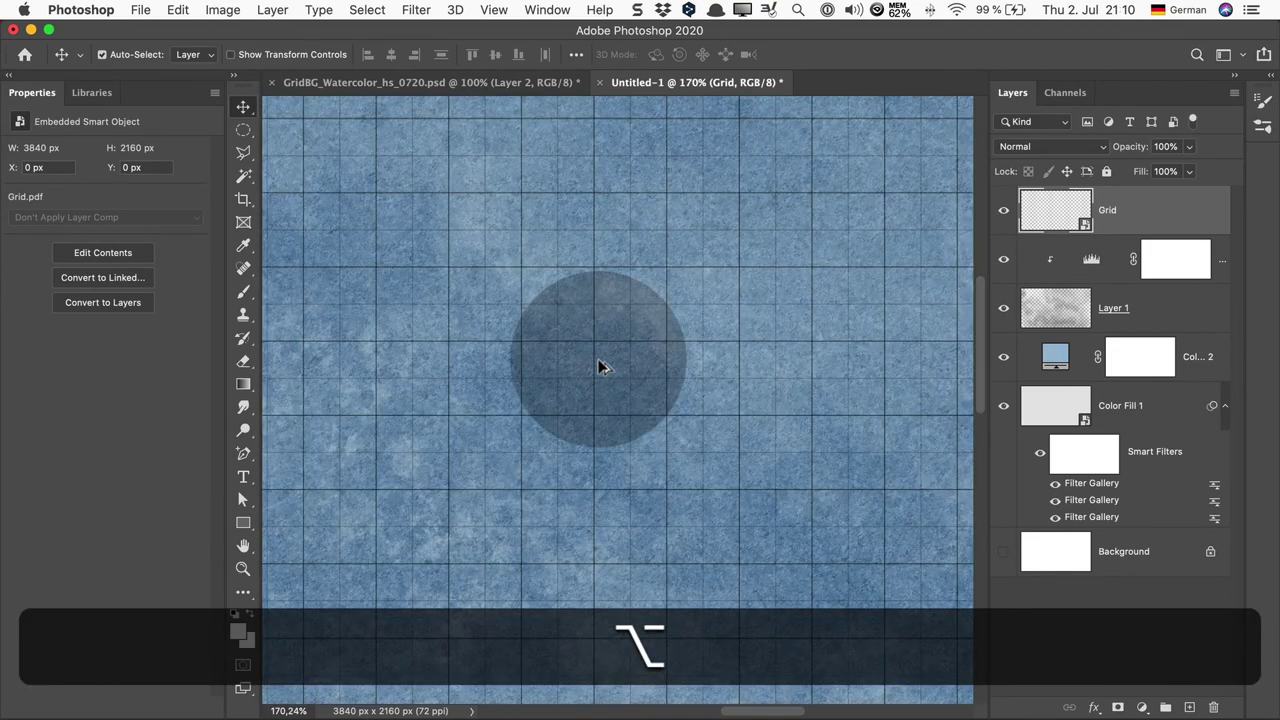
{"action": "key", "text": "super+0"}
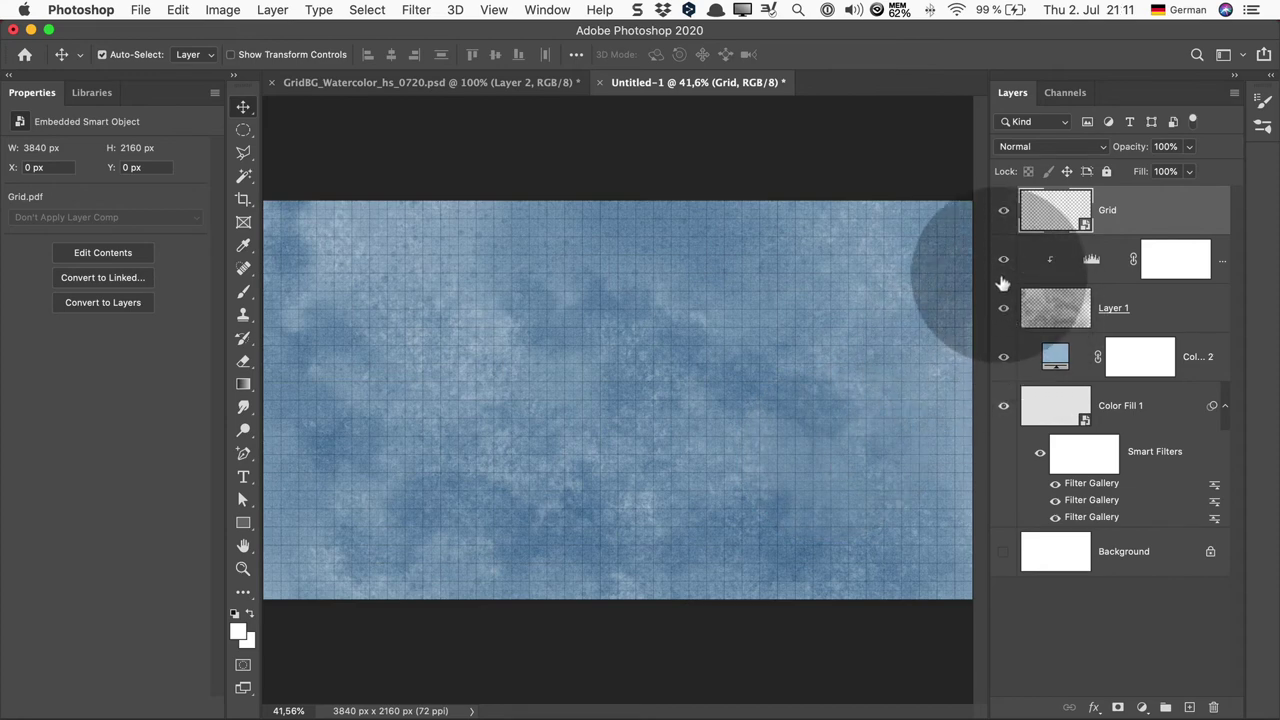
Step: Hide Layer 1 and its Levels adjustment, and switch Color Fill 2 from Multiply to Normal blending
{"action": "left_click_drag", "start_coordinate": [1003, 259], "coordinate": [1003, 308]}
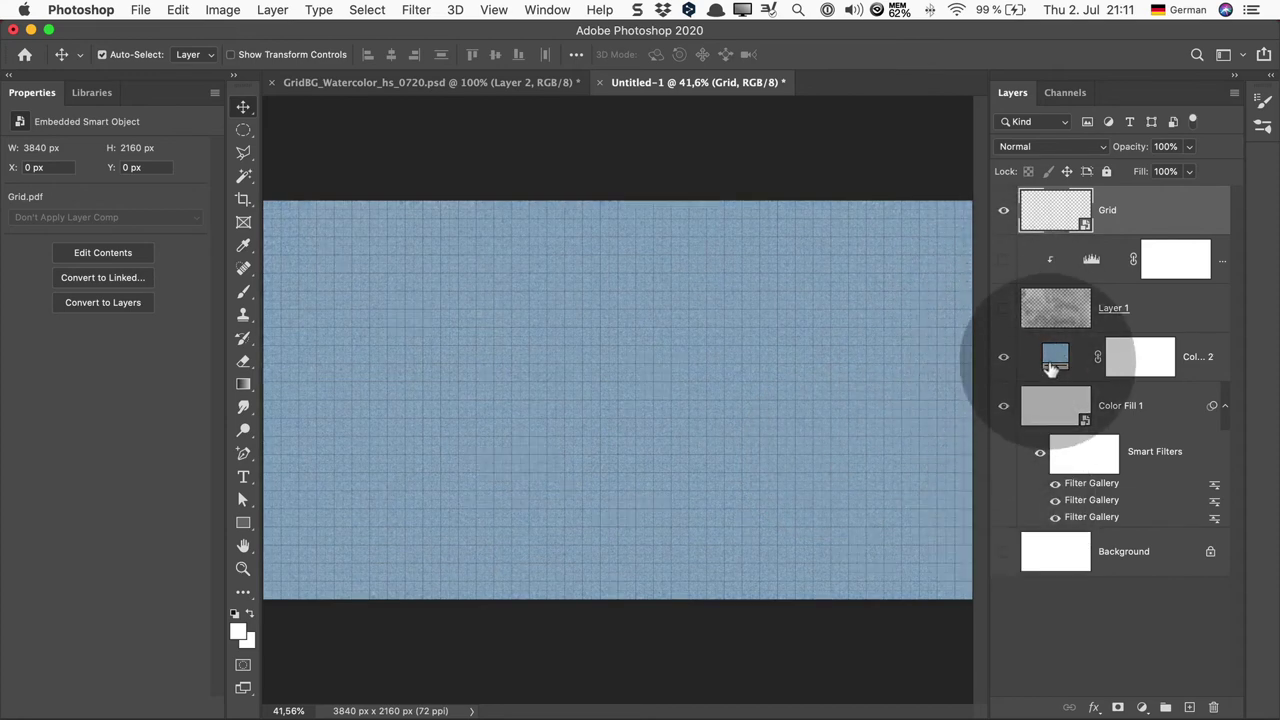
{"action": "left_click", "coordinate": [1055, 358]}
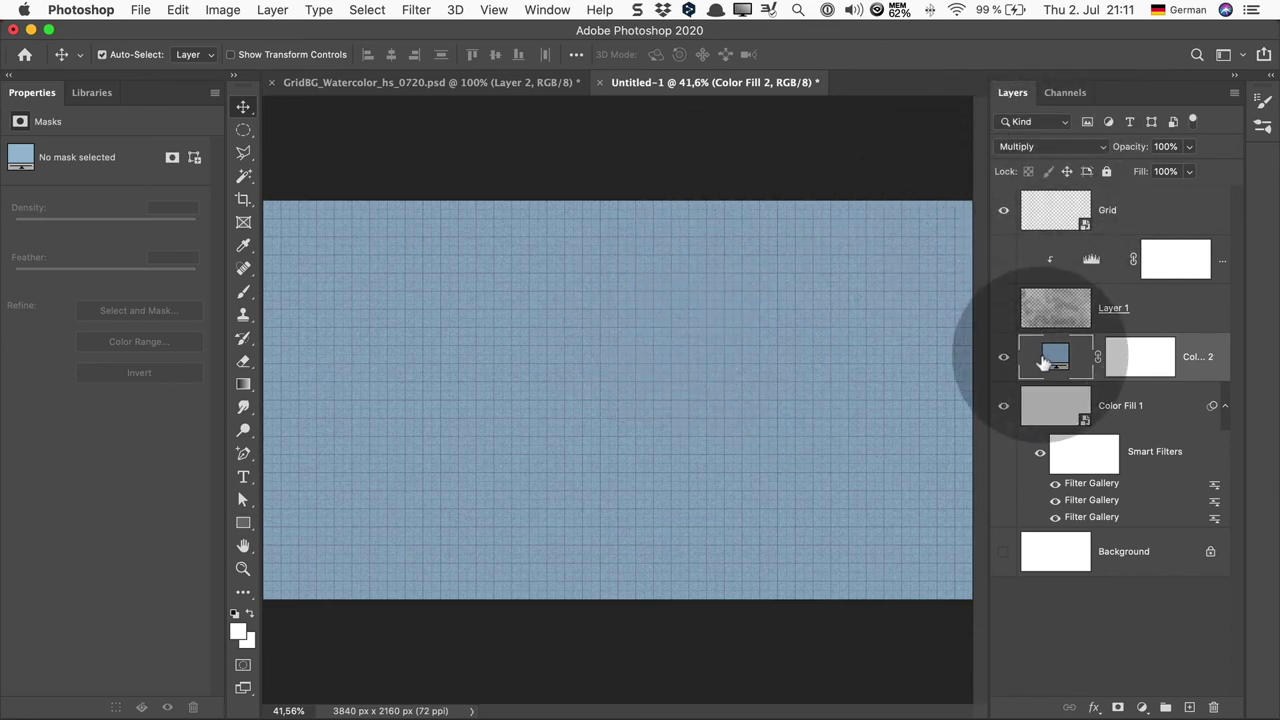
{"action": "left_click", "coordinate": [1043, 147]}
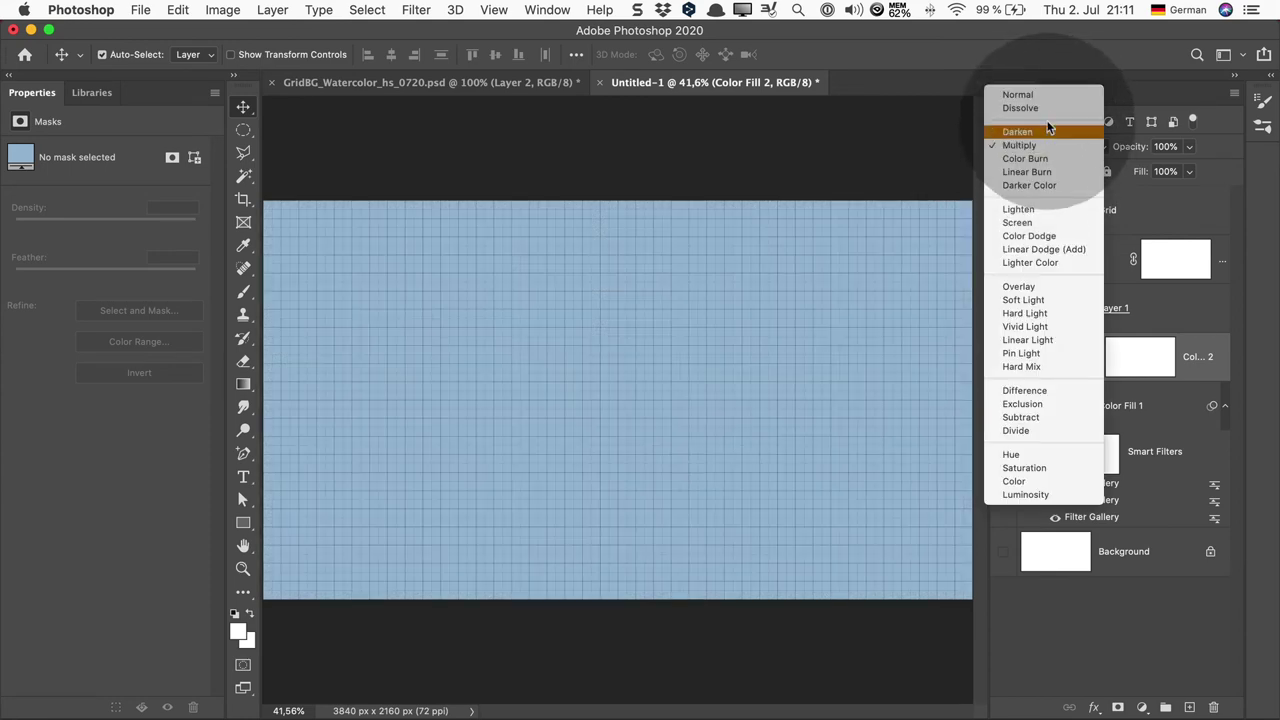
{"action": "left_click", "coordinate": [1048, 95]}
{"action": "left_click_drag", "start_coordinate": [771, 346], "coordinate": [752, 361]}
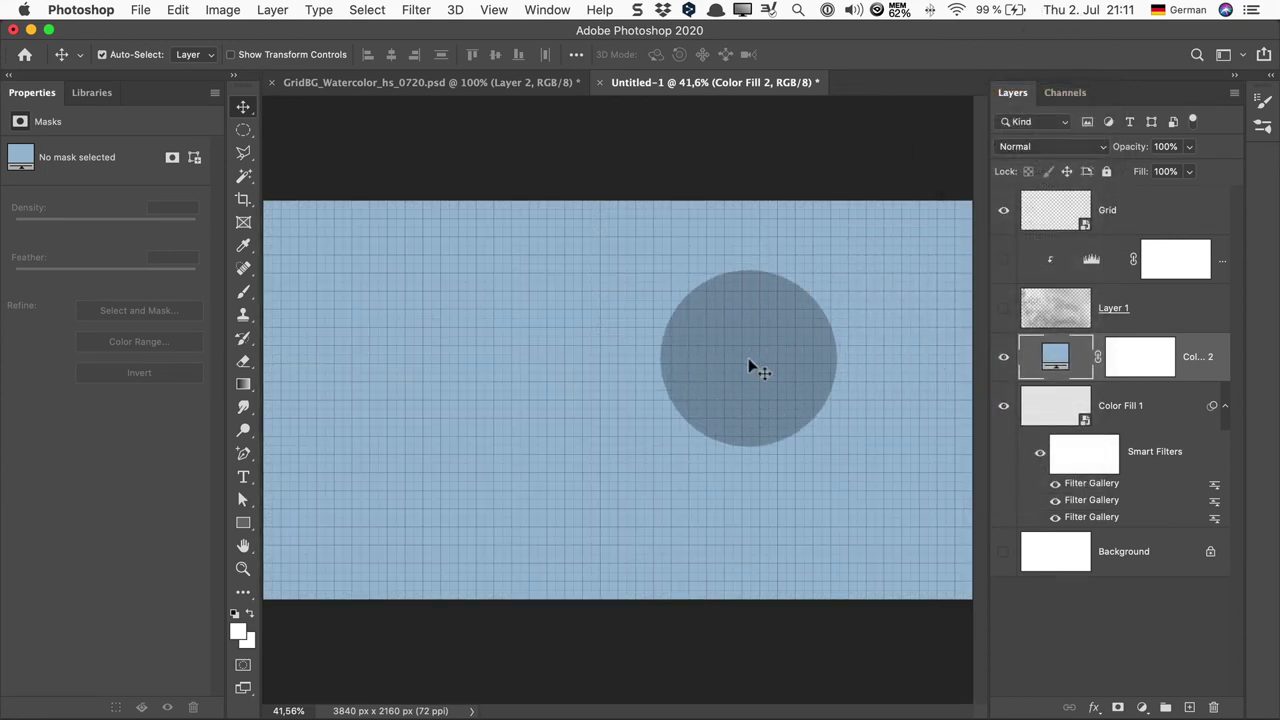
{"action": "key", "text": "ctrl+1"}
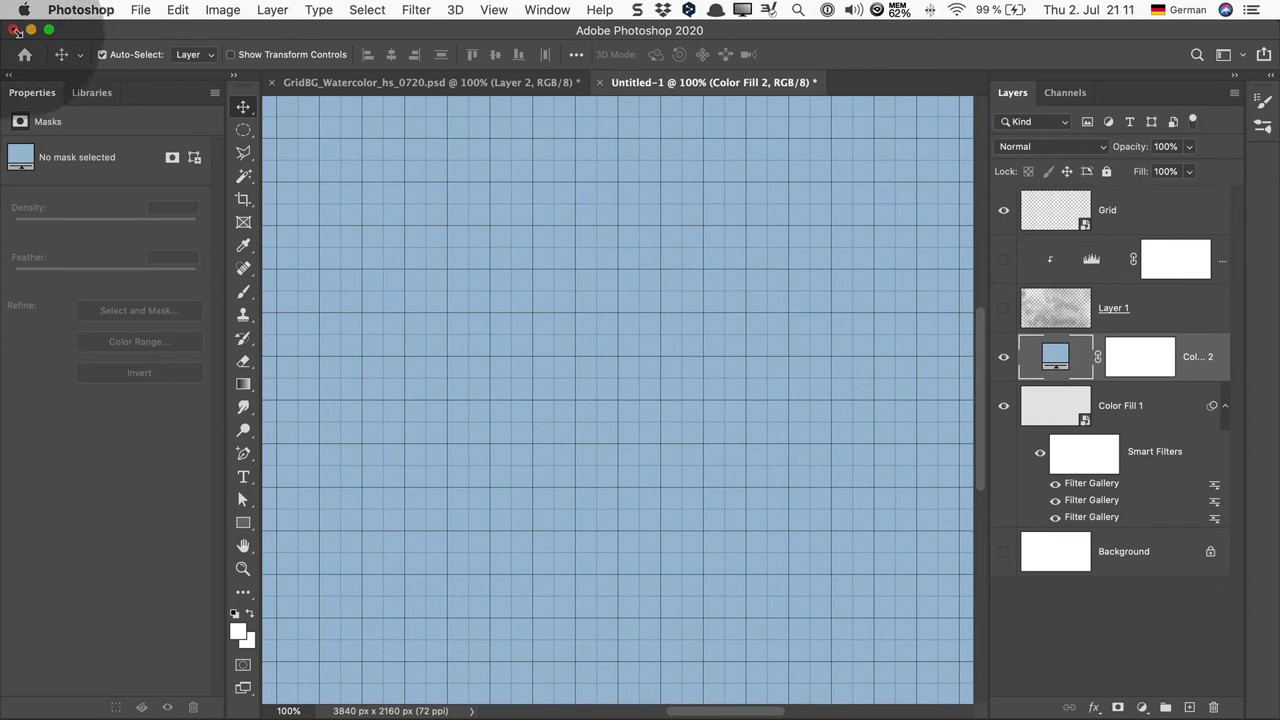
{"action": "left_click", "coordinate": [433, 82]}
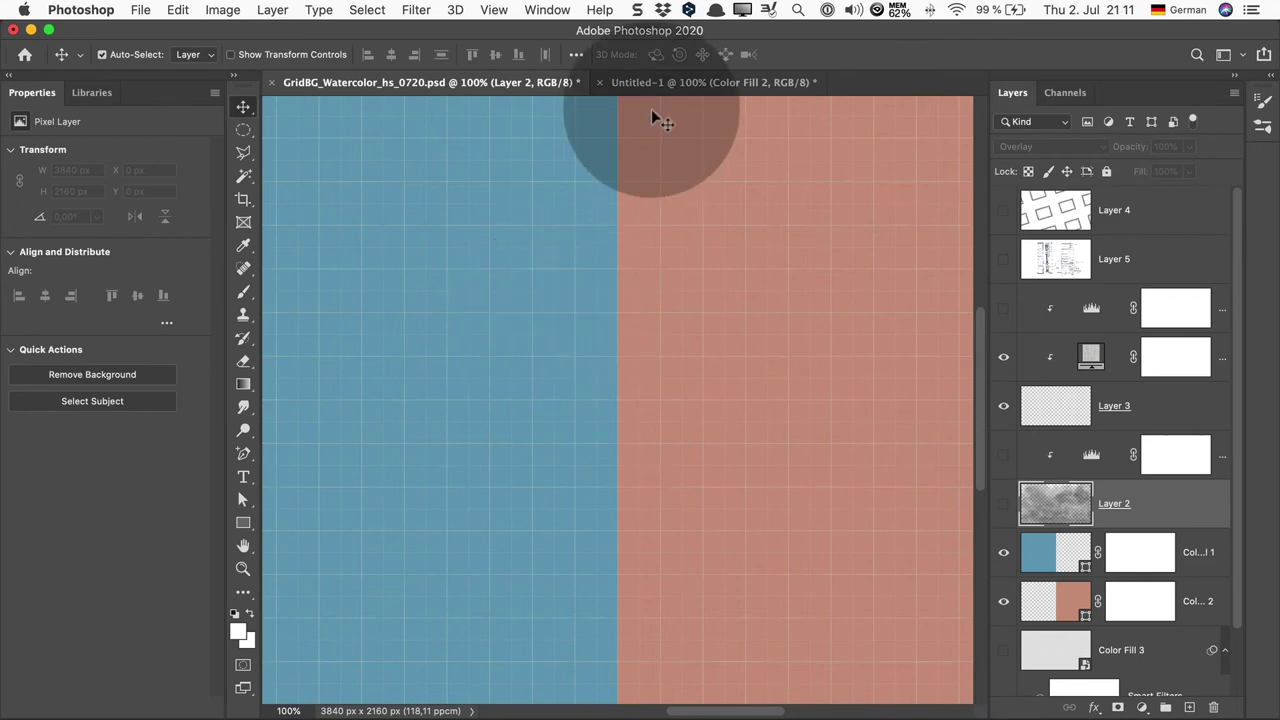
{"action": "left_click", "coordinate": [686, 82]}
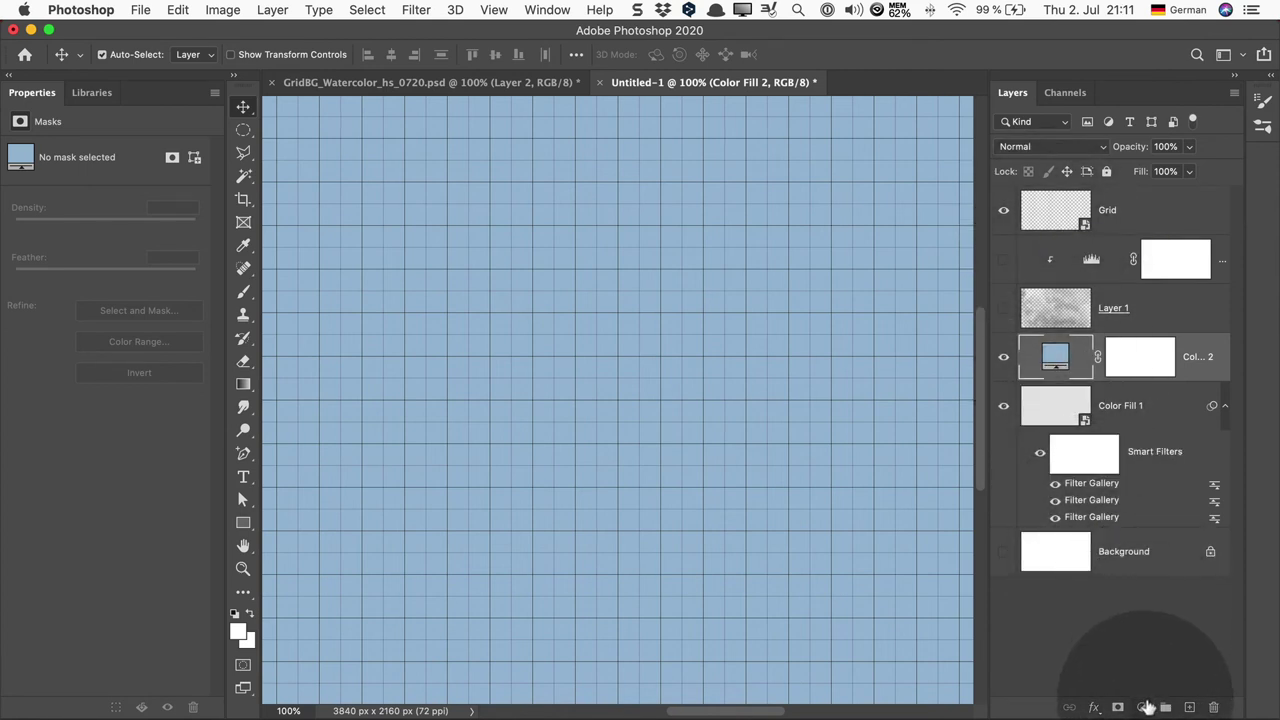
Step: Add a new Pattern Fill layer using the green leaves pattern
{"action": "left_click", "coordinate": [1147, 708]}
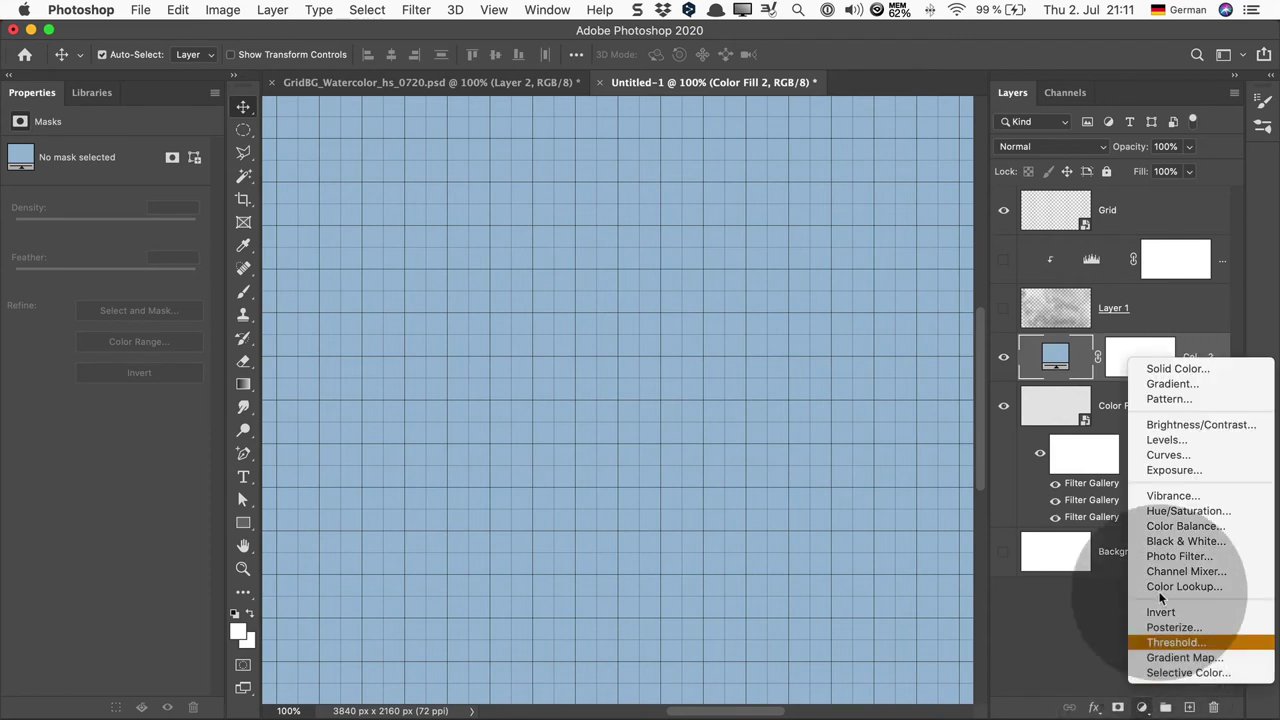
{"action": "left_click", "coordinate": [1110, 474]}
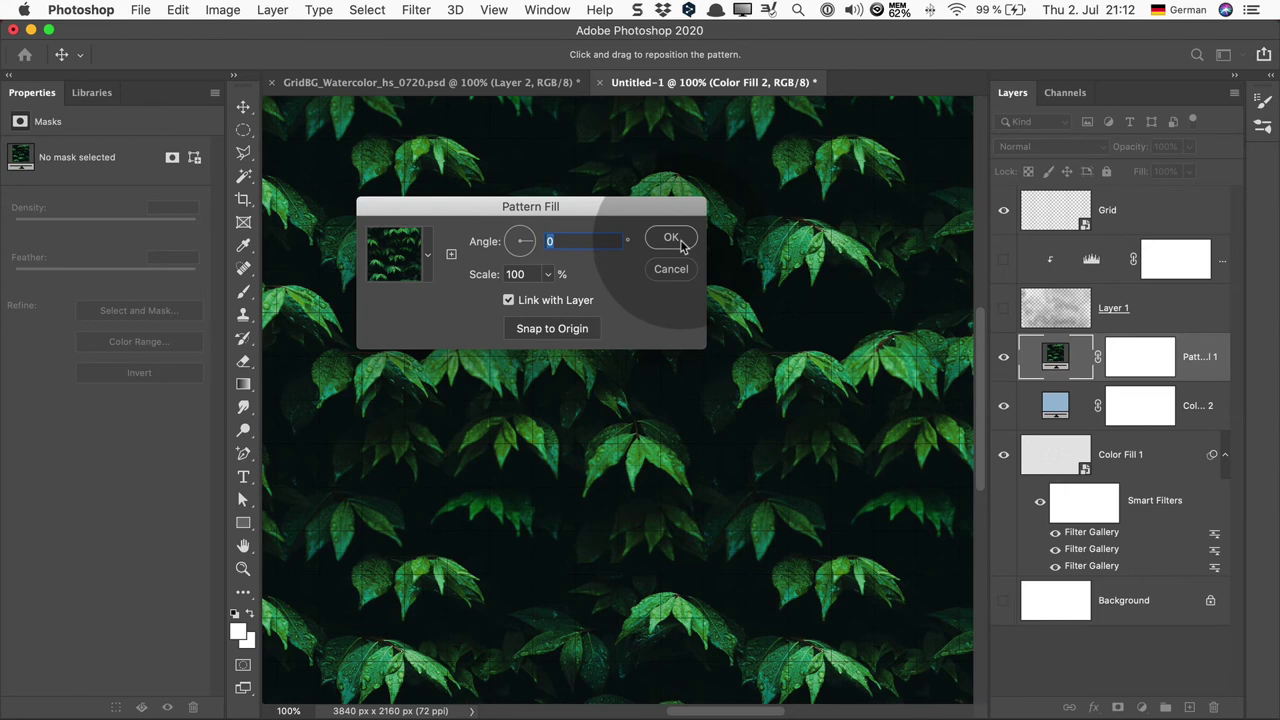
{"action": "left_click", "coordinate": [671, 238]}
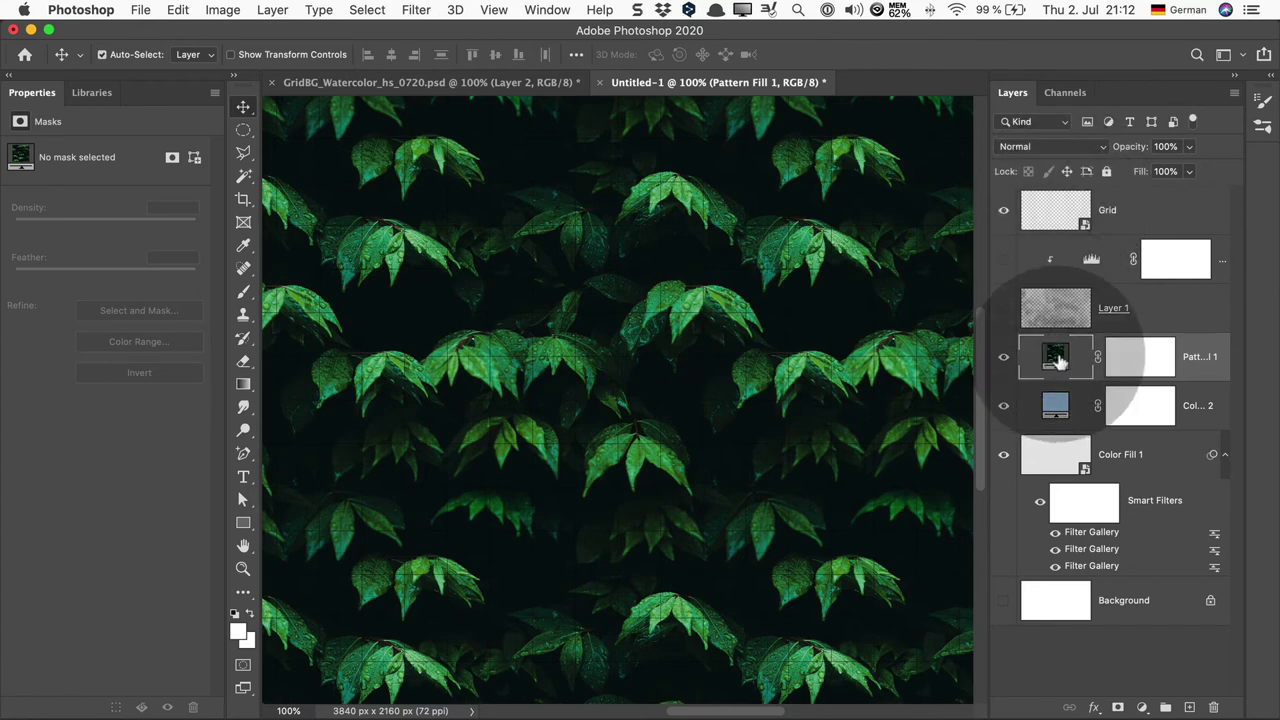
Step: Move Pattern Fill 1 above the Grid layer and clip it to Grid
{"action": "left_click_drag", "start_coordinate": [1057, 362], "coordinate": [1049, 246]}
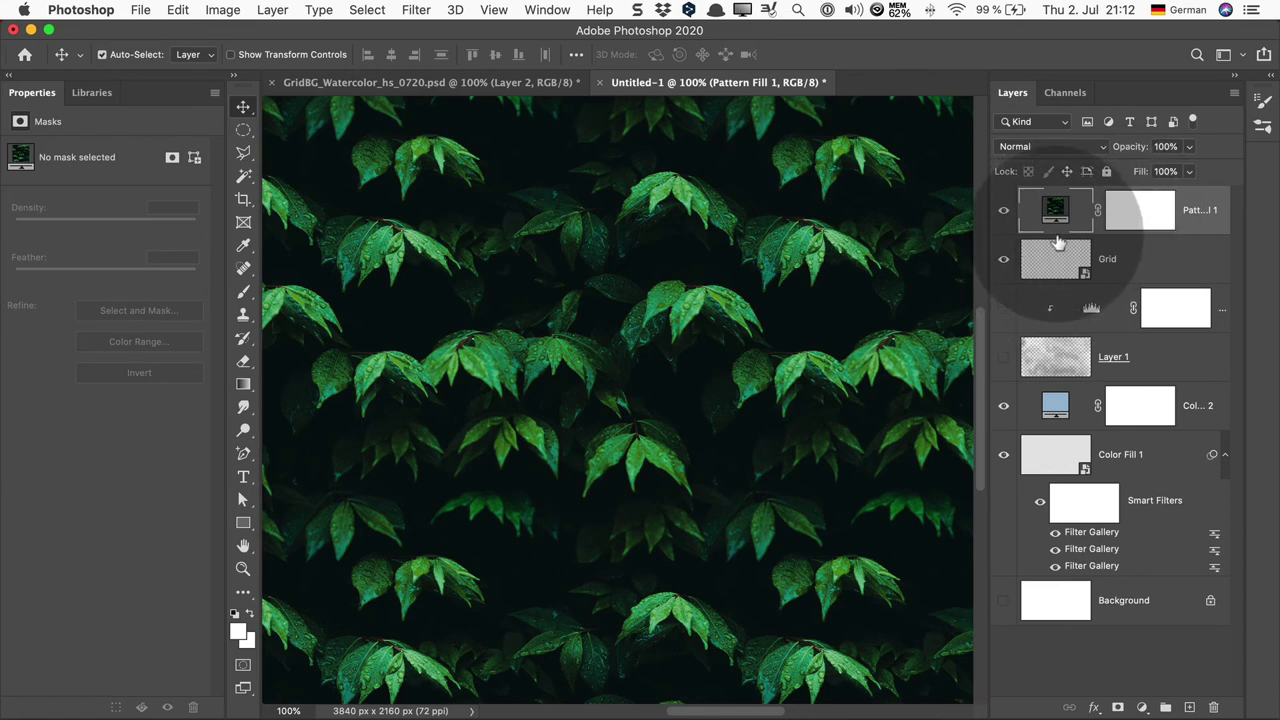
{"action": "key", "text": "alt"}
{"action": "left_click_drag", "start_coordinate": [1058, 243], "coordinate": [1058, 230]}
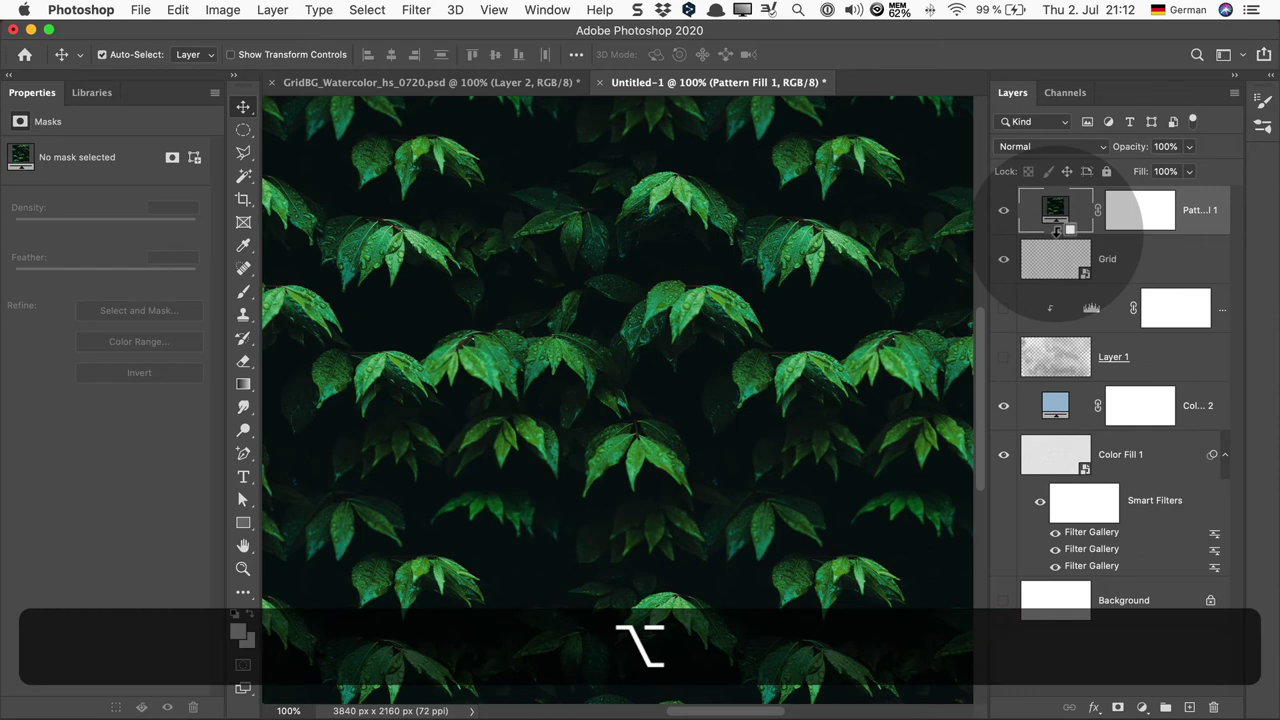
{"action": "left_click", "coordinate": [1058, 232], "text": "alt"}
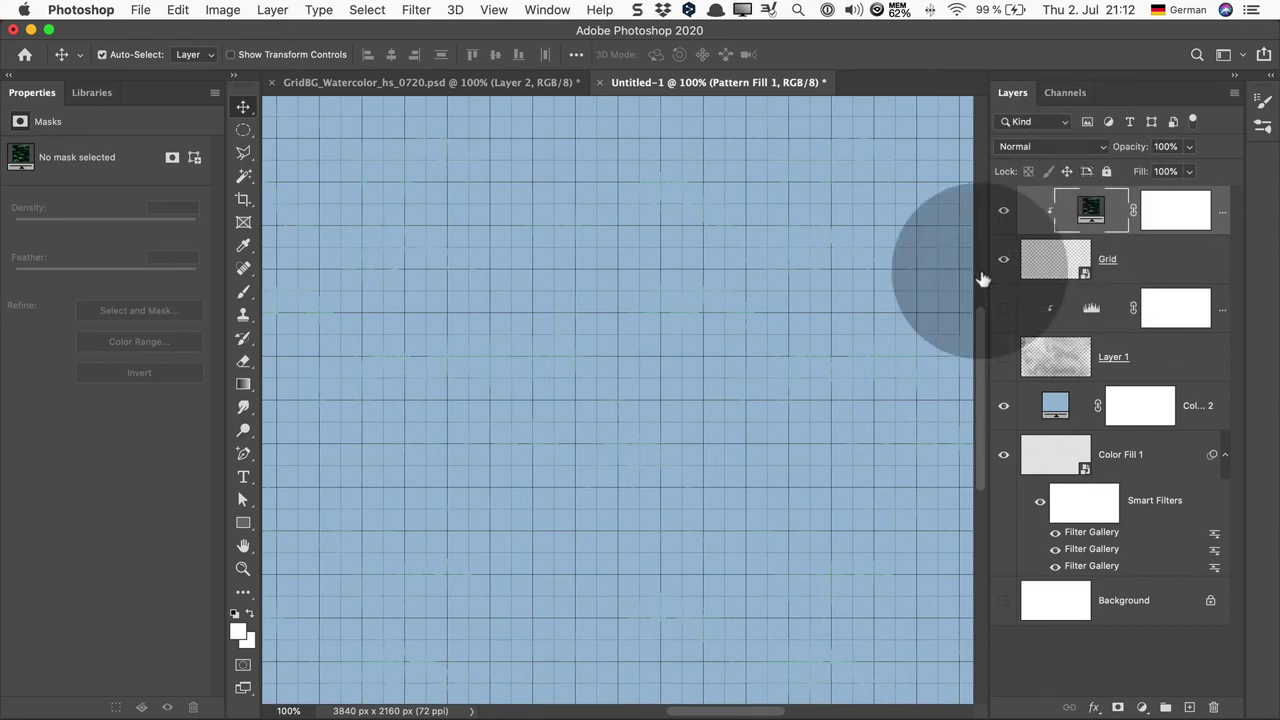
Step: Inspect the leaf-tinted grid lines by toggling Grid visibility and the clipping mask, then view at 100%
{"action": "scroll", "coordinate": [735, 200], "scroll_direction": "up", "scroll_amount": 10, "text": "alt"}
{"action": "scroll", "coordinate": [735, 203], "scroll_direction": "down", "scroll_amount": 5, "text": "alt"}
{"action": "scroll", "coordinate": [735, 203], "scroll_direction": "down", "scroll_amount": 4, "text": "alt"}
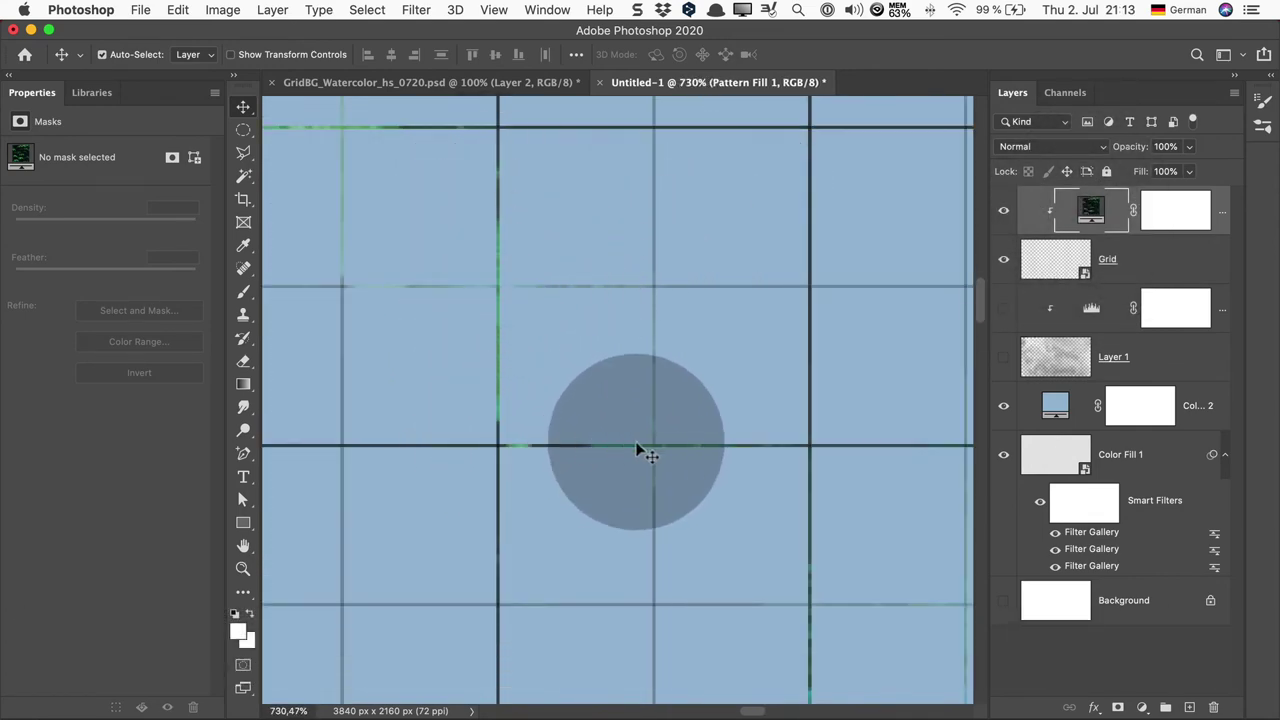
{"action": "left_click", "coordinate": [1003, 259]}
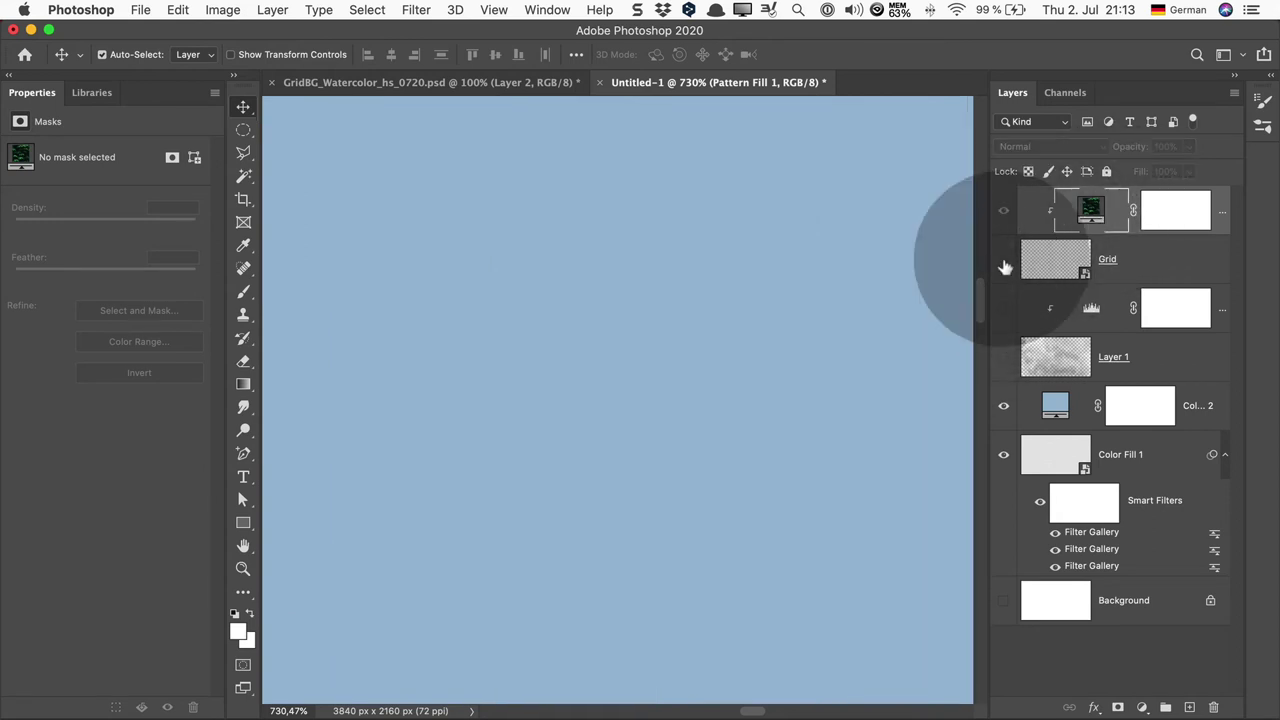
{"action": "left_click", "coordinate": [1025, 234], "text": "alt"}
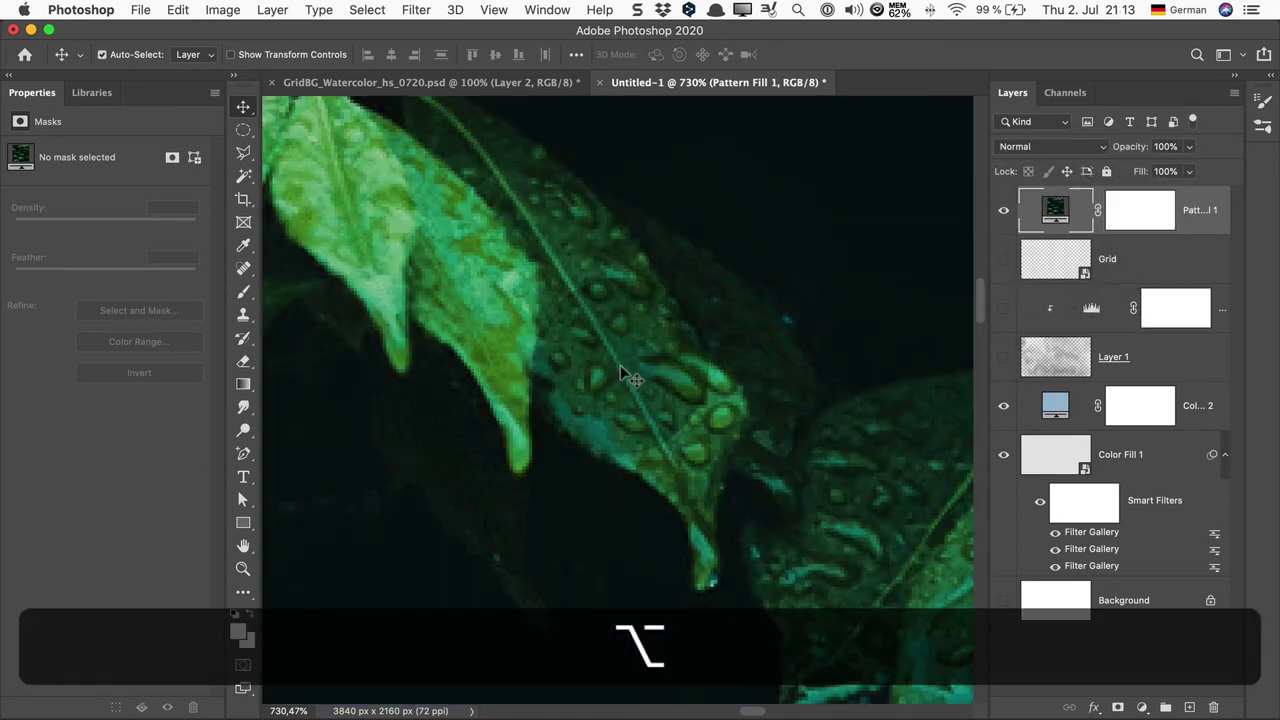
{"action": "left_click", "coordinate": [1055, 236], "text": "alt"}
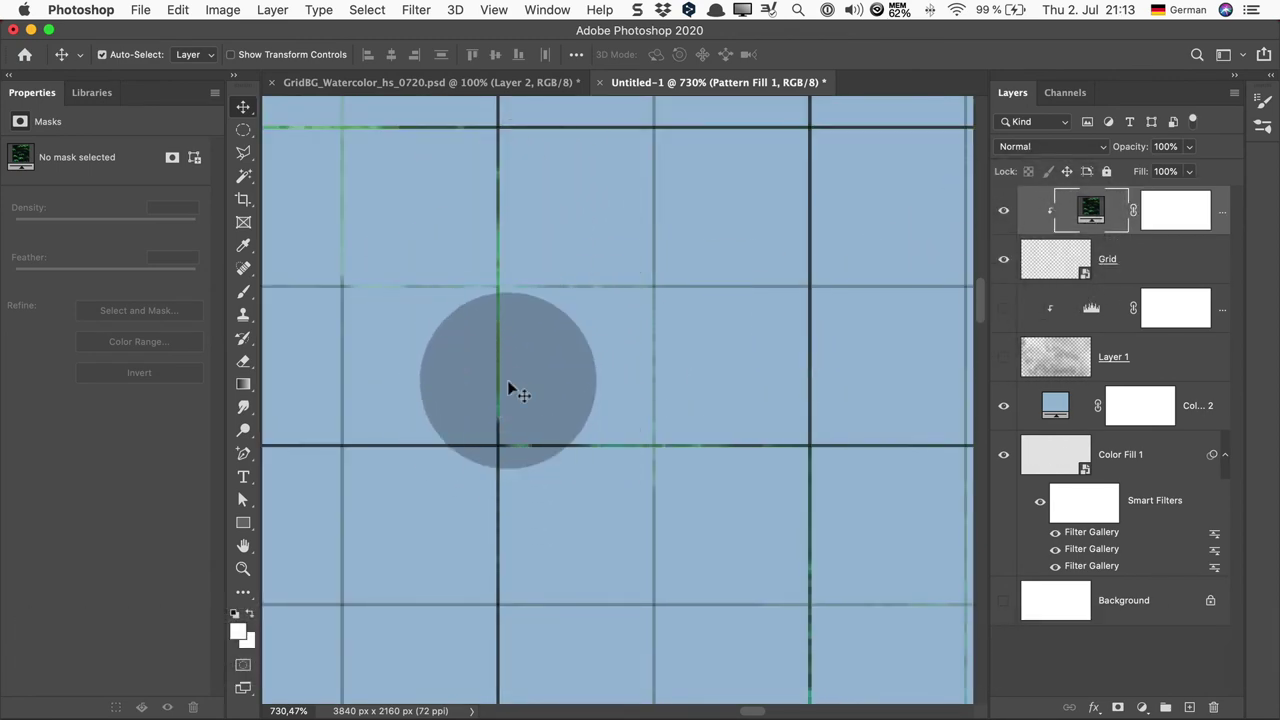
{"action": "key", "text": "super+0"}
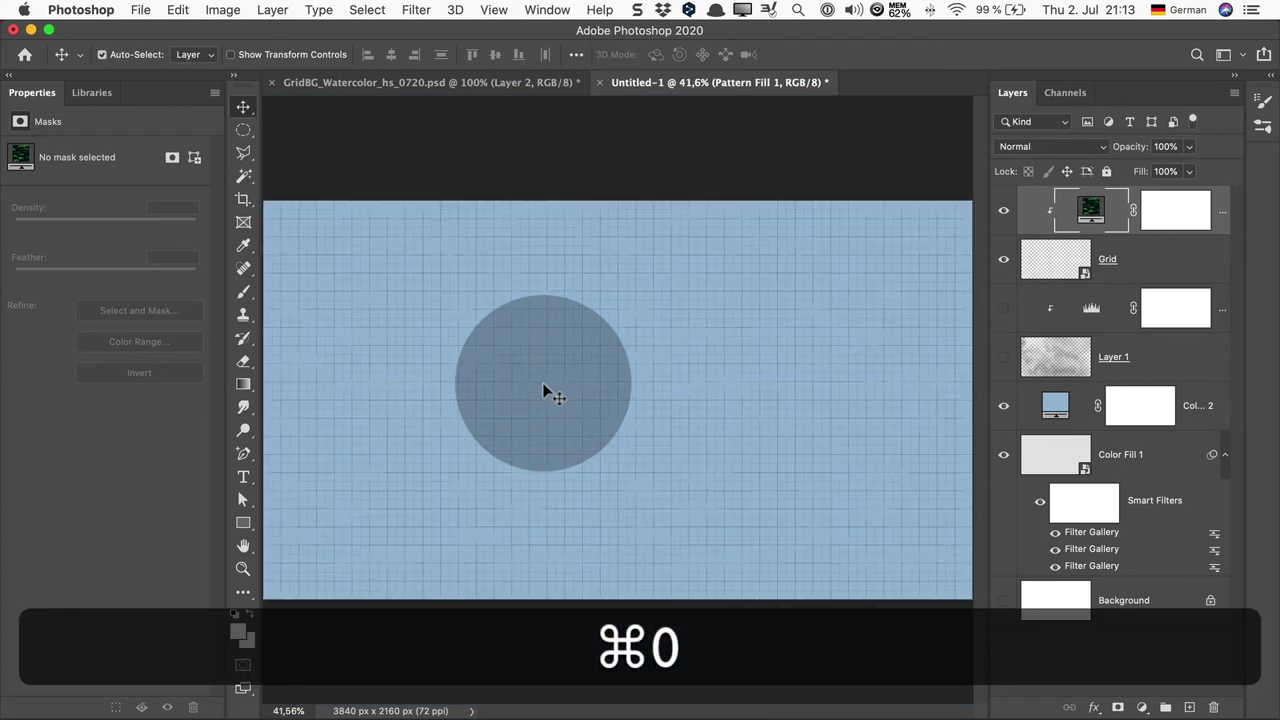
{"action": "key", "text": "super+1"}
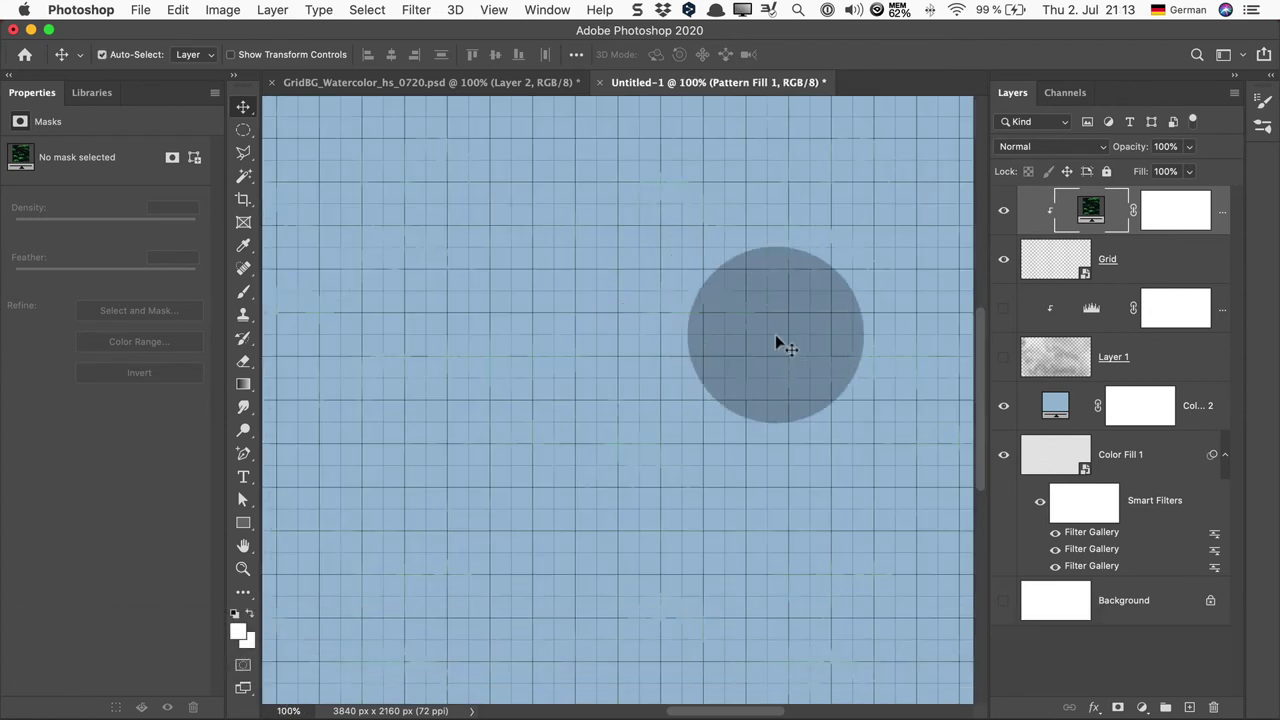
Step: Replace the leaves with a light speckled swatch from Legacy Patterns and More > Grayscale Paper
{"action": "double_click", "coordinate": [1097, 222]}
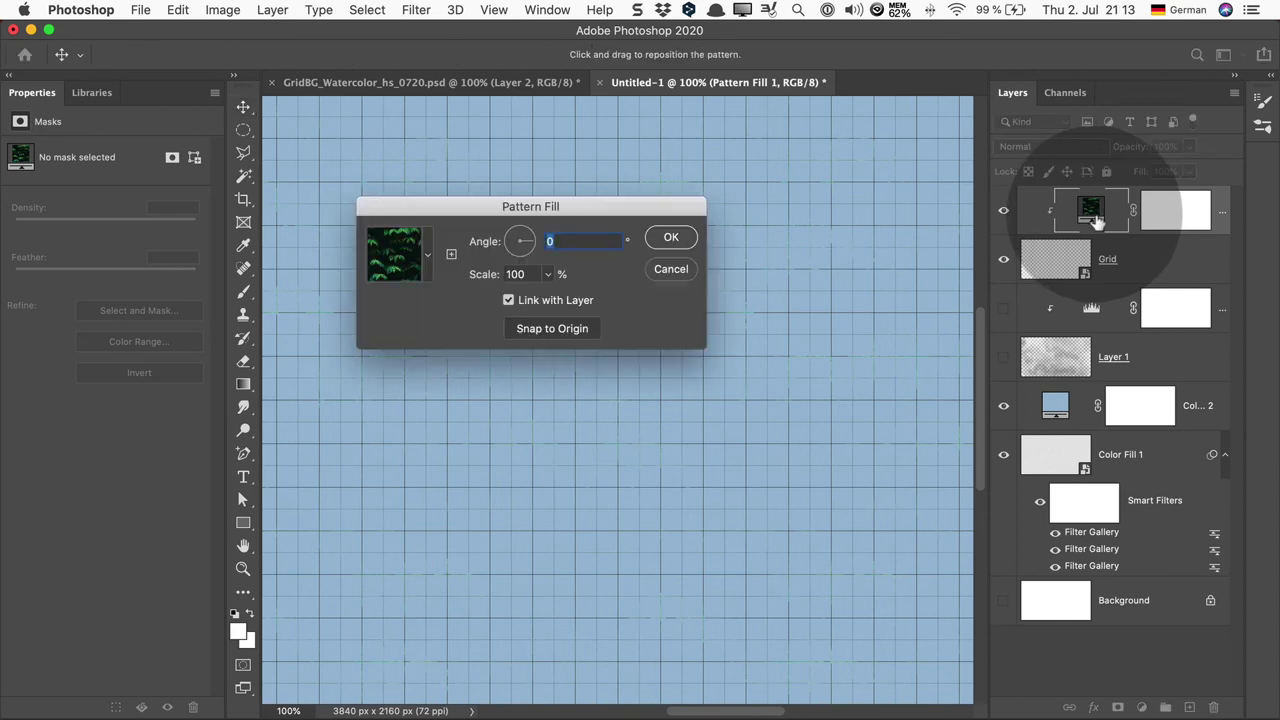
{"action": "left_click", "coordinate": [429, 259]}
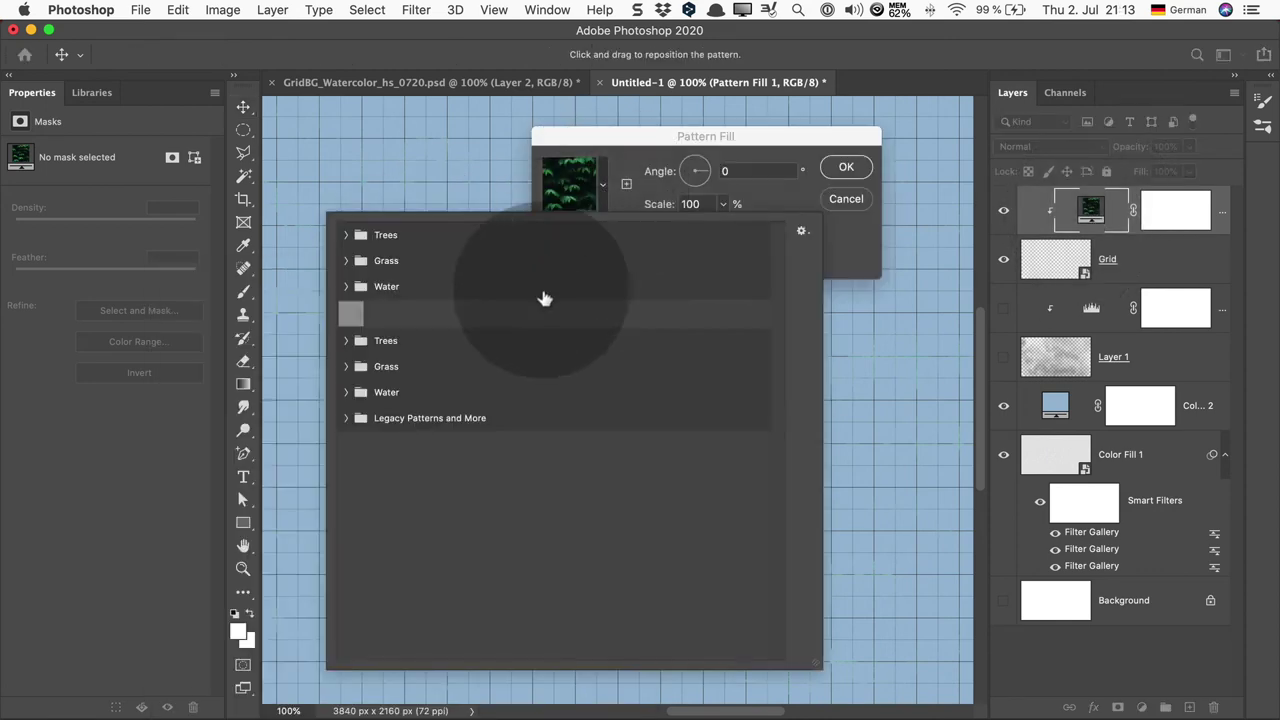
{"action": "left_click", "coordinate": [346, 420]}
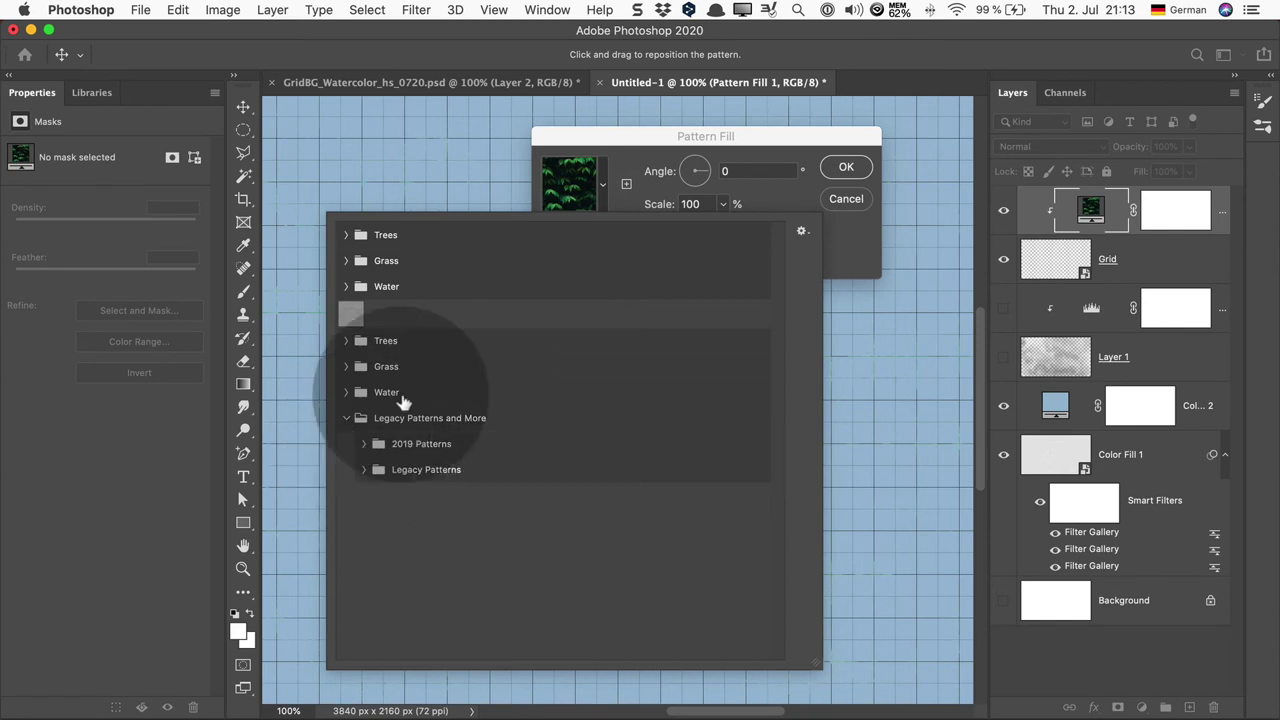
{"action": "left_click", "coordinate": [362, 444]}
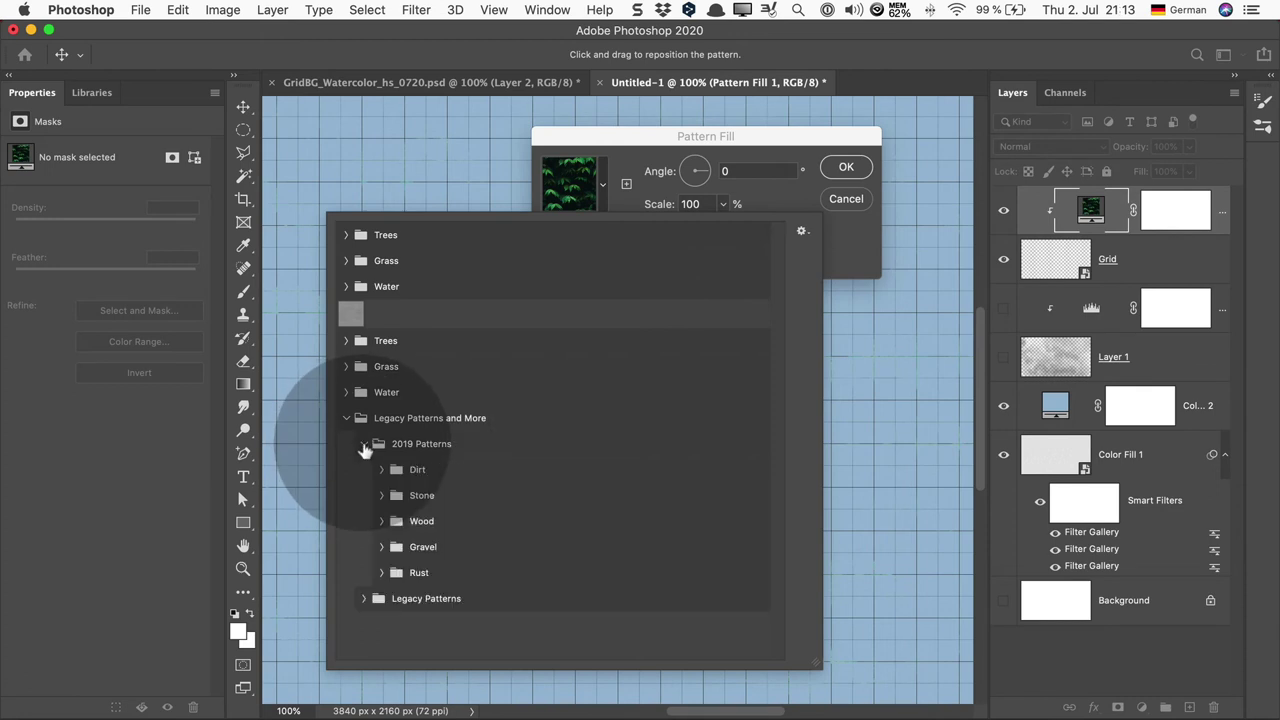
{"action": "left_click", "coordinate": [382, 470]}
{"action": "left_click", "coordinate": [576, 497]}
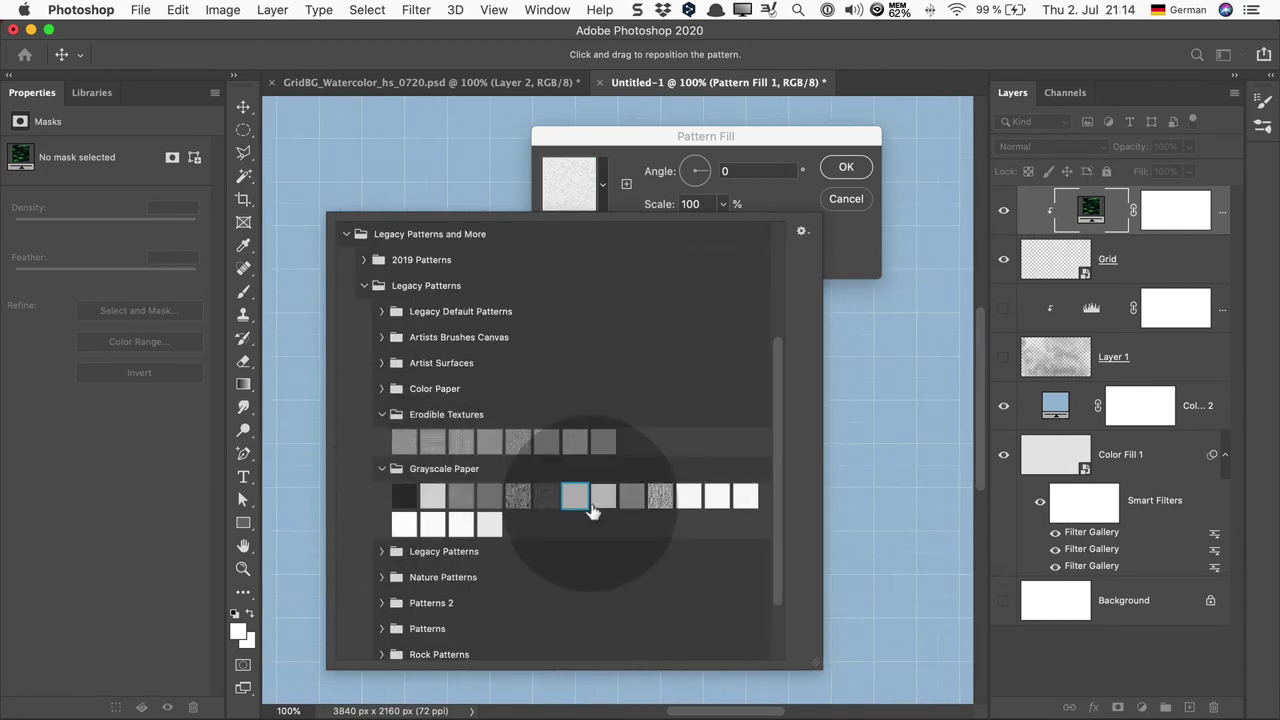
{"action": "left_click", "coordinate": [632, 497]}
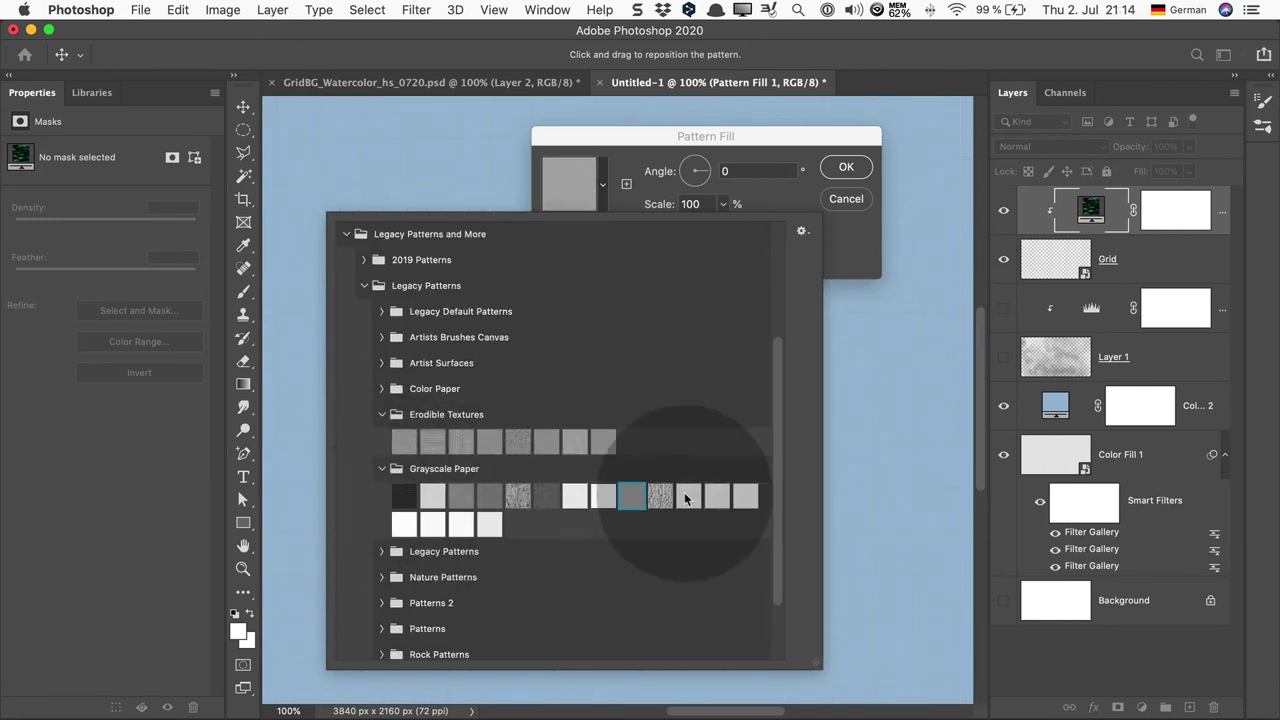
{"action": "left_click", "coordinate": [689, 497]}
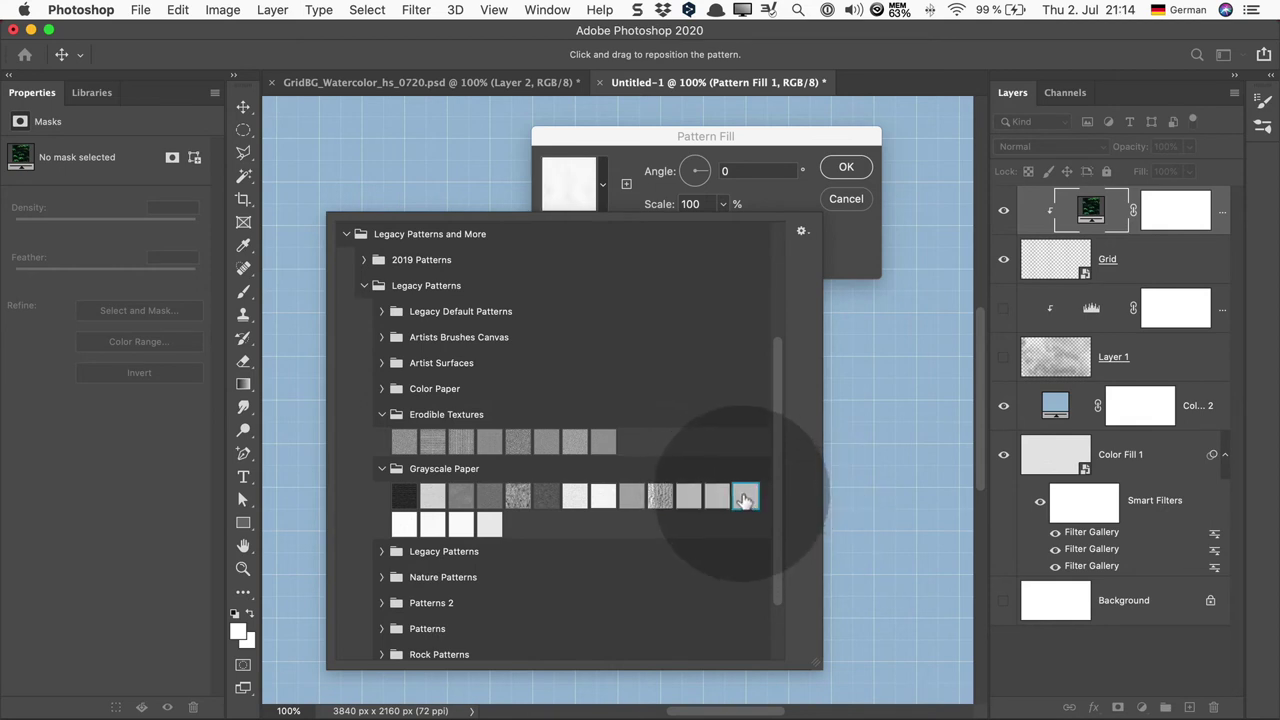
{"action": "left_click", "coordinate": [660, 495]}
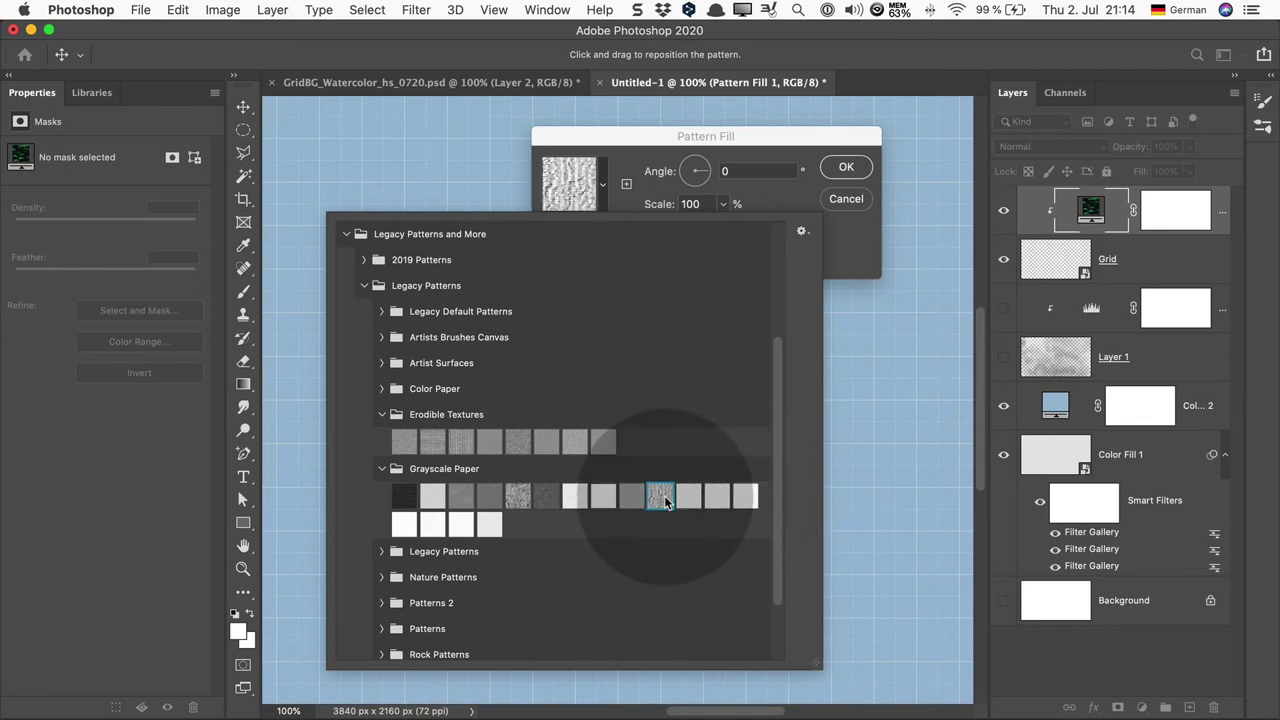
{"action": "left_click", "coordinate": [402, 528]}
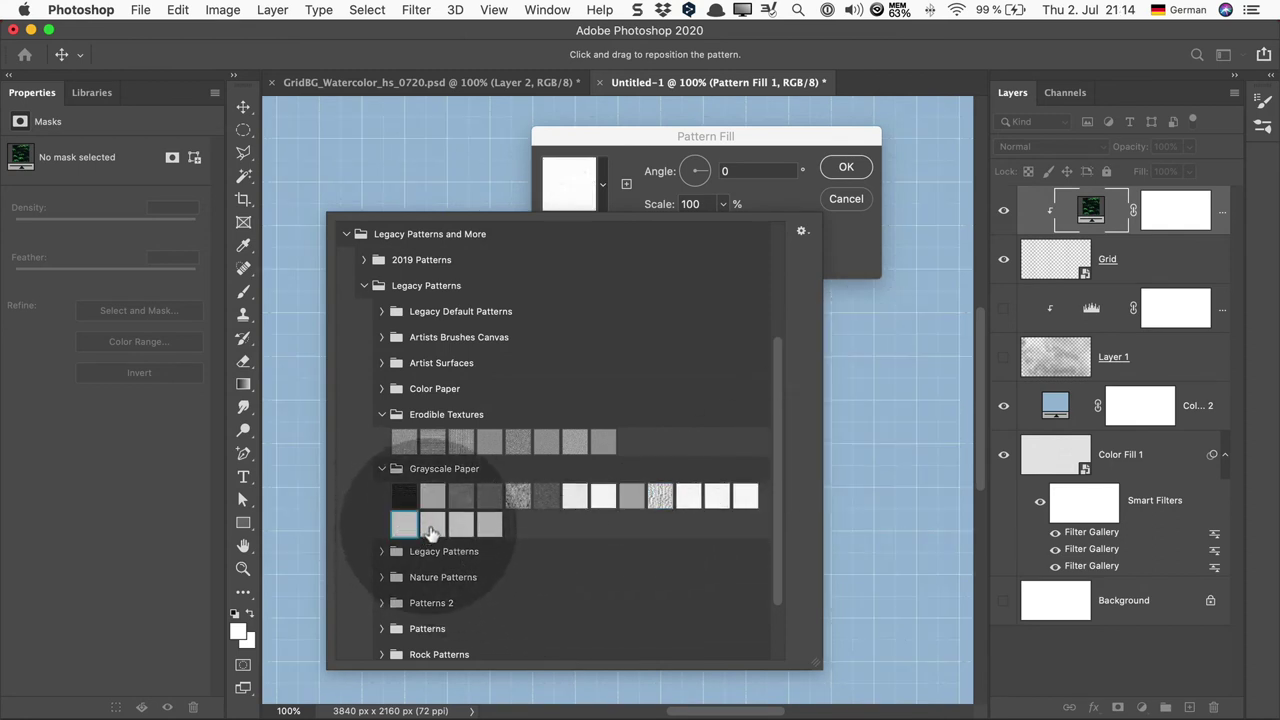
{"action": "left_click", "coordinate": [576, 497]}
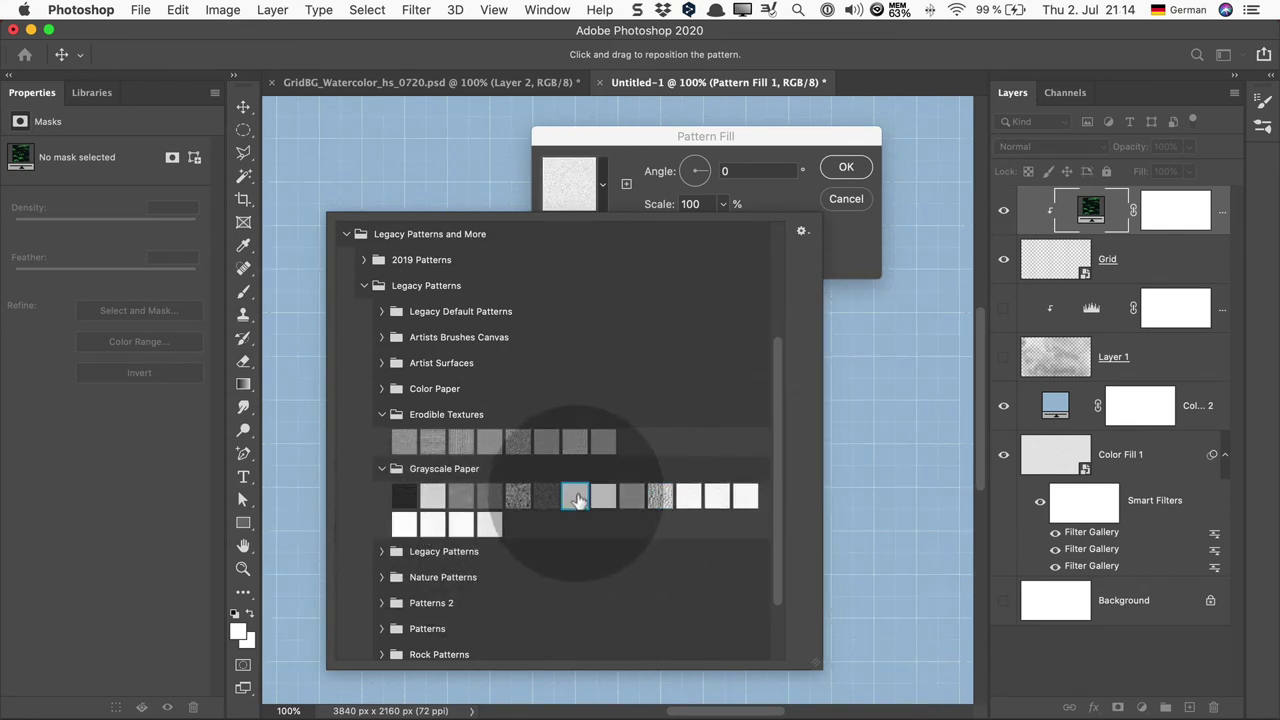
{"action": "left_click", "coordinate": [846, 167]}
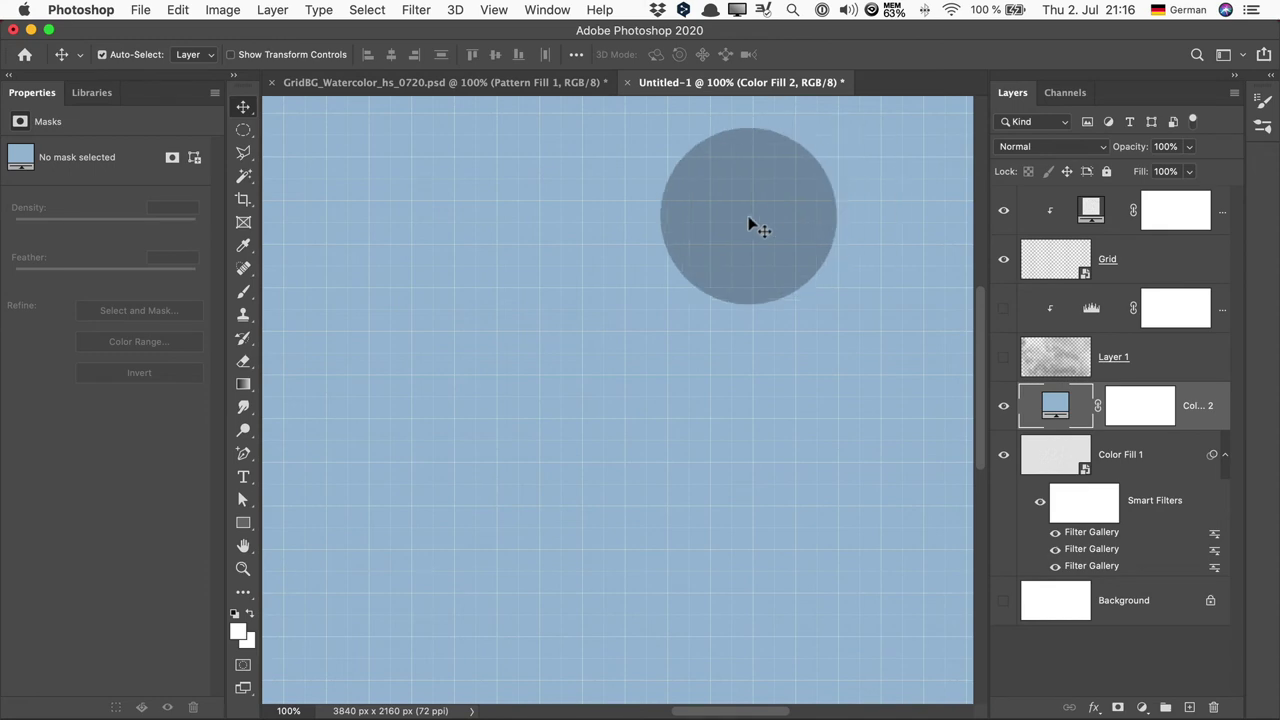
Step: Append Legacy Patterns and More from the Patterns panel menu, then close the panel
{"action": "left_click", "coordinate": [547, 10]}
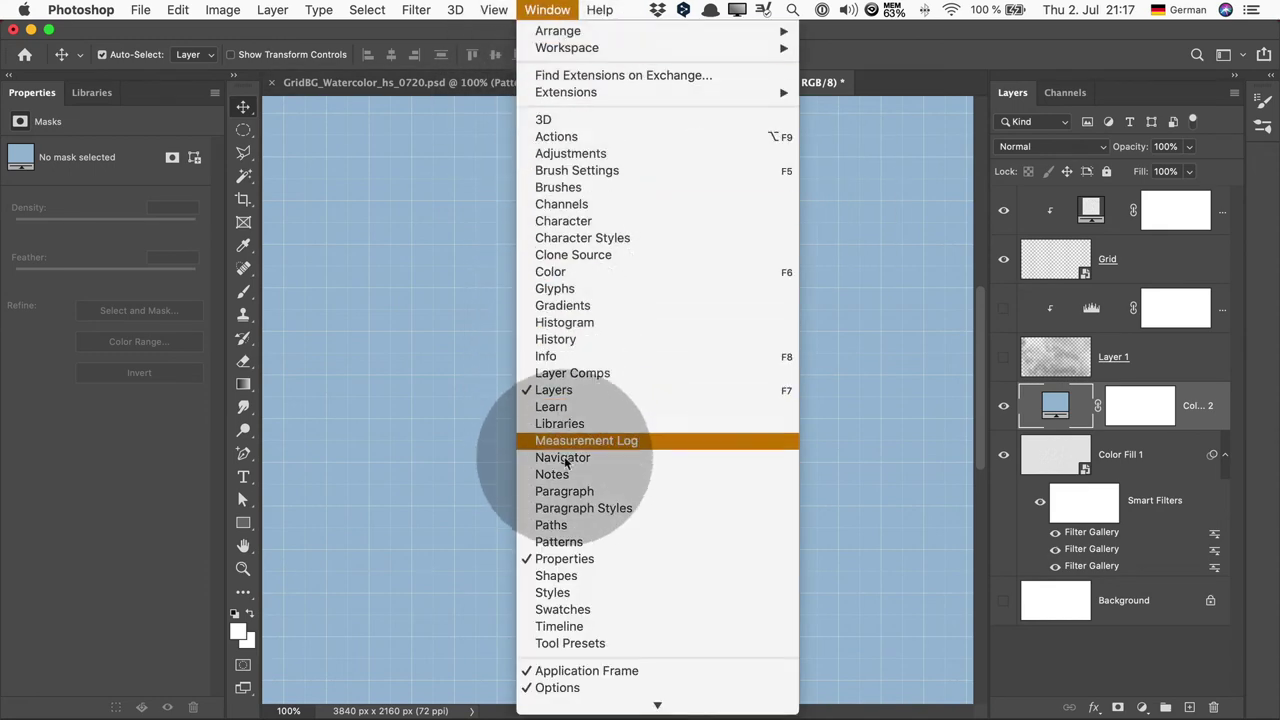
{"action": "left_click", "coordinate": [593, 543]}
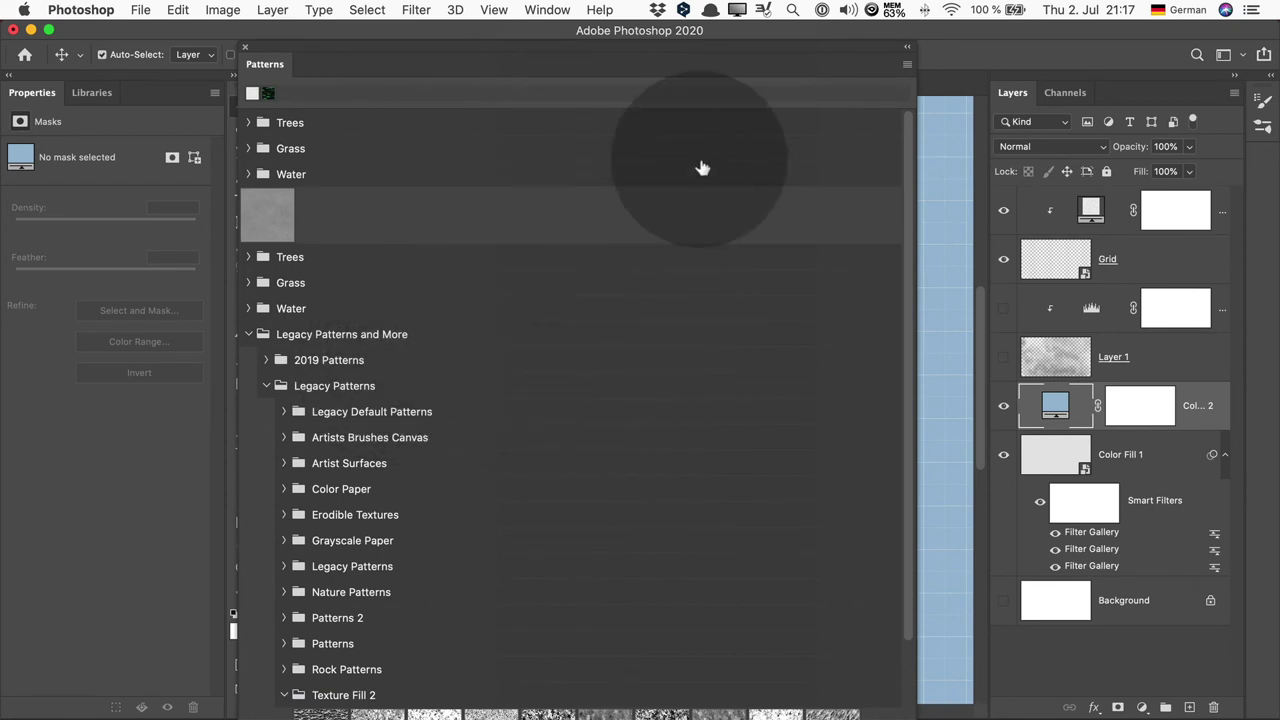
{"action": "left_click", "coordinate": [907, 64]}
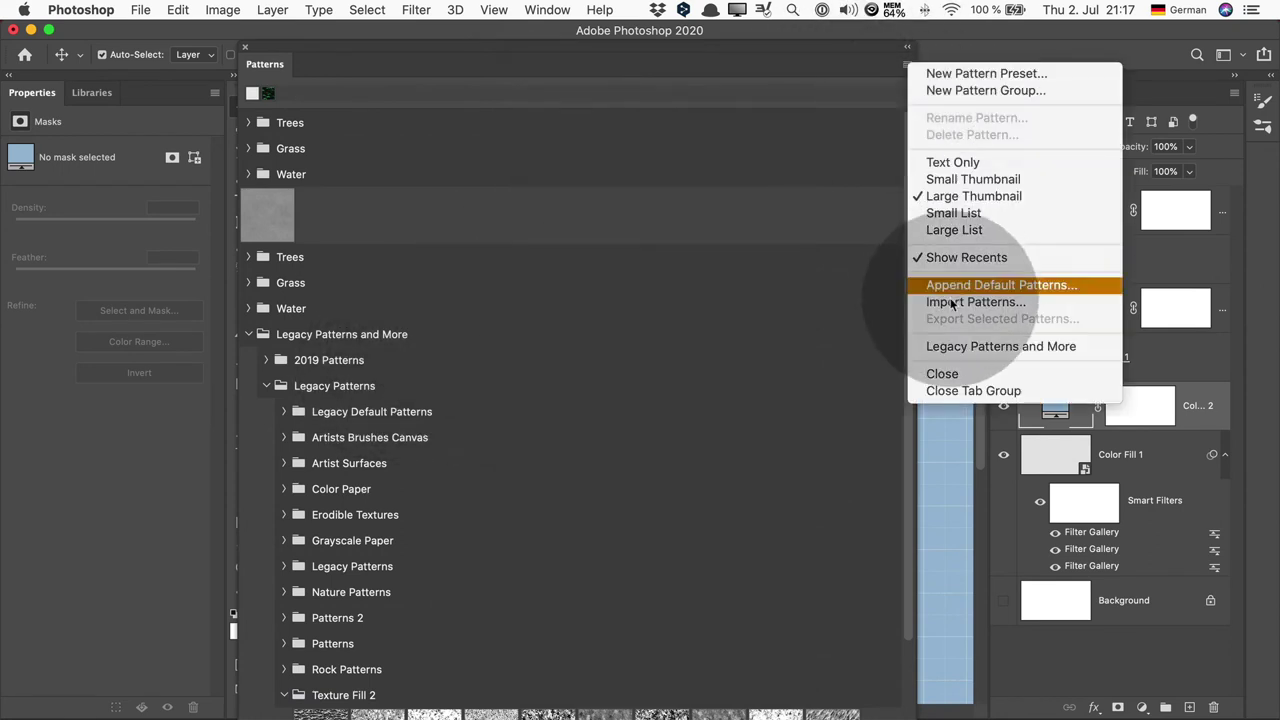
{"action": "left_click", "coordinate": [962, 347]}
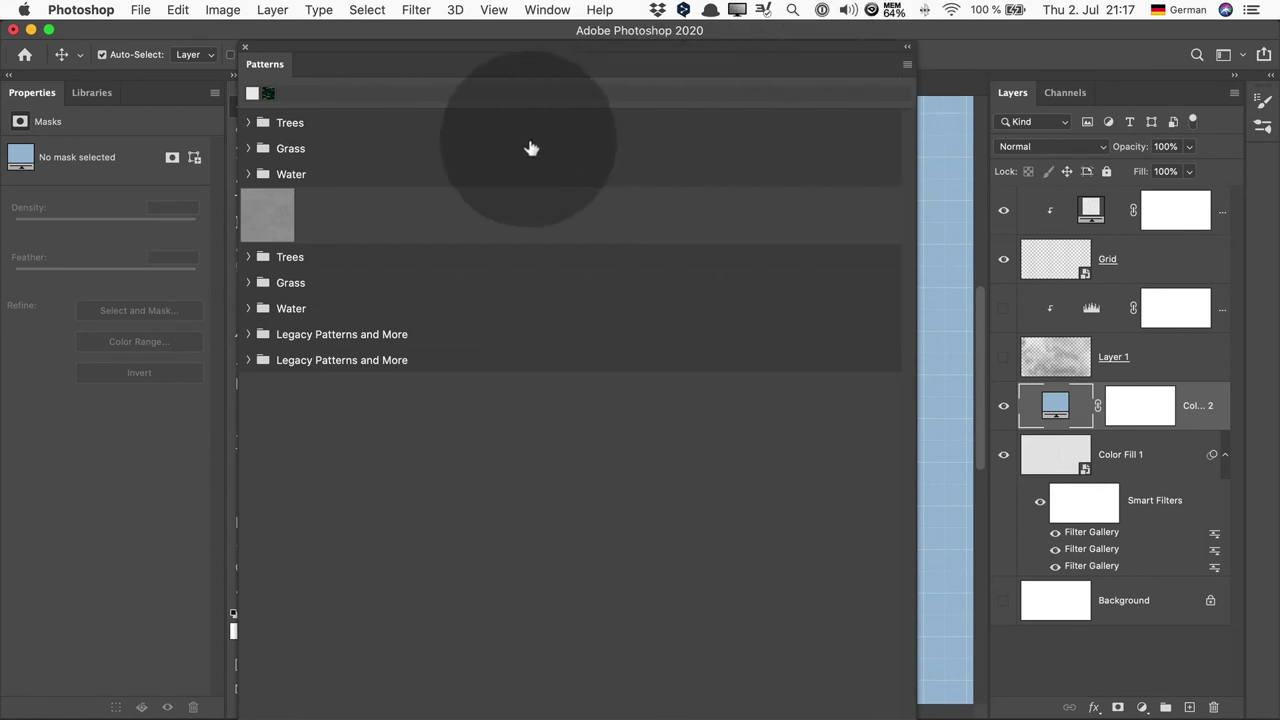
{"action": "left_click", "coordinate": [245, 47]}
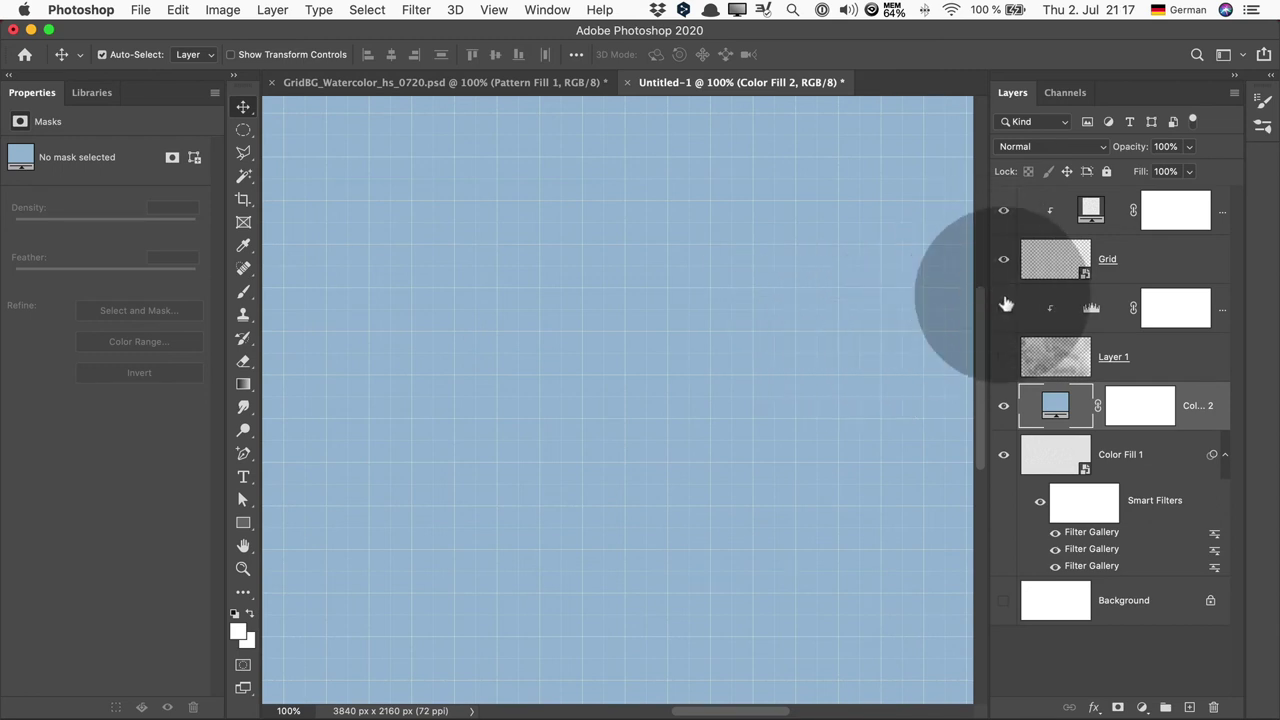
Step: Show the watercolour Layer 1 and set Color Fill 2's blend mode to Multiply
{"action": "left_click", "coordinate": [1003, 356]}
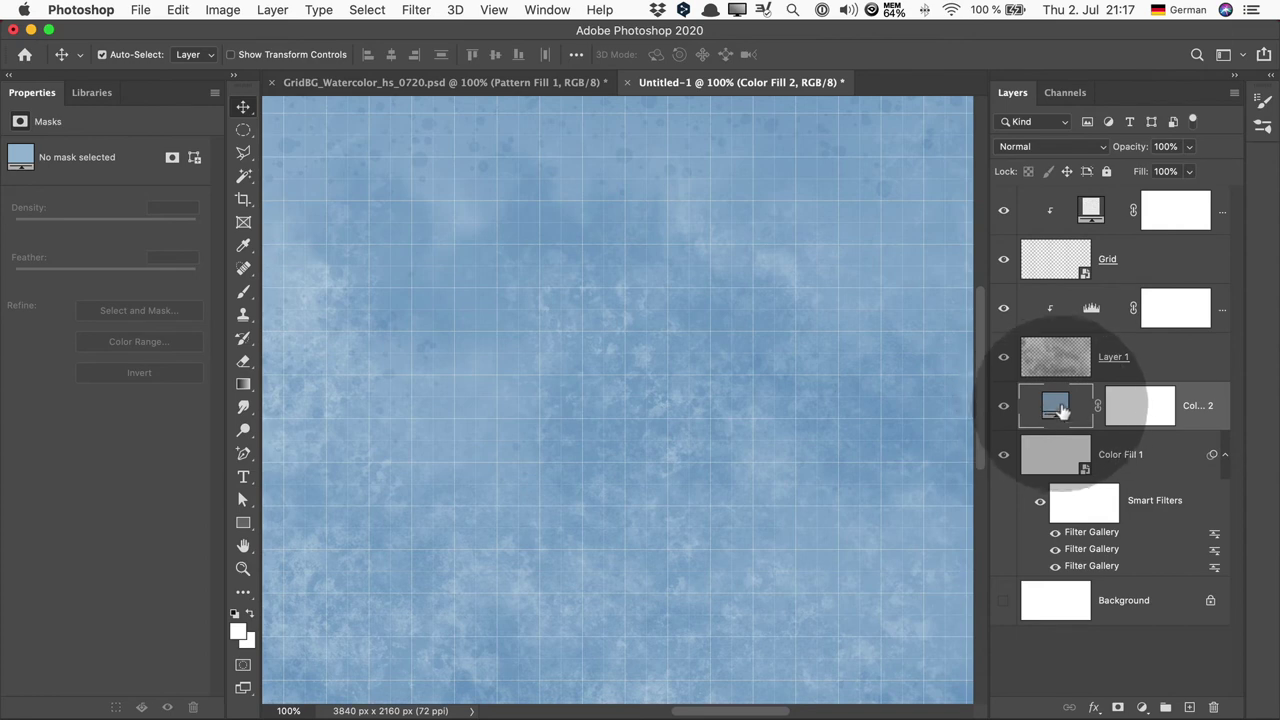
{"action": "left_click", "coordinate": [1050, 146]}
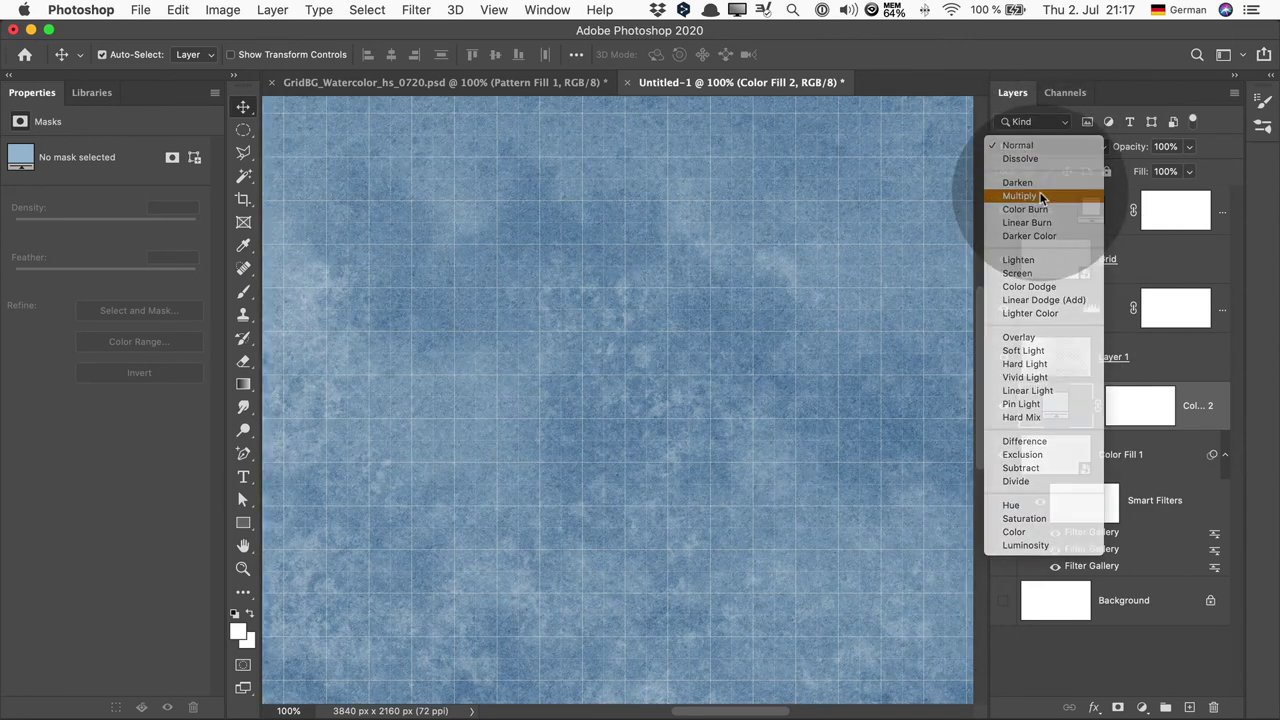
{"action": "left_click", "coordinate": [1040, 195]}
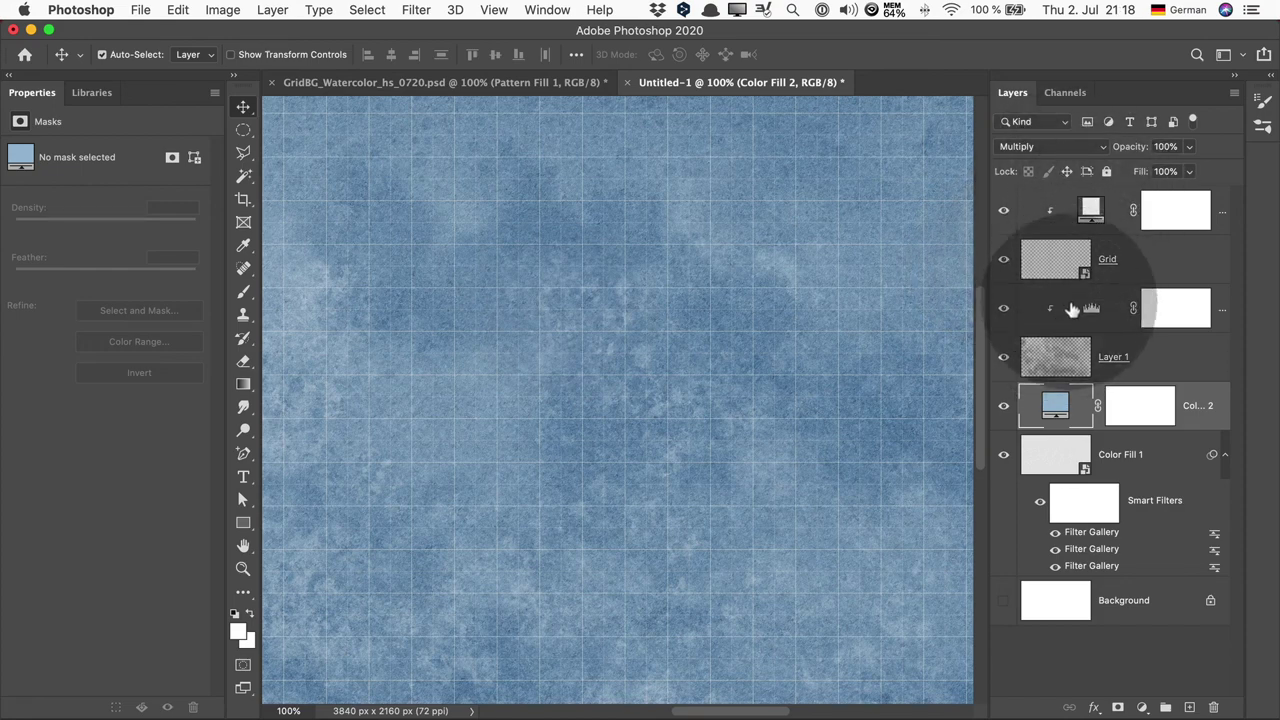
Step: Set the Grid layer to Overlay and fade Layer 1 to 36% opacity
{"action": "left_click", "coordinate": [1065, 257]}
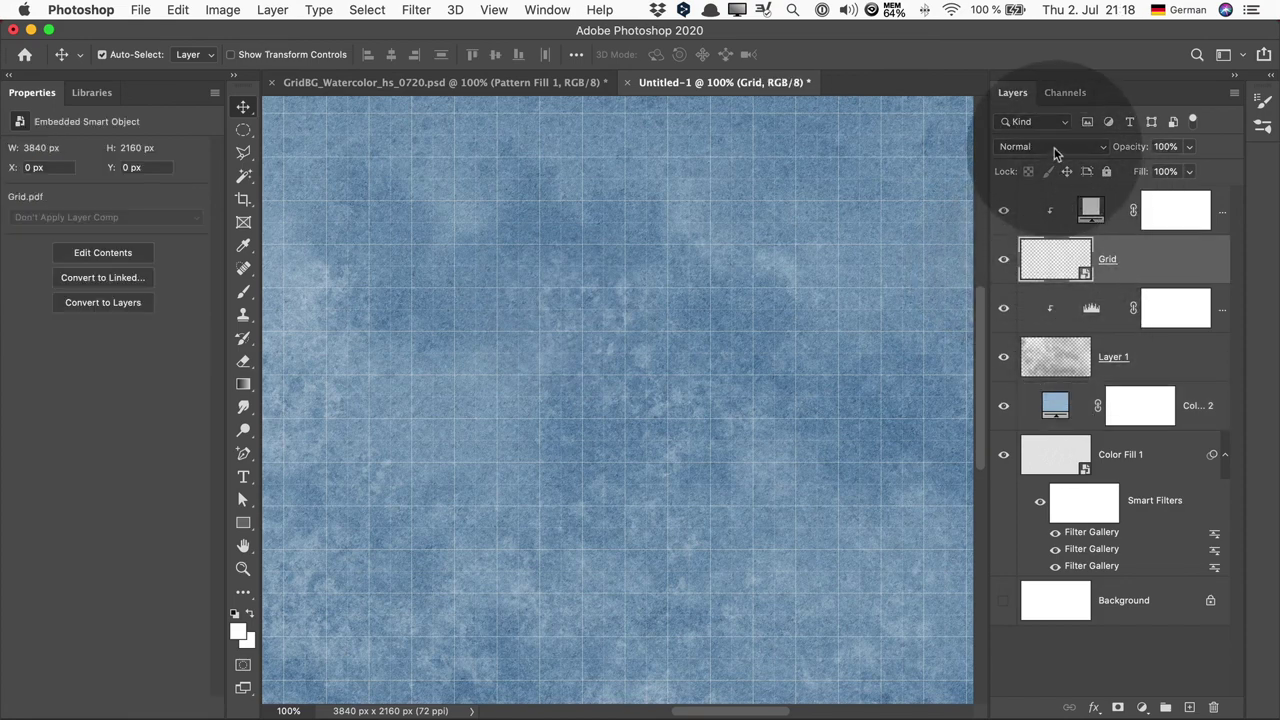
{"action": "left_click", "coordinate": [1045, 146]}
{"action": "left_click", "coordinate": [1030, 344]}
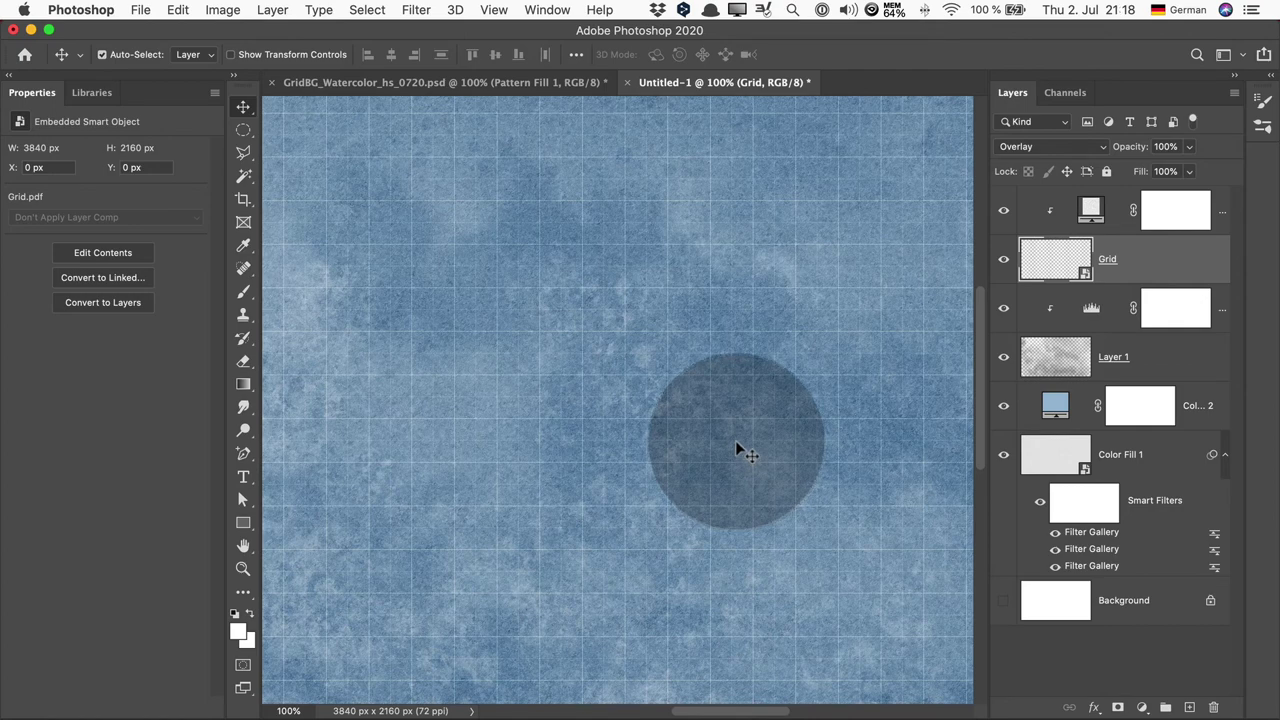
{"action": "left_click", "coordinate": [1100, 318]}
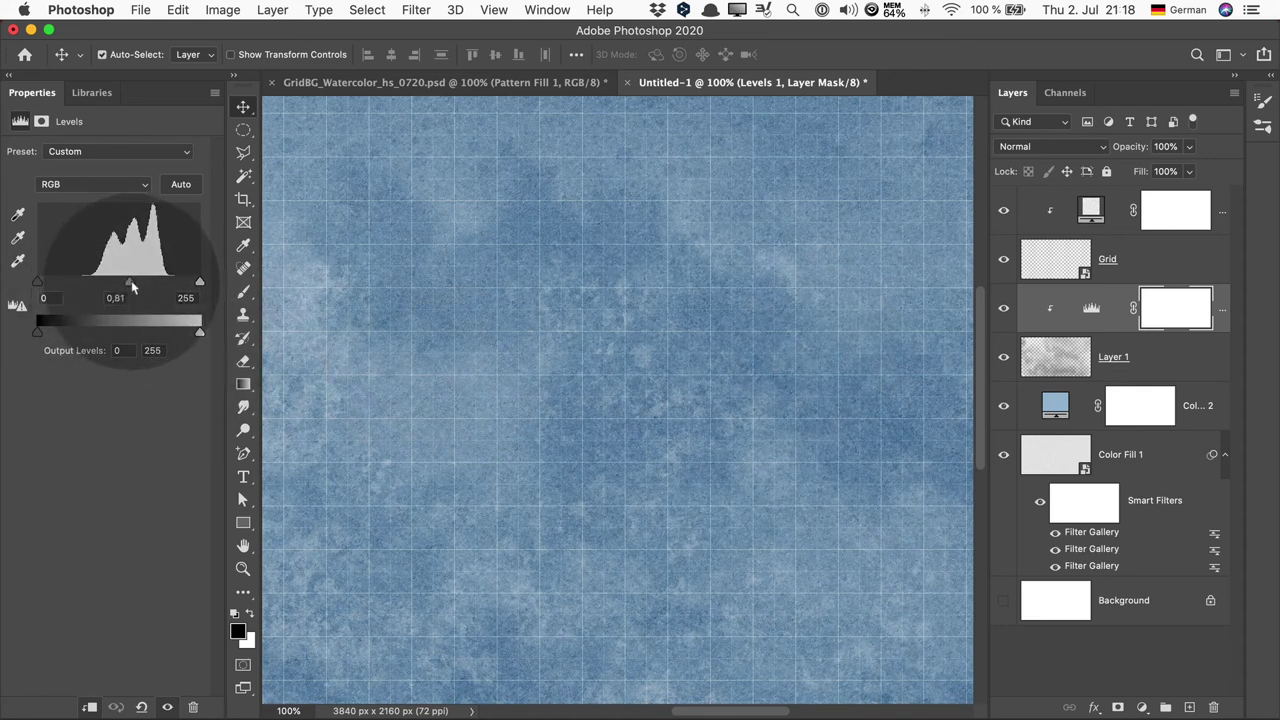
{"action": "left_click", "coordinate": [1058, 358]}
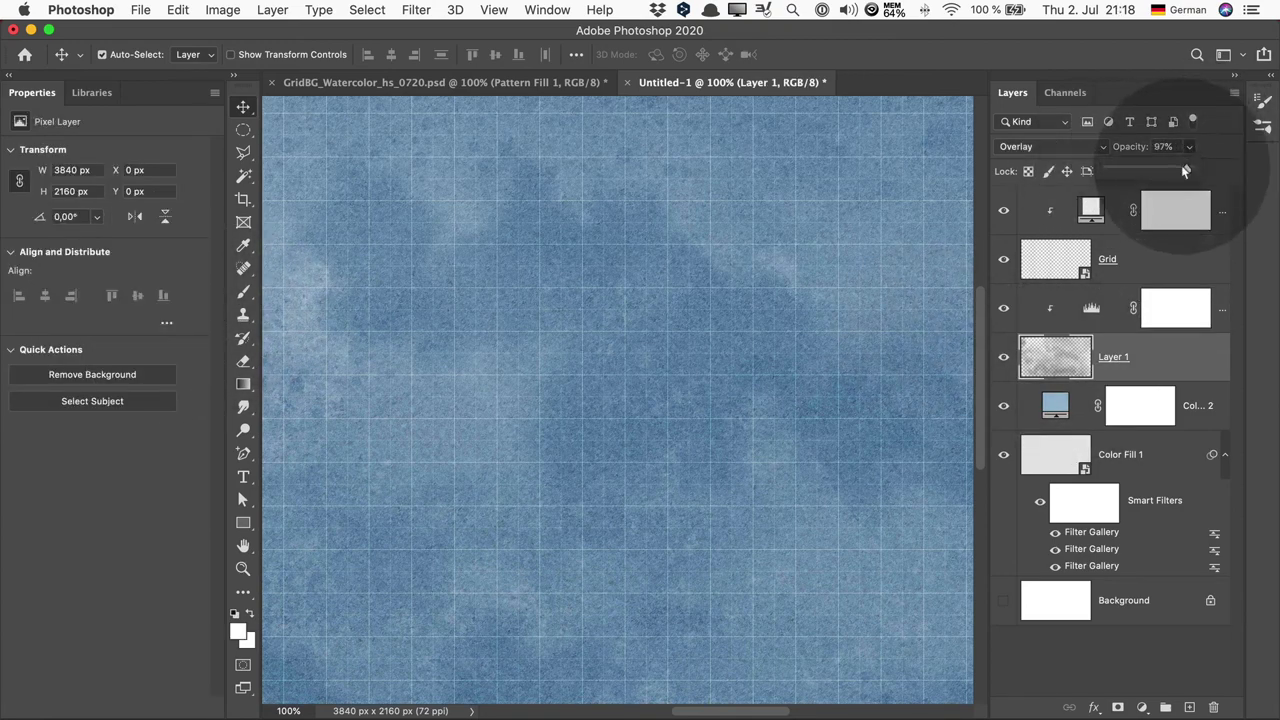
{"action": "left_click_drag", "start_coordinate": [1185, 171], "coordinate": [1136, 170]}
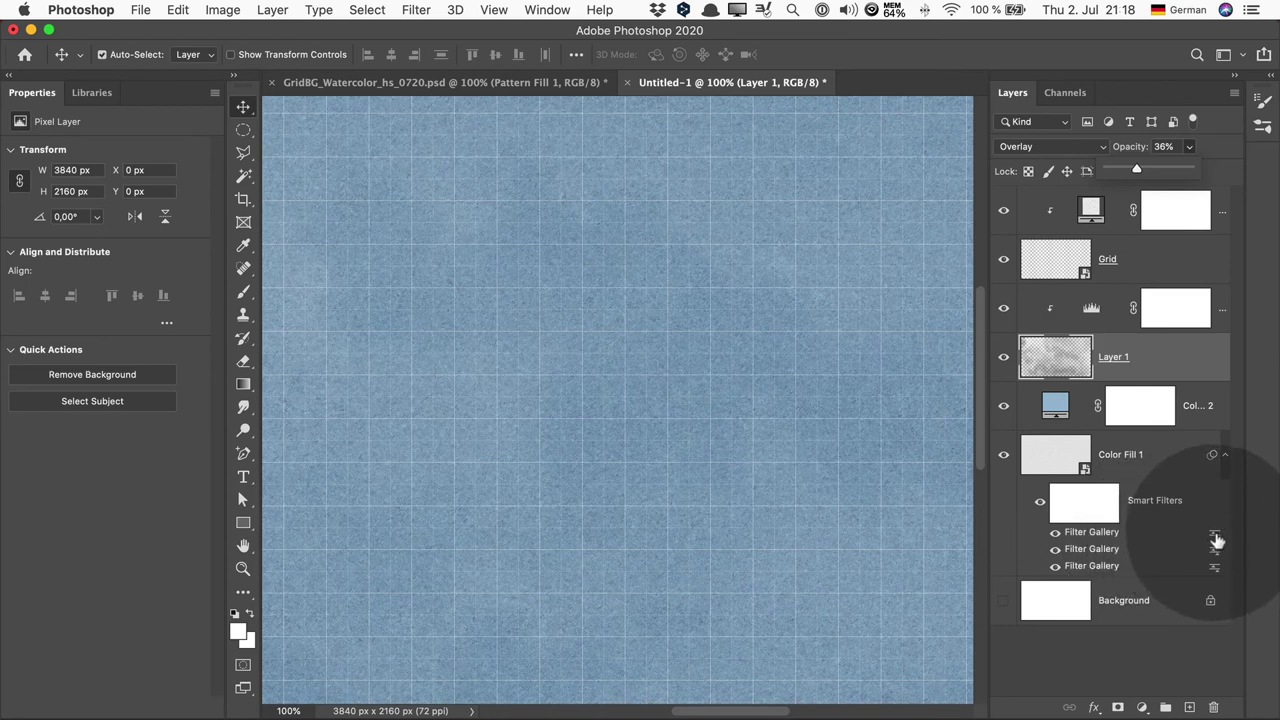
Step: Reduce Color Fill 1's Filter Gallery Texturizer scaling to 195%
{"action": "double_click", "coordinate": [1114, 569]}
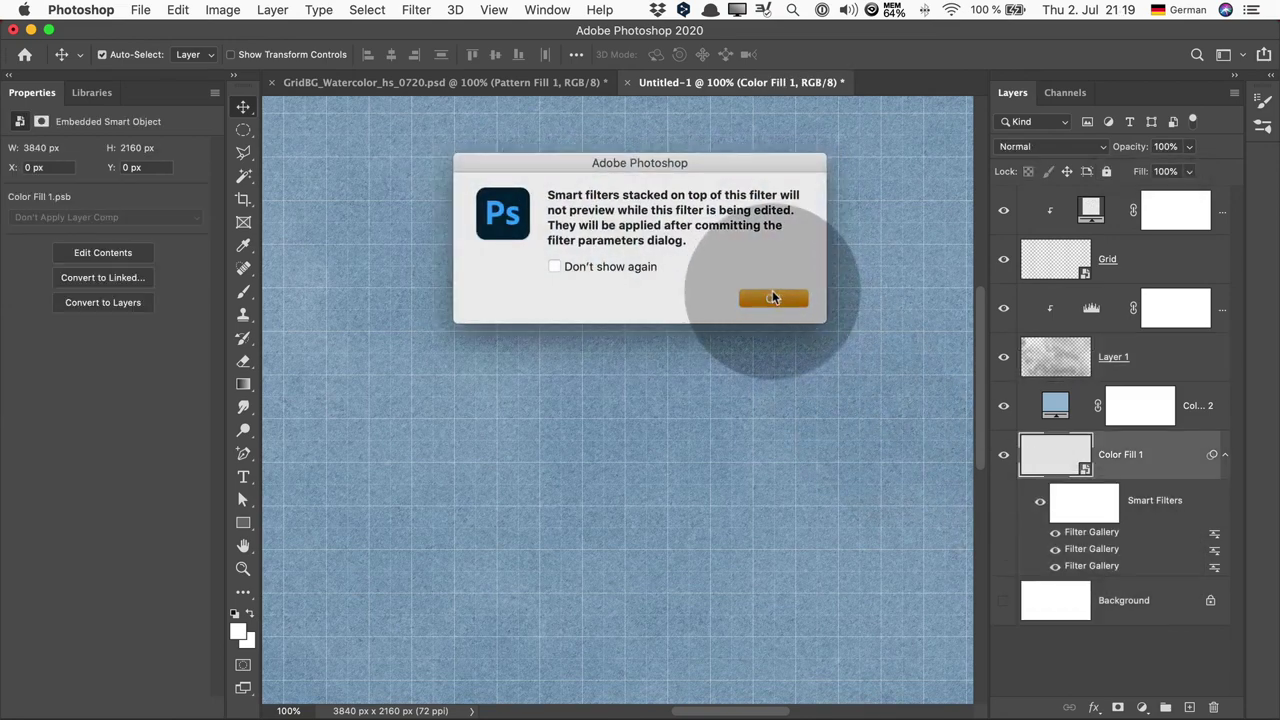
{"action": "left_click", "coordinate": [773, 297]}
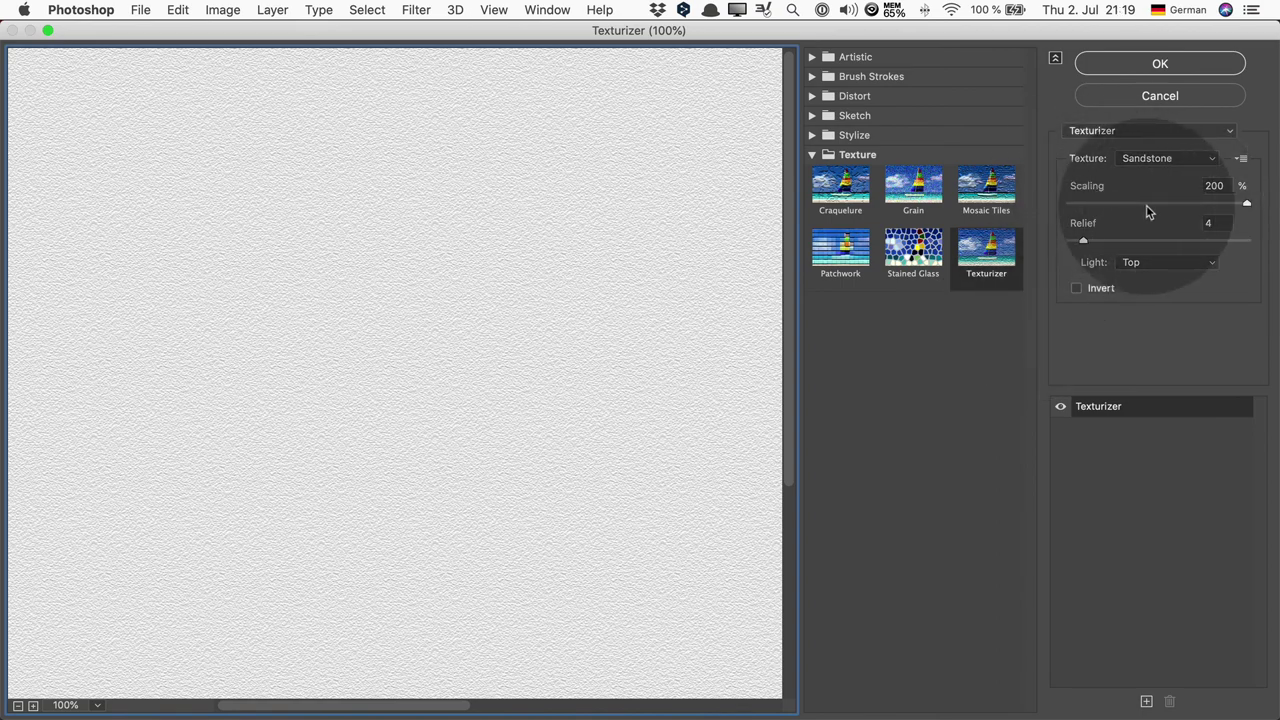
{"action": "left_click_drag", "start_coordinate": [1096, 197], "coordinate": [1091, 197]}
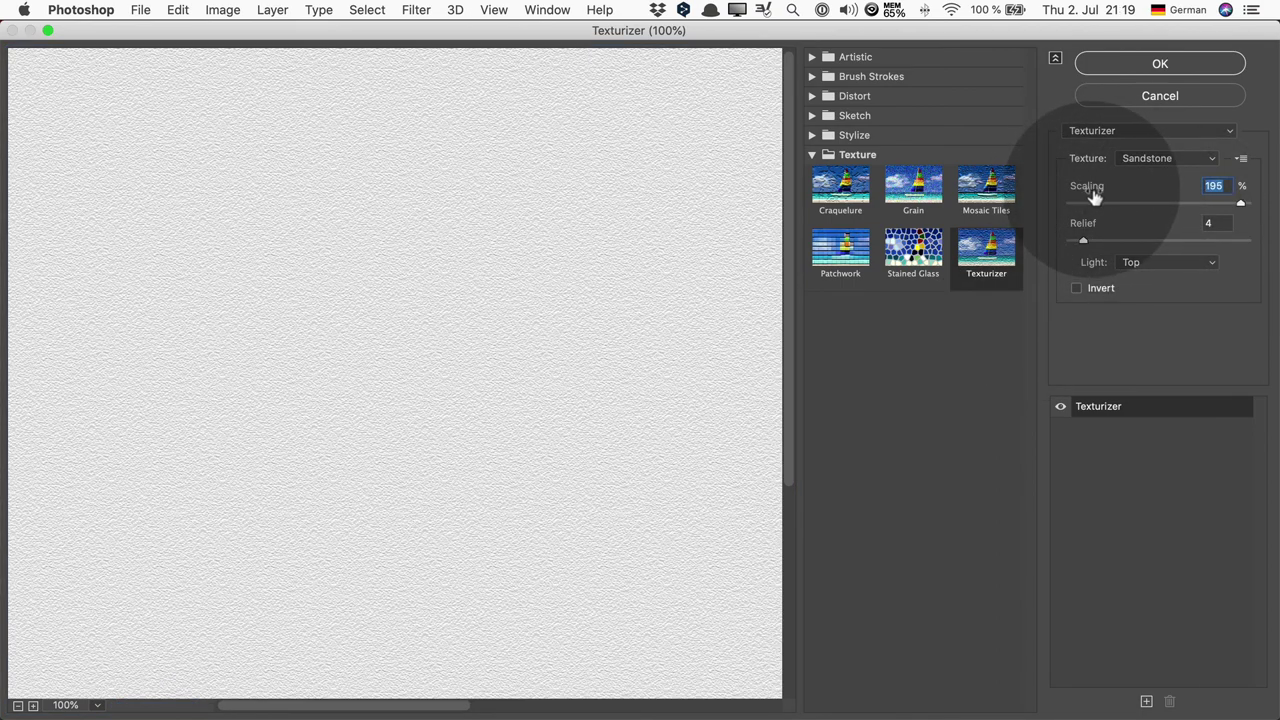
{"action": "left_click", "coordinate": [1165, 66]}
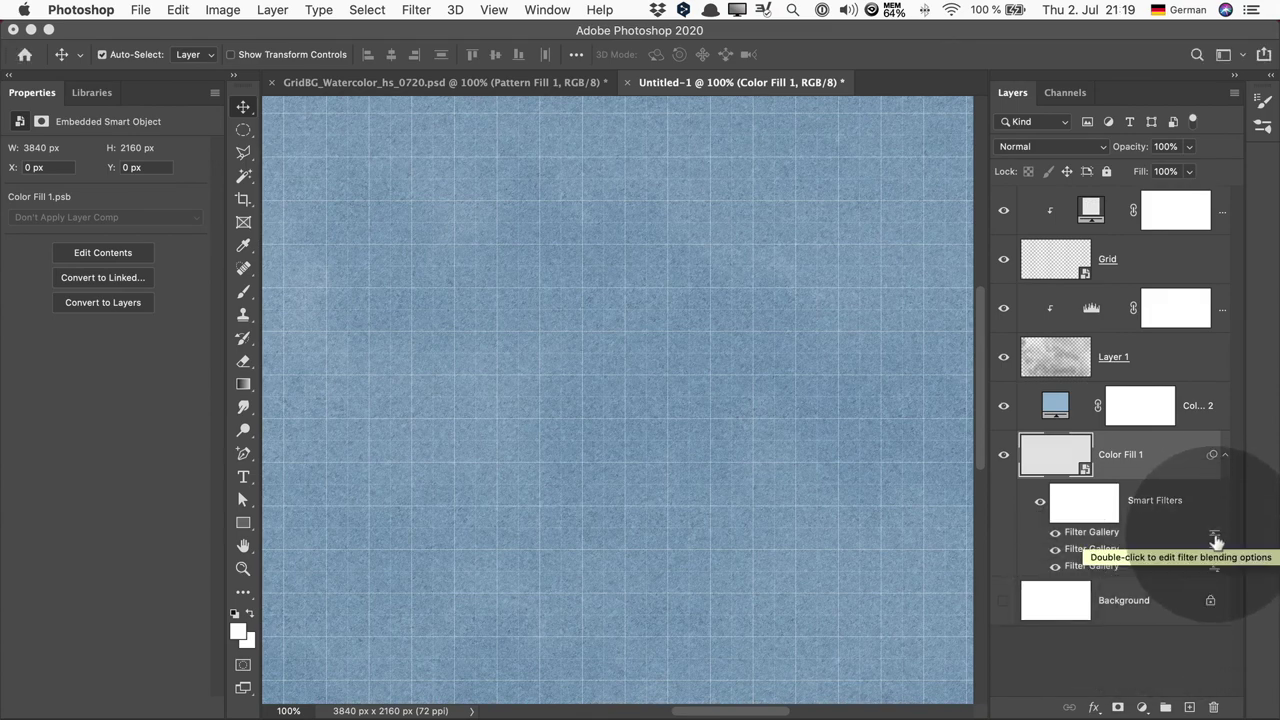
Step: Lower the Filter Gallery smart filter's blending opacity to about 53%
{"action": "double_click", "coordinate": [1214, 533]}
{"action": "left_click_drag", "start_coordinate": [589, 206], "coordinate": [560, 231]}
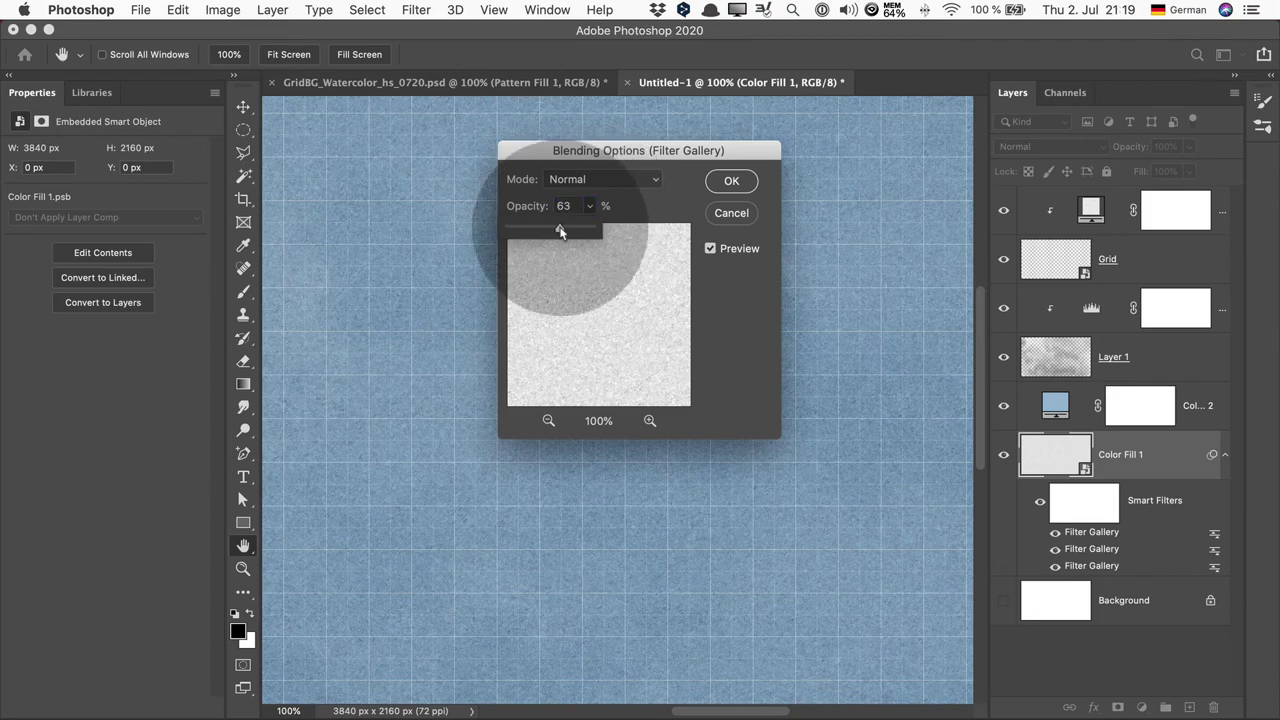
{"action": "left_click", "coordinate": [731, 181]}
{"action": "double_click", "coordinate": [1214, 549]}
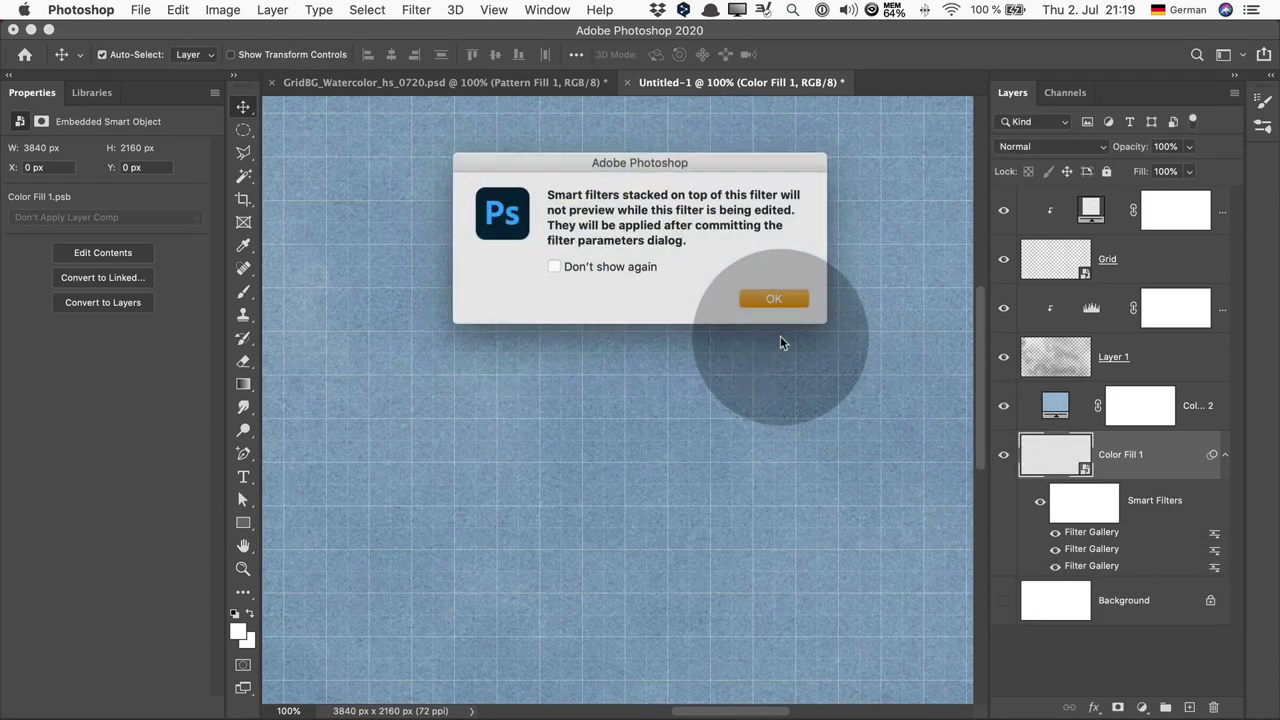
{"action": "left_click", "coordinate": [763, 297]}
{"action": "left_click_drag", "start_coordinate": [591, 210], "coordinate": [566, 234]}
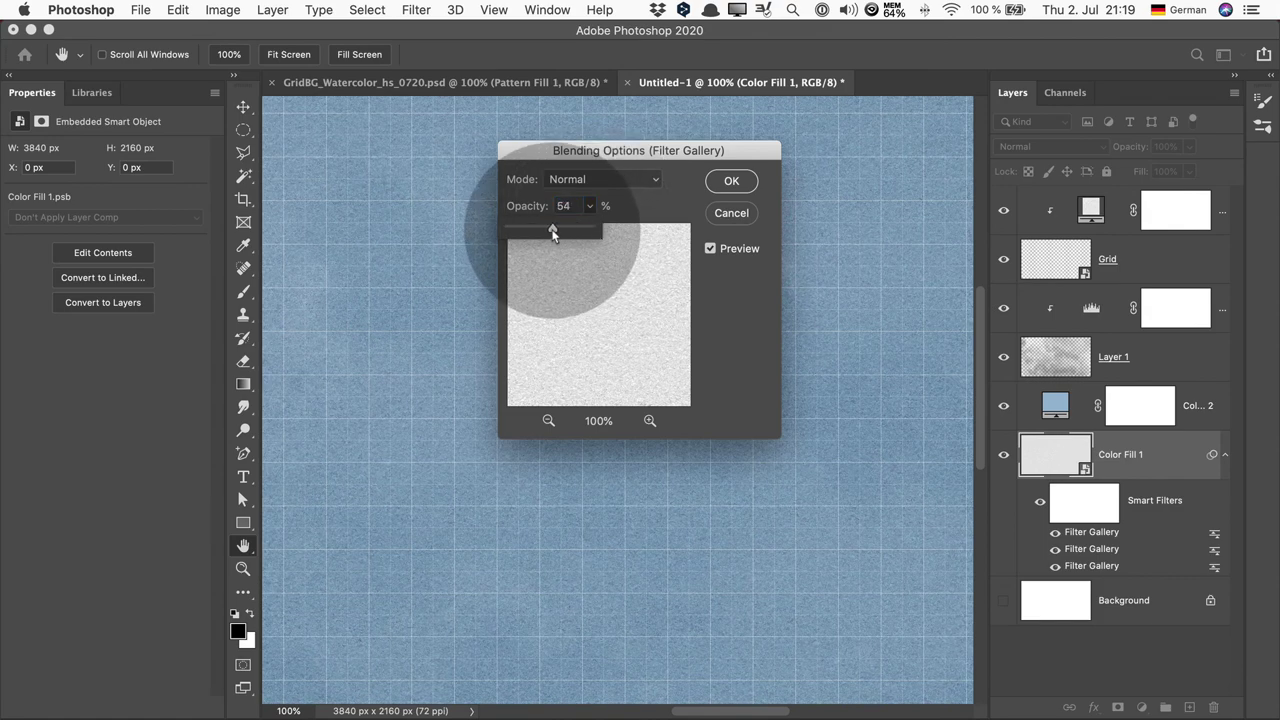
{"action": "left_click", "coordinate": [731, 181]}
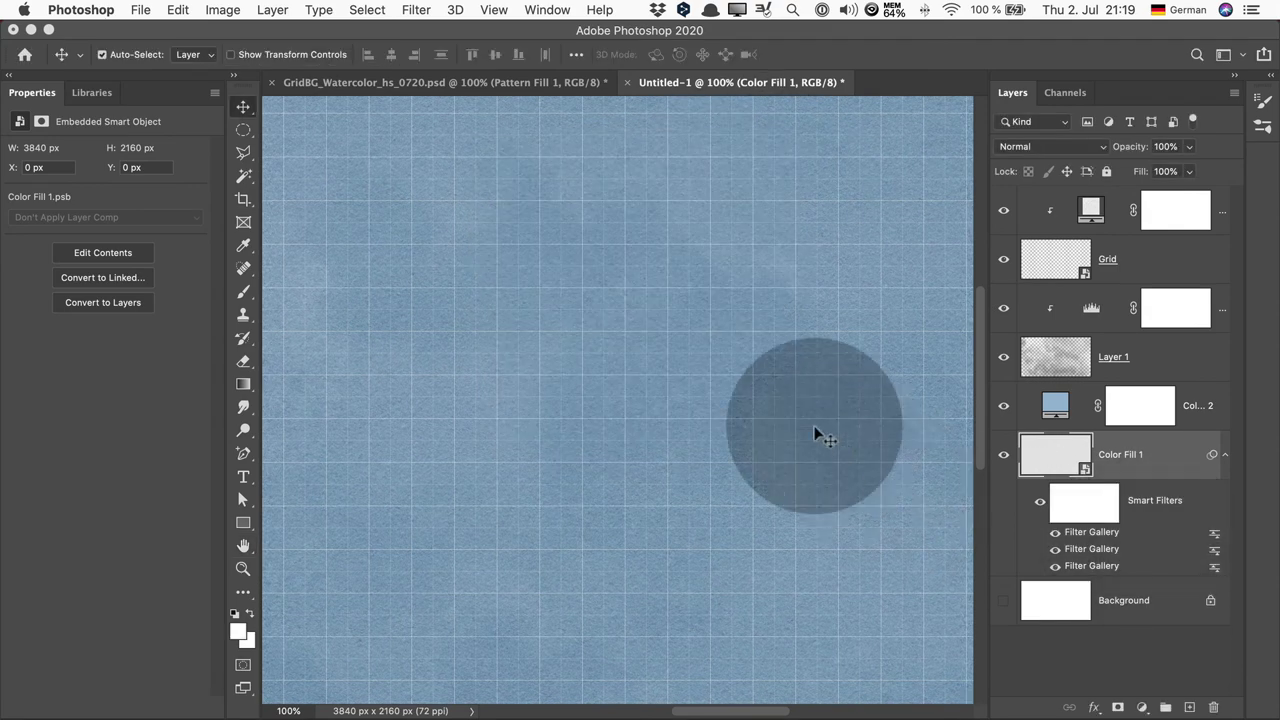
{"action": "double_click", "coordinate": [1213, 567]}
{"action": "left_click", "coordinate": [784, 300]}
{"action": "left_click_drag", "start_coordinate": [590, 206], "coordinate": [549, 238]}
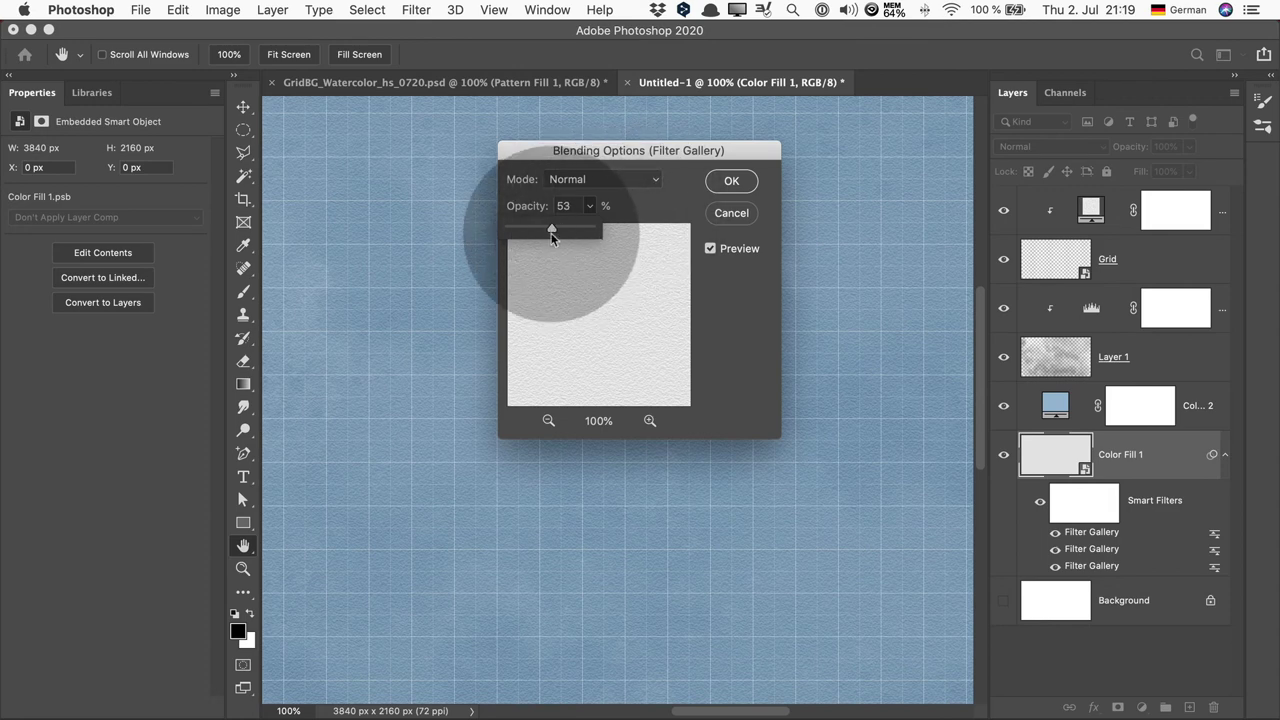
{"action": "key", "text": "Return"}
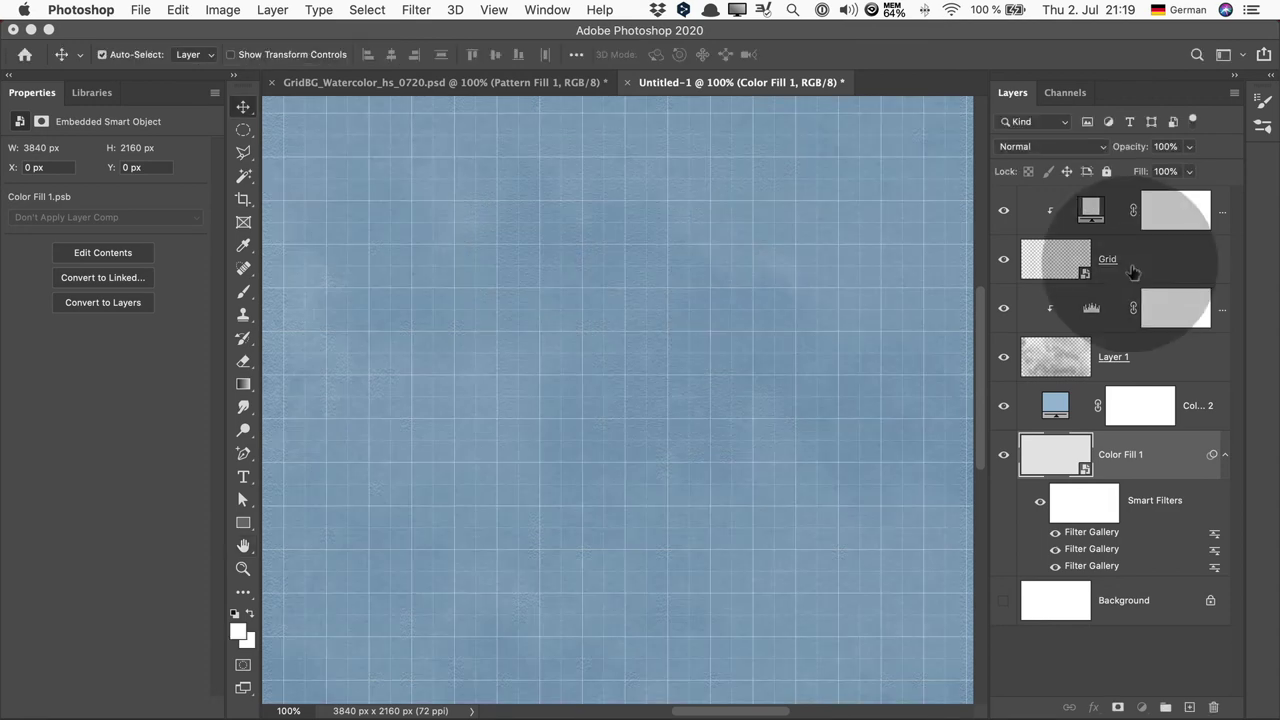
{"action": "left_click", "coordinate": [1110, 272]}
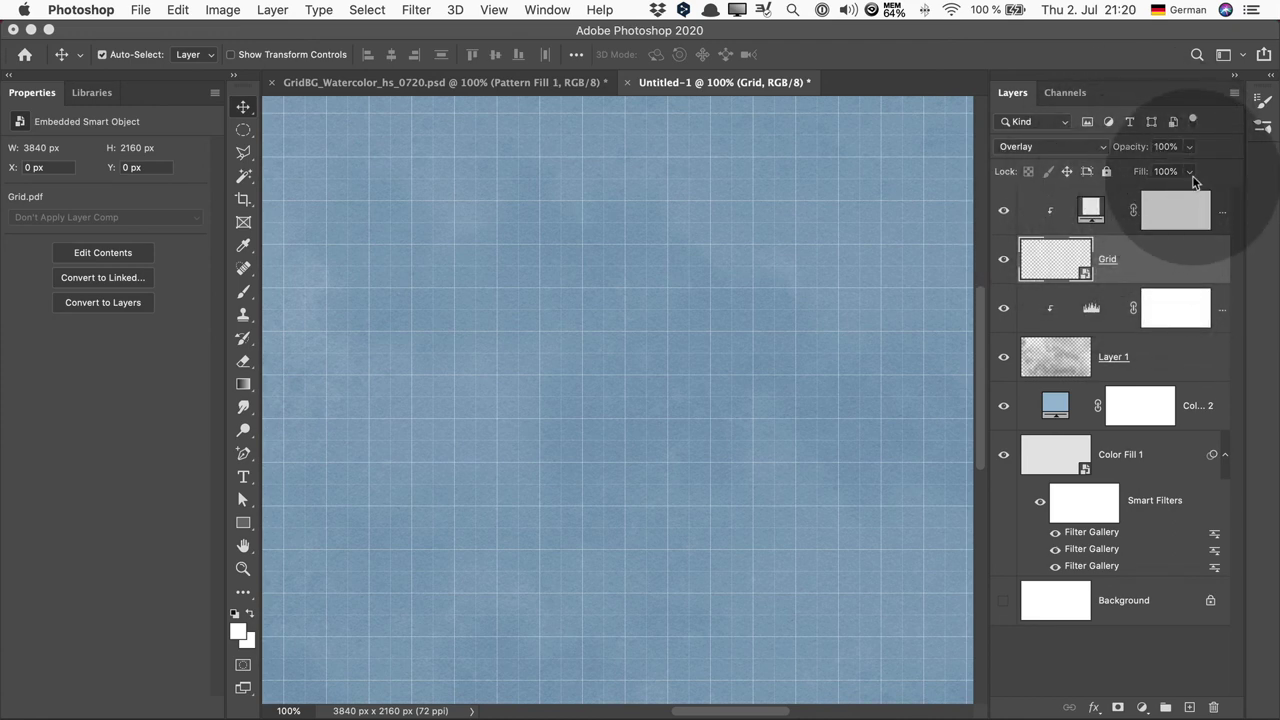
Step: Lower Grid opacity to 70% and brighten the Levels midtones to 1.20
{"action": "mouse_move", "coordinate": [1189, 147]}
{"action": "left_mouse_down"}
{"action": "mouse_move", "coordinate": [1160, 183]}
{"action": "mouse_move", "coordinate": [1168, 172]}
{"action": "left_mouse_up"}
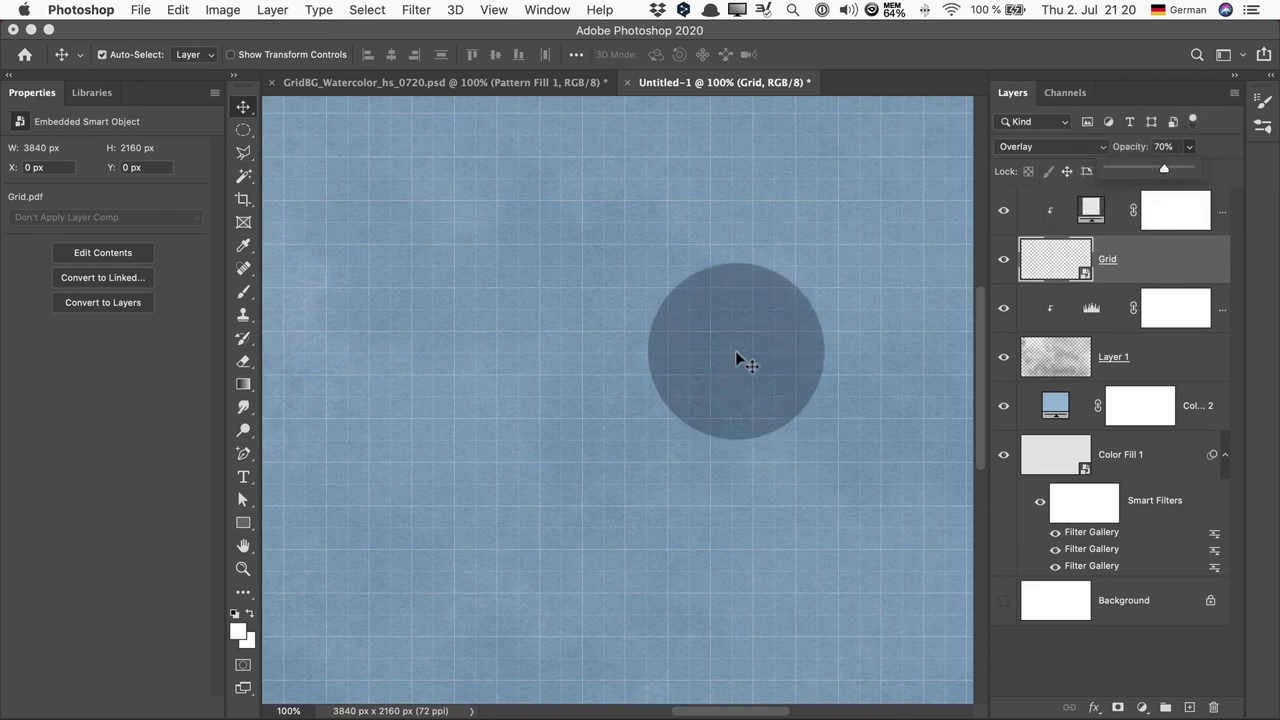
{"action": "key", "text": "super+0"}
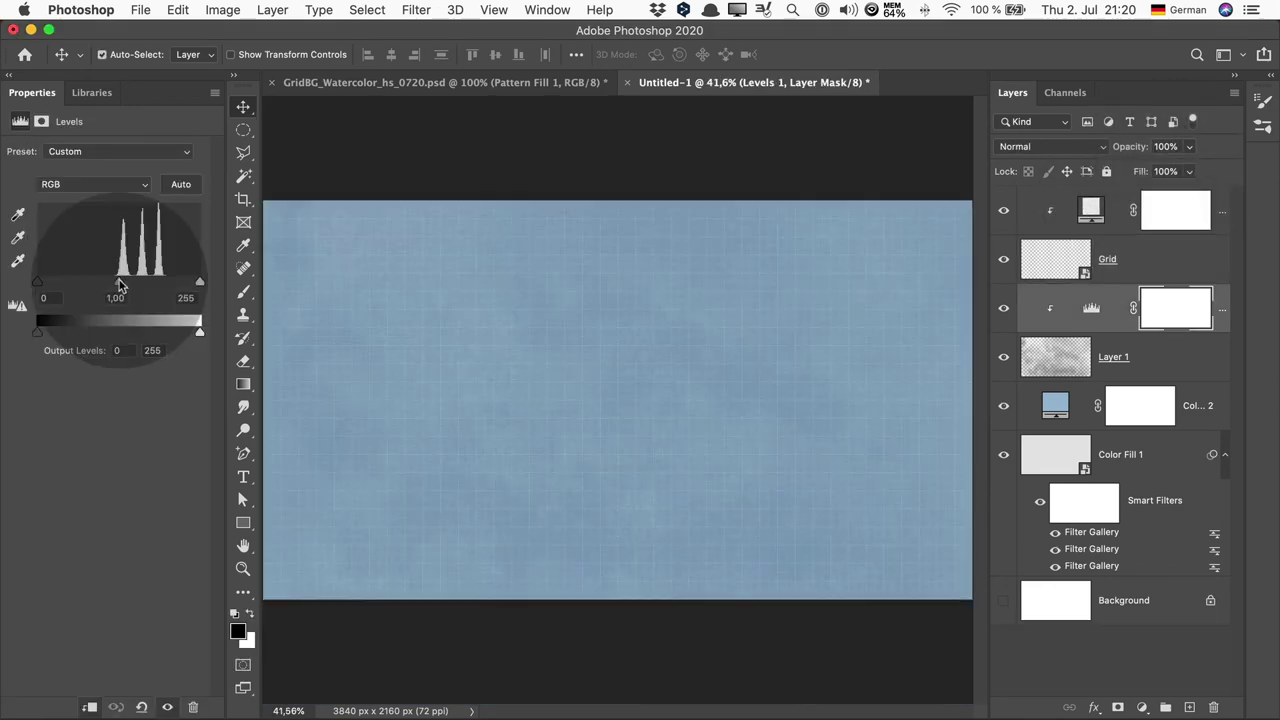
{"action": "left_click_drag", "start_coordinate": [115, 285], "coordinate": [108, 283]}
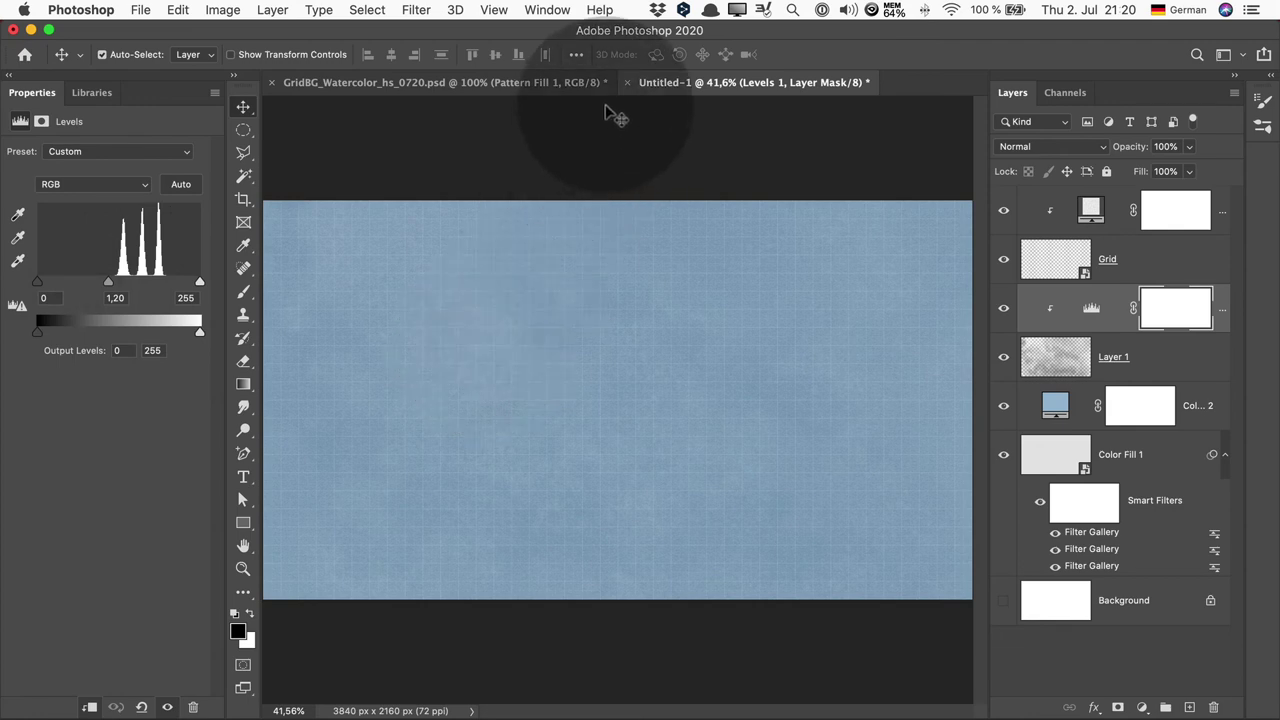
Step: Switch to GridBG_Watercolor_hs_0720.psd and fit it in the window
{"action": "left_click", "coordinate": [540, 83]}
{"action": "mouse_move", "coordinate": [556, 366]}
{"action": "left_mouse_down"}
{"action": "mouse_move", "coordinate": [633, 419]}
{"action": "mouse_move", "coordinate": [640, 313]}
{"action": "left_mouse_up"}
{"action": "key", "text": "super+0"}
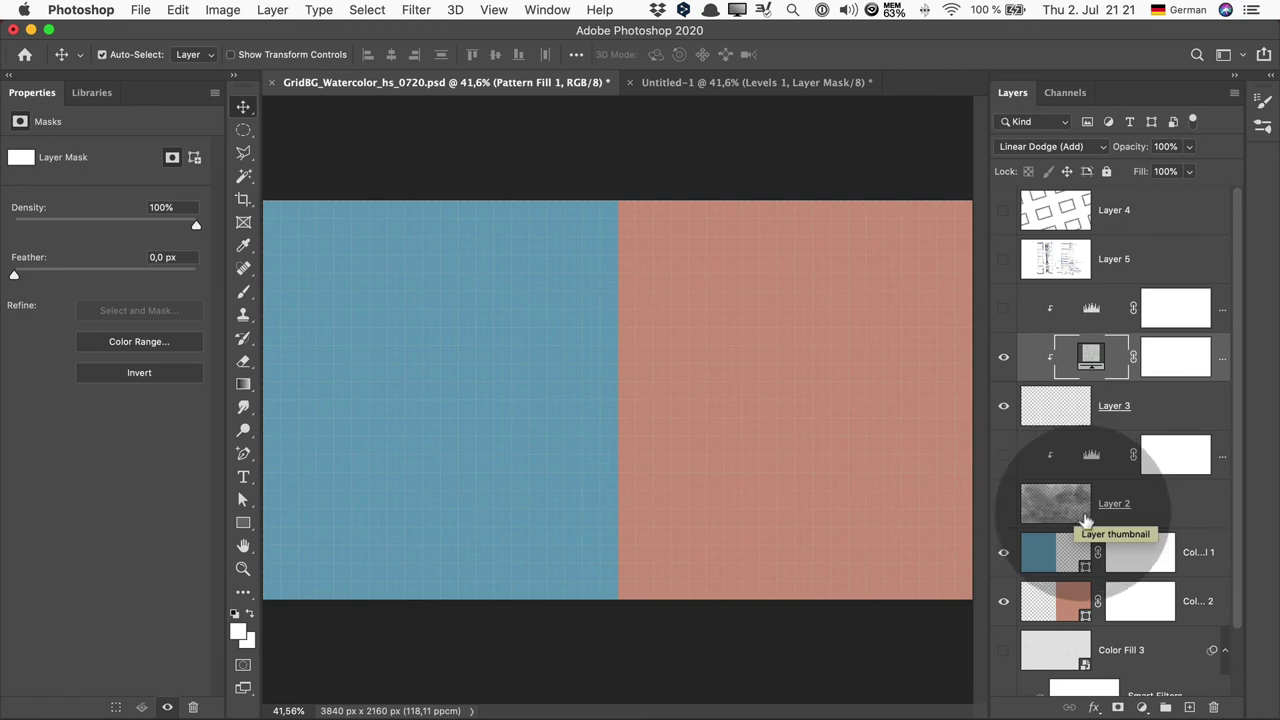
Step: Drag the blue shape's top-right and bottom-right anchors to slant its right edge
{"action": "double_click", "coordinate": [1043, 565]}
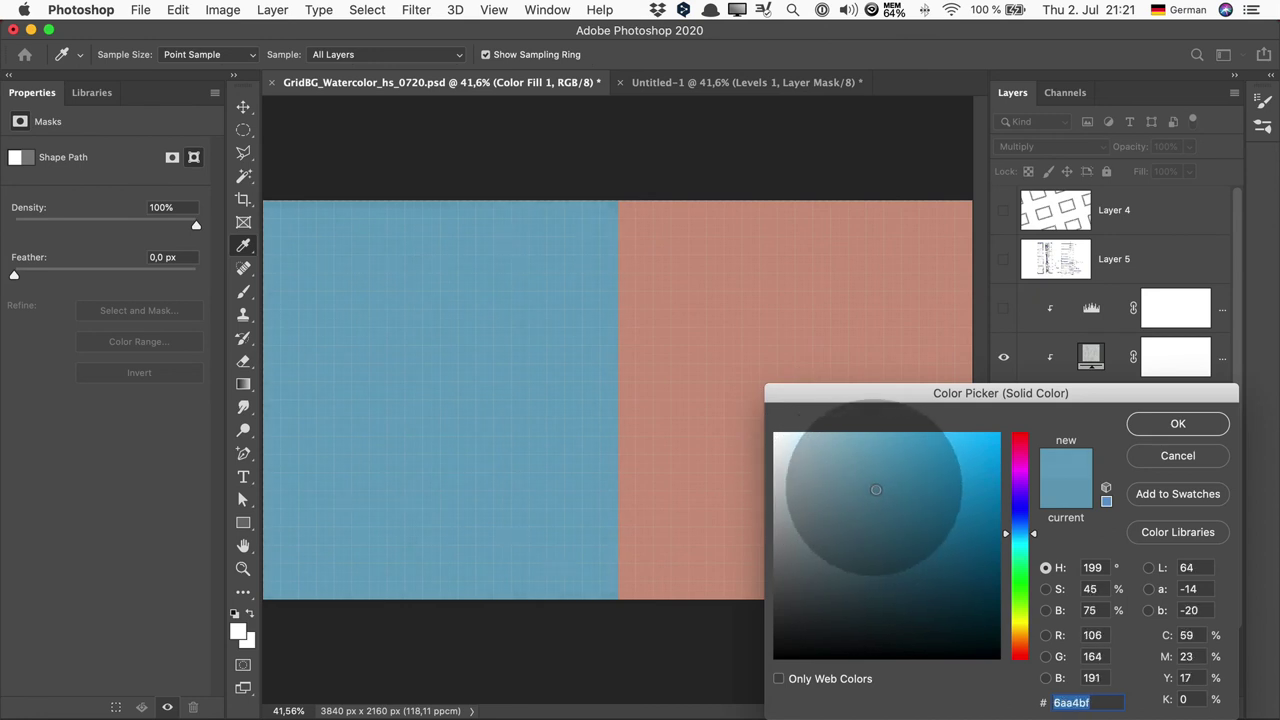
{"action": "key", "text": "Return"}
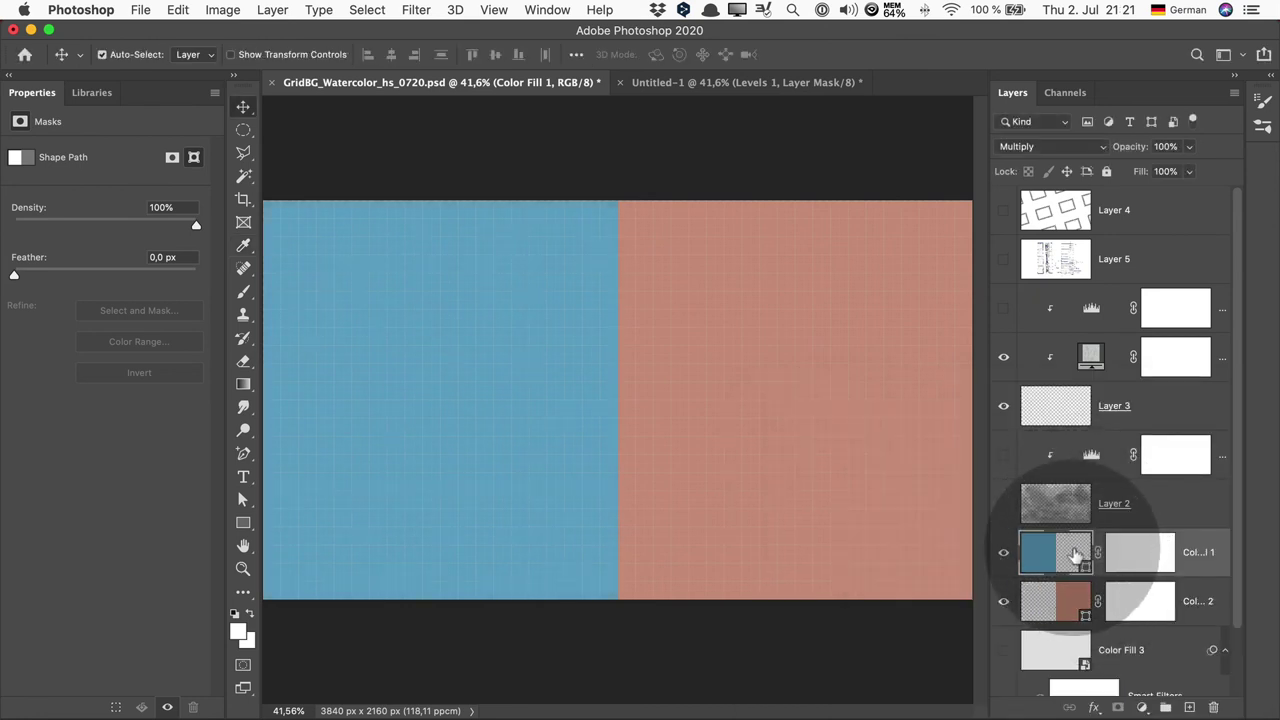
{"action": "left_click", "coordinate": [244, 502]}
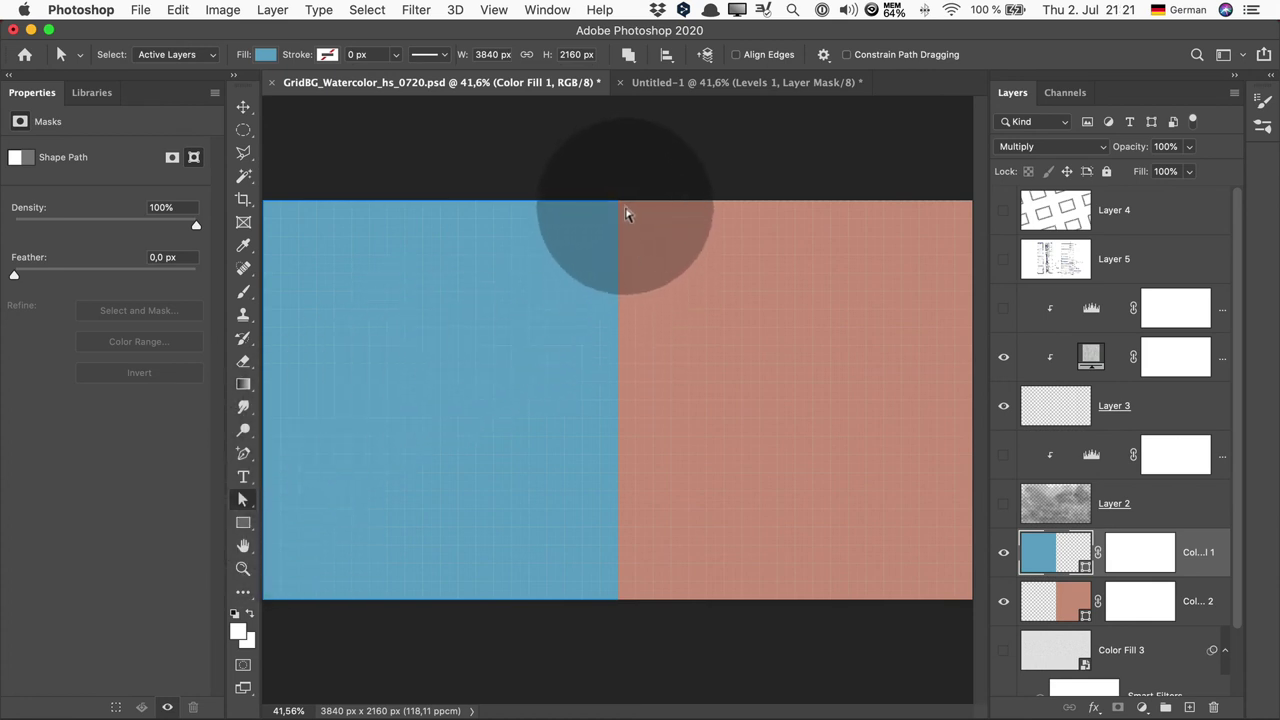
{"action": "left_click_drag", "start_coordinate": [619, 203], "coordinate": [636, 235]}
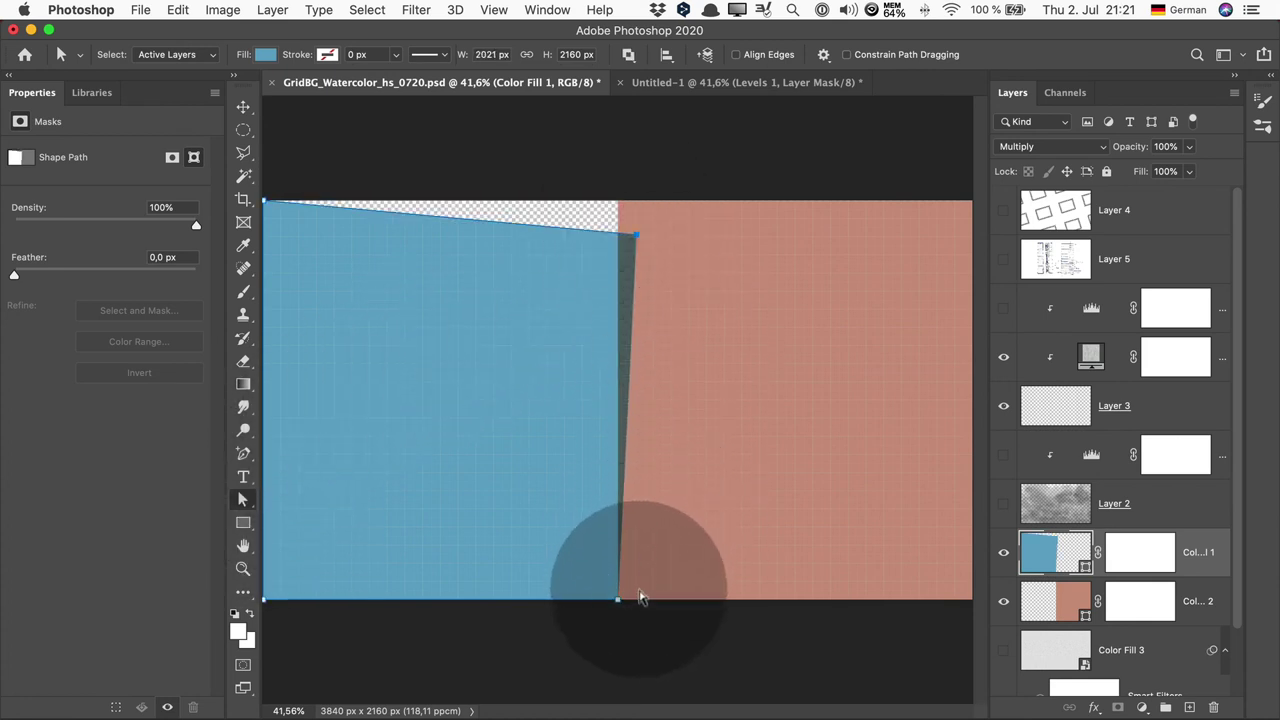
{"action": "left_click_drag", "start_coordinate": [618, 600], "coordinate": [550, 558]}
Step: Slant the orange shape's left edge, then return to Untitled-1 with Color Fill 2 selected
{"action": "left_click", "coordinate": [1056, 600]}
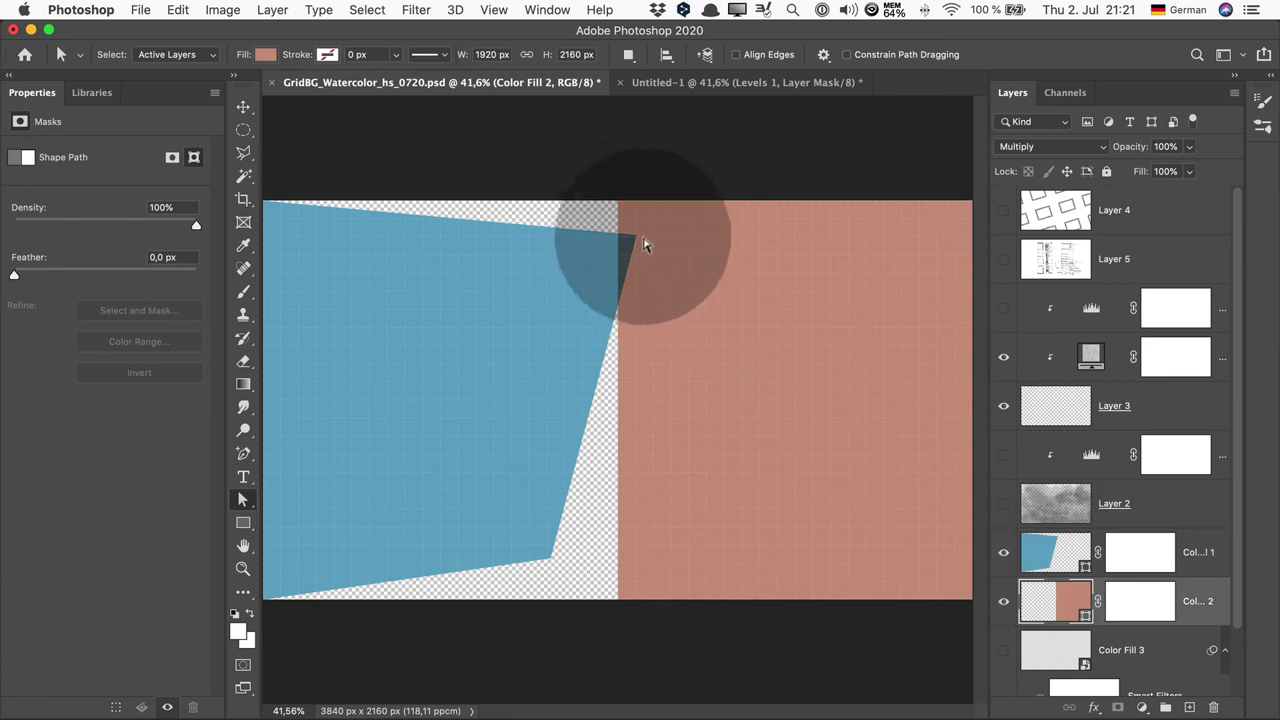
{"action": "left_click_drag", "start_coordinate": [643, 223], "coordinate": [654, 263]}
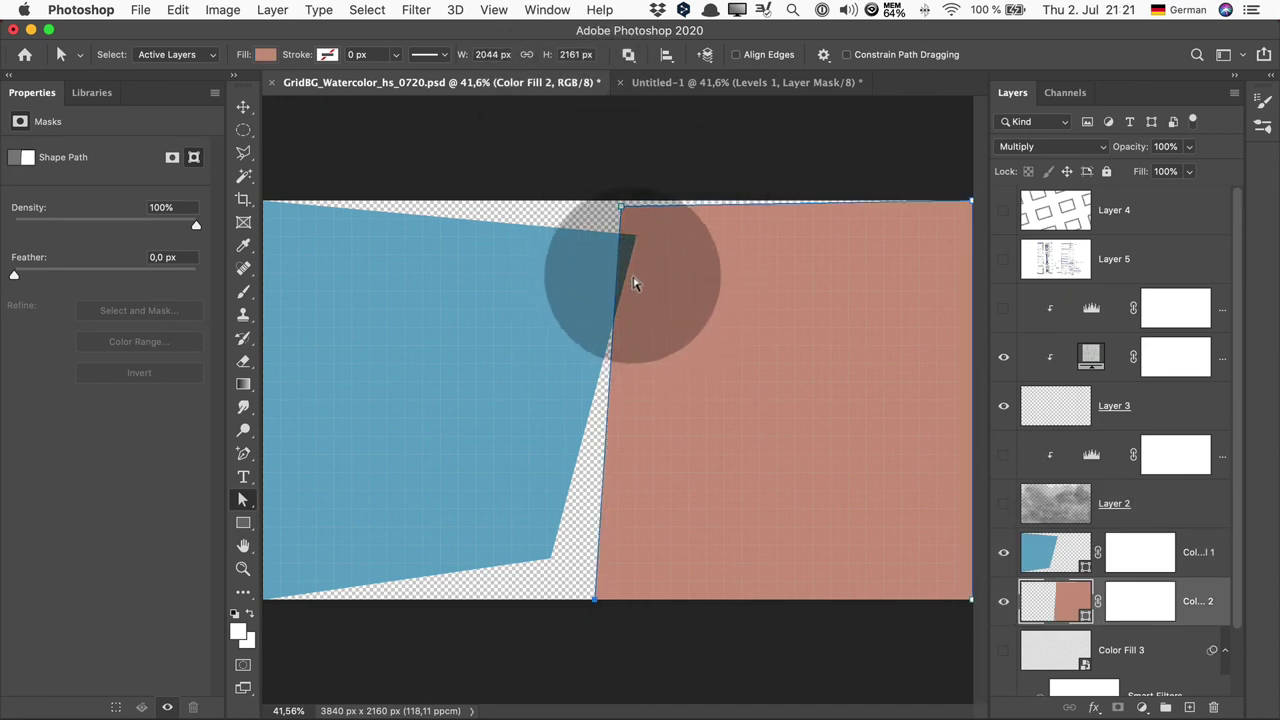
{"action": "left_click", "coordinate": [700, 82]}
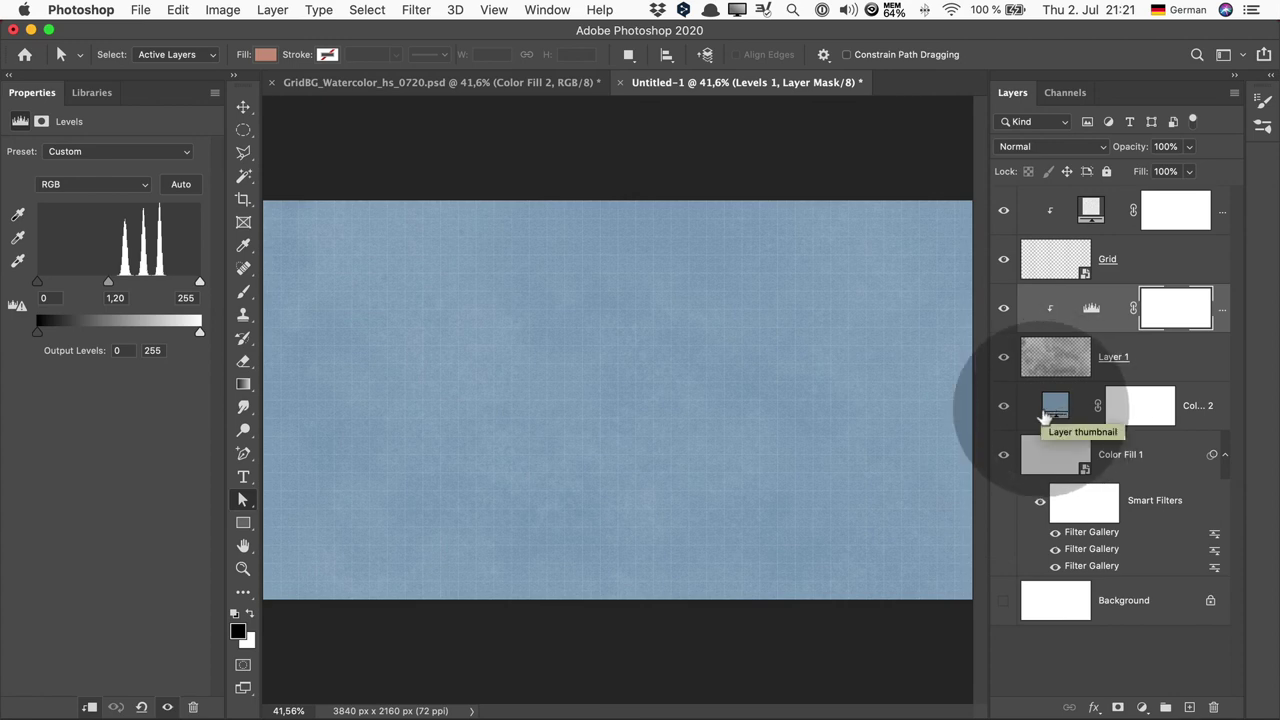
{"action": "left_click", "coordinate": [1055, 405]}
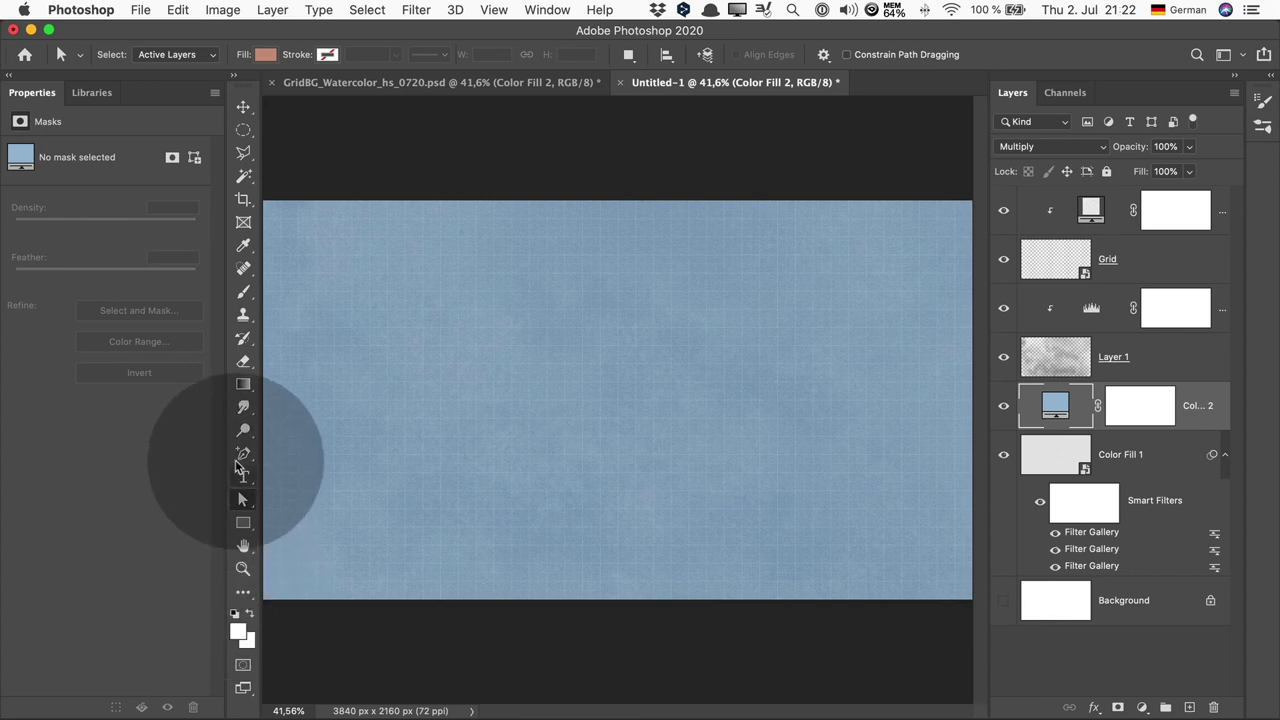
Step: Draw a closed four-point Pen path and use it as Color Fill 2's mask
{"action": "left_click", "coordinate": [242, 458]}
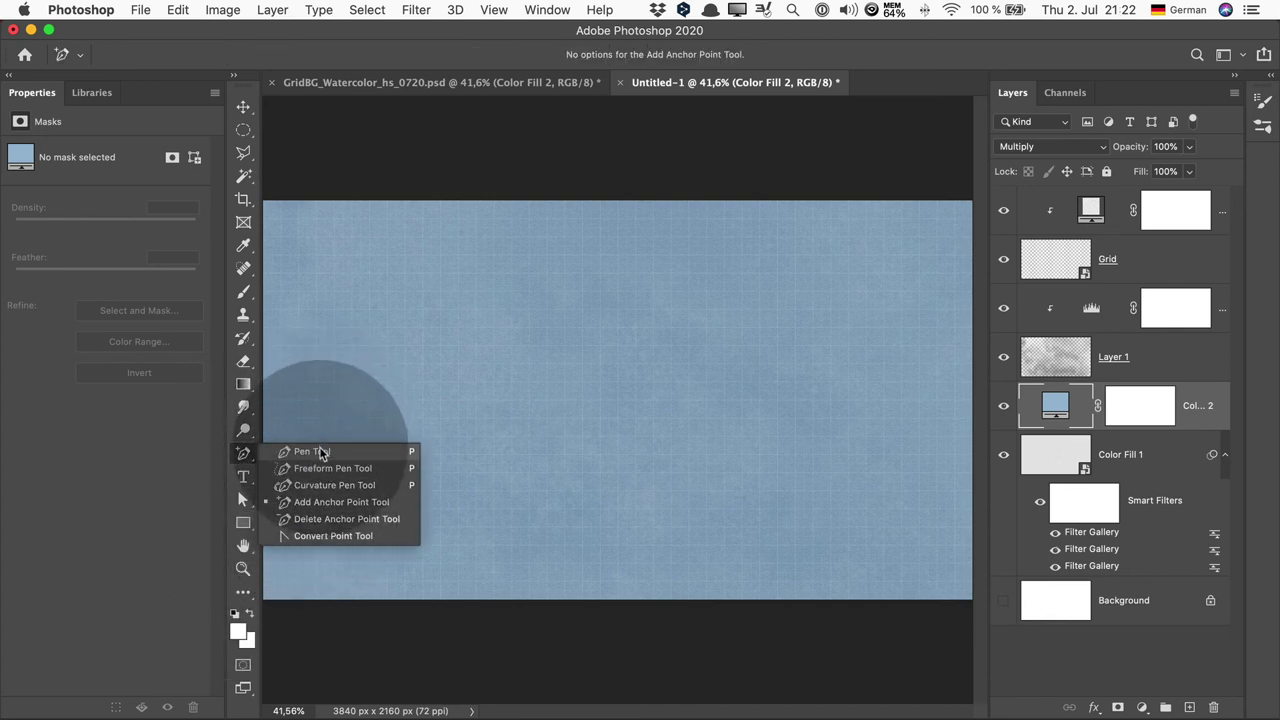
{"action": "left_click", "coordinate": [312, 451]}
{"action": "left_click", "coordinate": [433, 274]}
{"action": "left_click", "coordinate": [413, 478]}
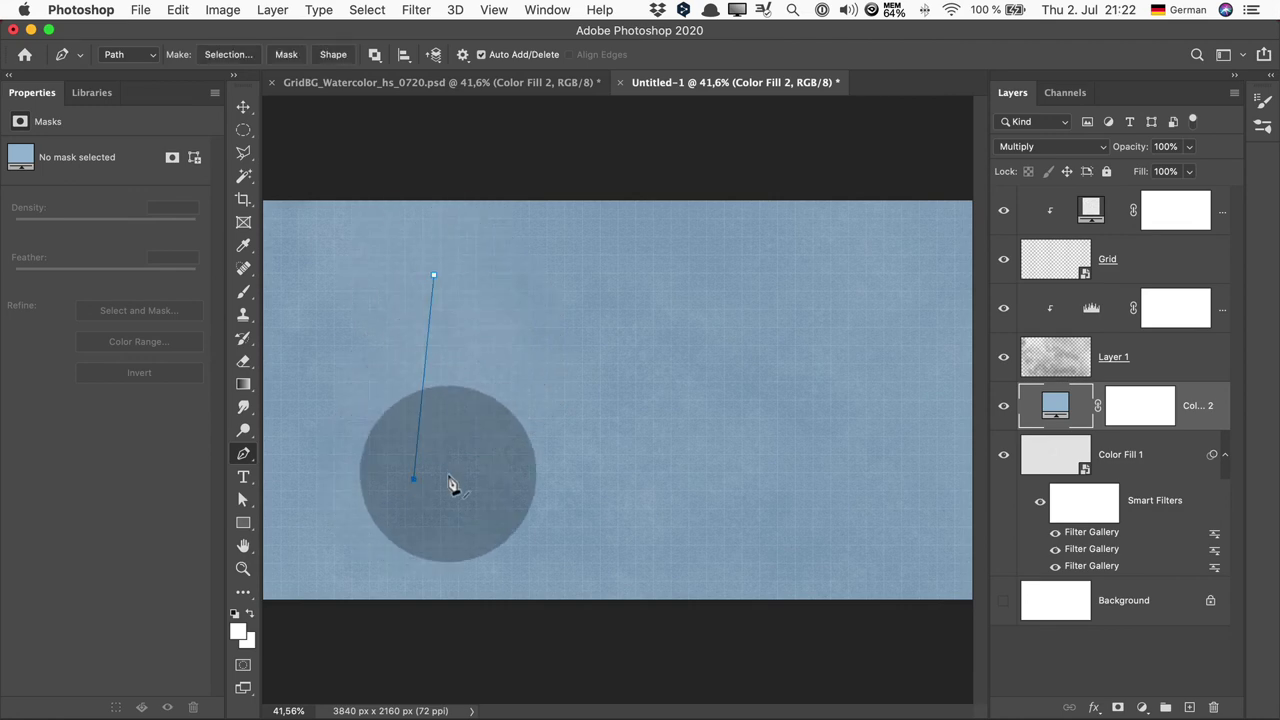
{"action": "left_click", "coordinate": [643, 450]}
{"action": "left_click", "coordinate": [668, 320]}
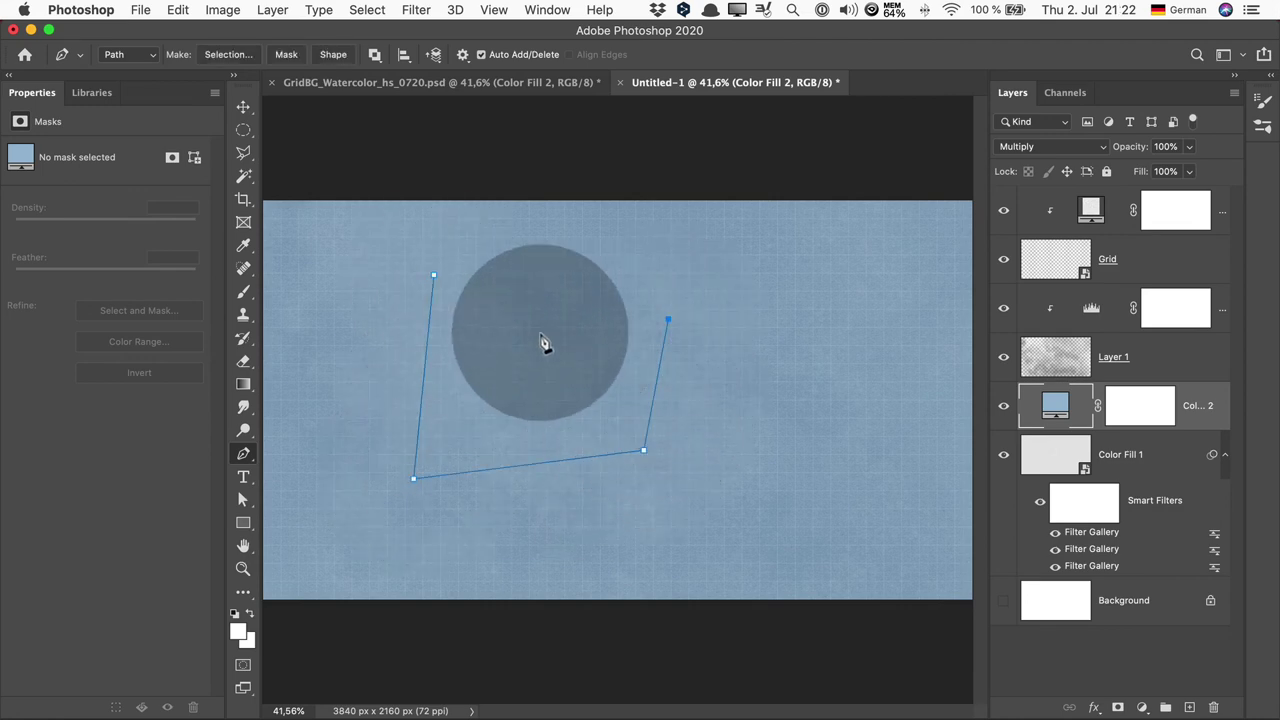
{"action": "left_click", "coordinate": [433, 274]}
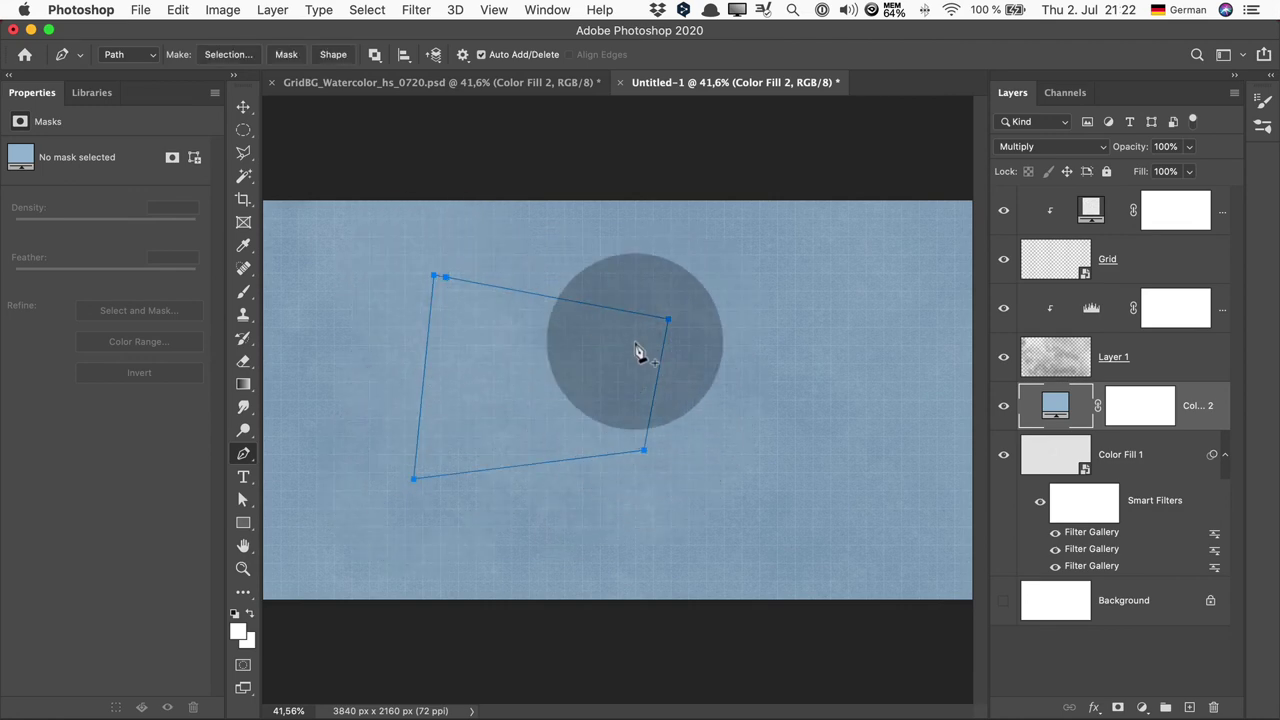
{"action": "left_click", "coordinate": [286, 55]}
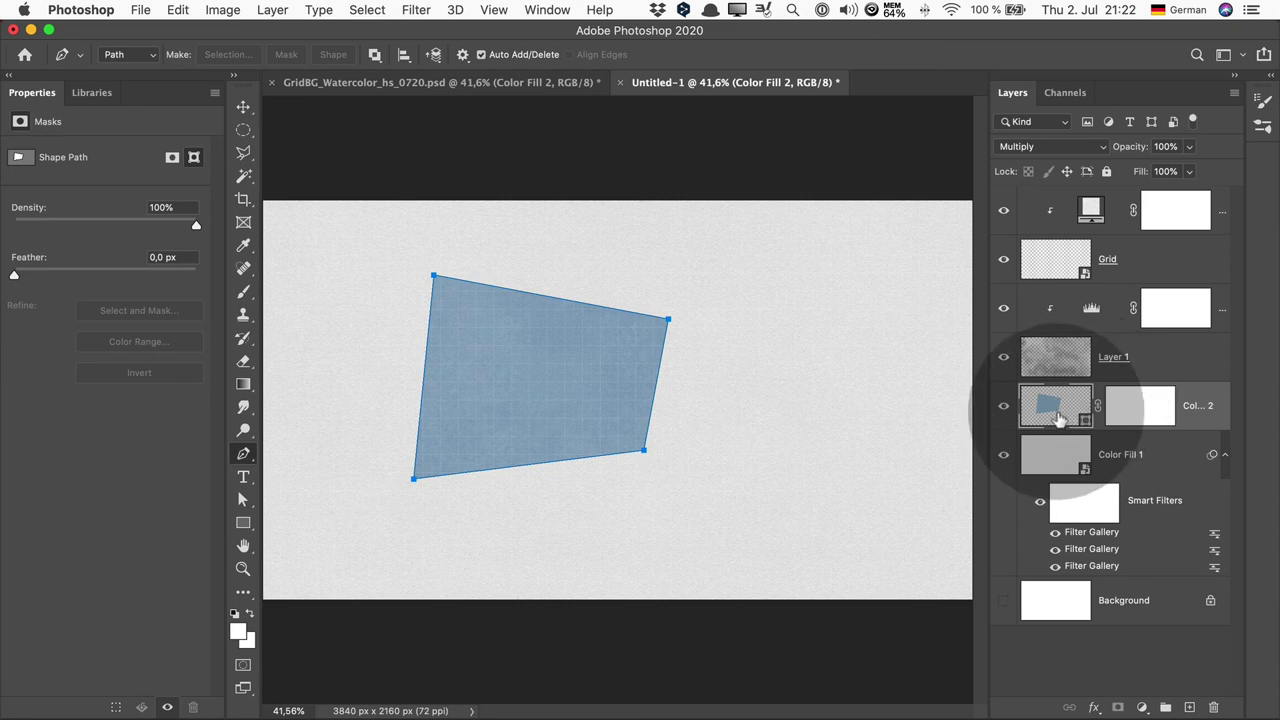
Step: Change Color Fill 2 to a brighter, more saturated blue
{"action": "double_click", "coordinate": [1056, 418]}
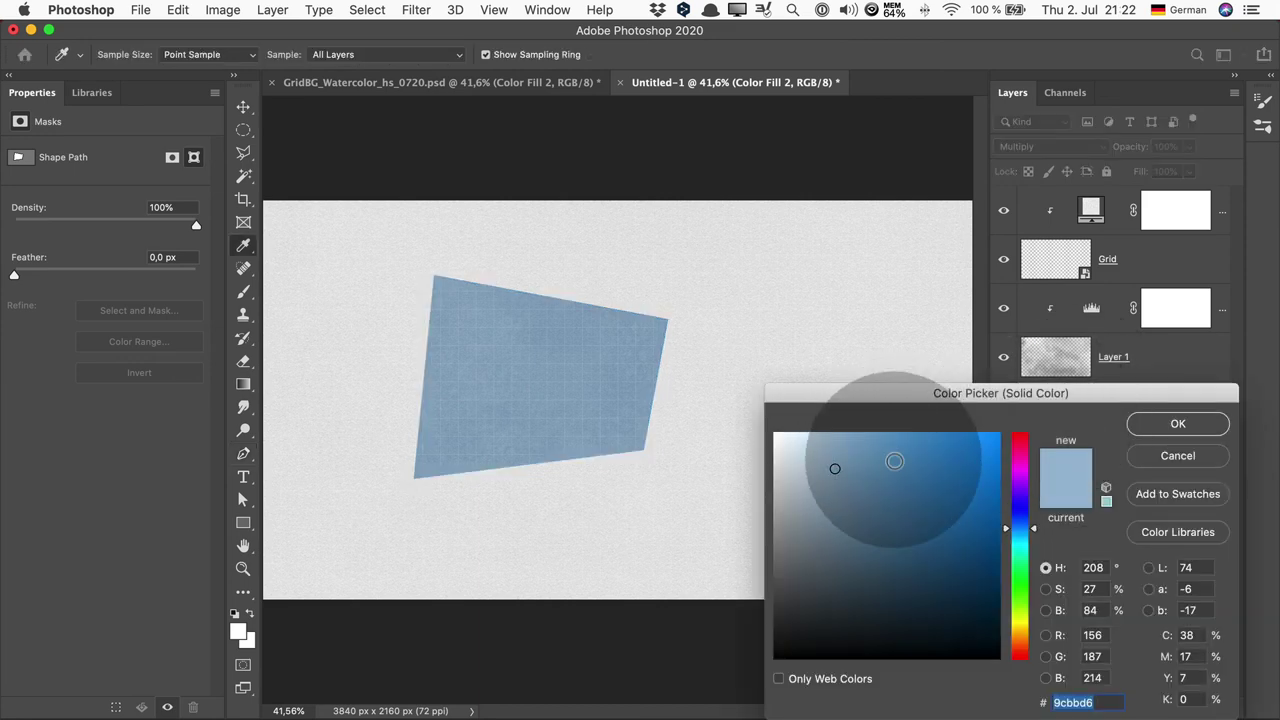
{"action": "left_click", "coordinate": [893, 460]}
{"action": "key", "text": "Return"}
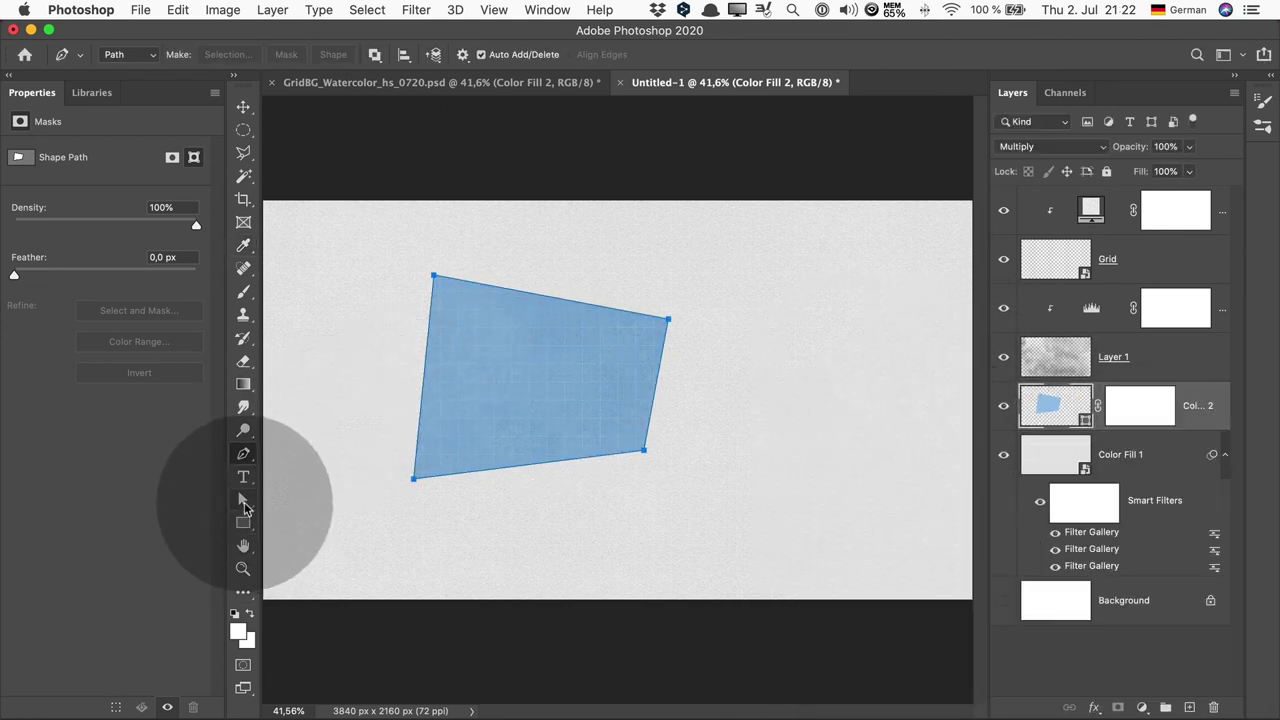
Step: Stretch the shape's top-left, top-right and bottom-left corners outward
{"action": "left_click", "coordinate": [244, 503]}
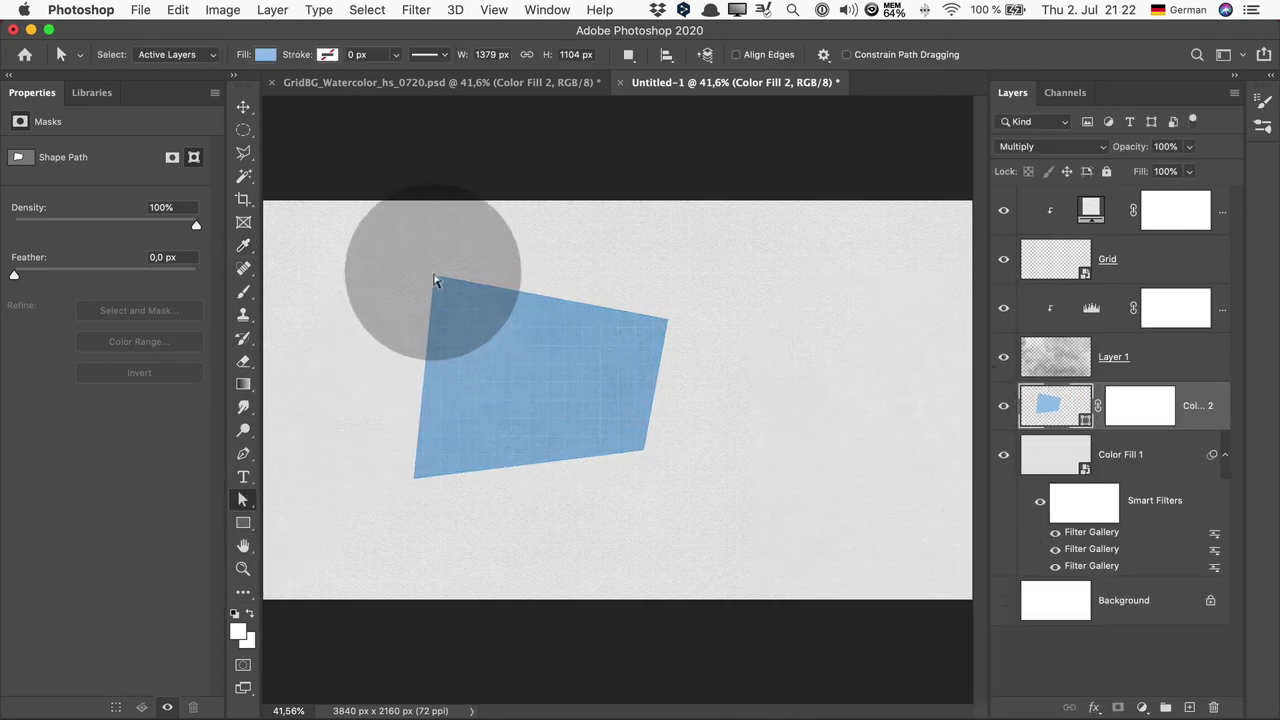
{"action": "left_click_drag", "start_coordinate": [433, 277], "coordinate": [390, 249]}
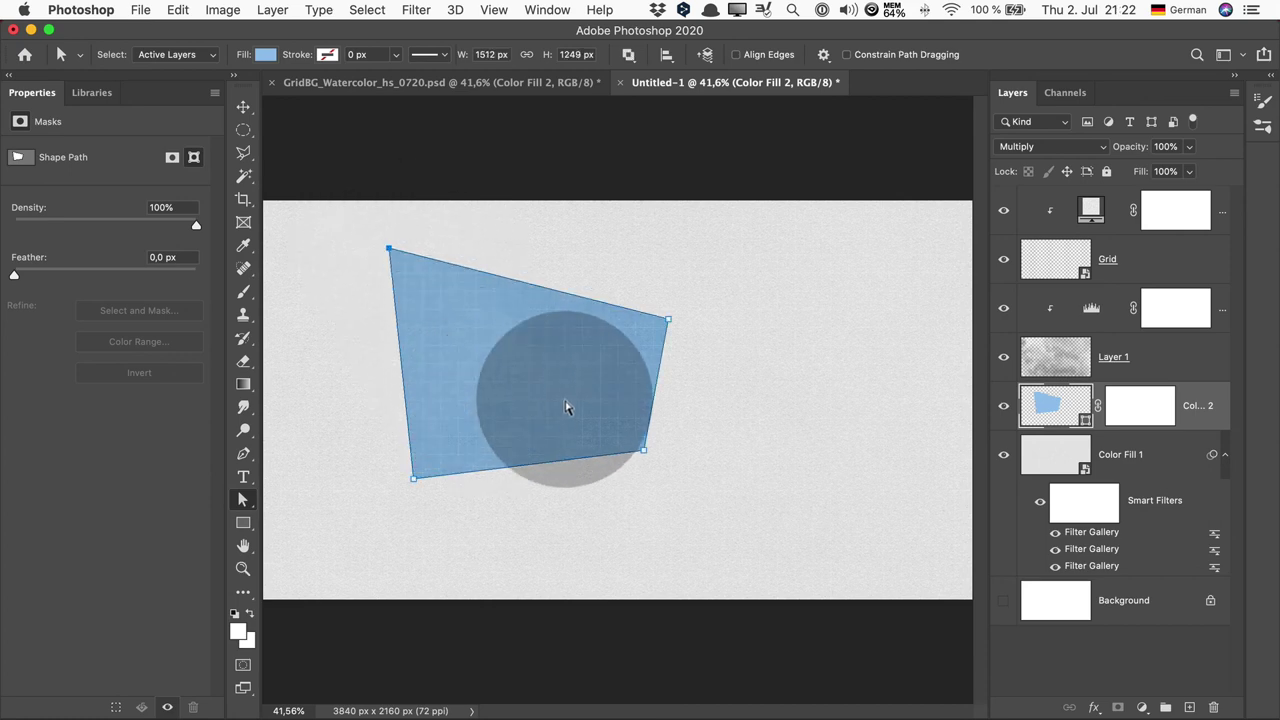
{"action": "left_click_drag", "start_coordinate": [668, 320], "coordinate": [688, 283]}
{"action": "left_click", "coordinate": [419, 479]}
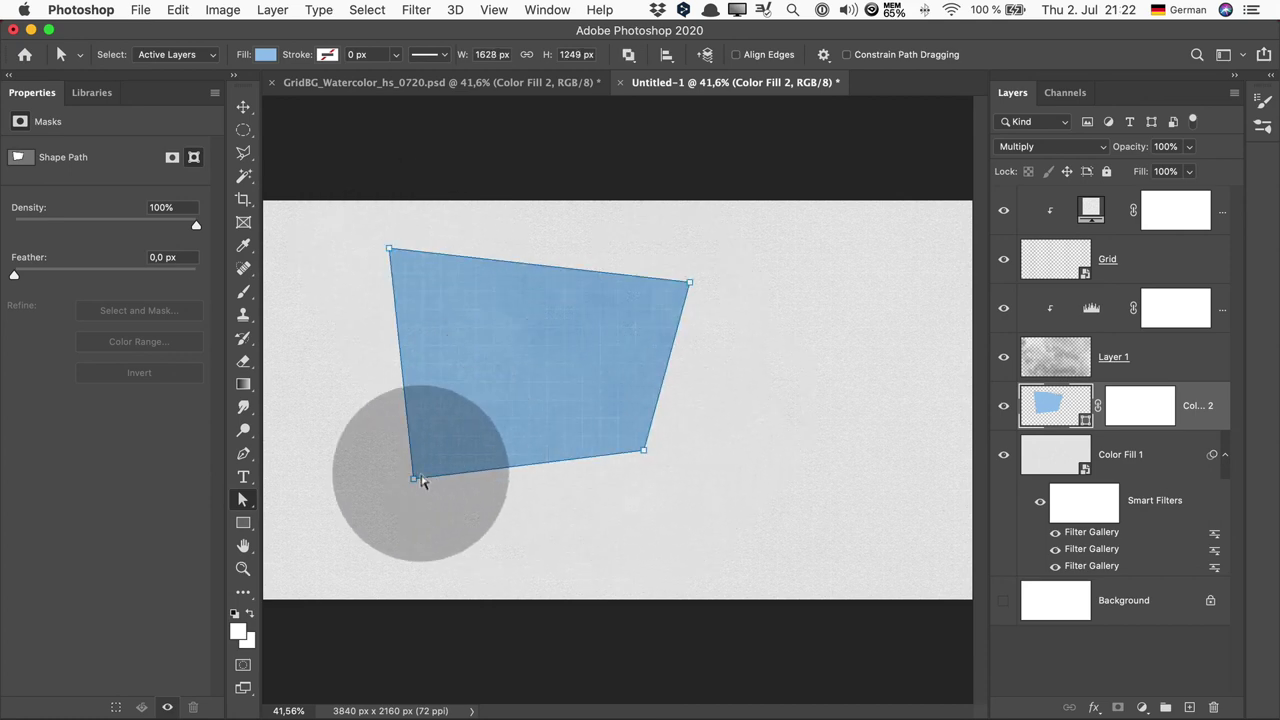
{"action": "mouse_move", "coordinate": [418, 486]}
{"action": "left_mouse_down"}
{"action": "mouse_move", "coordinate": [416, 622]}
{"action": "mouse_move", "coordinate": [444, 576]}
{"action": "mouse_move", "coordinate": [465, 580]}
{"action": "left_mouse_up"}
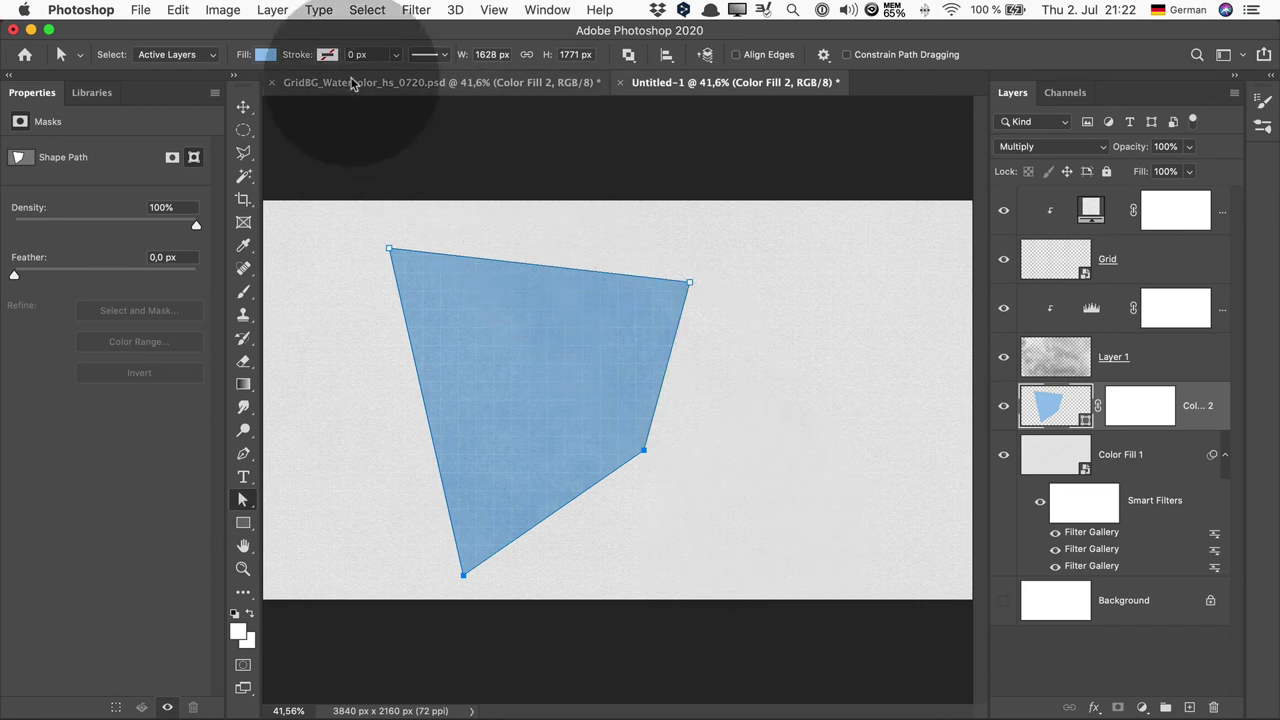
{"action": "left_click", "coordinate": [493, 10]}
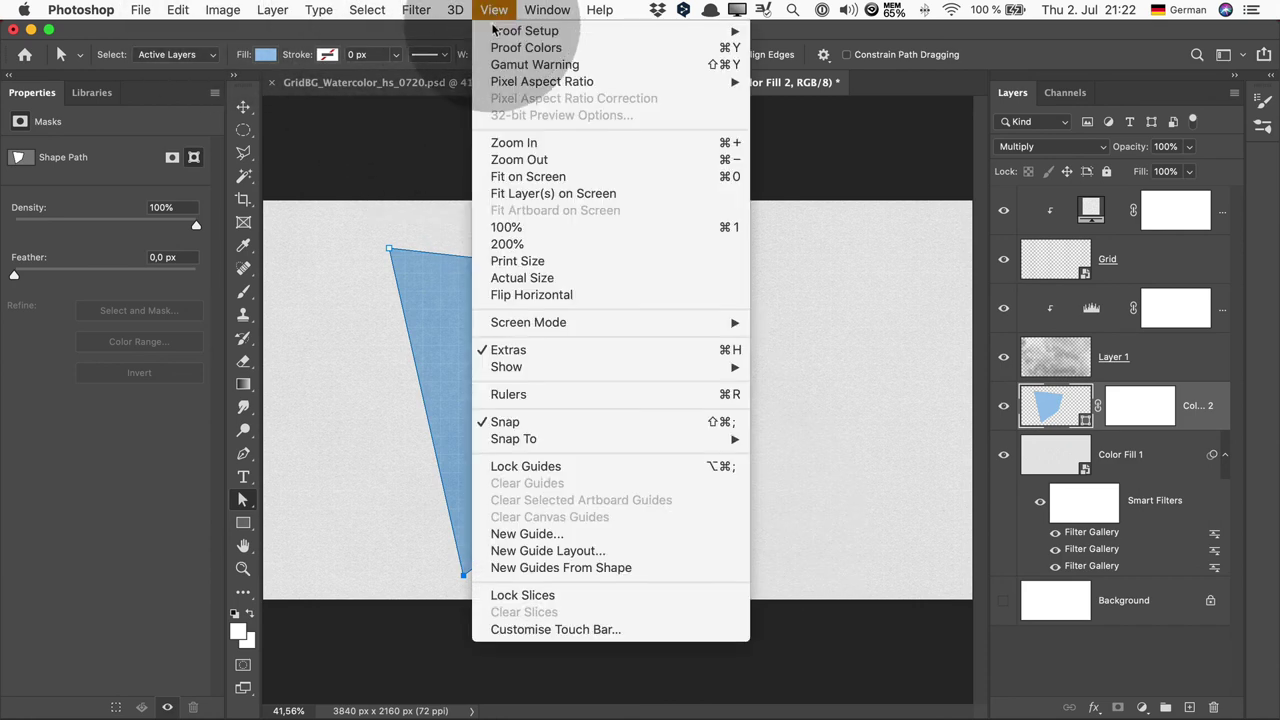
Step: Open New Guide Layout previewing 2 columns and 2 rows, moving the dialog aside
{"action": "left_click", "coordinate": [612, 551]}
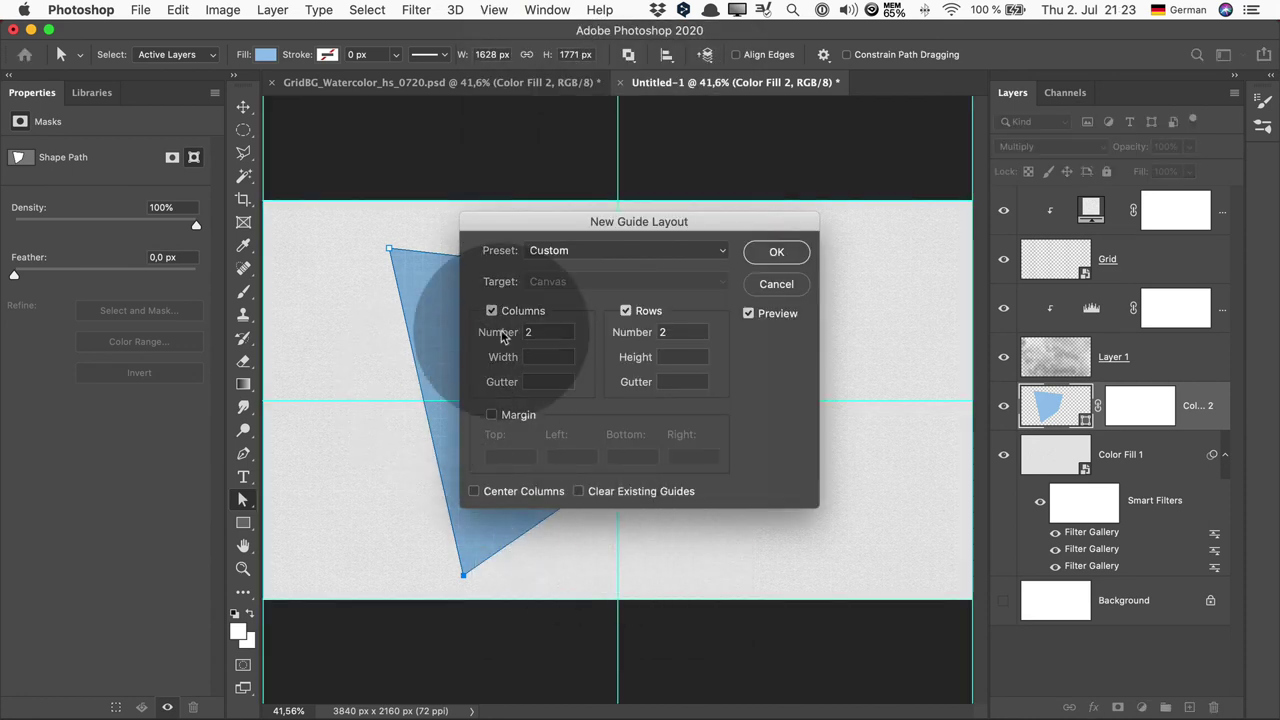
{"action": "mouse_move", "coordinate": [596, 138]}
{"action": "left_mouse_down"}
{"action": "mouse_move", "coordinate": [711, 176]}
{"action": "mouse_move", "coordinate": [723, 168]}
{"action": "left_mouse_up"}
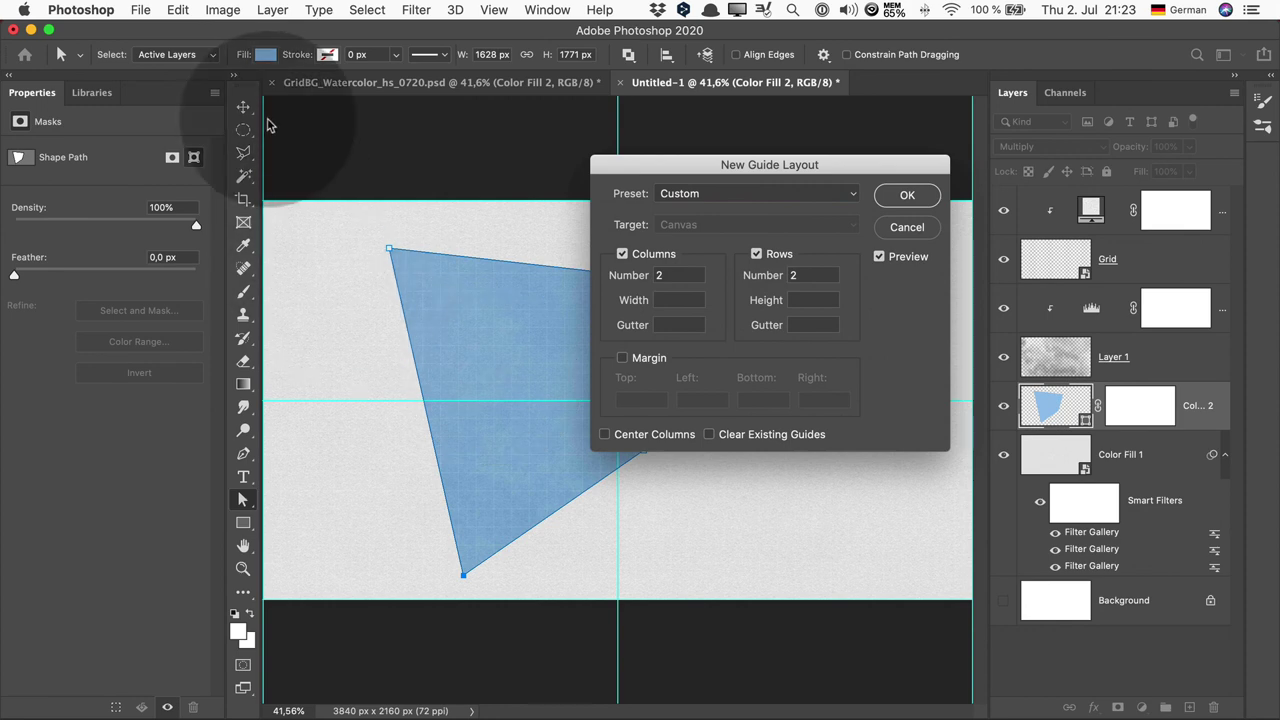
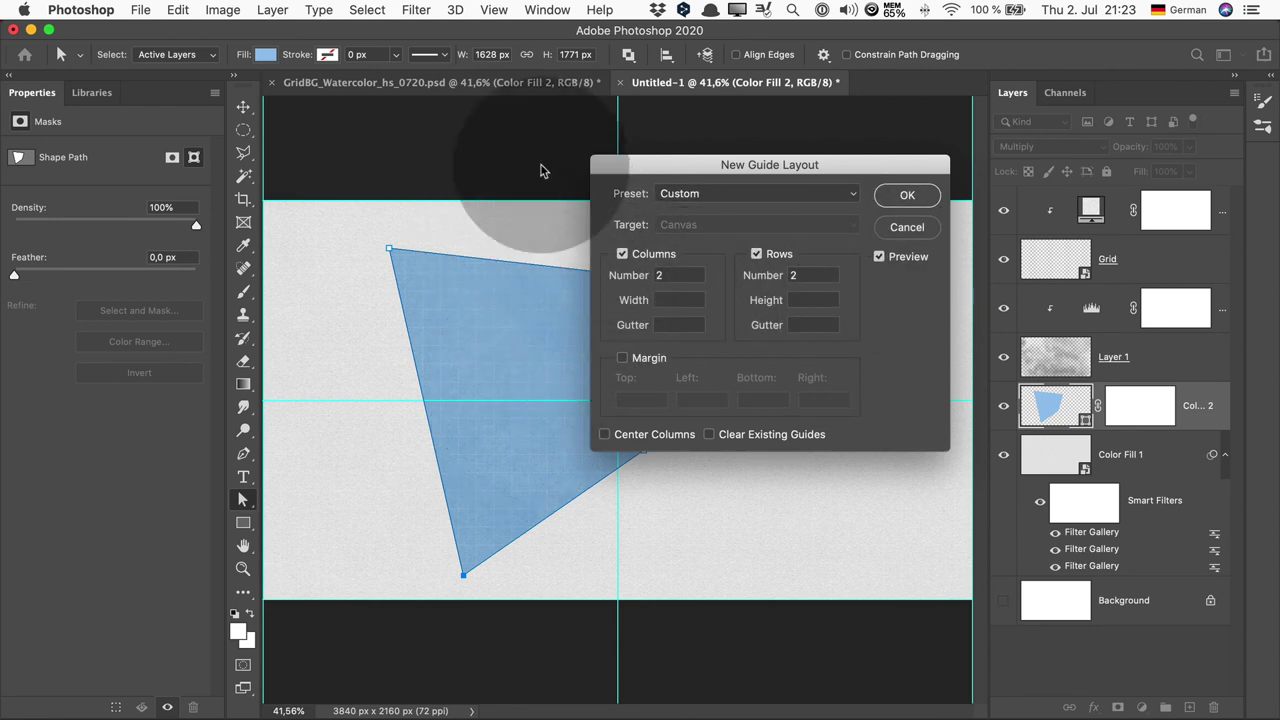
Step: Apply the 2-column, 2-row guide layout and snap the blue shape's top-left corner to the canvas corner
{"action": "left_click", "coordinate": [905, 195]}
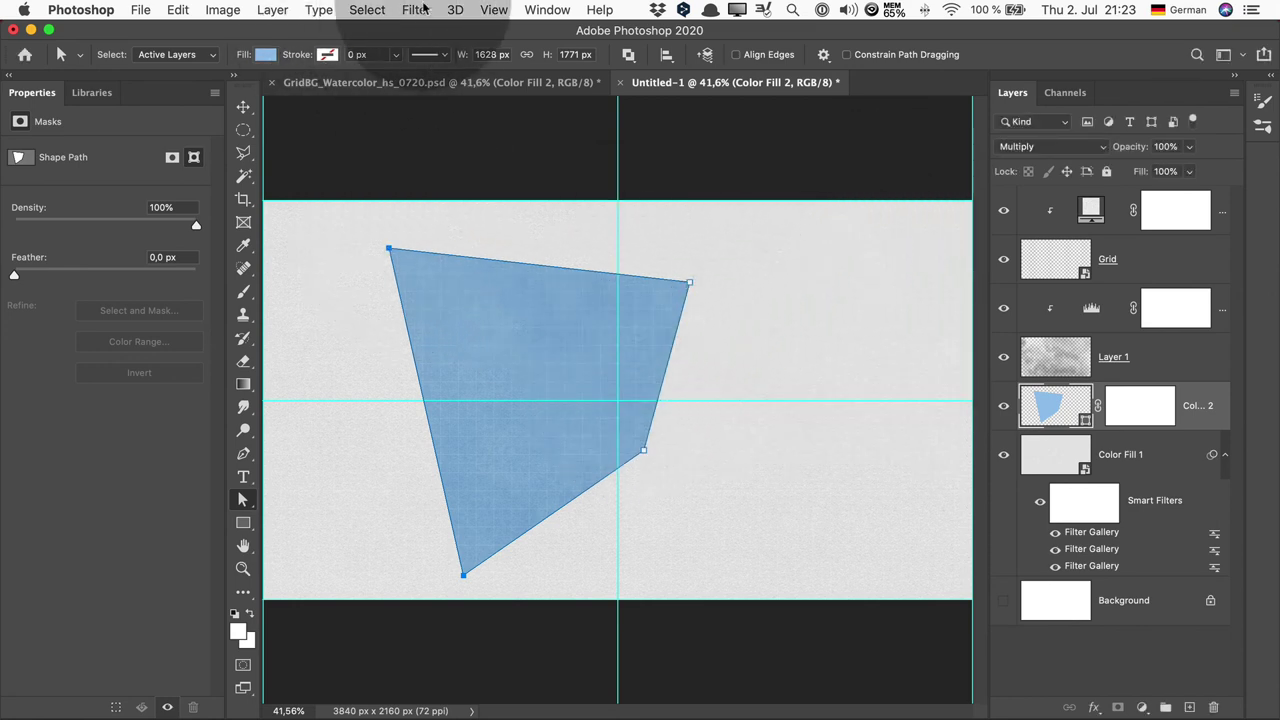
{"action": "left_click", "coordinate": [494, 9]}
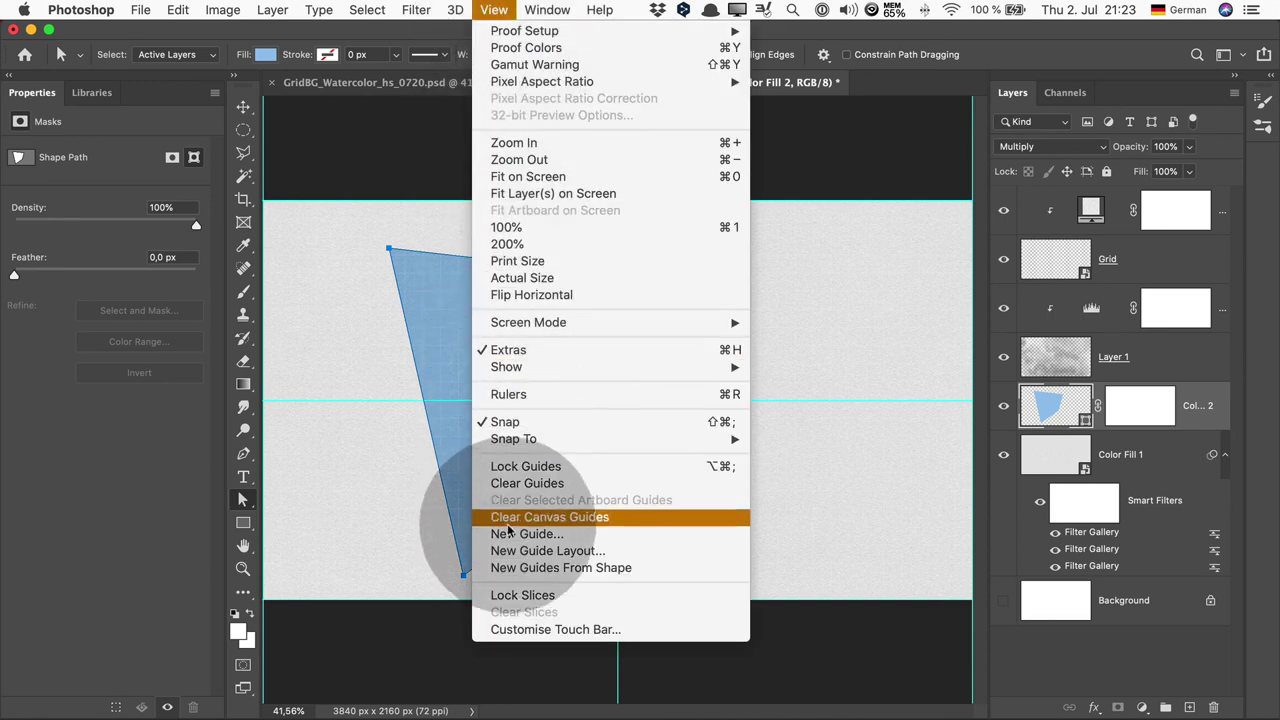
{"action": "left_click_drag", "start_coordinate": [389, 249], "coordinate": [271, 206]}
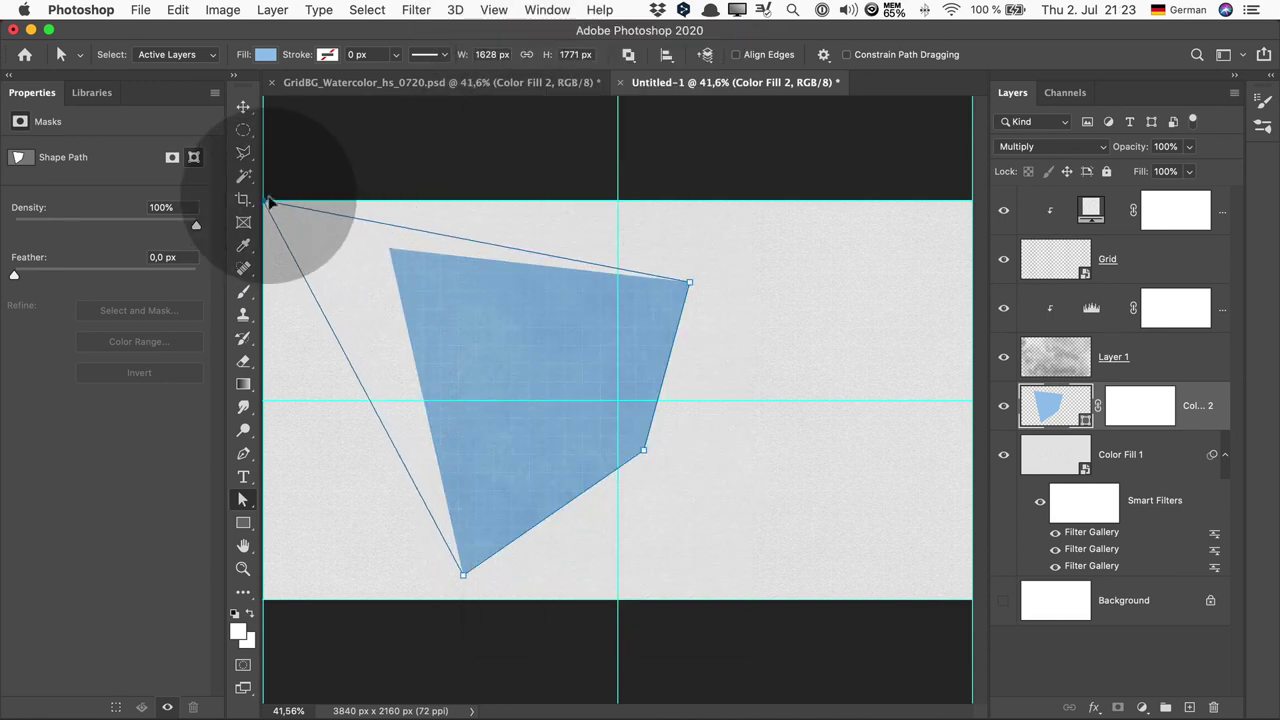
{"action": "left_click", "coordinate": [494, 9]}
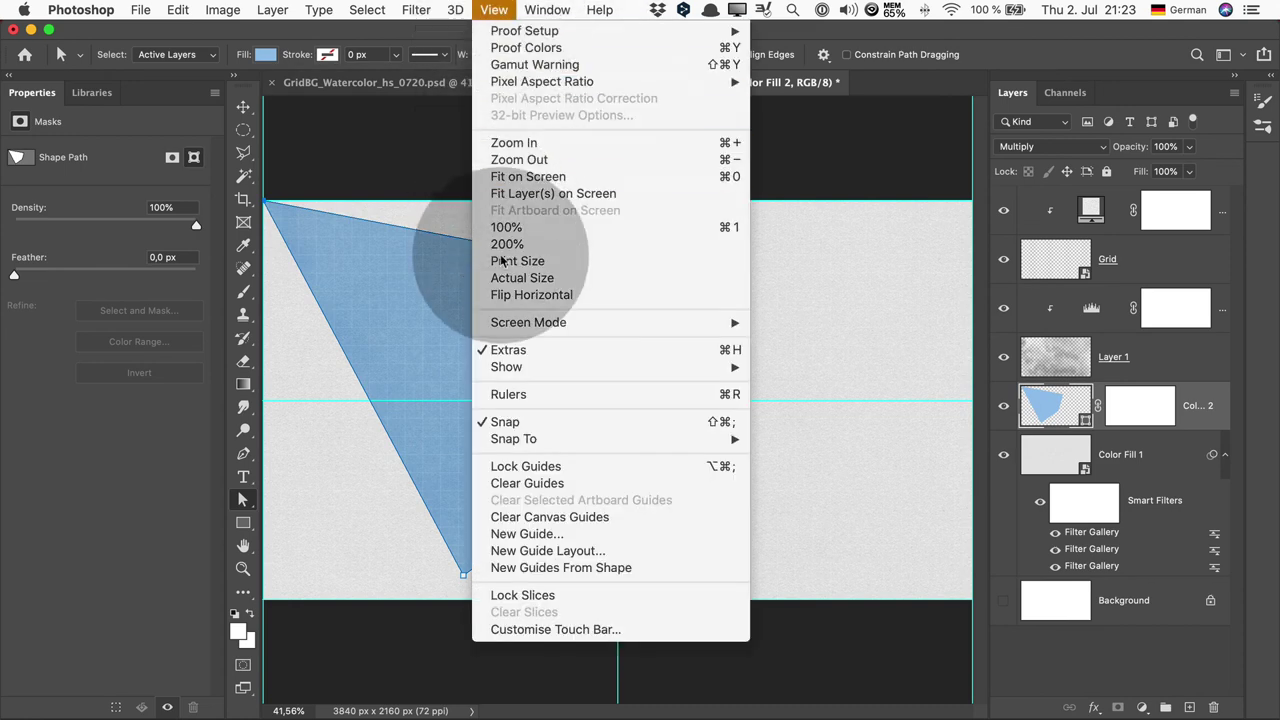
{"action": "mouse_move", "coordinate": [513, 439]}
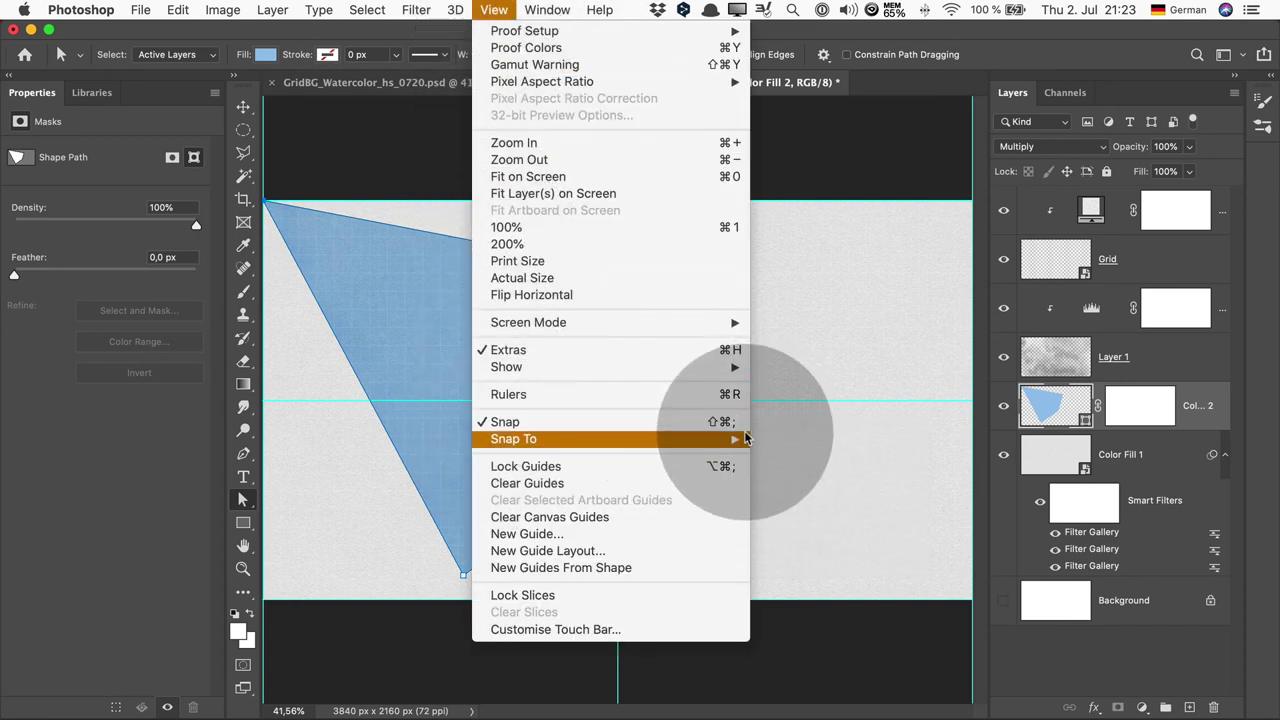
Step: Snap the blue shape's other corners to the centre guides and bottom-left canvas corner, slanting its right edge
{"action": "left_click_drag", "start_coordinate": [688, 283], "coordinate": [613, 212]}
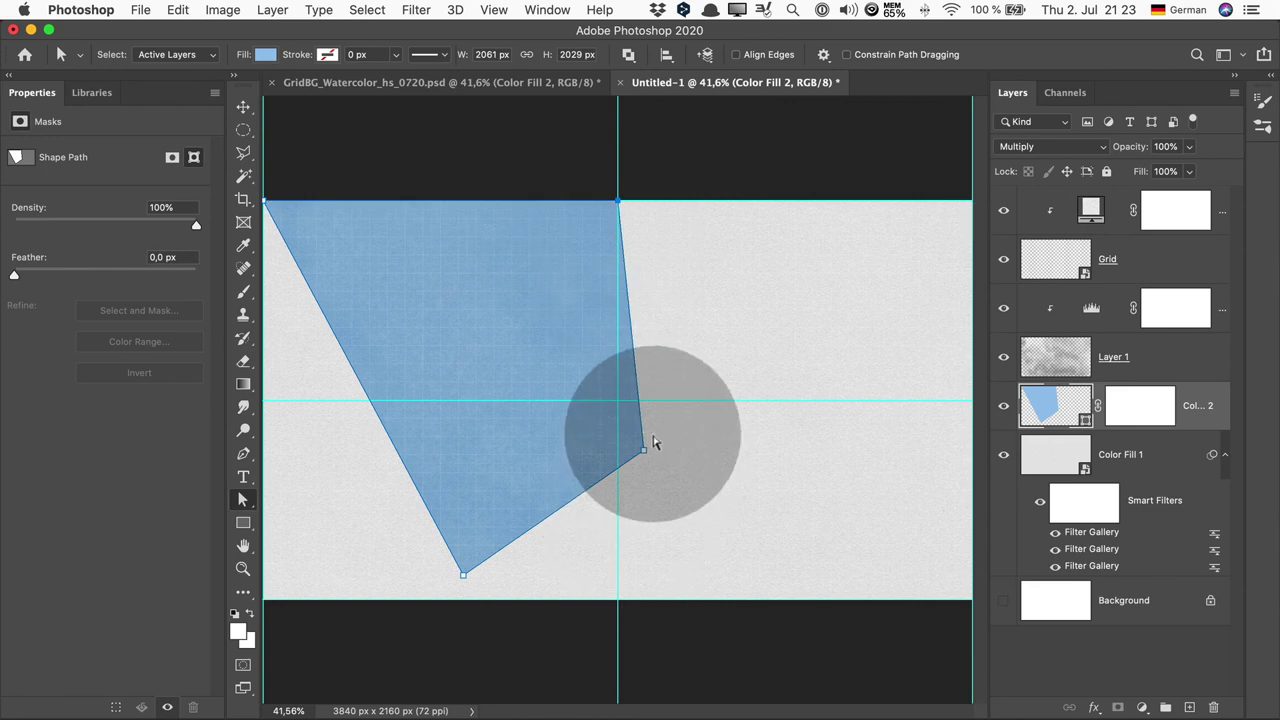
{"action": "left_click_drag", "start_coordinate": [643, 450], "coordinate": [617, 600]}
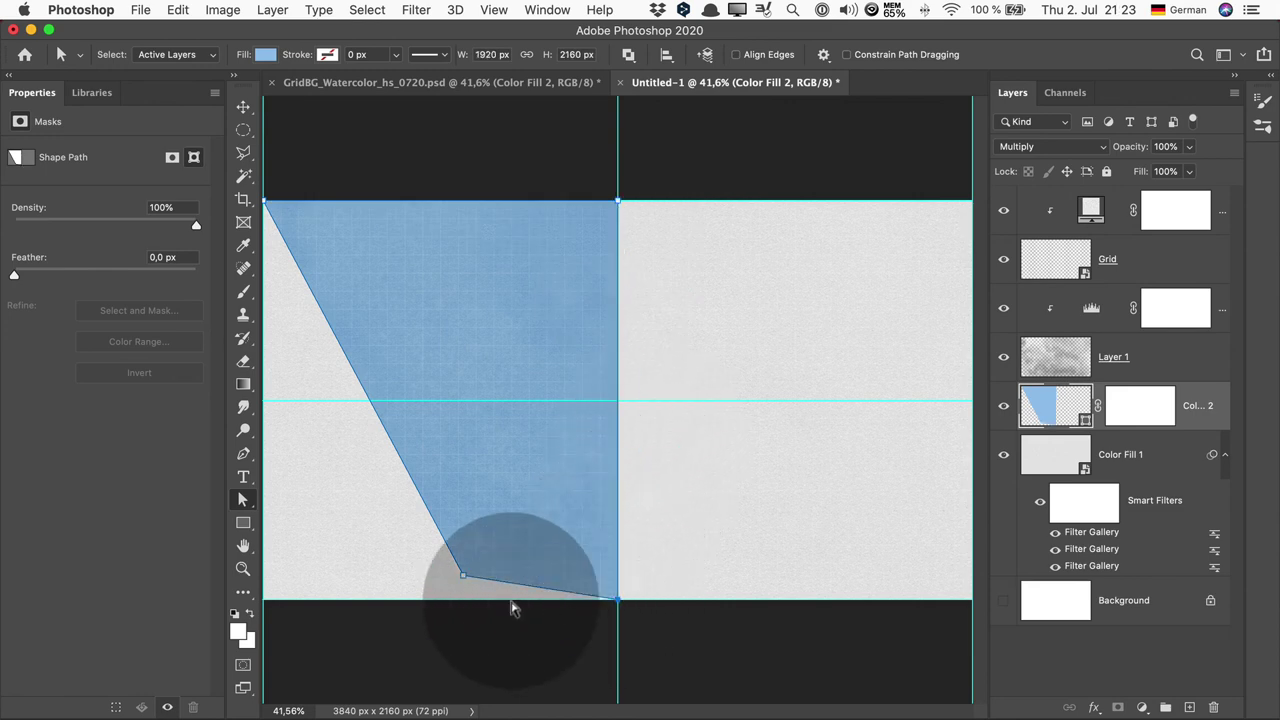
{"action": "left_click_drag", "start_coordinate": [464, 580], "coordinate": [264, 600]}
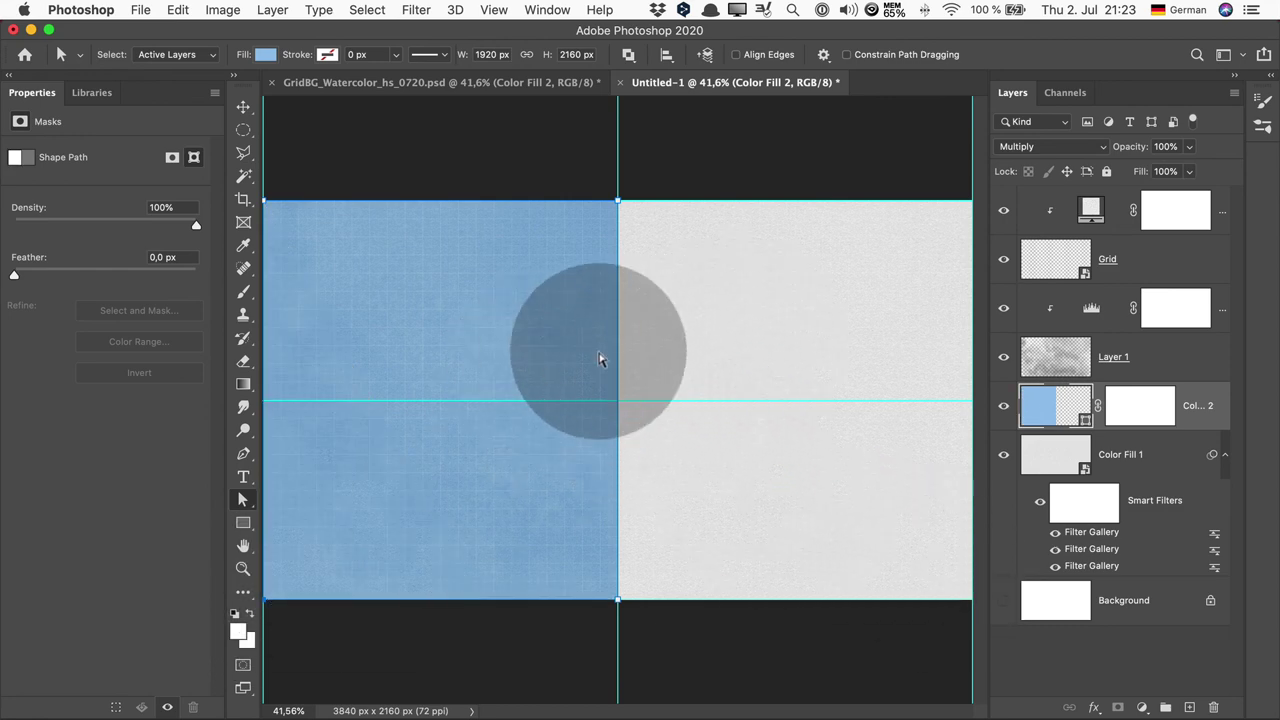
{"action": "left_click_drag", "start_coordinate": [619, 201], "coordinate": [670, 282]}
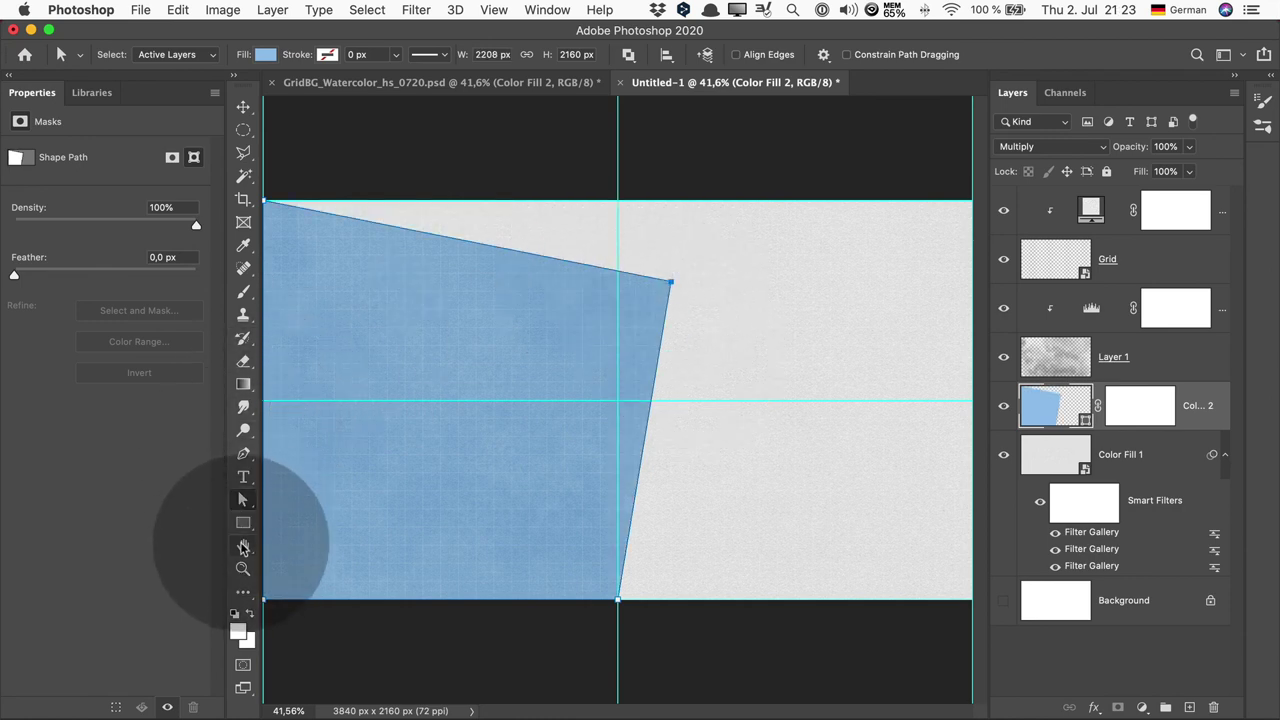
Step: Test-curve the blue shape's upper-right corner with the Convert Point Tool, then restore it to sharp
{"action": "left_click", "coordinate": [243, 453]}
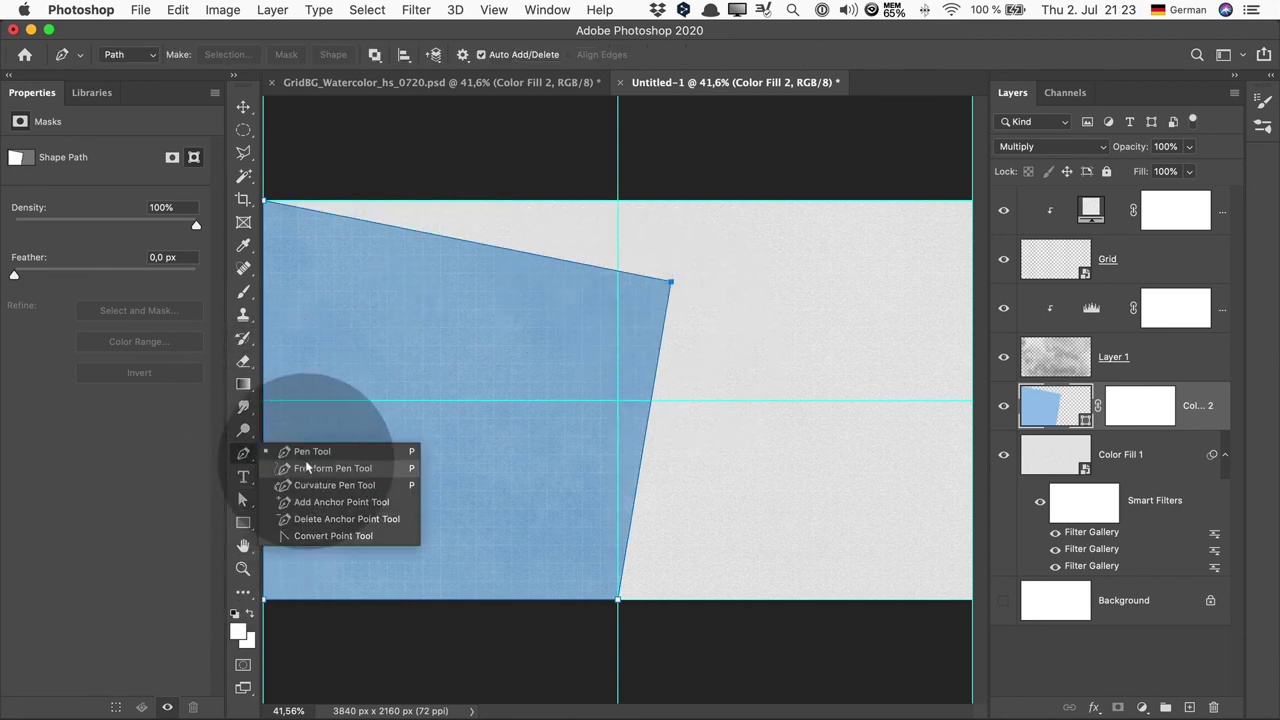
{"action": "left_click", "coordinate": [337, 536]}
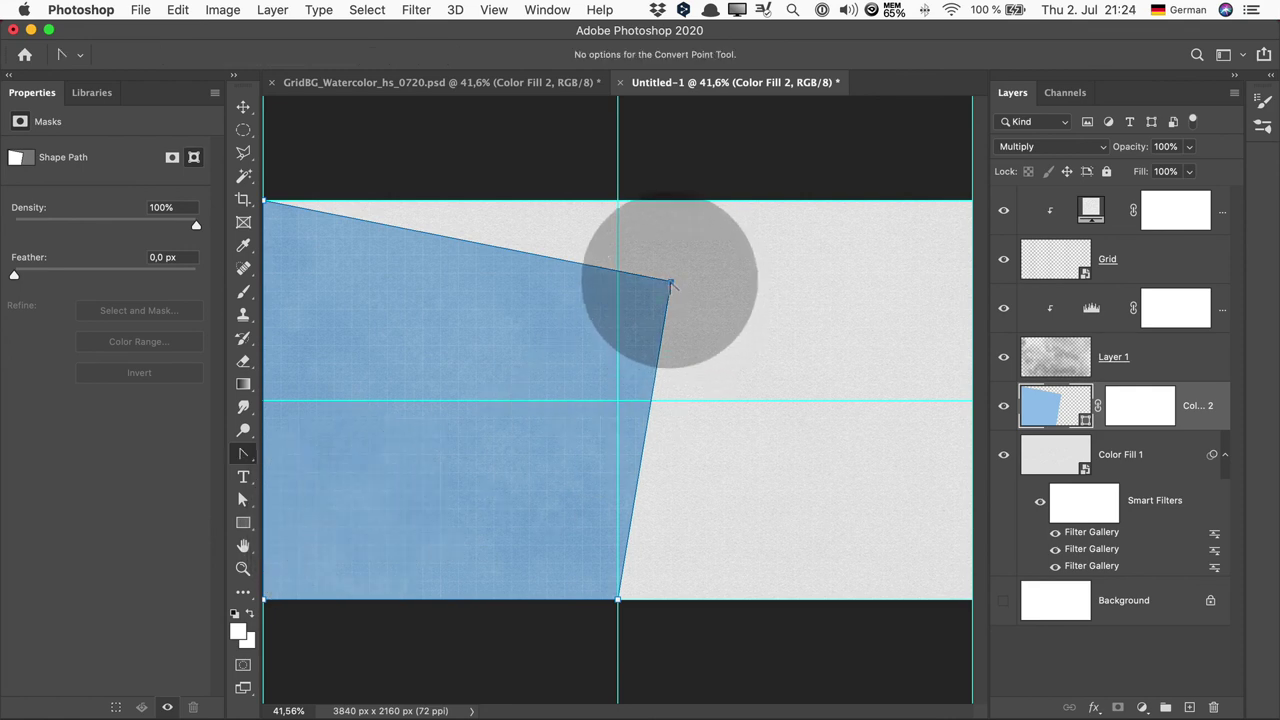
{"action": "mouse_move", "coordinate": [672, 284]}
{"action": "left_mouse_down"}
{"action": "mouse_move", "coordinate": [686, 317]}
{"action": "mouse_move", "coordinate": [623, 271]}
{"action": "mouse_move", "coordinate": [619, 234]}
{"action": "mouse_move", "coordinate": [642, 218]}
{"action": "mouse_move", "coordinate": [636, 201]}
{"action": "left_mouse_up"}
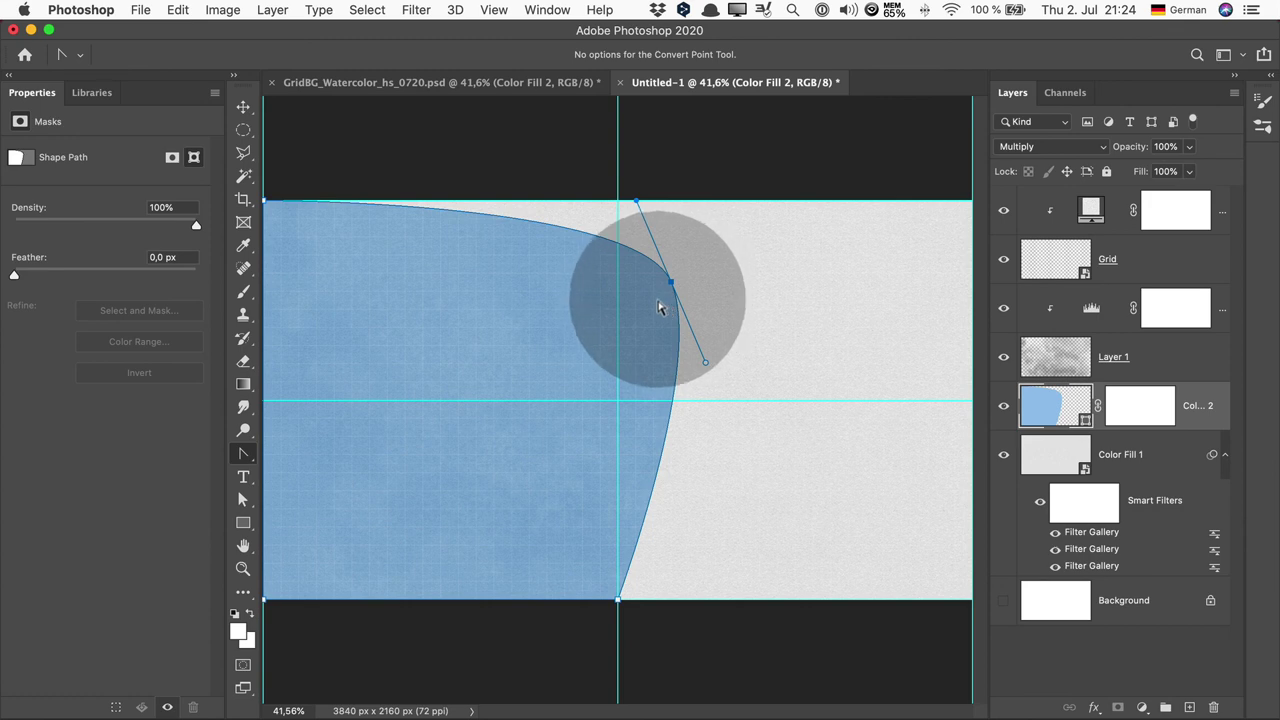
{"action": "left_click", "coordinate": [672, 285]}
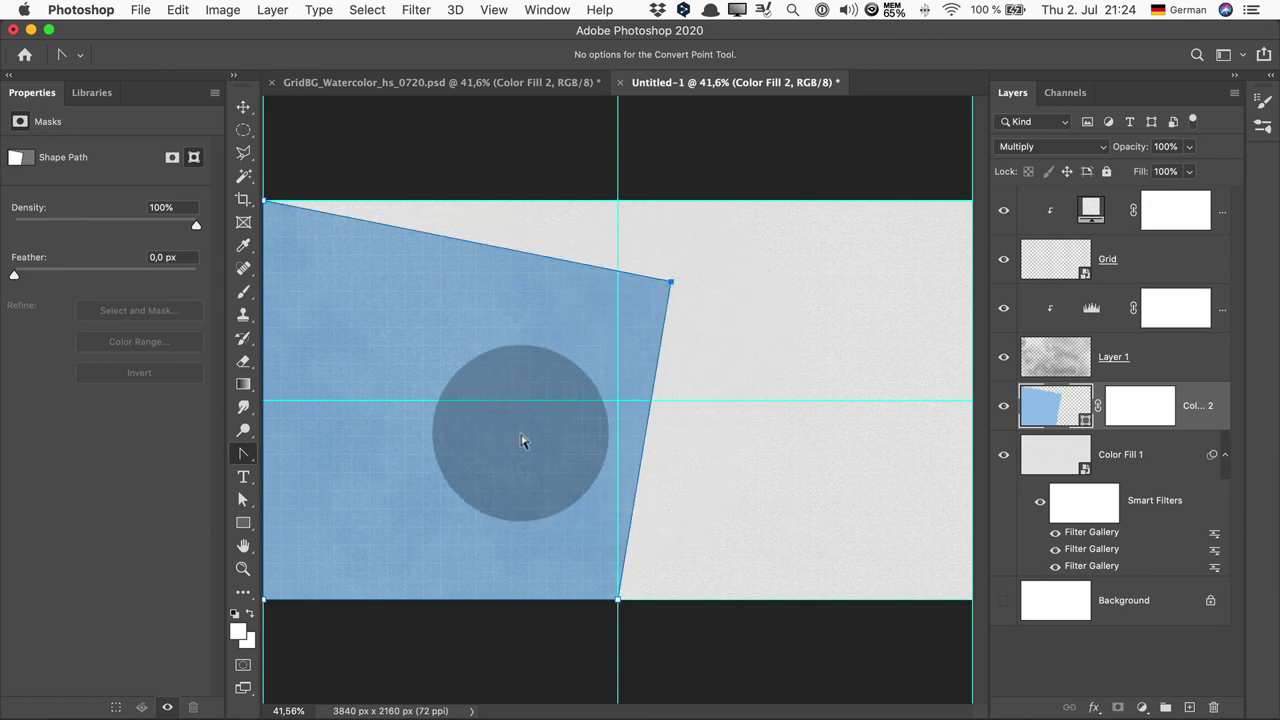
{"action": "right_click", "coordinate": [246, 454]}
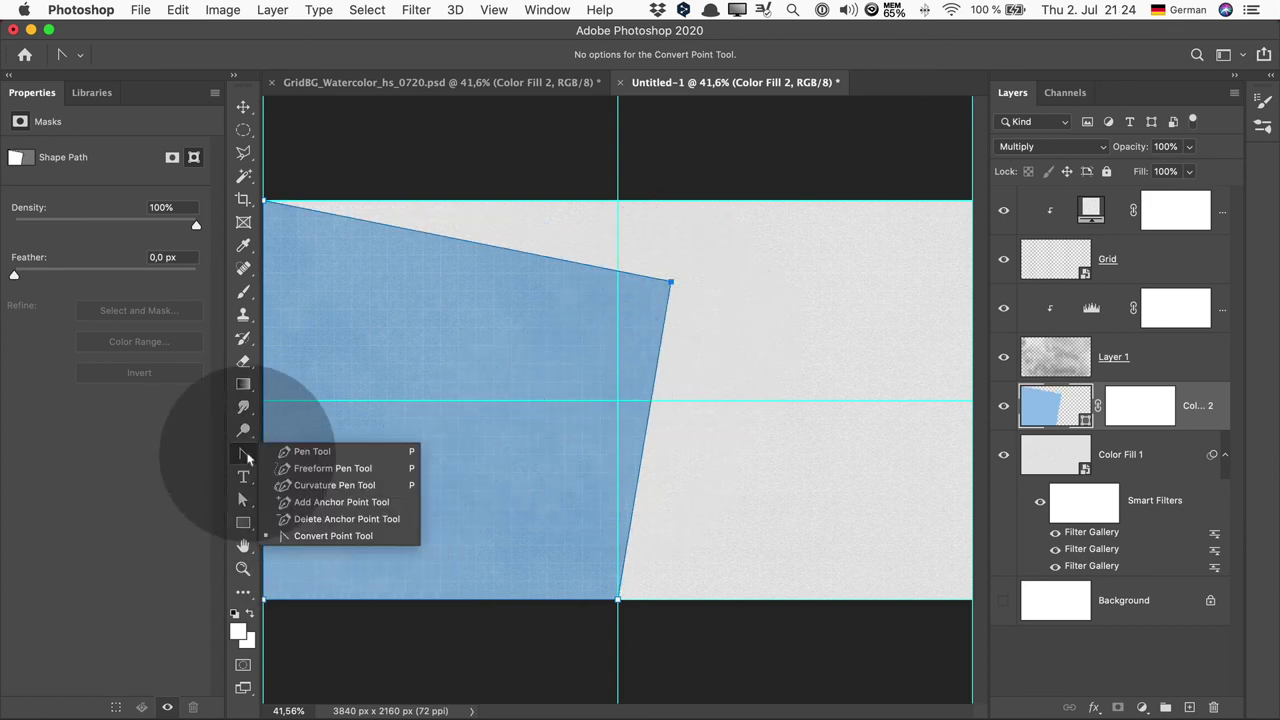
Step: Add an anchor point partway down the blue shape's slanted seam
{"action": "left_click", "coordinate": [340, 502]}
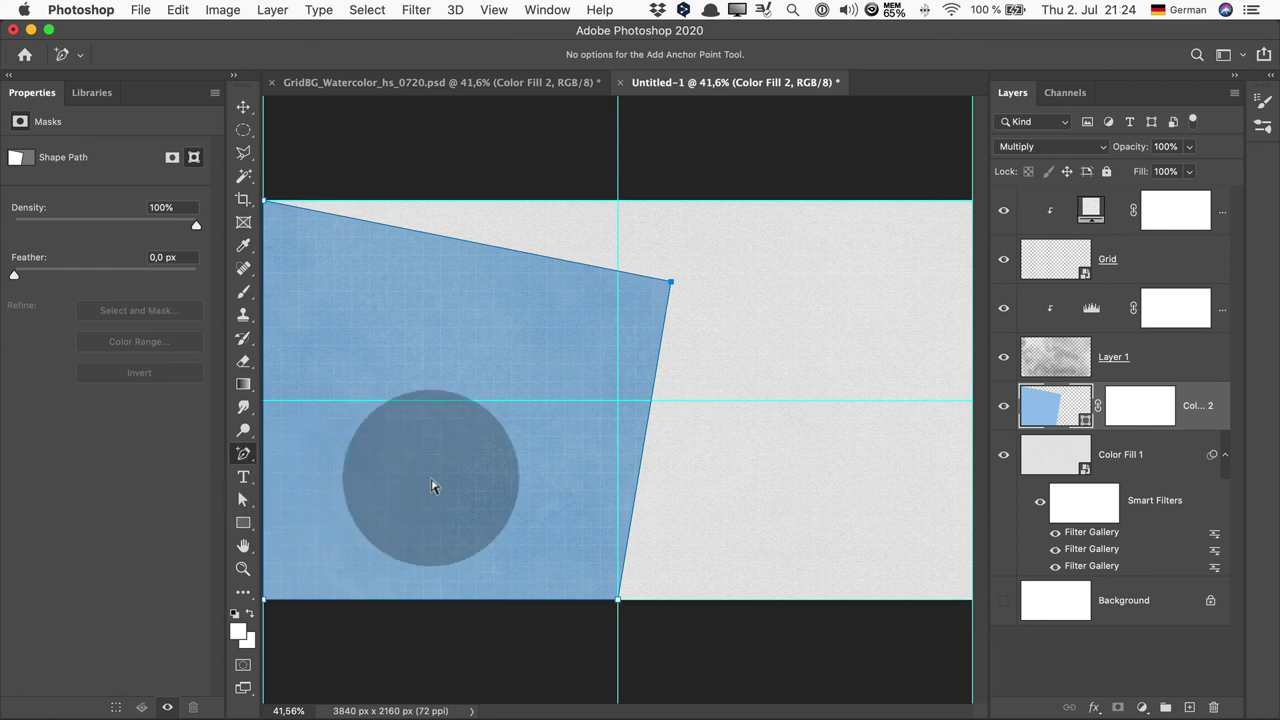
{"action": "left_click", "coordinate": [648, 421]}
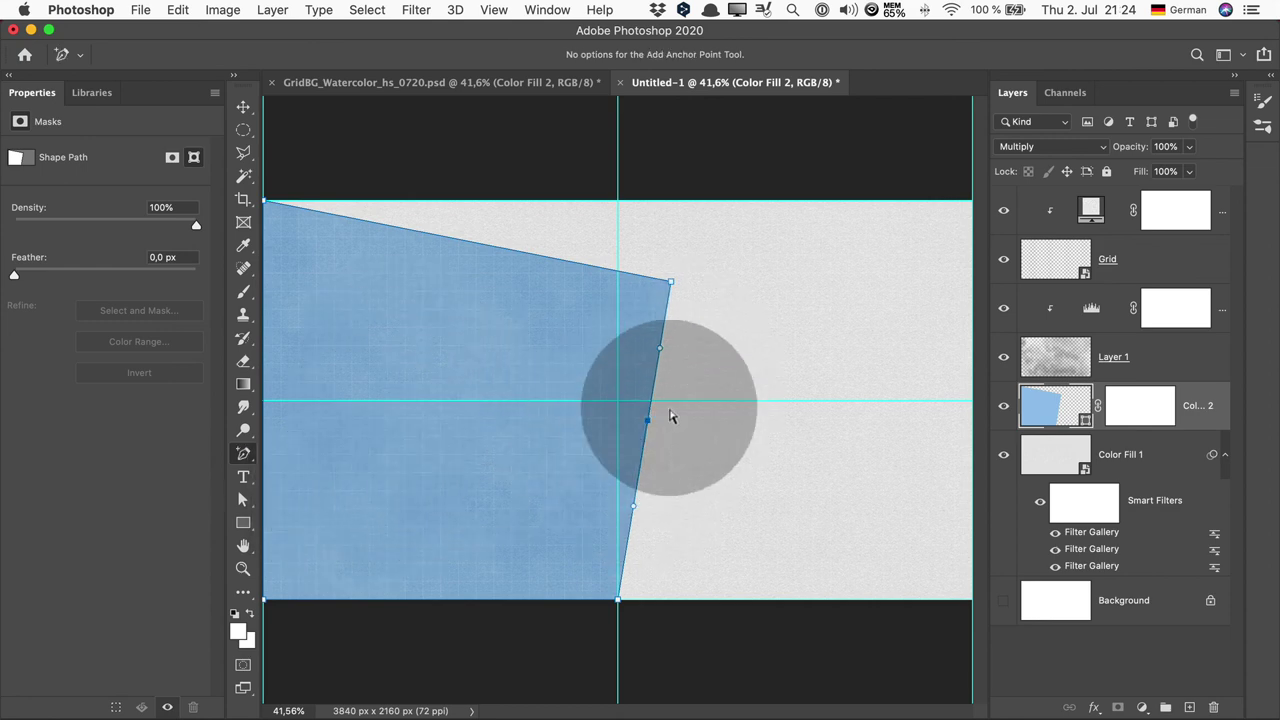
{"action": "left_click", "coordinate": [658, 347]}
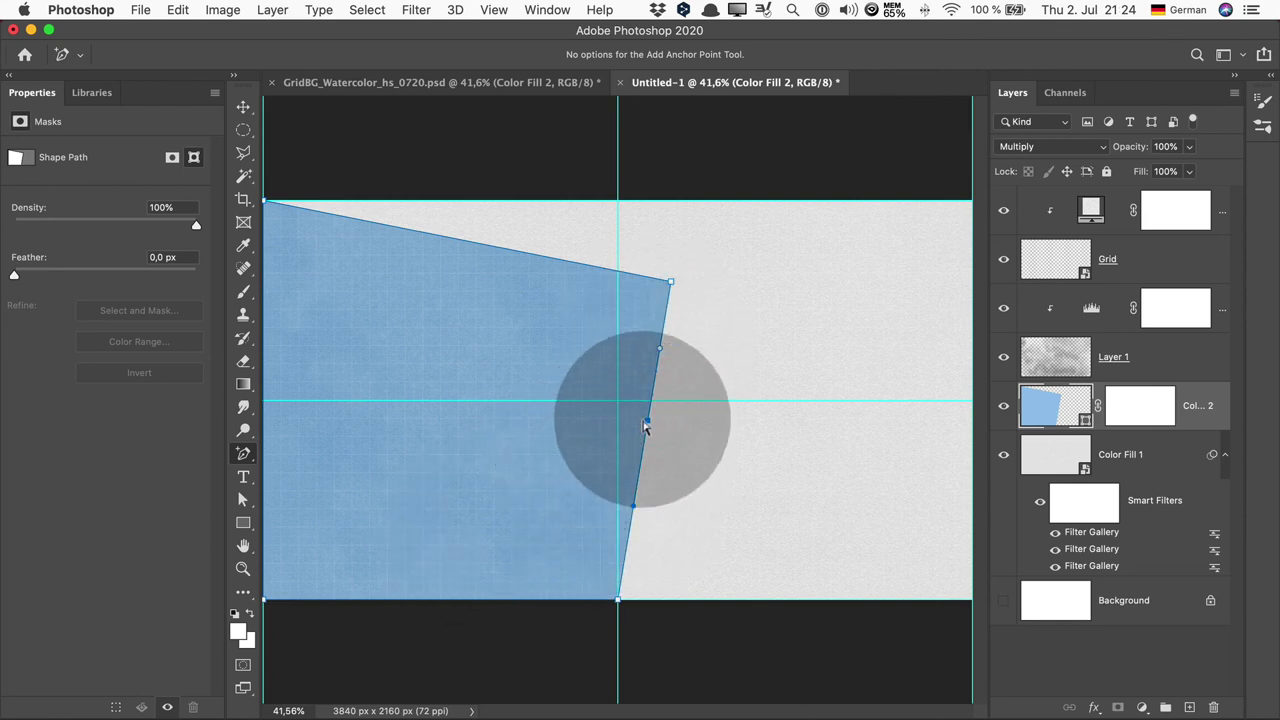
{"action": "right_click", "coordinate": [243, 453]}
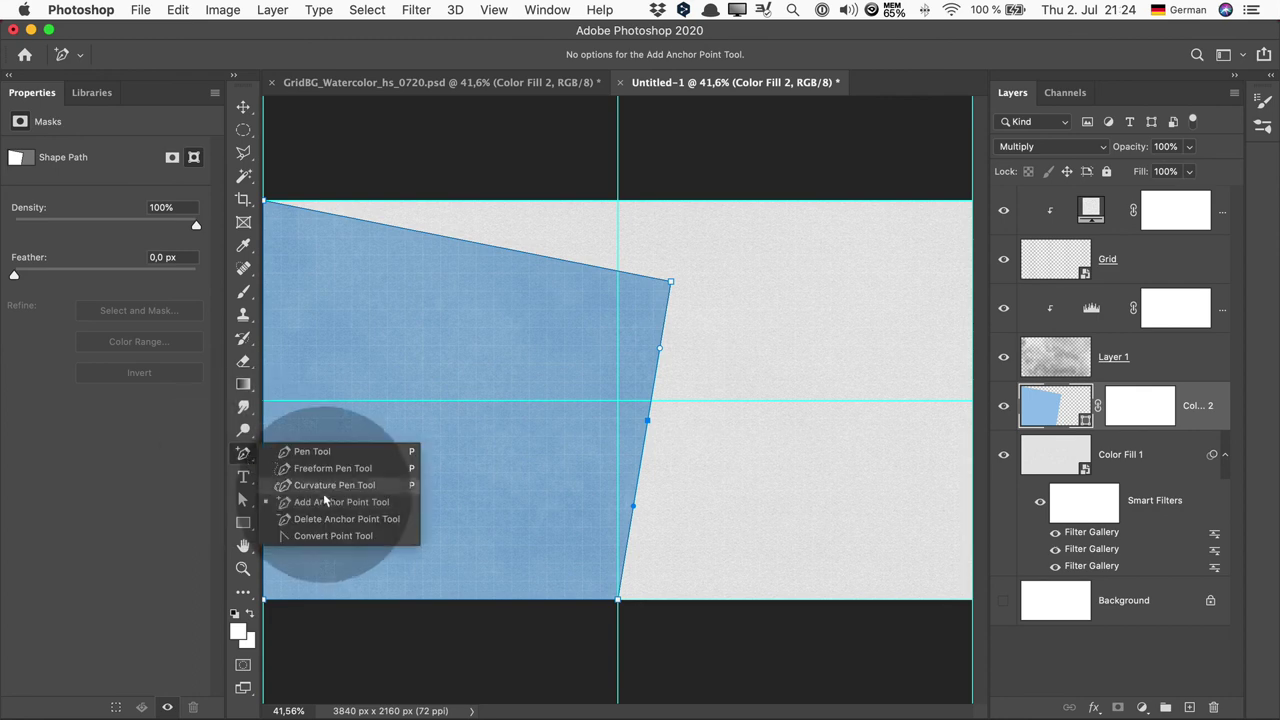
{"action": "left_click", "coordinate": [323, 531]}
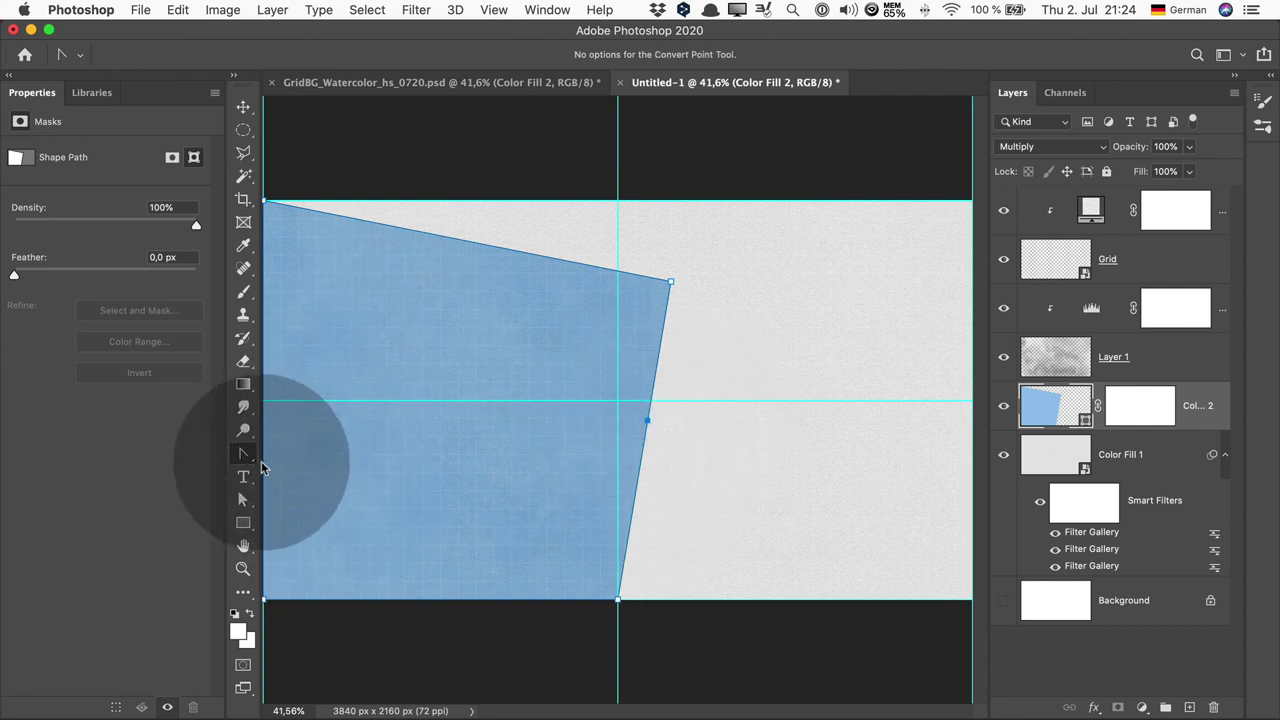
Step: Snap the top-right and middle seam anchors to the guide intersections, then shift the lower edge right horizontally
{"action": "left_click", "coordinate": [243, 499]}
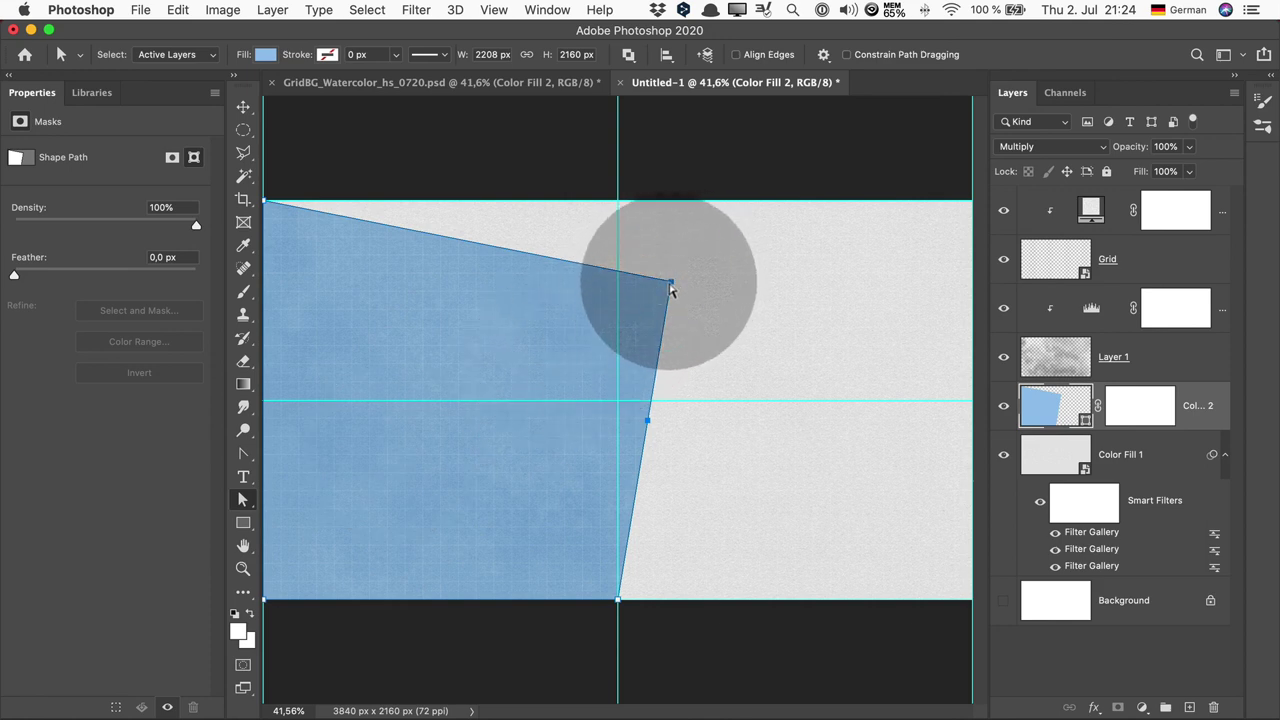
{"action": "left_click_drag", "start_coordinate": [670, 284], "coordinate": [618, 201]}
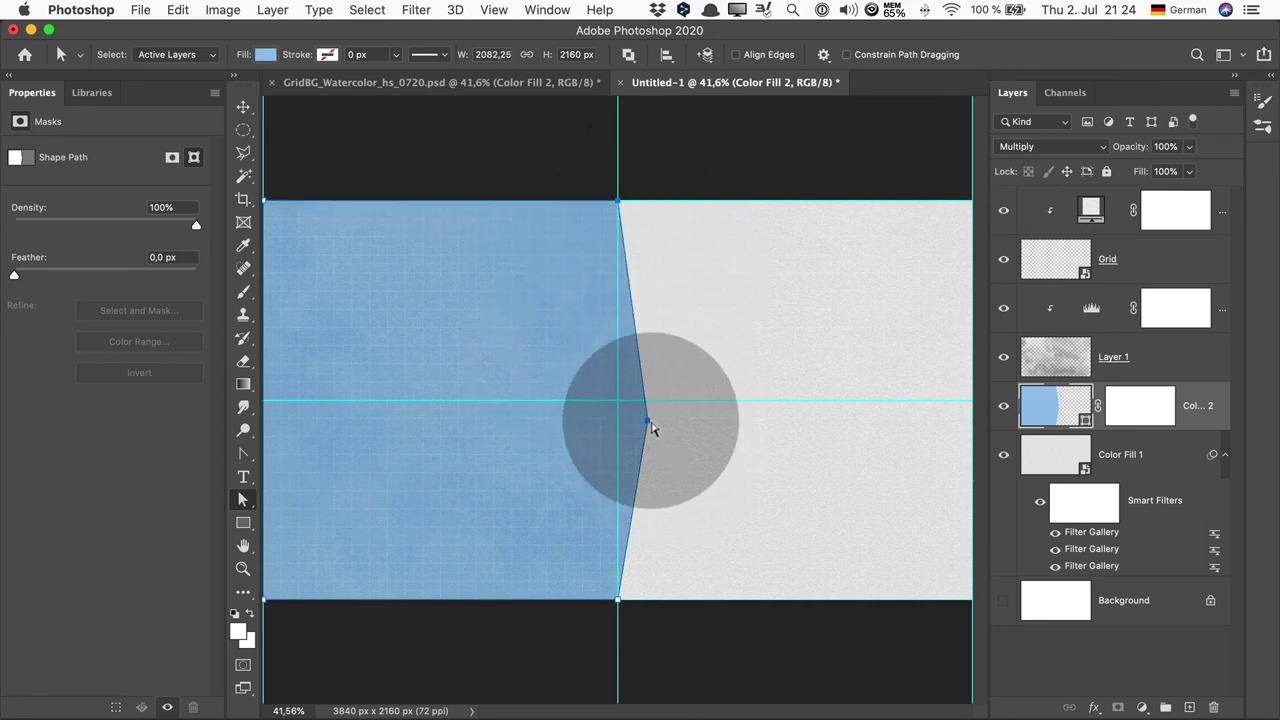
{"action": "left_click_drag", "start_coordinate": [647, 420], "coordinate": [619, 401]}
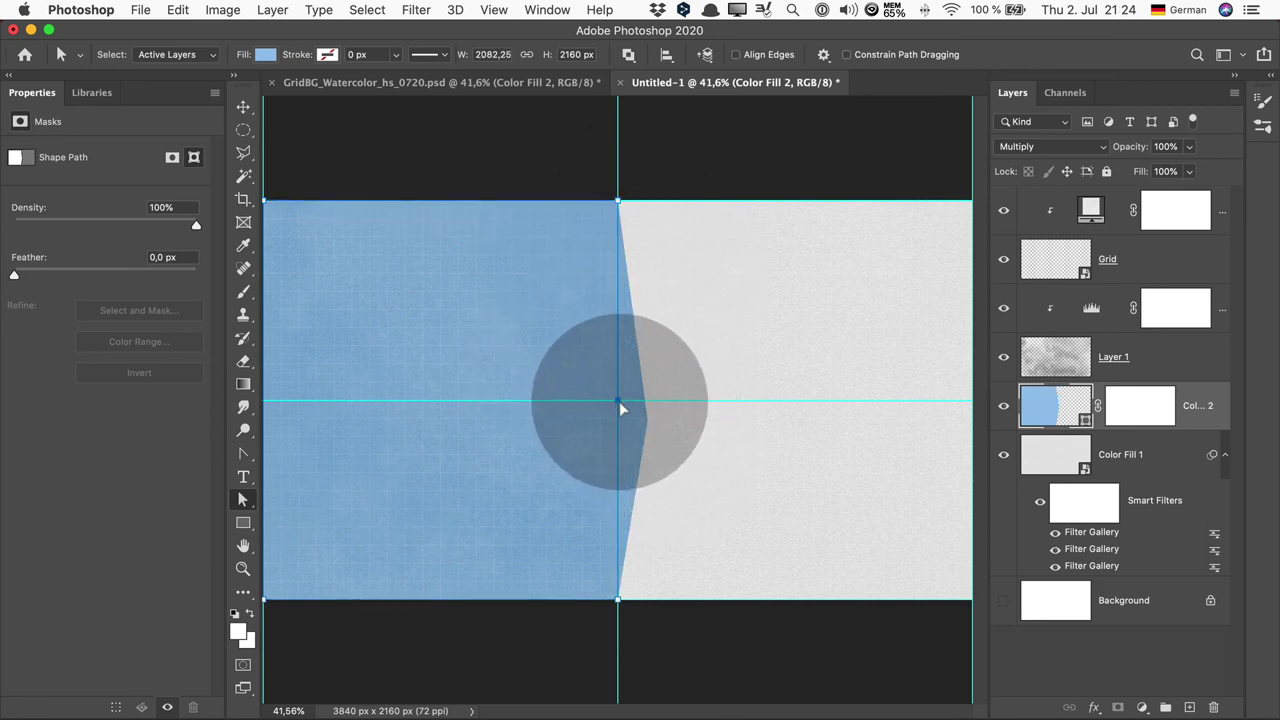
{"action": "key", "text": "shift"}
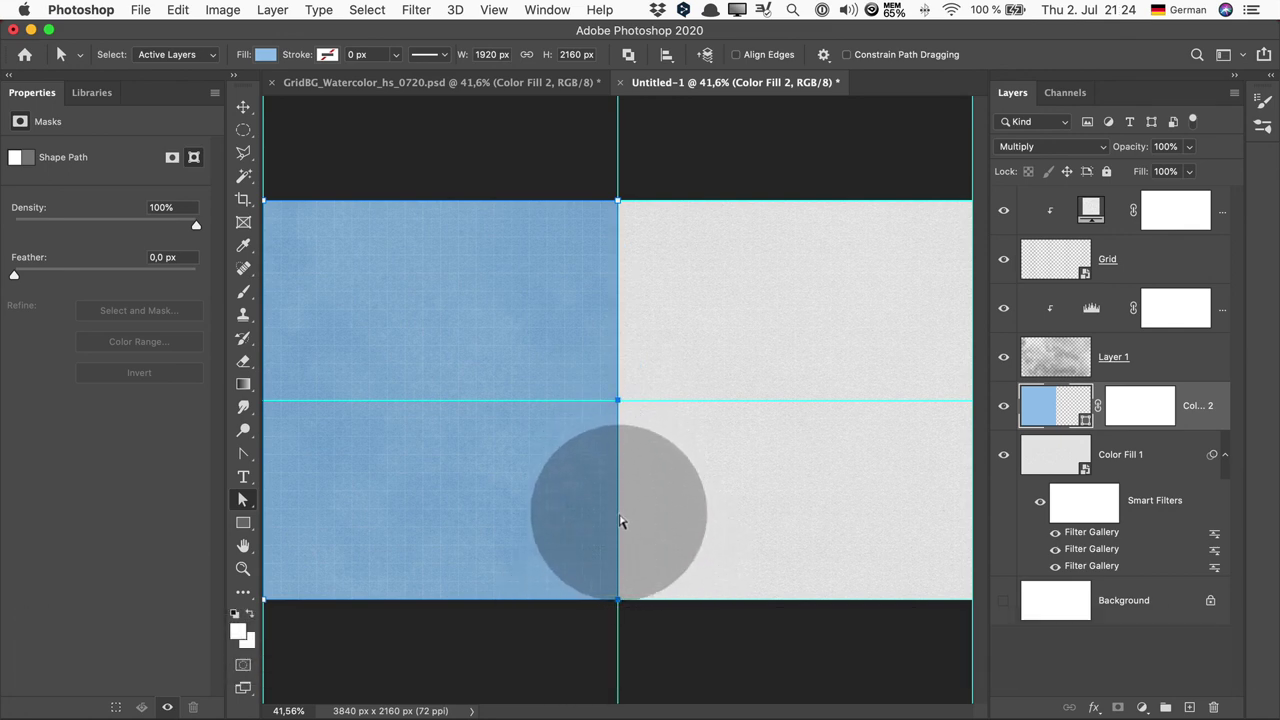
{"action": "left_click_drag", "start_coordinate": [619, 520], "coordinate": [661, 520]}
{"action": "key", "text": "shift"}
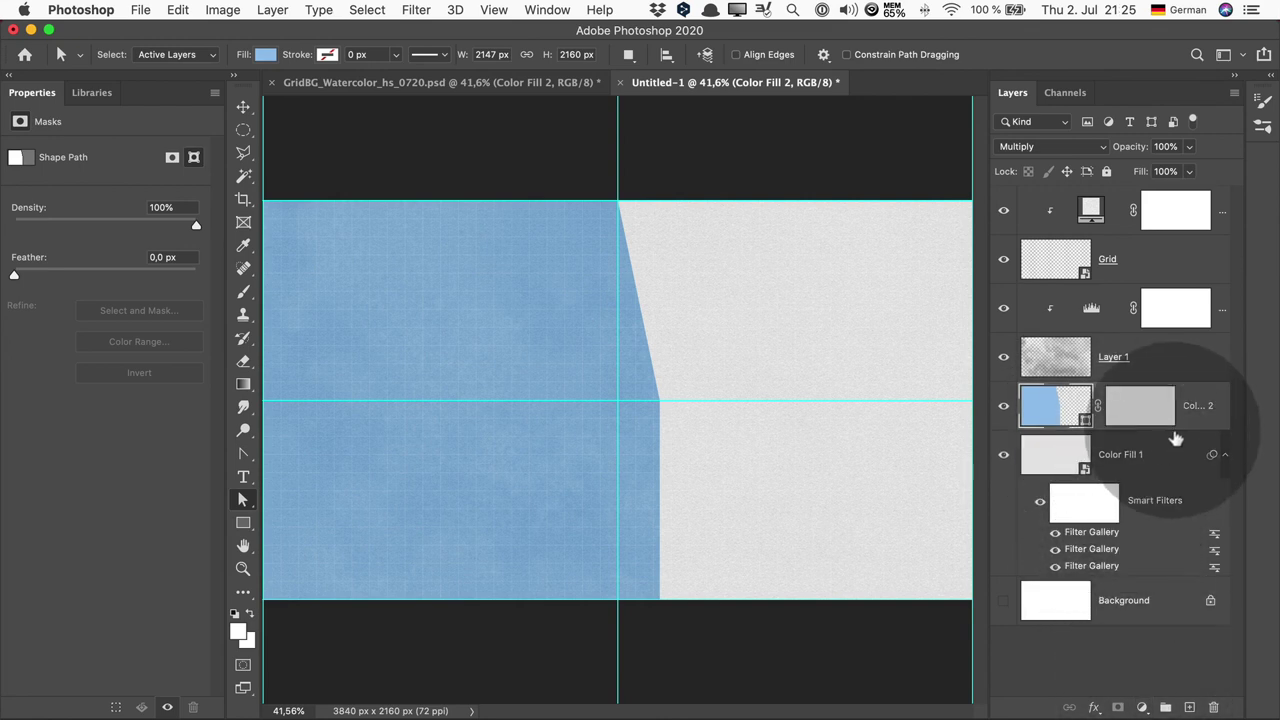
Step: Add a terracotta (bb9578) Solid Color fill layer above the blue shape
{"action": "left_click", "coordinate": [1142, 707]}
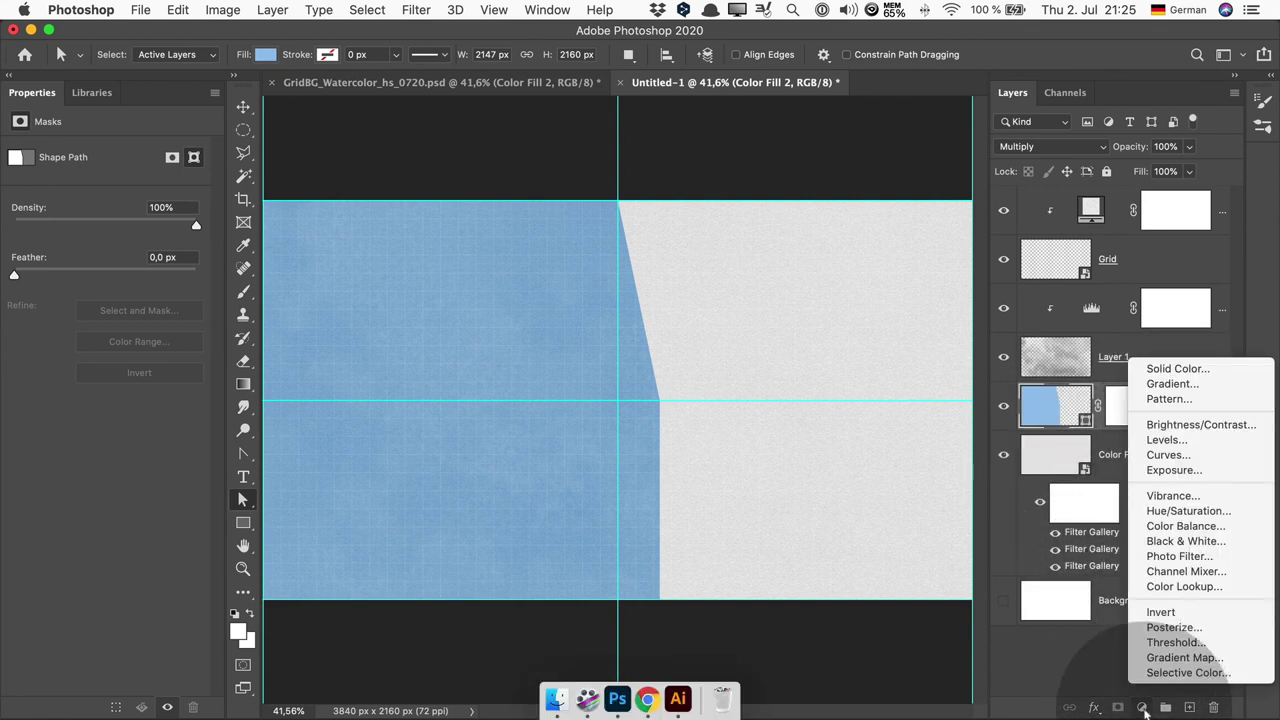
{"action": "left_click", "coordinate": [1165, 369]}
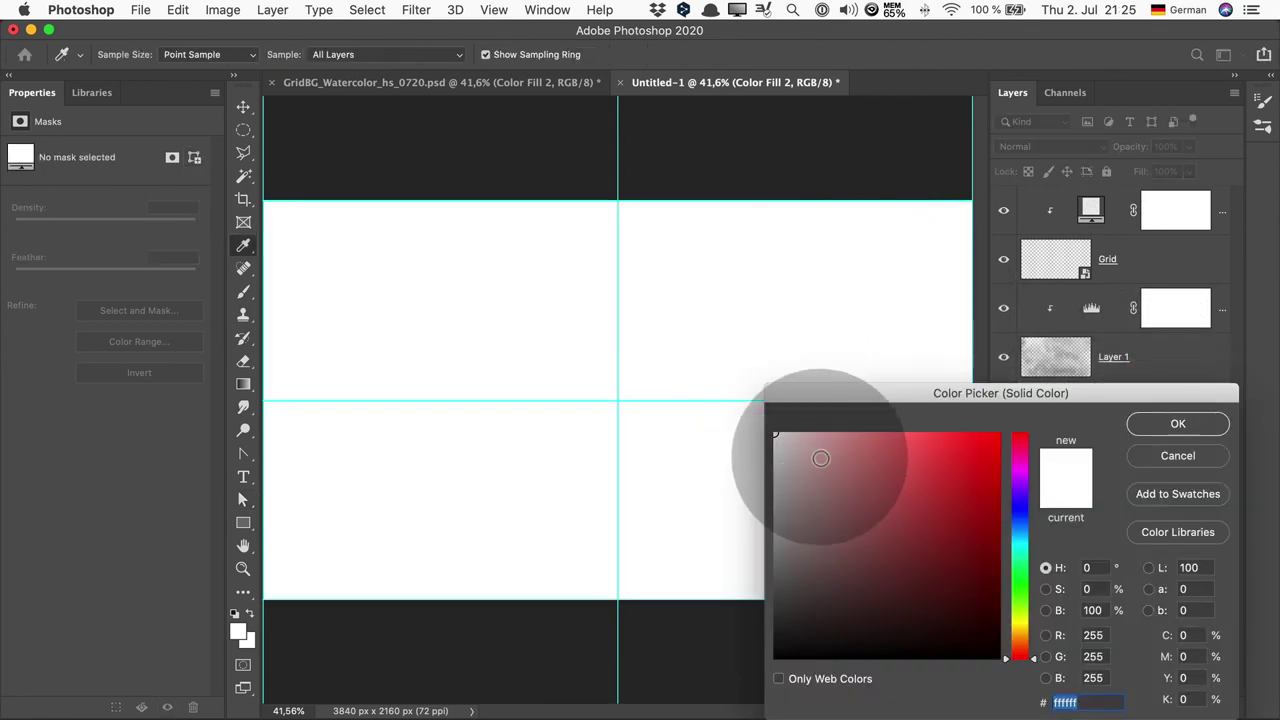
{"action": "left_click", "coordinate": [823, 457]}
{"action": "left_click", "coordinate": [854, 492]}
{"action": "left_click", "coordinate": [1017, 636]}
{"action": "left_click_drag", "start_coordinate": [1017, 636], "coordinate": [1016, 644]}
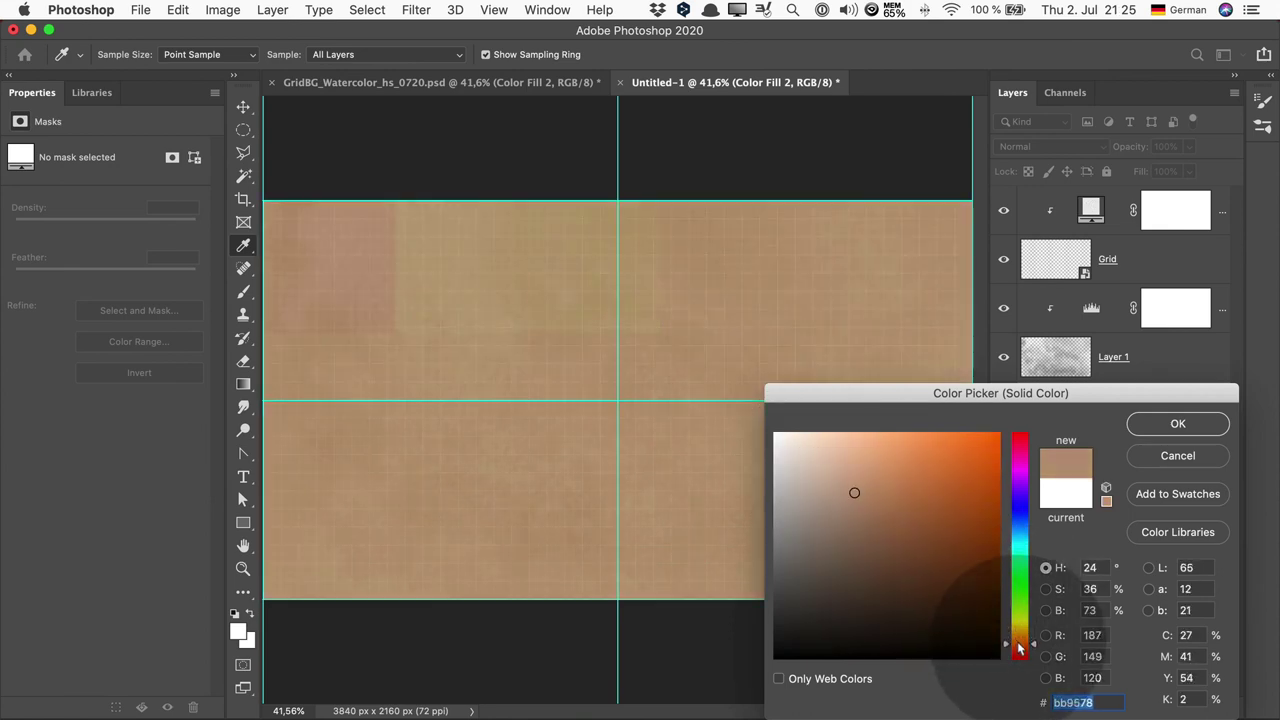
{"action": "key", "text": "Return"}
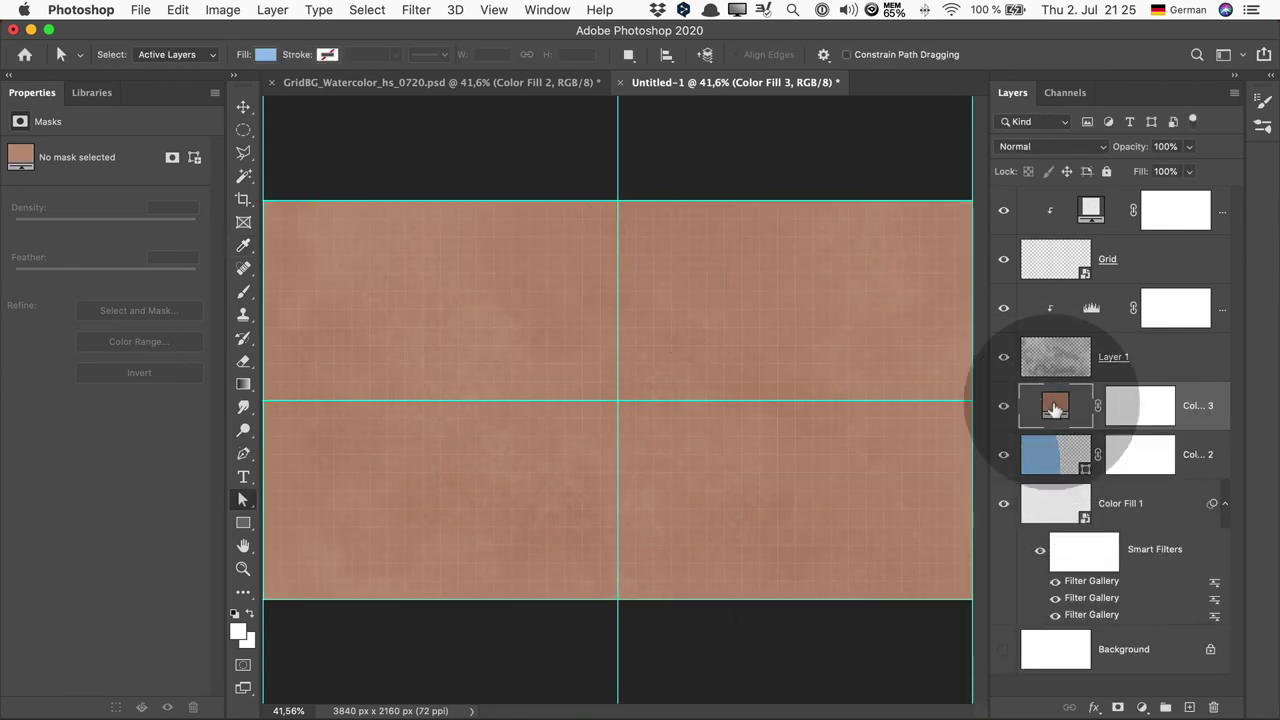
Step: Start a Pen path over the terracotta fill with its first two corners
{"action": "left_click", "coordinate": [243, 453]}
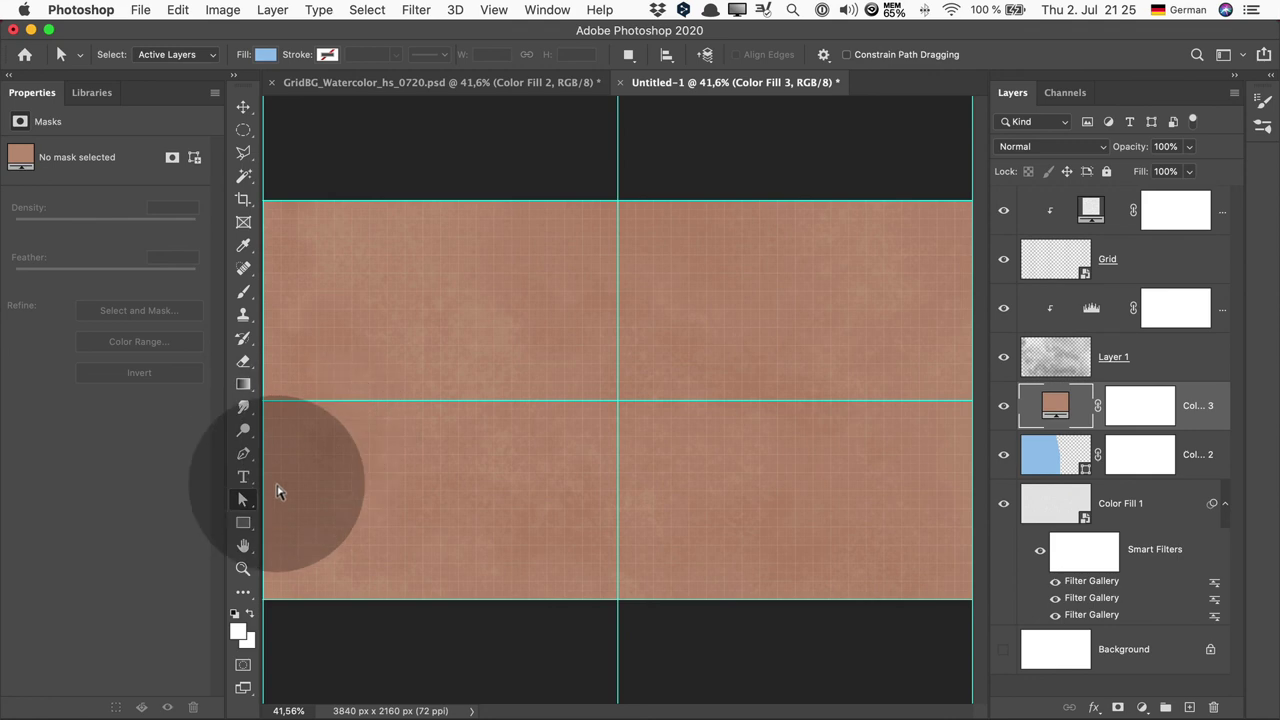
{"action": "left_click", "coordinate": [449, 300]}
{"action": "left_click", "coordinate": [506, 523]}
Step: Close the four-point Pen path and make it a mask on the terracotta fill
{"action": "left_click", "coordinate": [762, 463]}
{"action": "left_click", "coordinate": [787, 319]}
{"action": "left_click", "coordinate": [449, 300]}
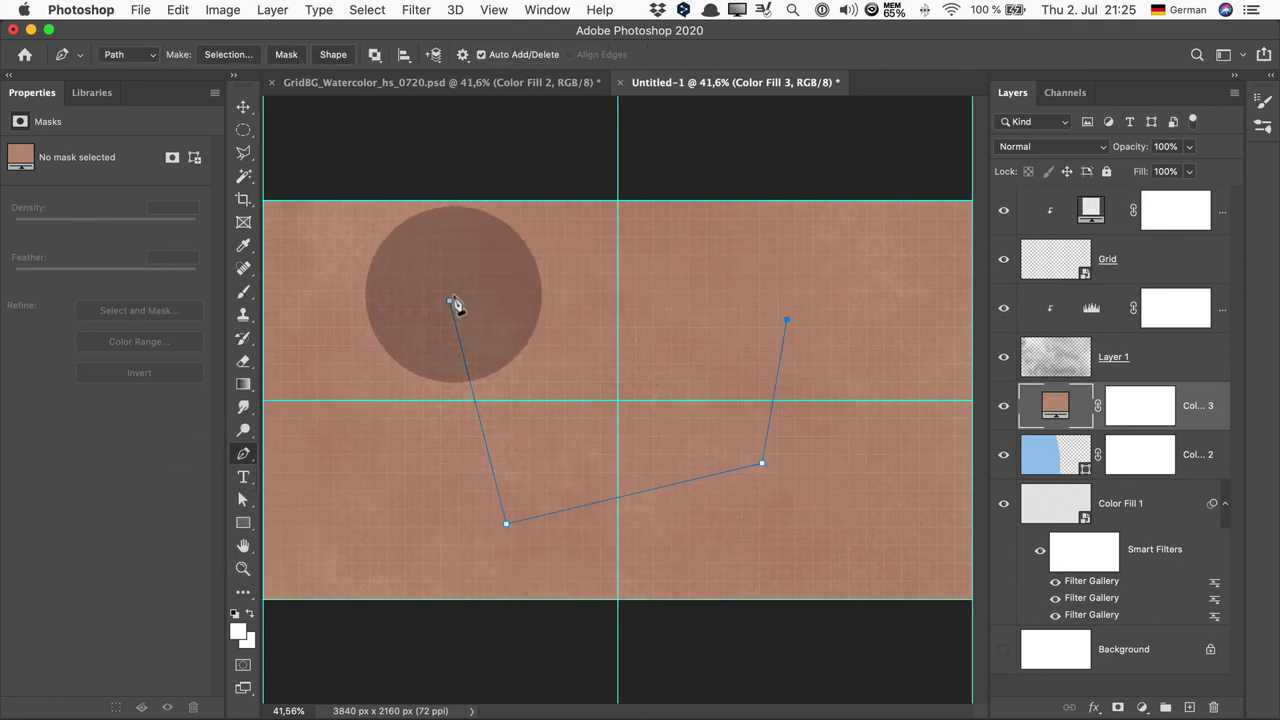
{"action": "left_click", "coordinate": [286, 55]}
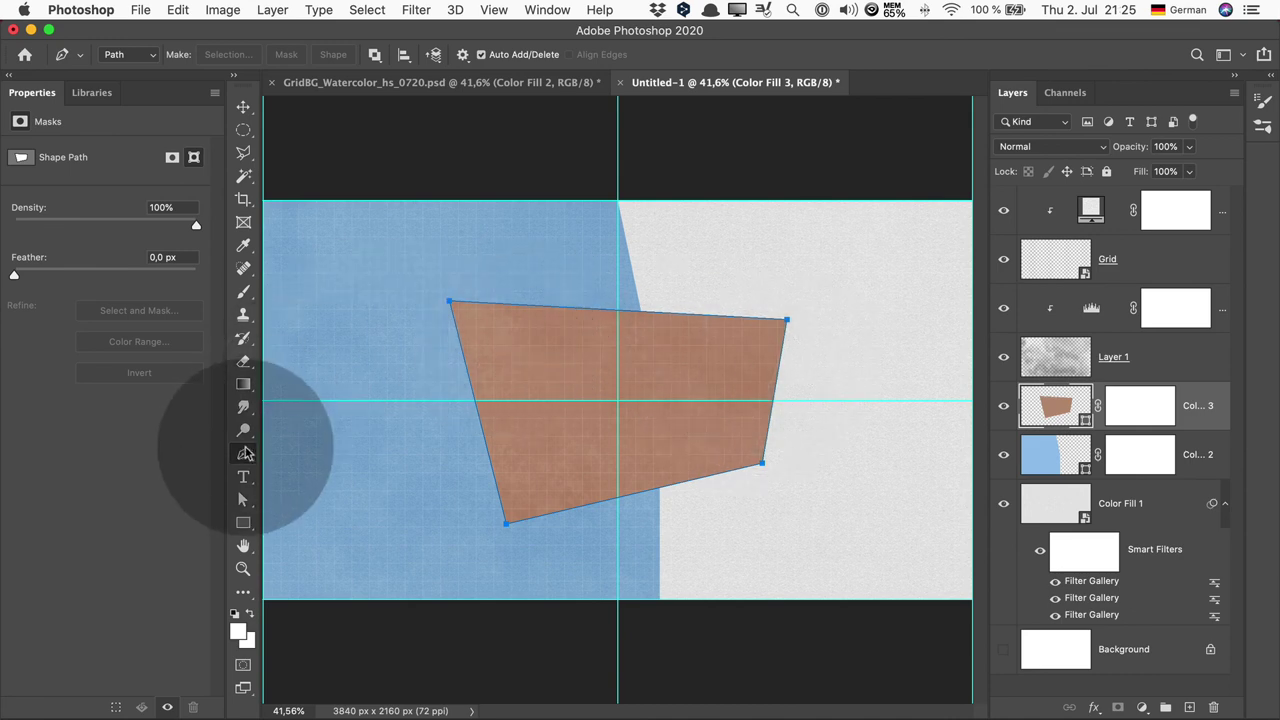
Step: Align the terracotta shape's left corners to the seam and right corners to the canvas corners
{"action": "left_click", "coordinate": [242, 499]}
{"action": "mouse_move", "coordinate": [476, 298]}
{"action": "left_mouse_down"}
{"action": "mouse_move", "coordinate": [605, 338]}
{"action": "mouse_move", "coordinate": [618, 201]}
{"action": "left_mouse_up"}
{"action": "mouse_move", "coordinate": [659, 549]}
{"action": "left_mouse_down"}
{"action": "mouse_move", "coordinate": [703, 446]}
{"action": "mouse_move", "coordinate": [670, 408]}
{"action": "left_mouse_up"}
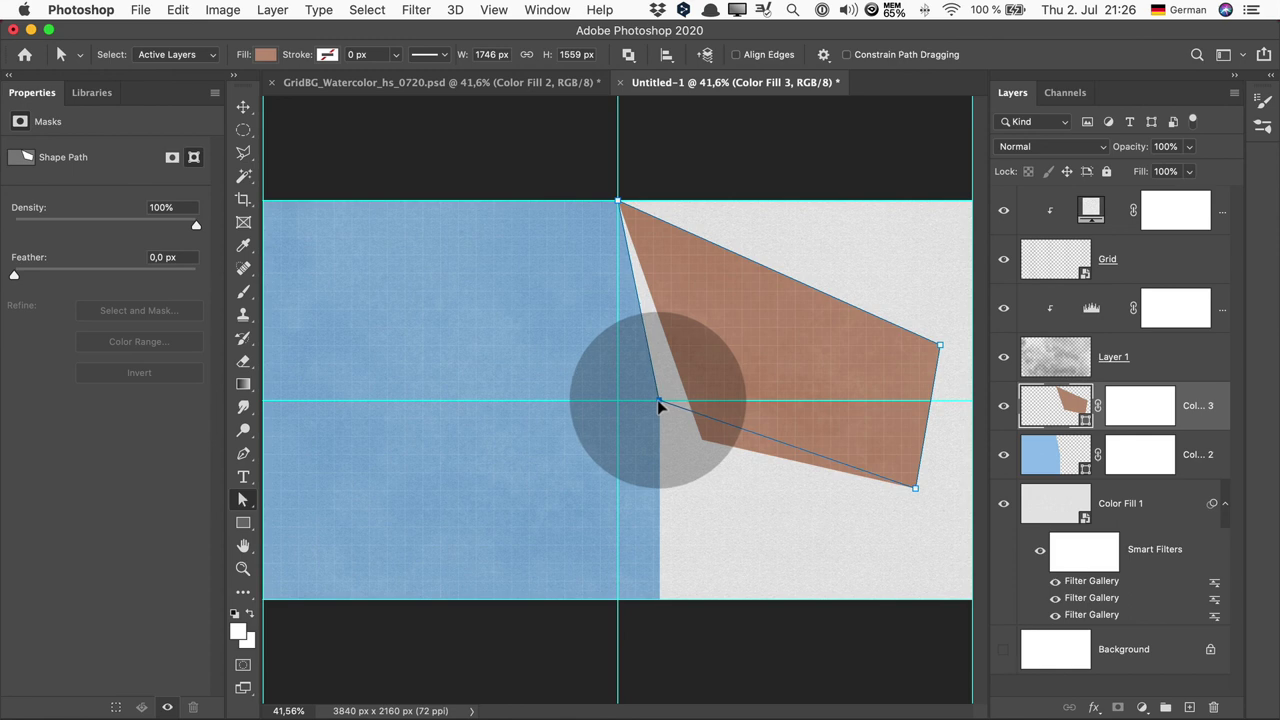
{"action": "left_click_drag", "start_coordinate": [940, 345], "coordinate": [972, 201]}
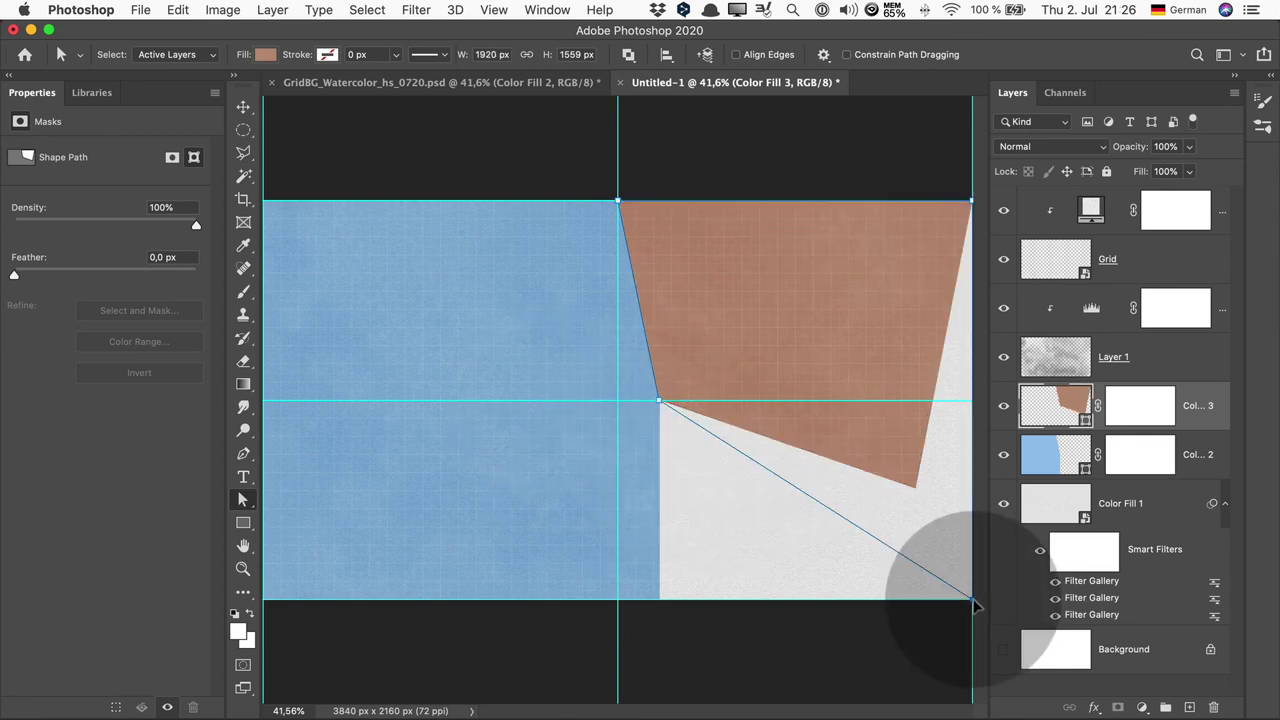
{"action": "left_click_drag", "start_coordinate": [915, 488], "coordinate": [971, 600]}
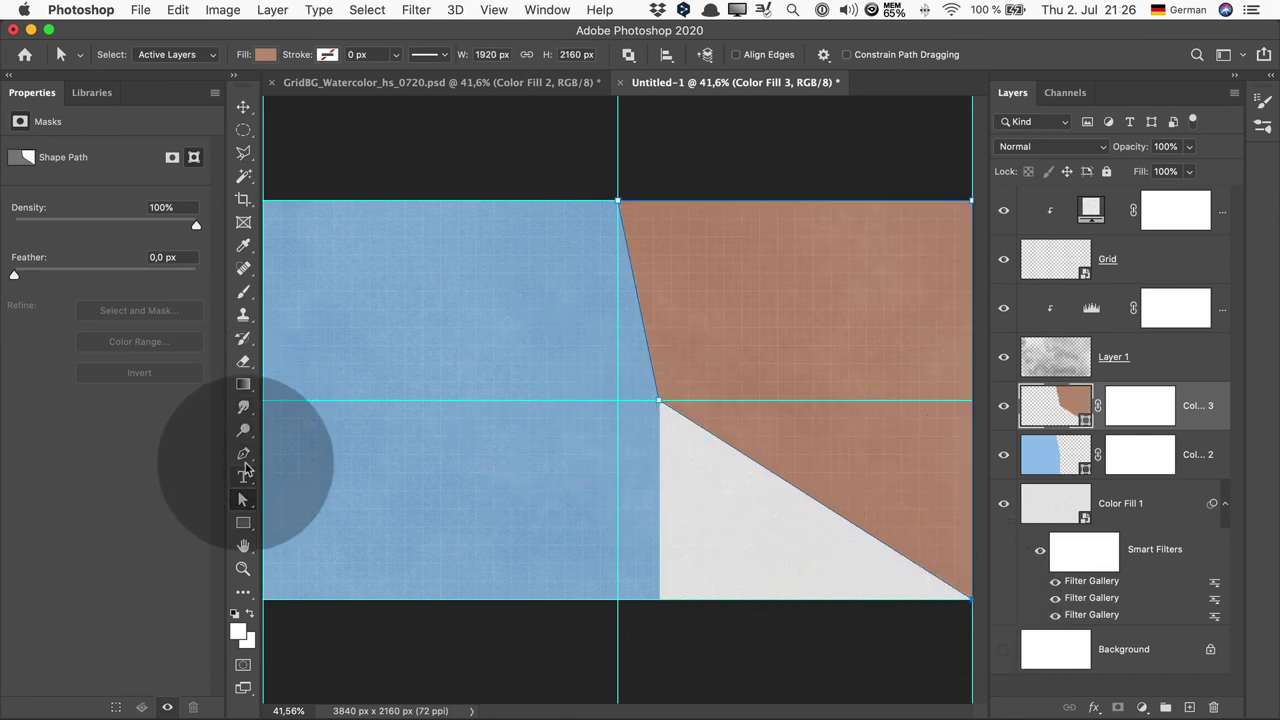
Step: Add an anchor on the terracotta shape's lower diagonal edge and drag it to fill the lower right
{"action": "left_click", "coordinate": [243, 454]}
{"action": "left_click", "coordinate": [794, 489]}
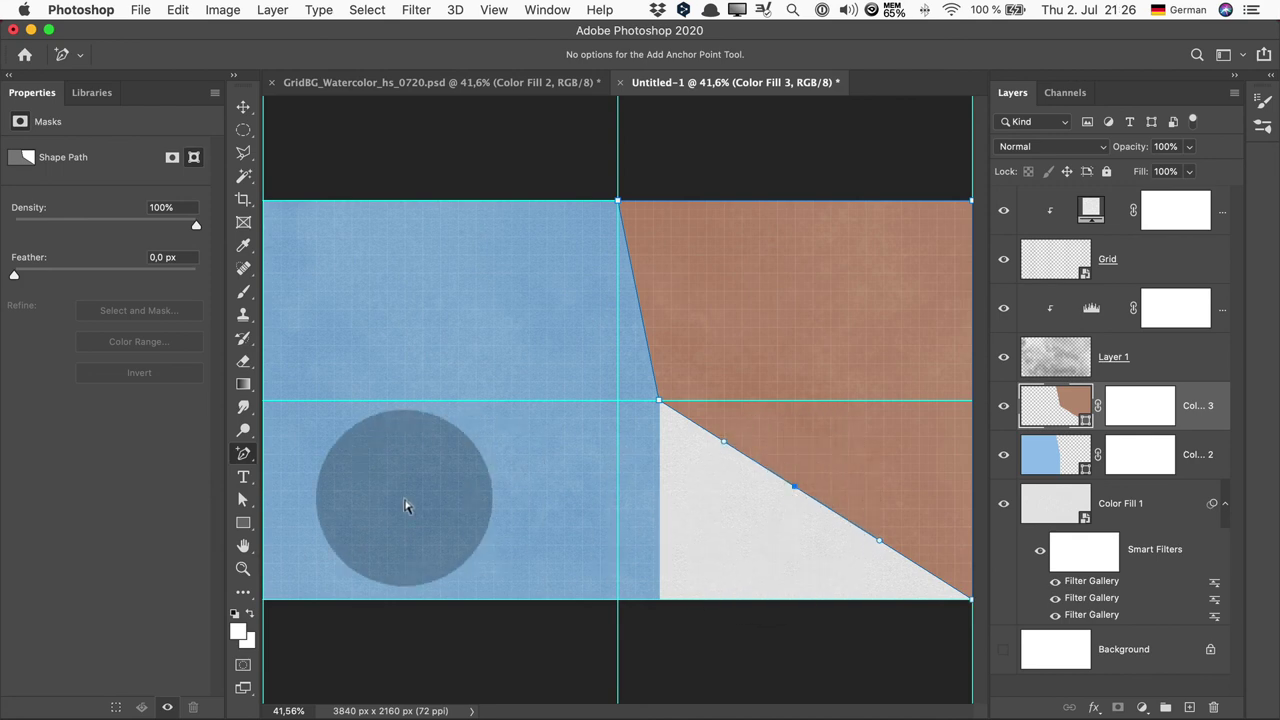
{"action": "right_click", "coordinate": [243, 454]}
{"action": "left_click", "coordinate": [363, 536]}
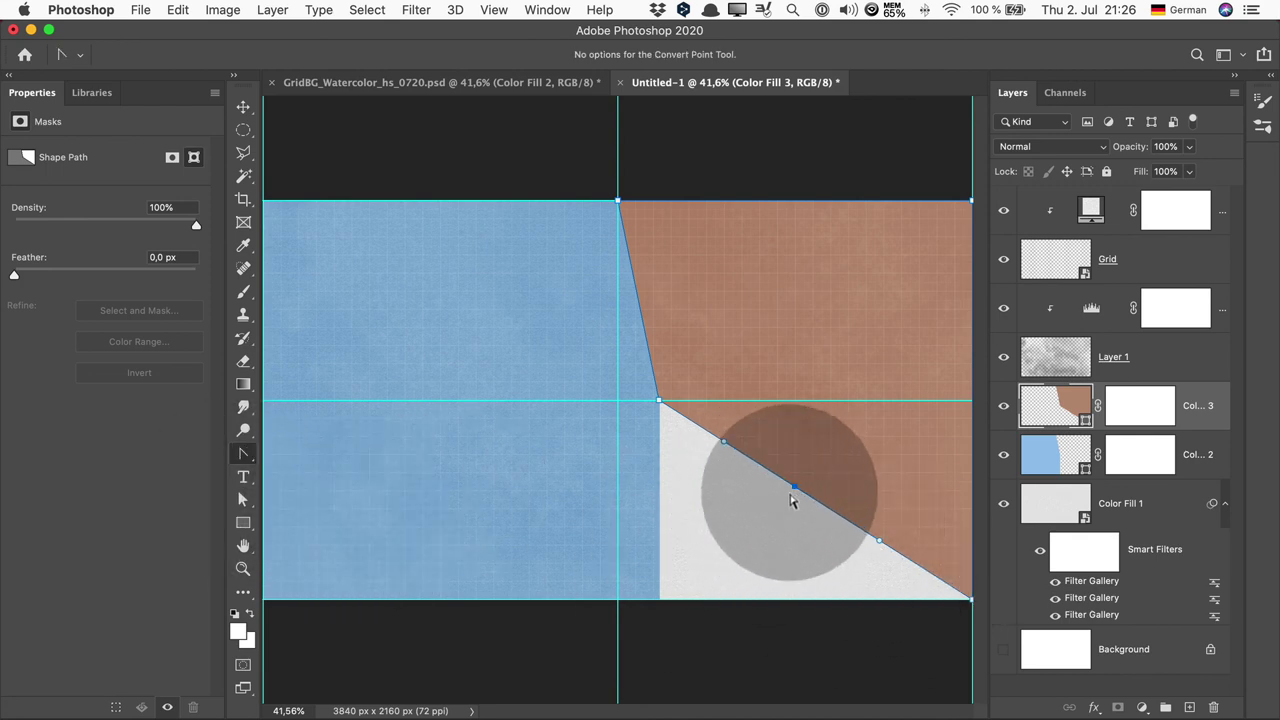
{"action": "key", "text": "a"}
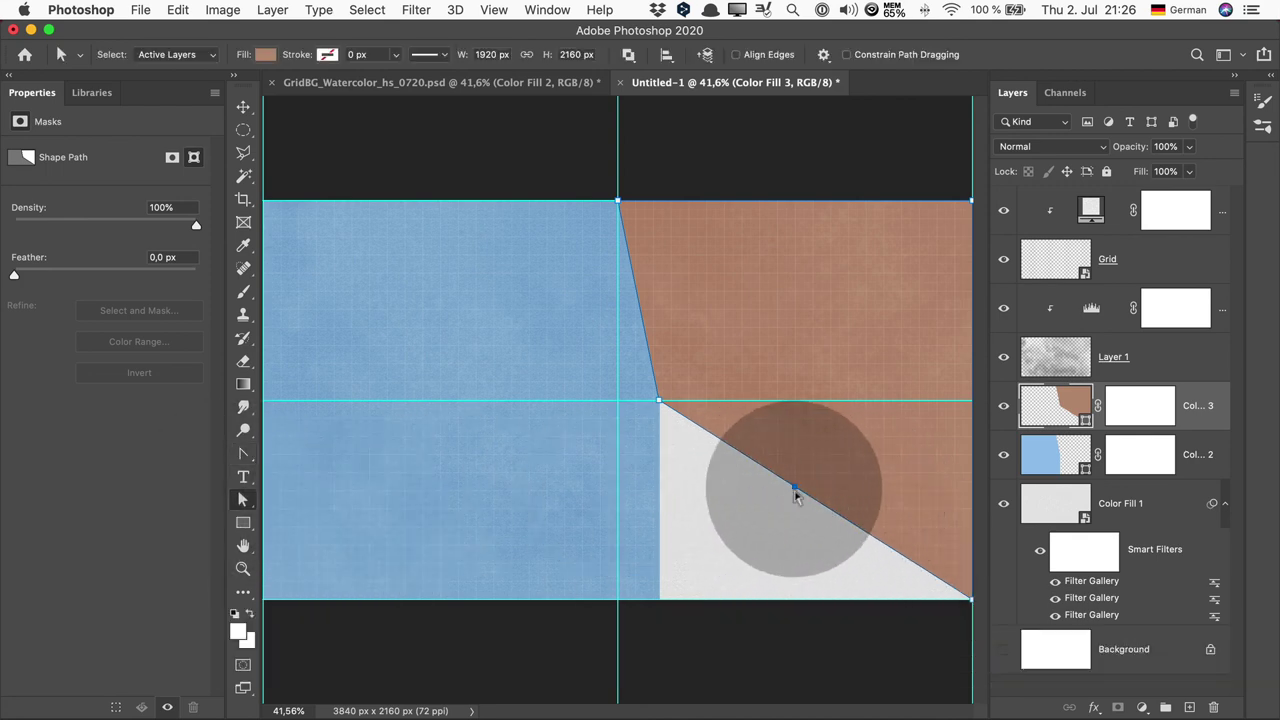
{"action": "left_click_drag", "start_coordinate": [794, 489], "coordinate": [663, 614]}
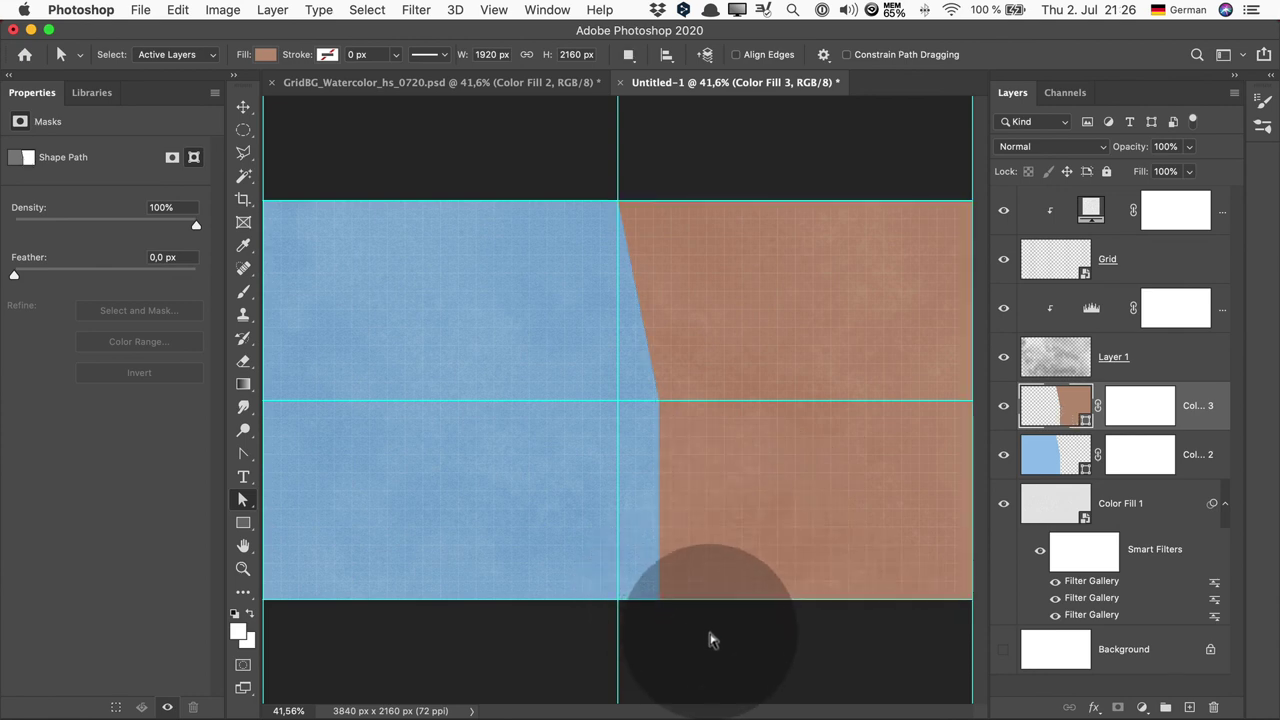